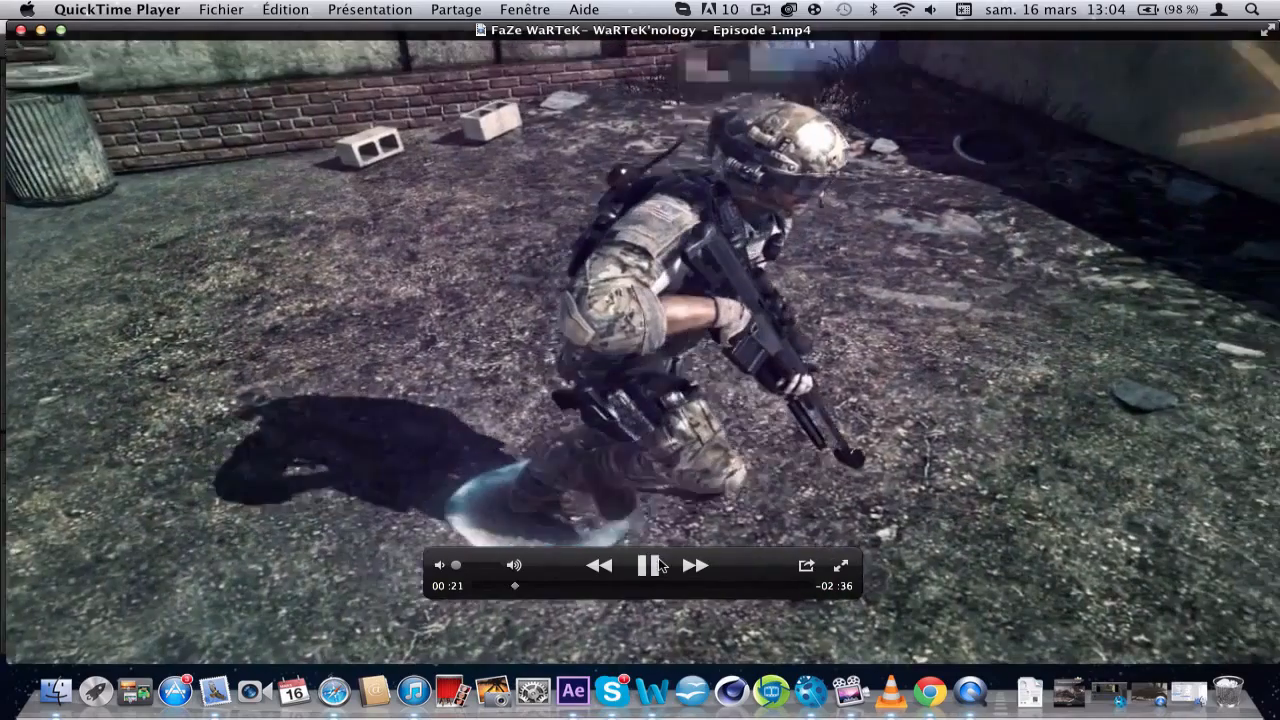
# - Review the WaRTeK'nology Episode 1 reference video and play back Composition 3.mp4, examining the ring effect under the soldier's feet
pyautogui.click(650, 565)
pyautogui.click(650, 565)
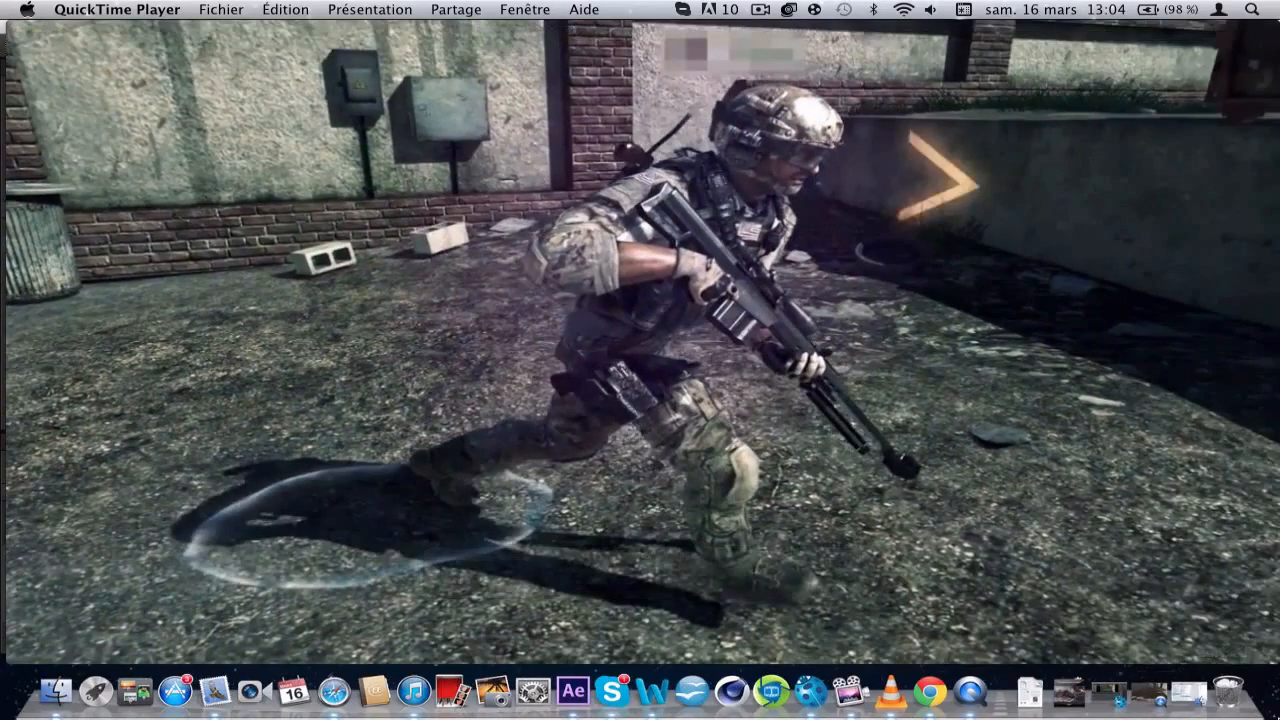
pyautogui.click(1150, 680)
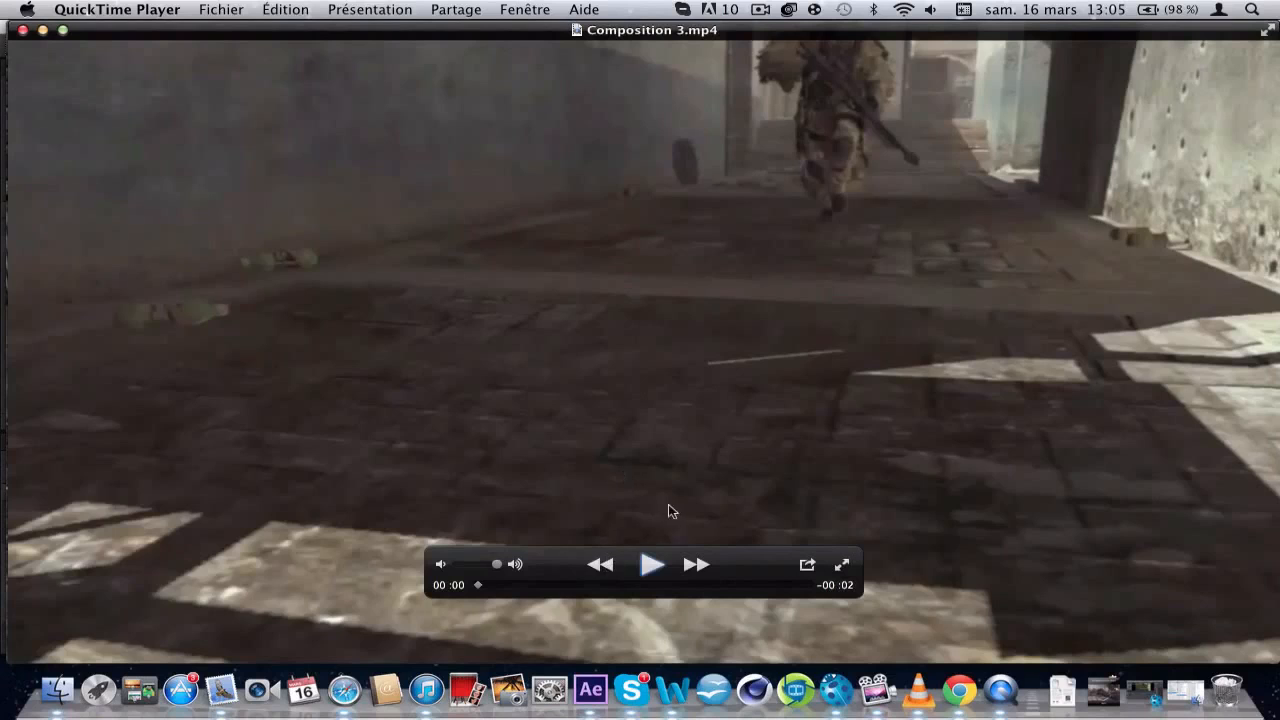
pyautogui.click(650, 565)
pyautogui.click(649, 565)
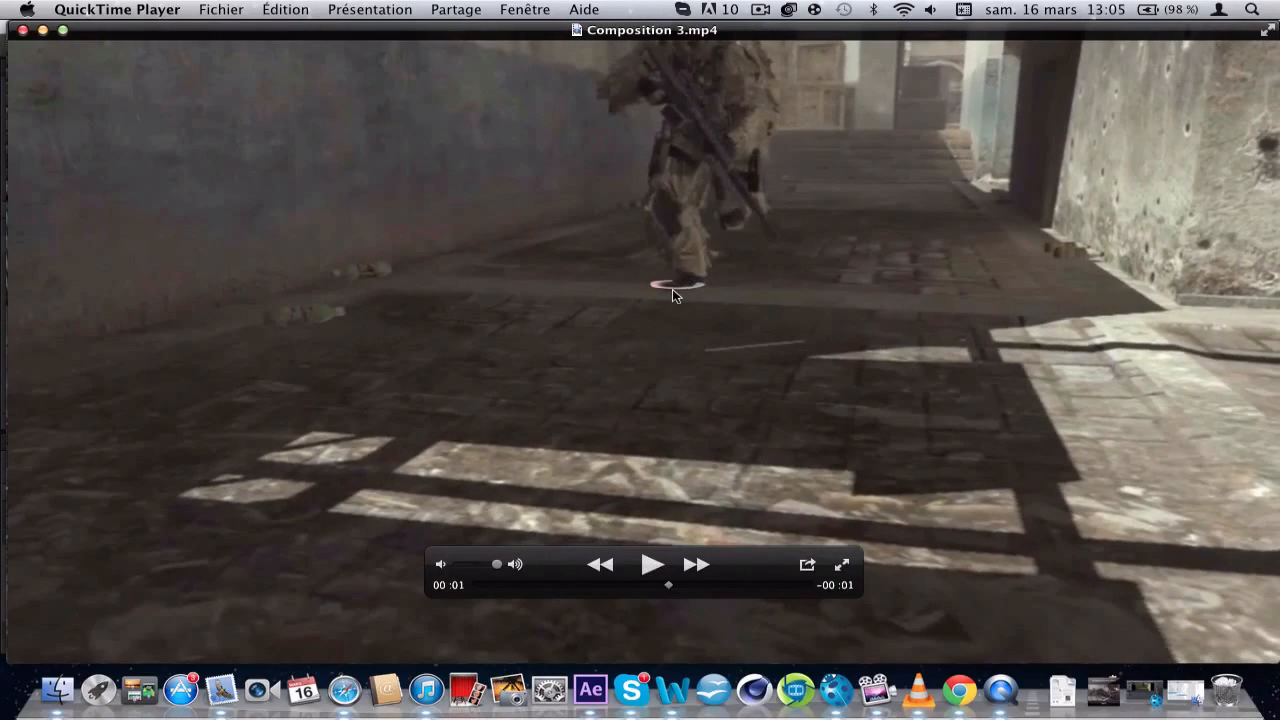
pyautogui.click(646, 566)
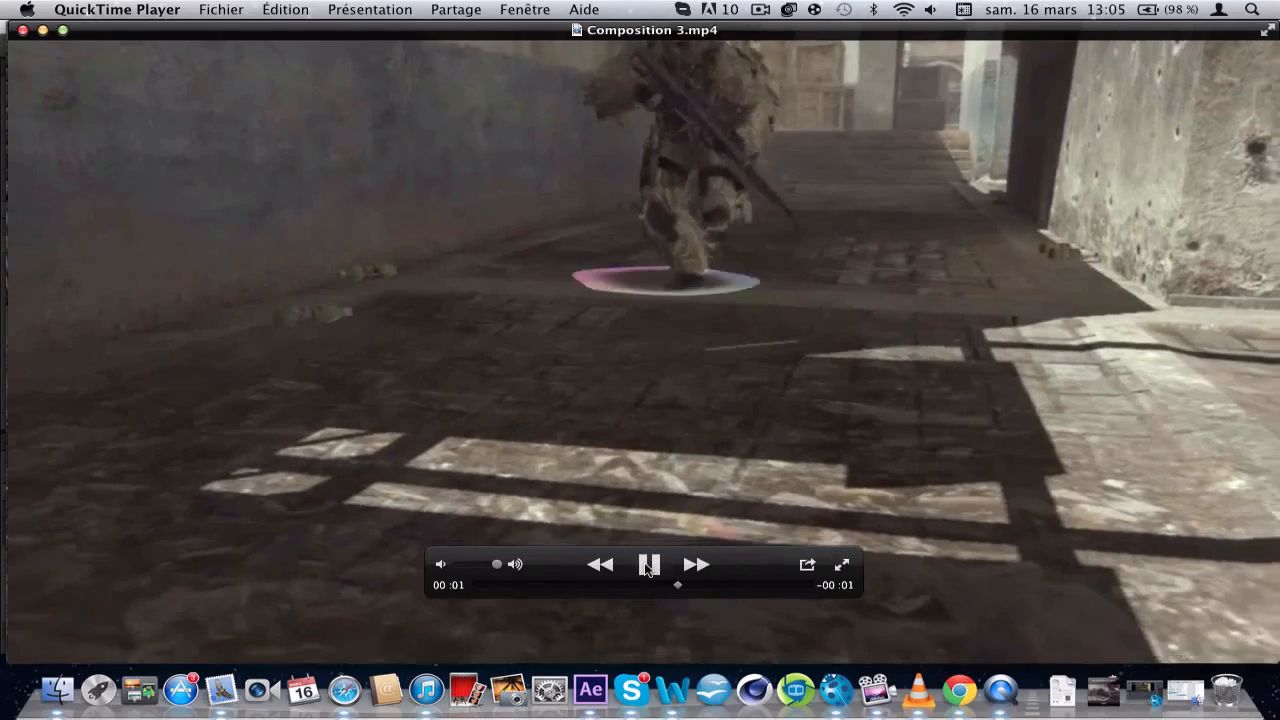
pyautogui.moveTo(733, 588); pyautogui.dragTo(663, 591)
pyautogui.click(636, 569)
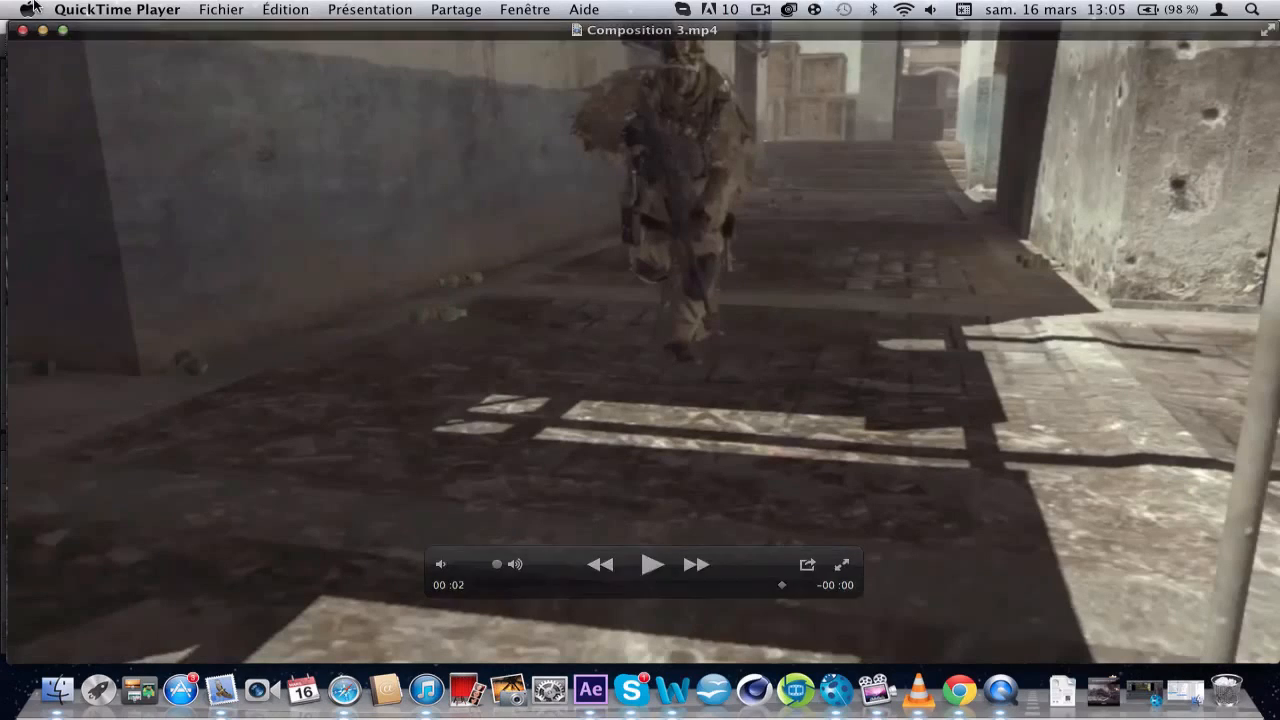
# - Close both videos, quit QuickTime Player and return to After Effects
pyautogui.click(22, 34)
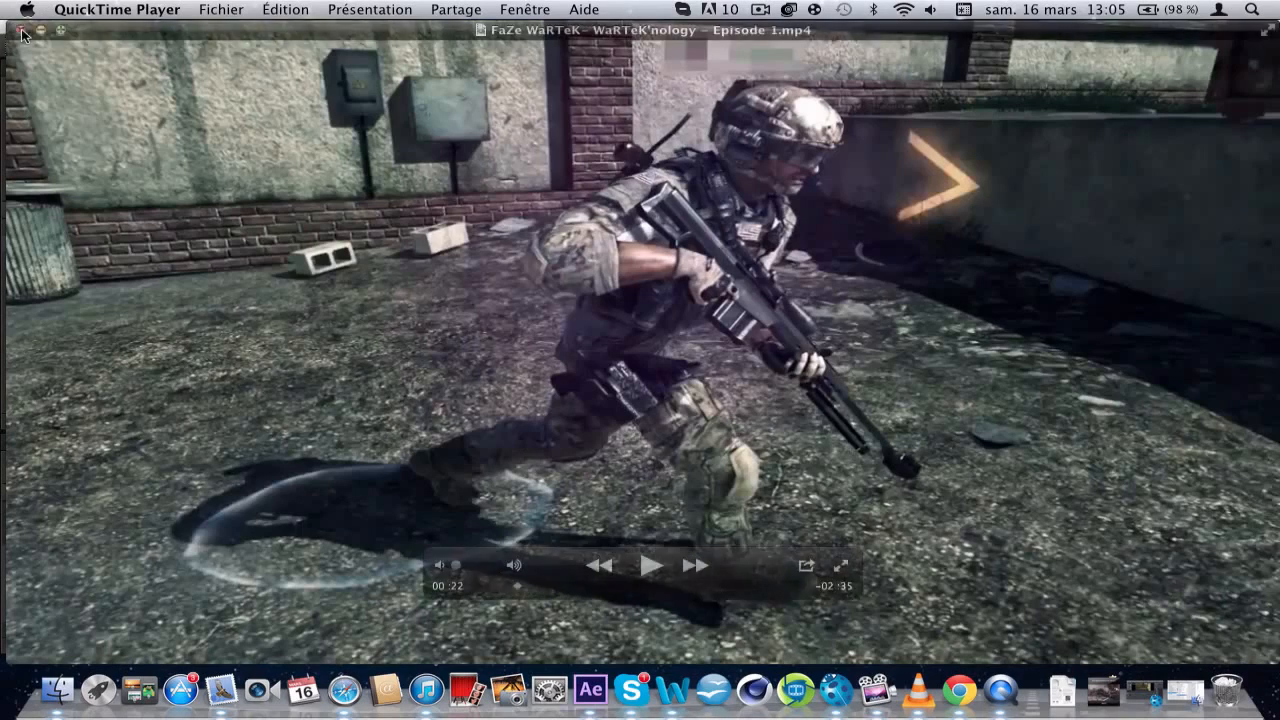
pyautogui.click(24, 31)
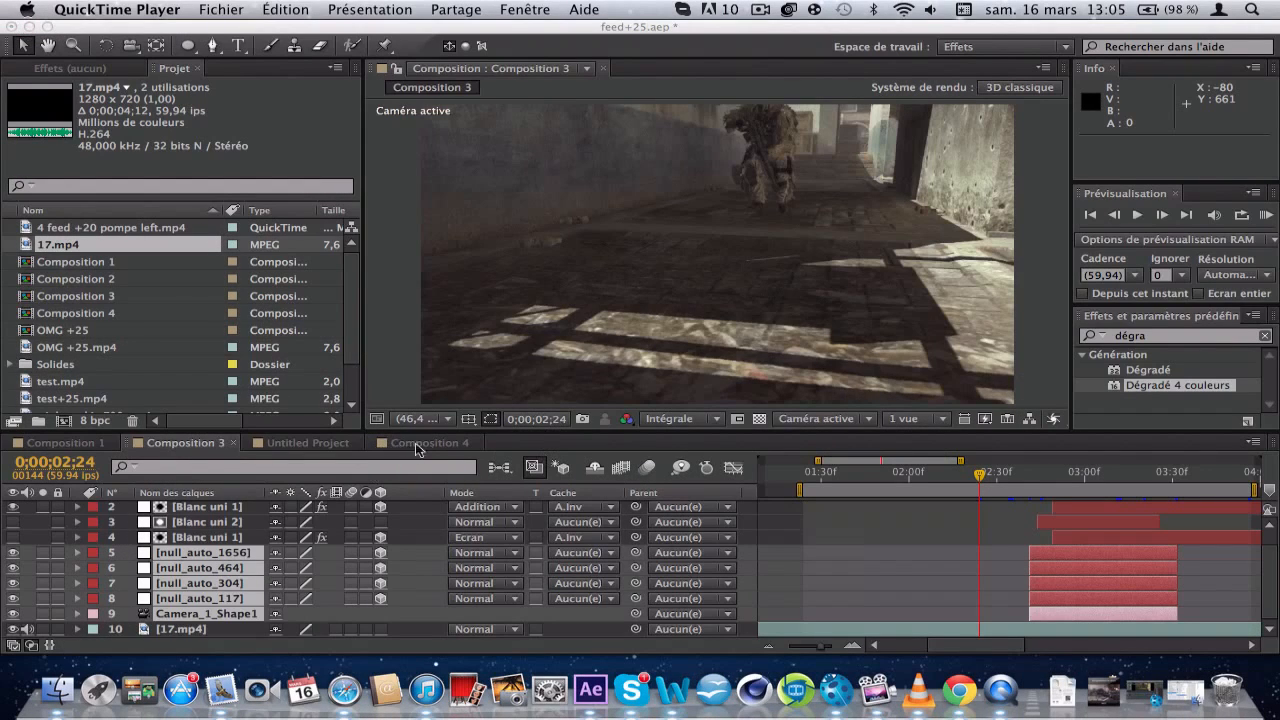
pyautogui.press('super+q')
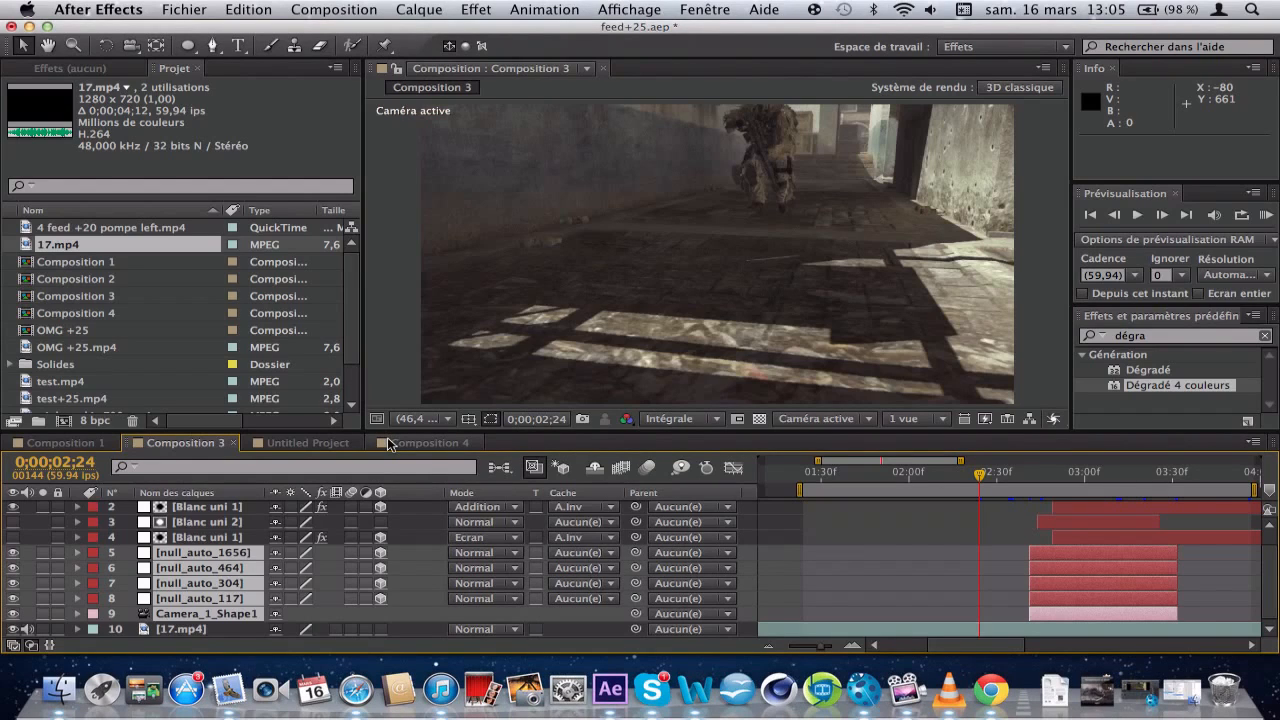
# - Open Composition 4, hide the four null layers and Camera_1_Shape1, and select the 17.mp4 layer
pyautogui.click(389, 443)
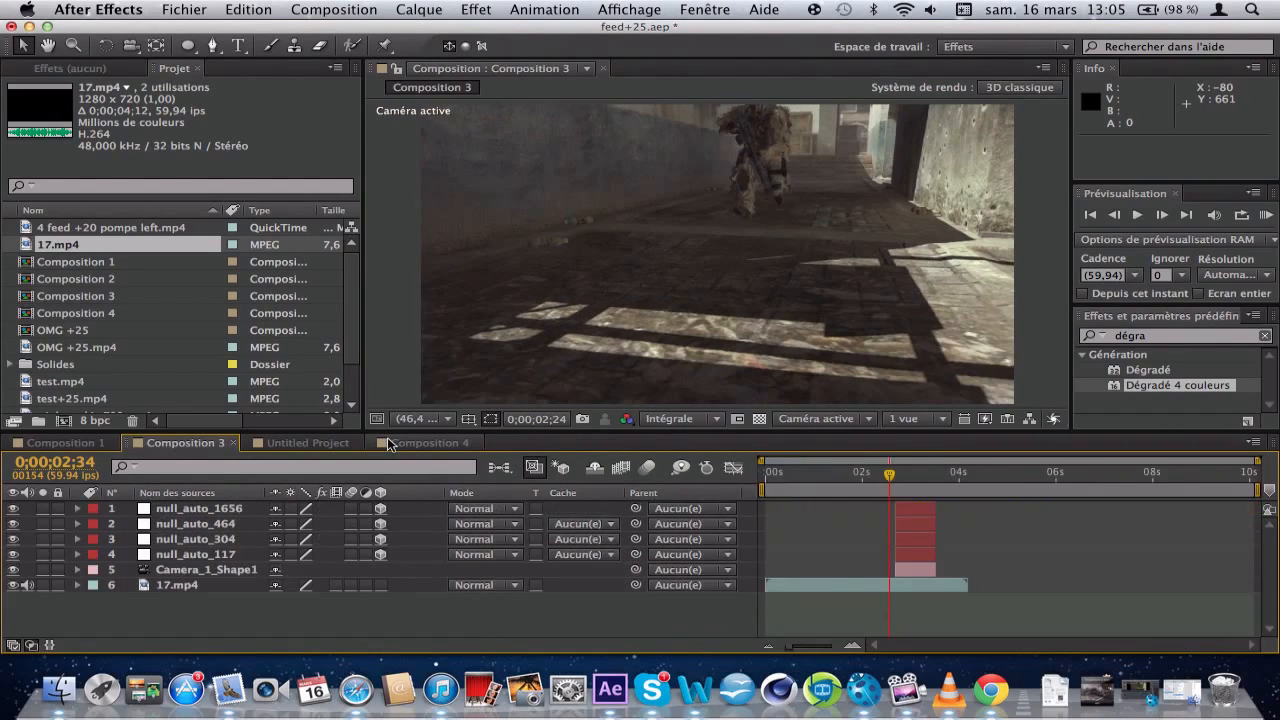
pyautogui.click(852, 646)
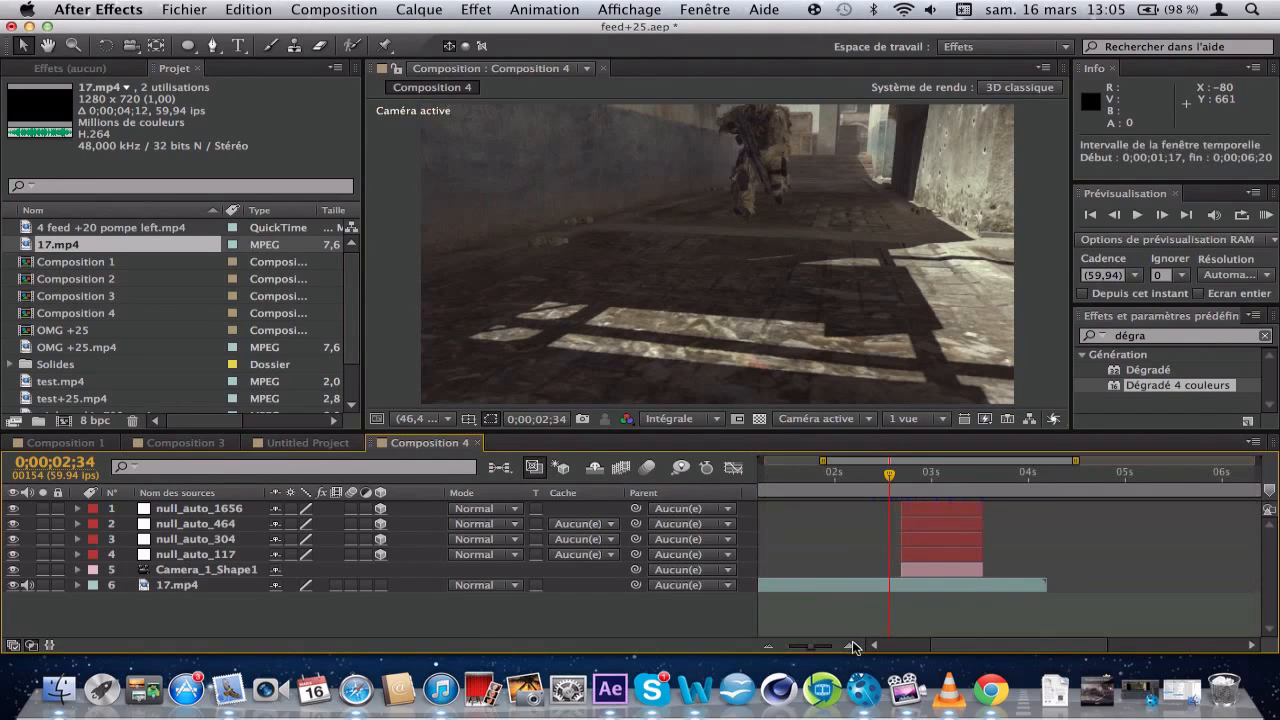
pyautogui.click(902, 473)
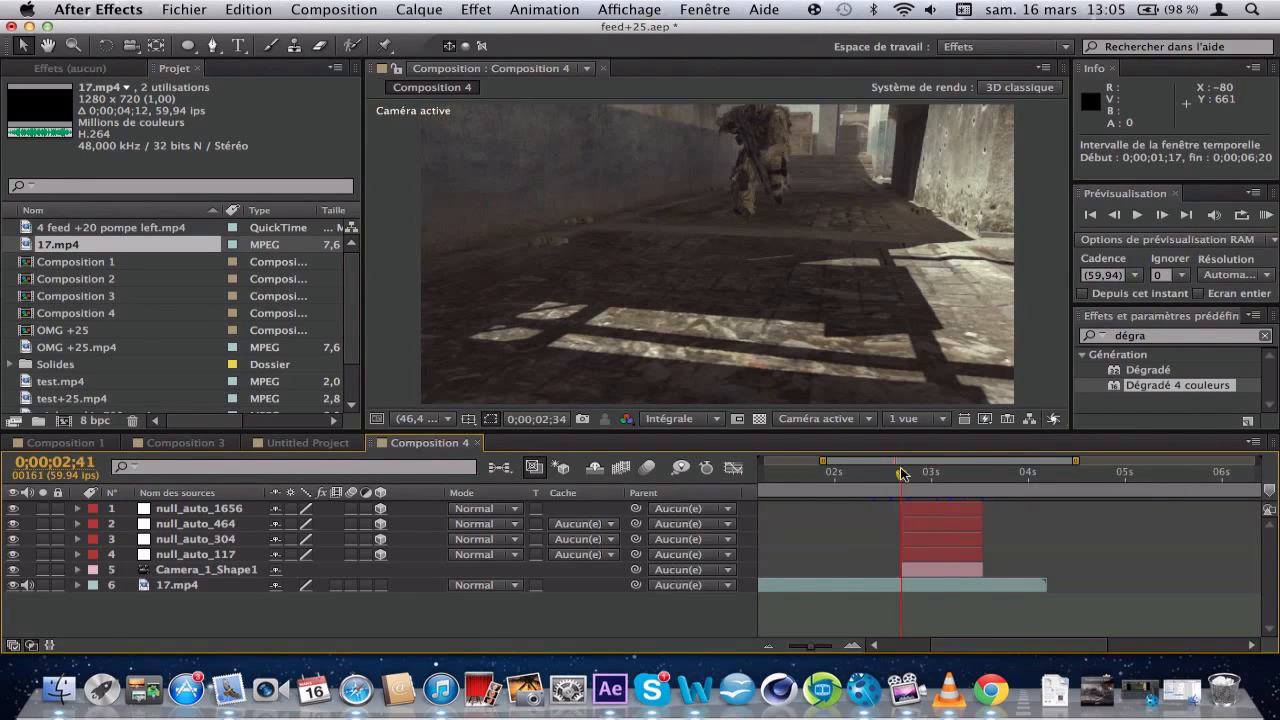
pyautogui.click(856, 647)
pyautogui.click(856, 647)
pyautogui.moveTo(18, 508); pyautogui.dragTo(18, 572)
pyautogui.click(200, 587)
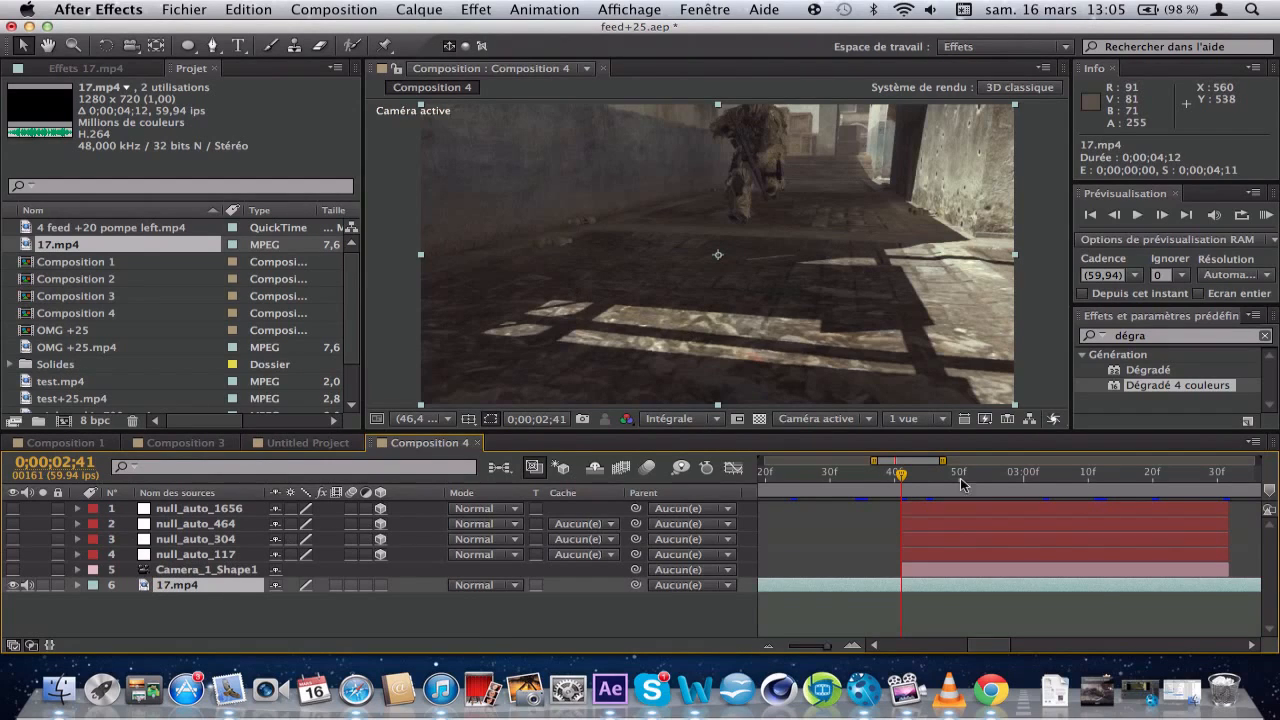
# - Set the start of Composition 4's work area to 0;00;02;41, where the null layers begin
pyautogui.click(849, 646)
pyautogui.moveTo(899, 477); pyautogui.dragTo(901, 477)
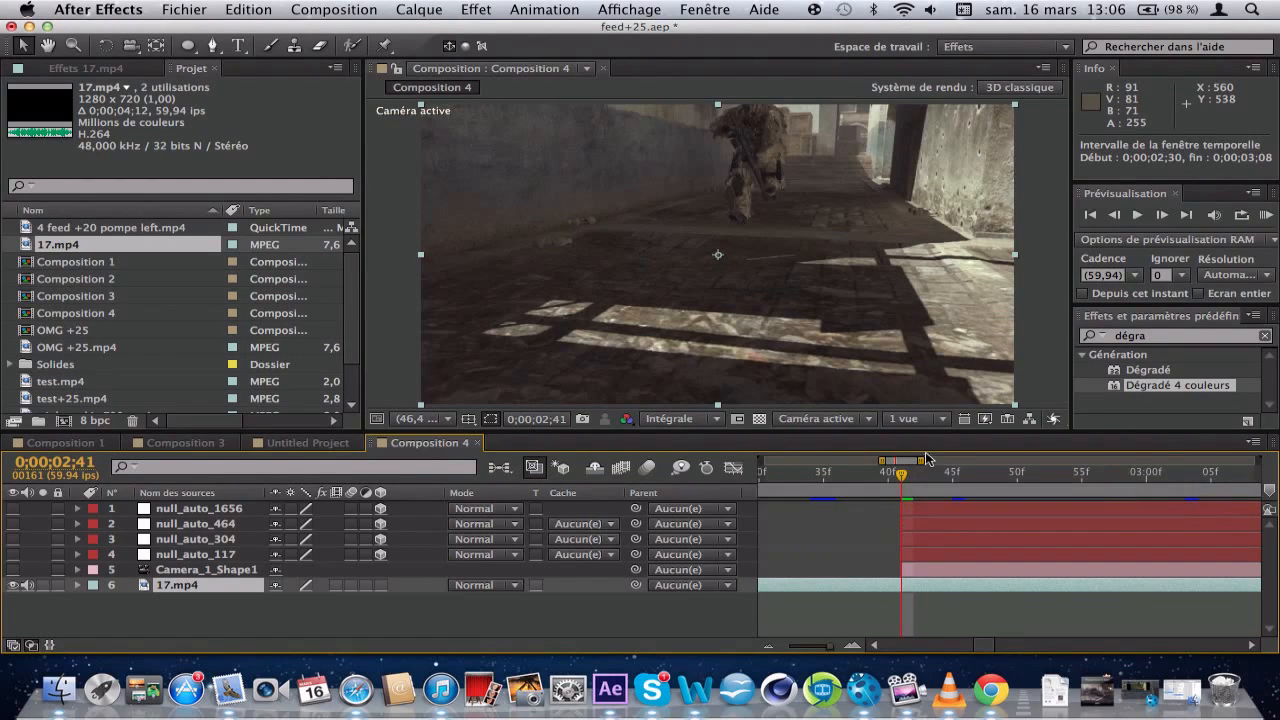
pyautogui.moveTo(922, 459); pyautogui.dragTo(916, 460)
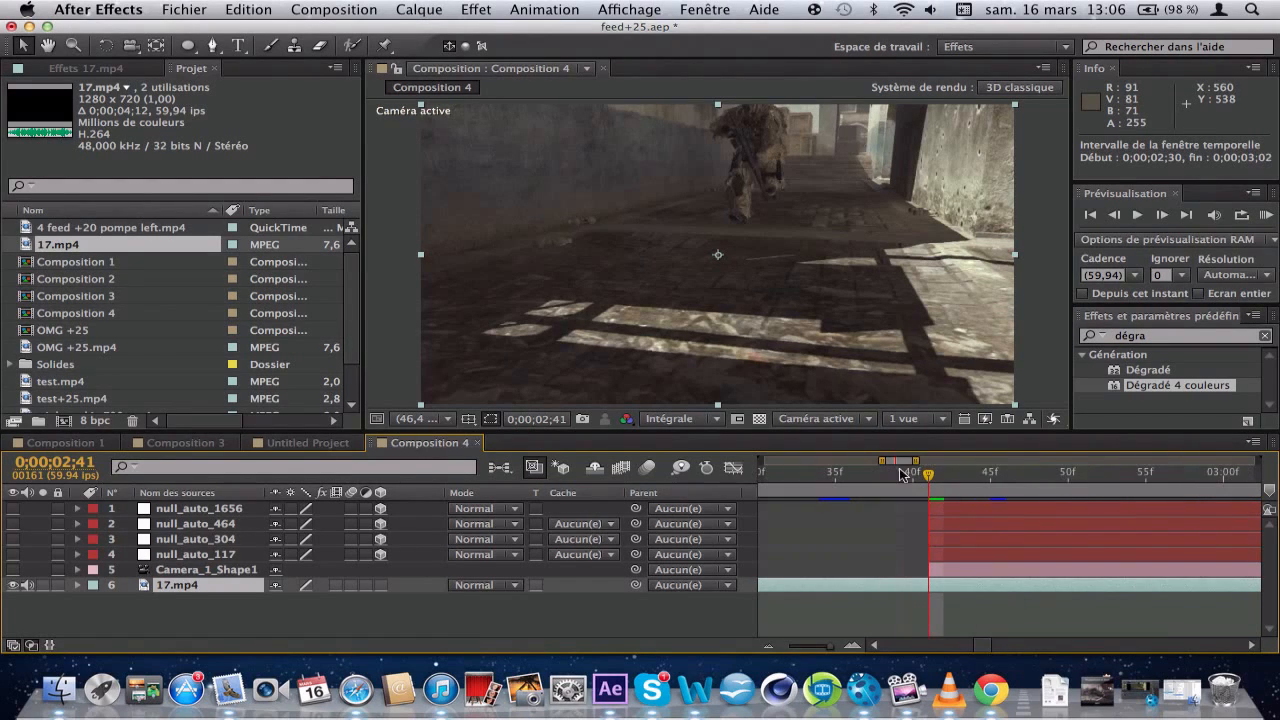
pyautogui.click(920, 474)
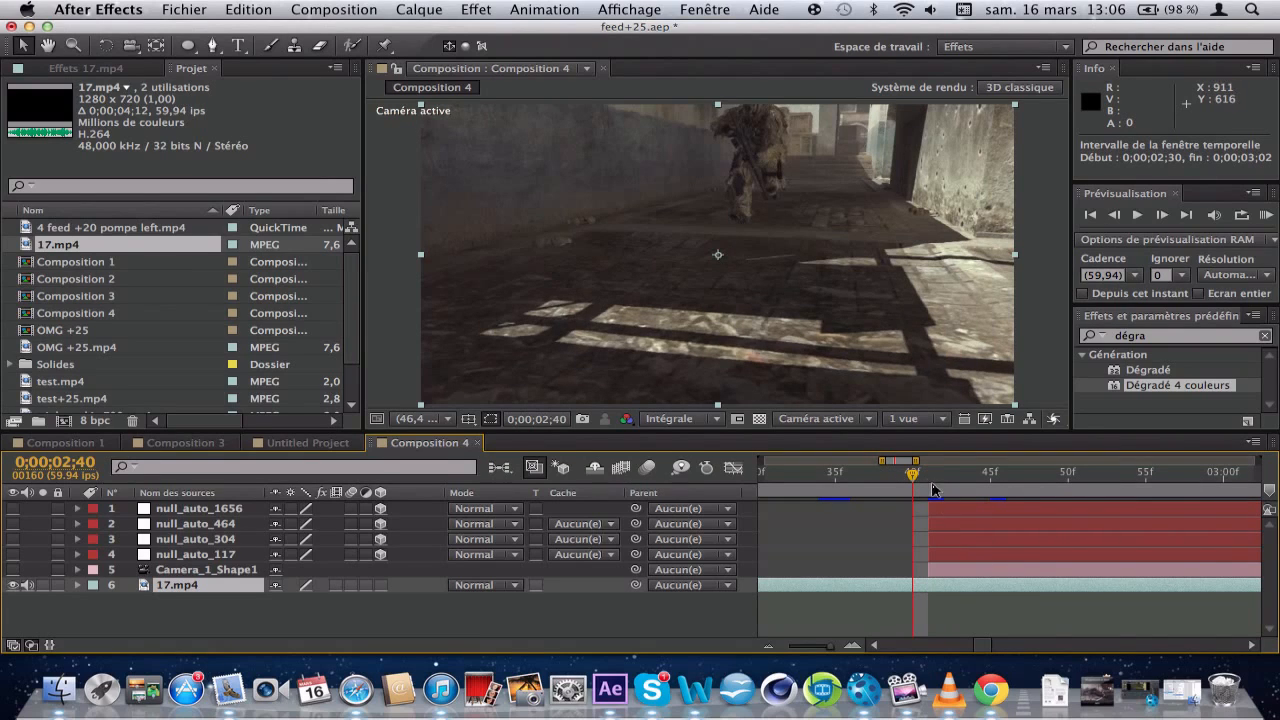
pyautogui.moveTo(915, 460); pyautogui.dragTo(868, 478)
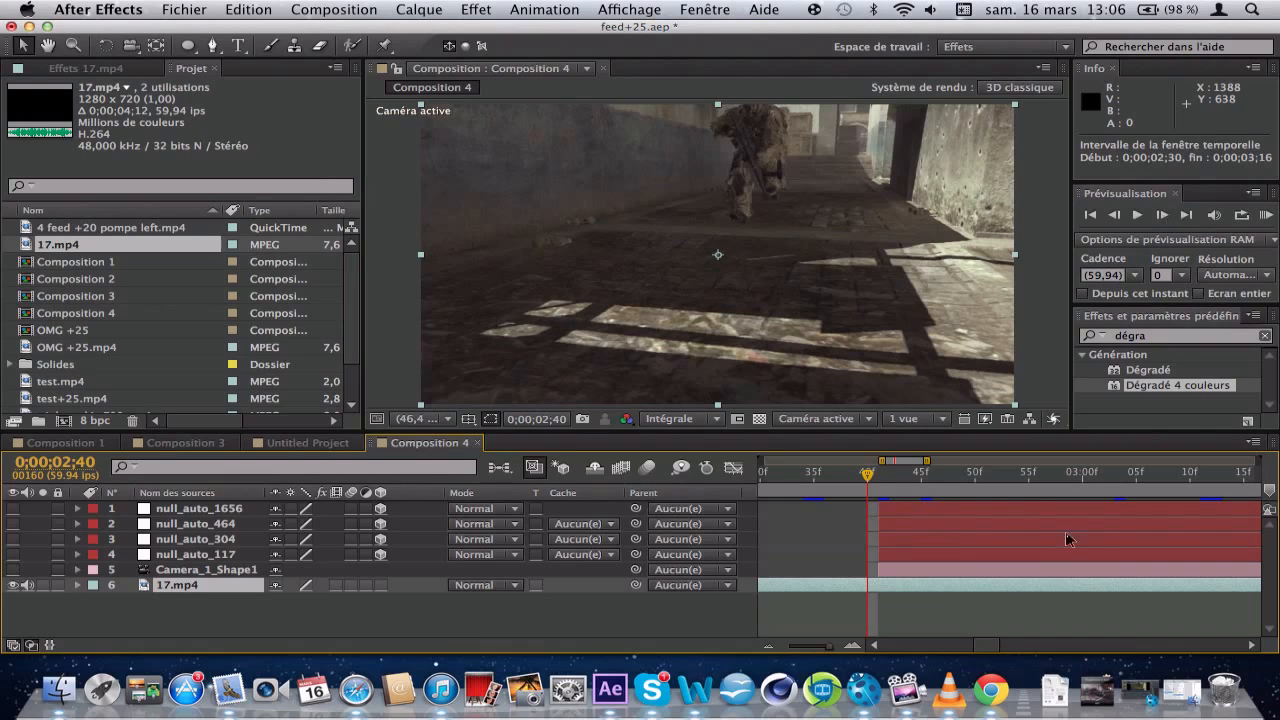
pyautogui.press('pagedown')
# - Set the end of the work area to 0;00;03;31, where the null layers end, and scrub through the range
pyautogui.moveTo(925, 461); pyautogui.dragTo(998, 461)
pyautogui.moveTo(921, 481); pyautogui.dragTo(1018, 485)
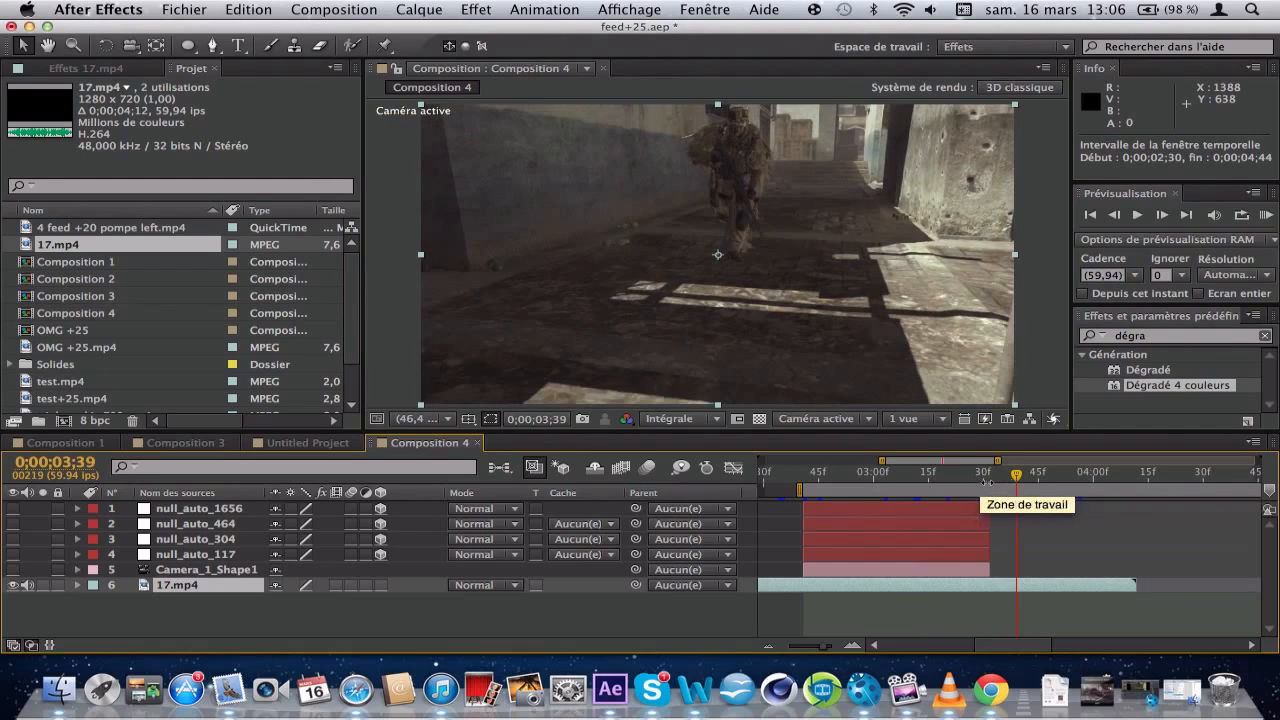
pyautogui.click(988, 484)
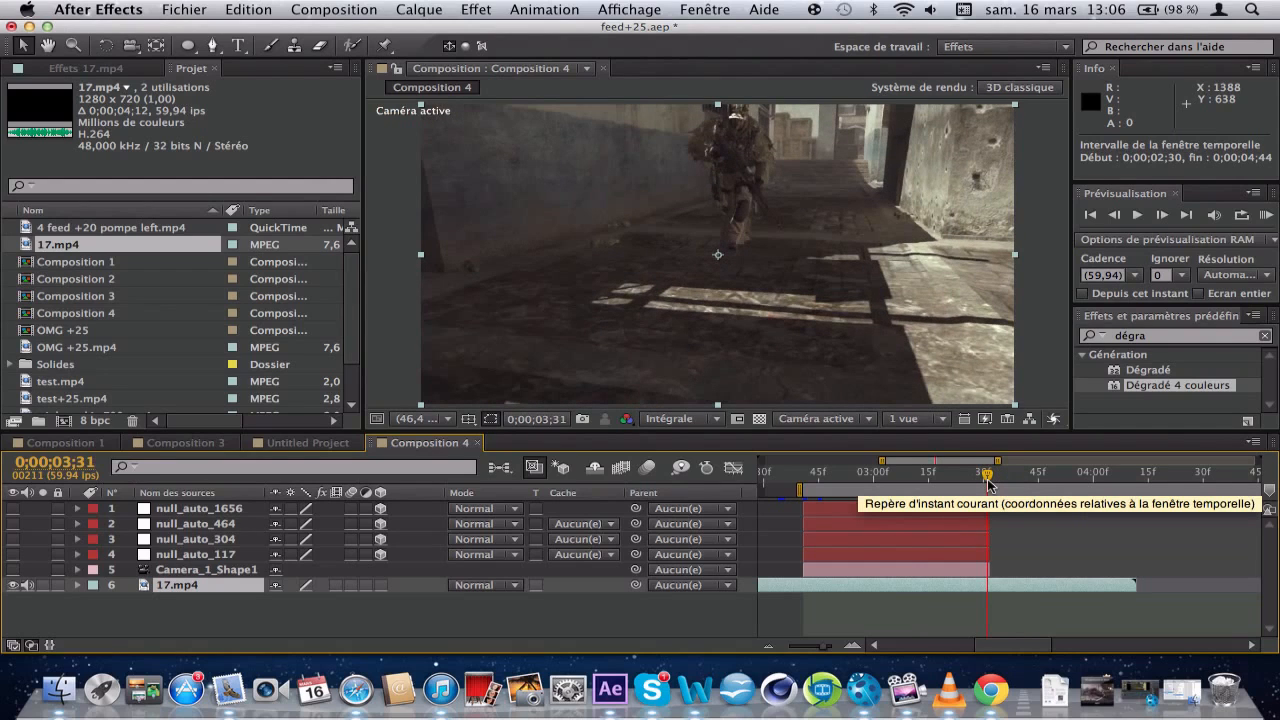
pyautogui.press('n')
pyautogui.click(850, 482)
pyautogui.moveTo(818, 483); pyautogui.dragTo(920, 484)
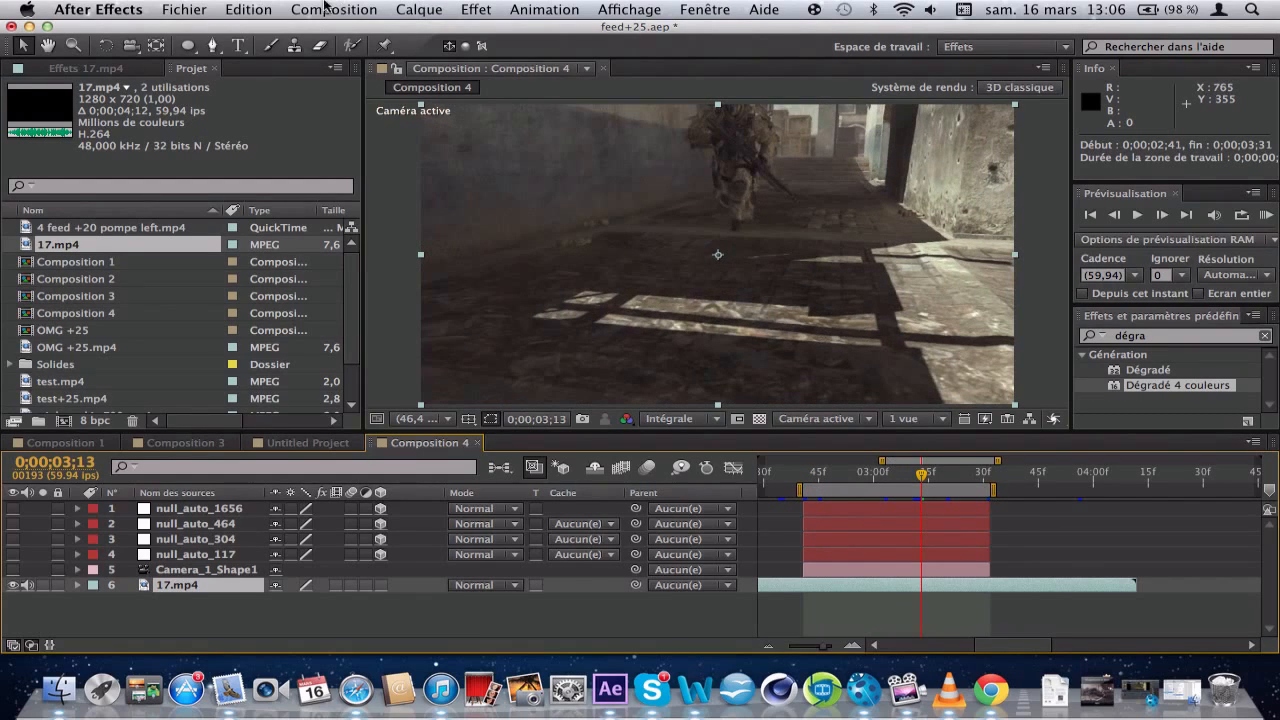
# - Add Composition 4 to the render queue and set its output module format to PNG sequence
pyautogui.click(324, 8)
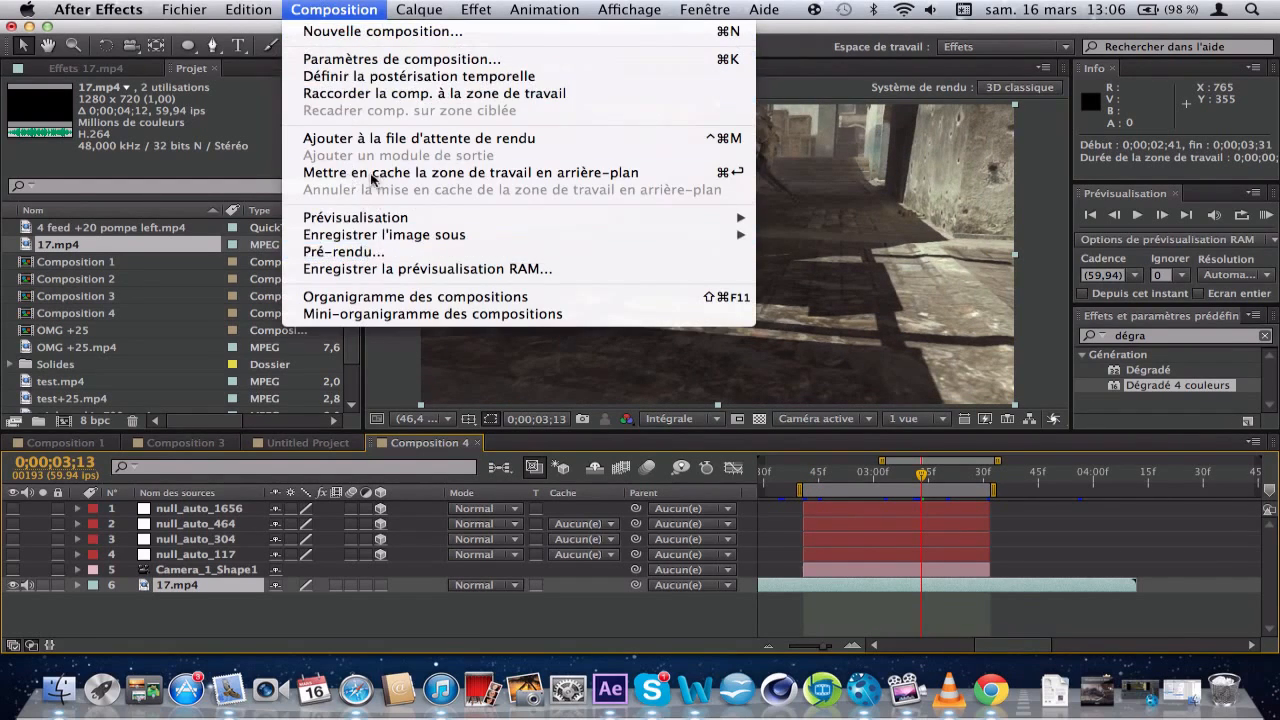
pyautogui.click(377, 138)
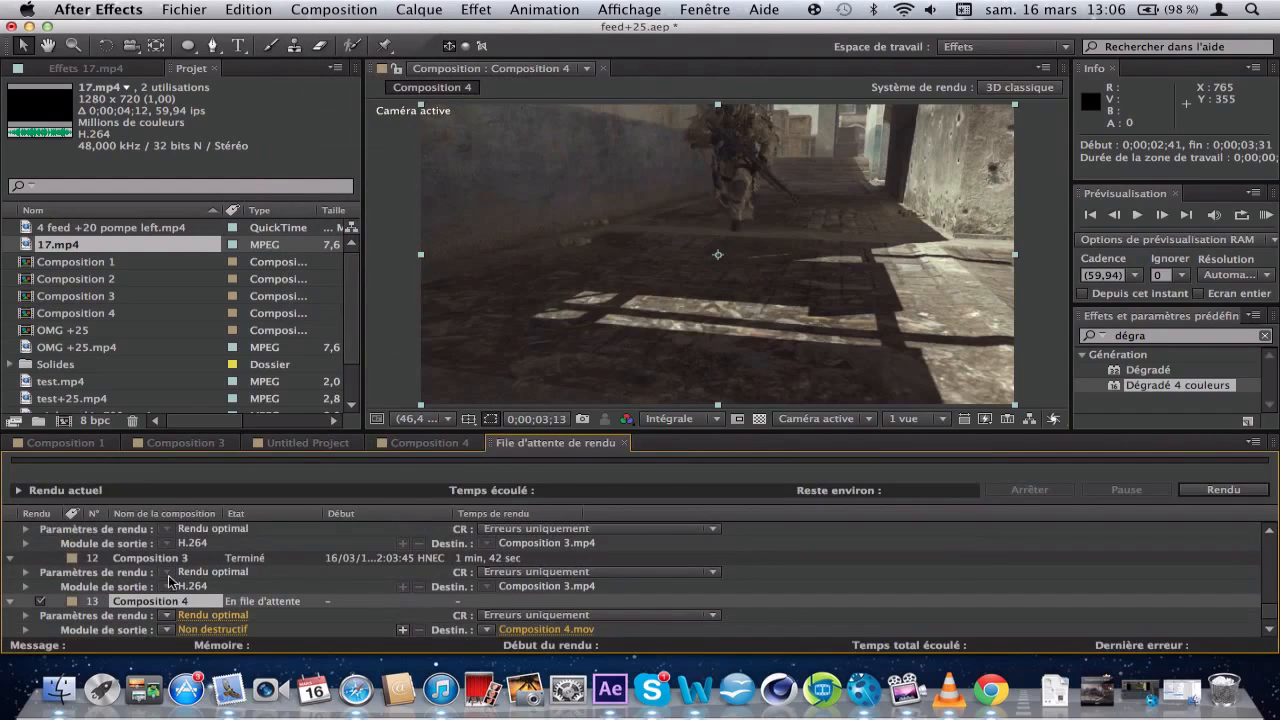
pyautogui.click(215, 630)
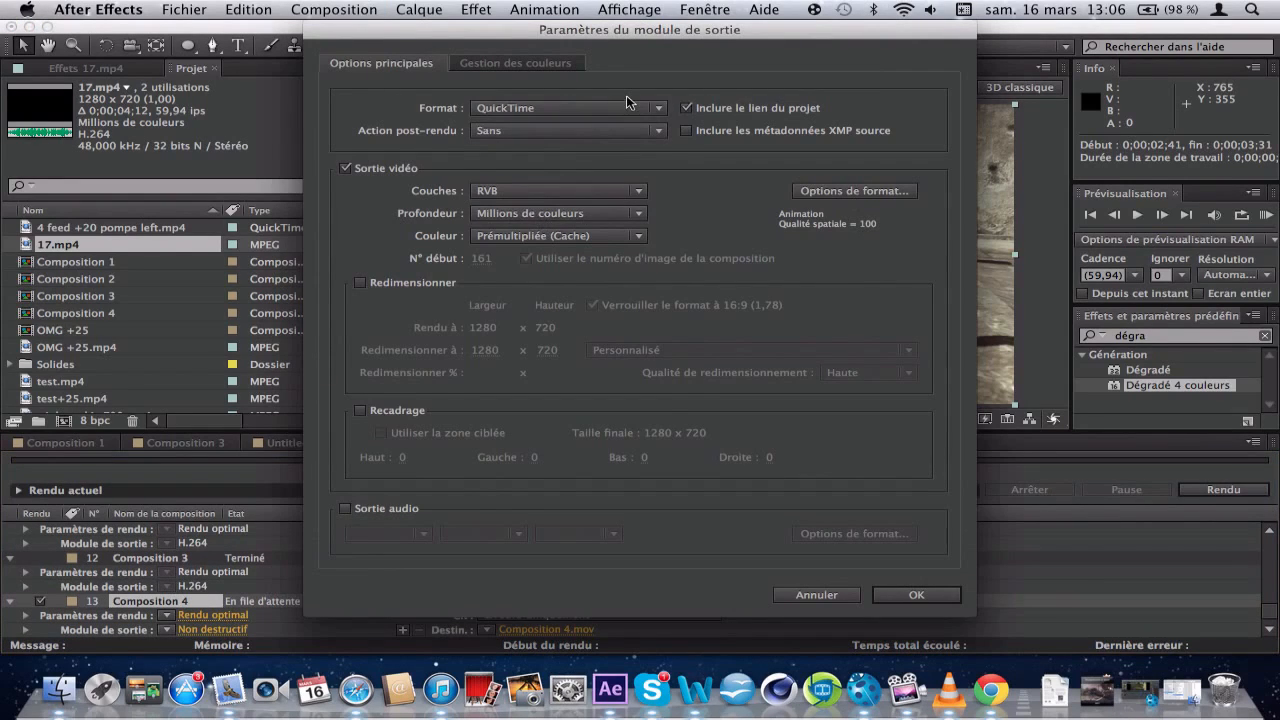
pyautogui.click(628, 107)
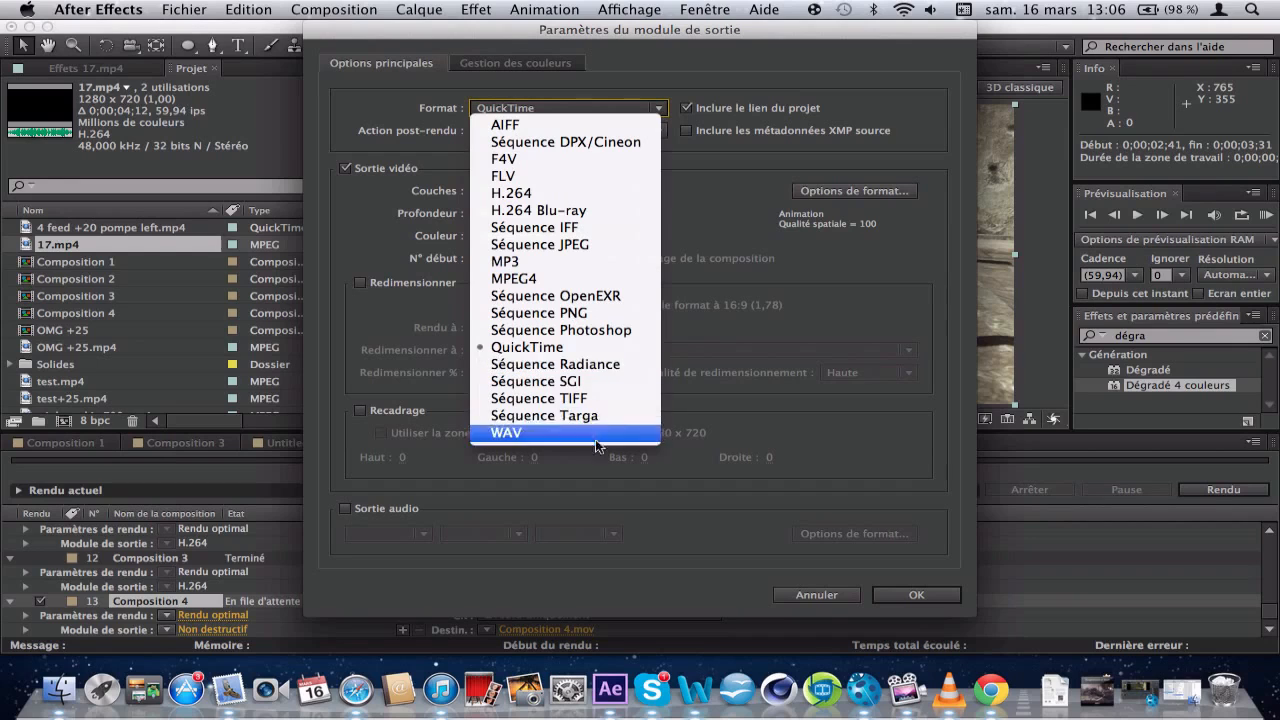
pyautogui.click(577, 314)
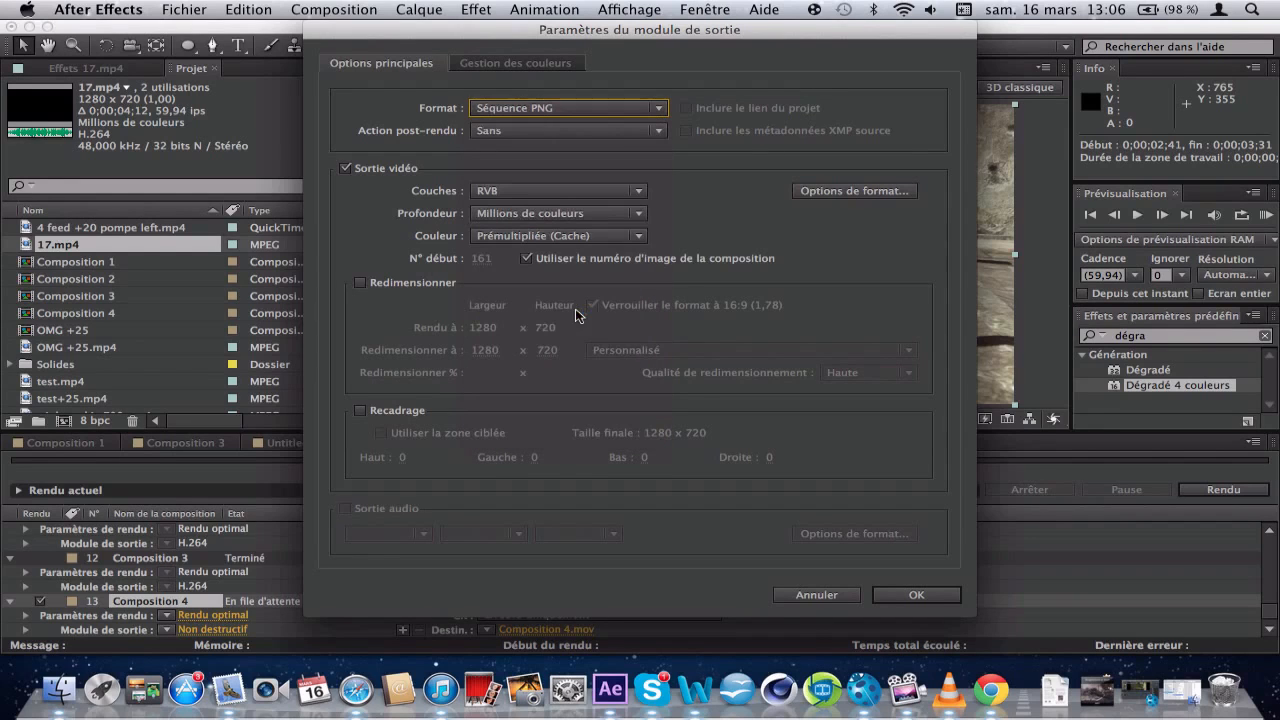
pyautogui.click(914, 594)
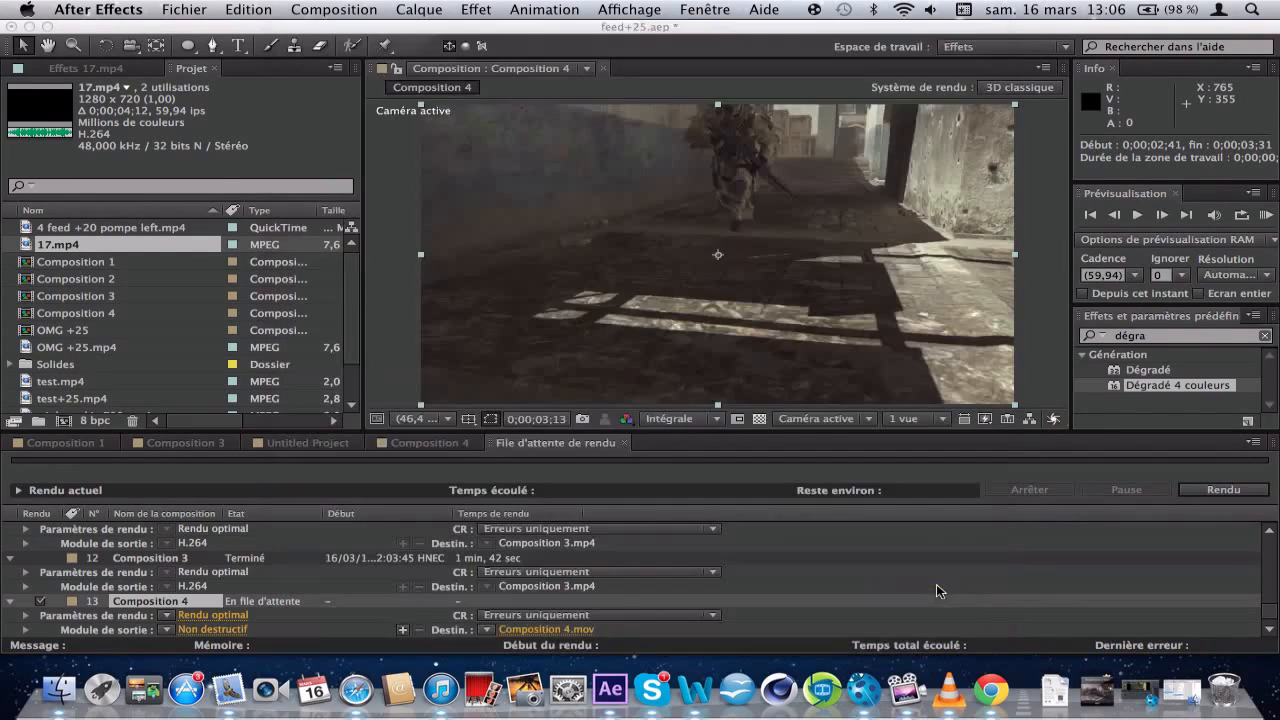
# - View the render's destination without saving it, and delete the queued Composition 4 item
pyautogui.click(580, 631)
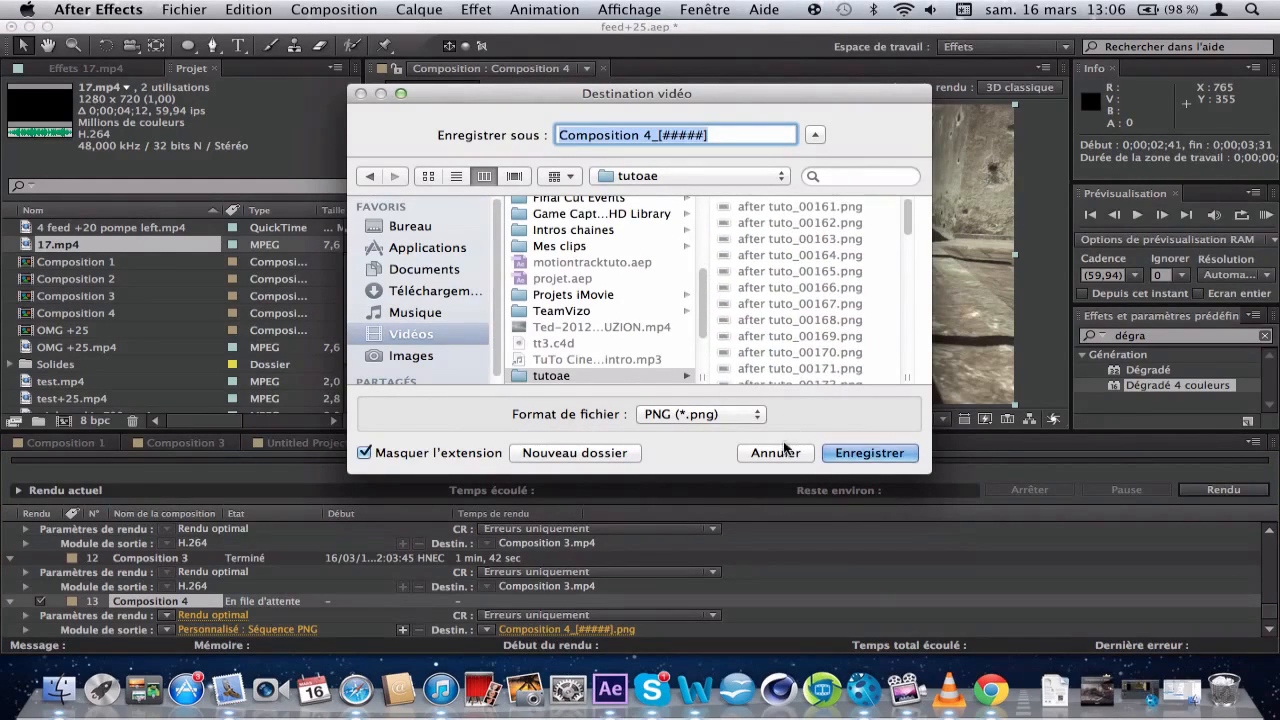
pyautogui.click(768, 451)
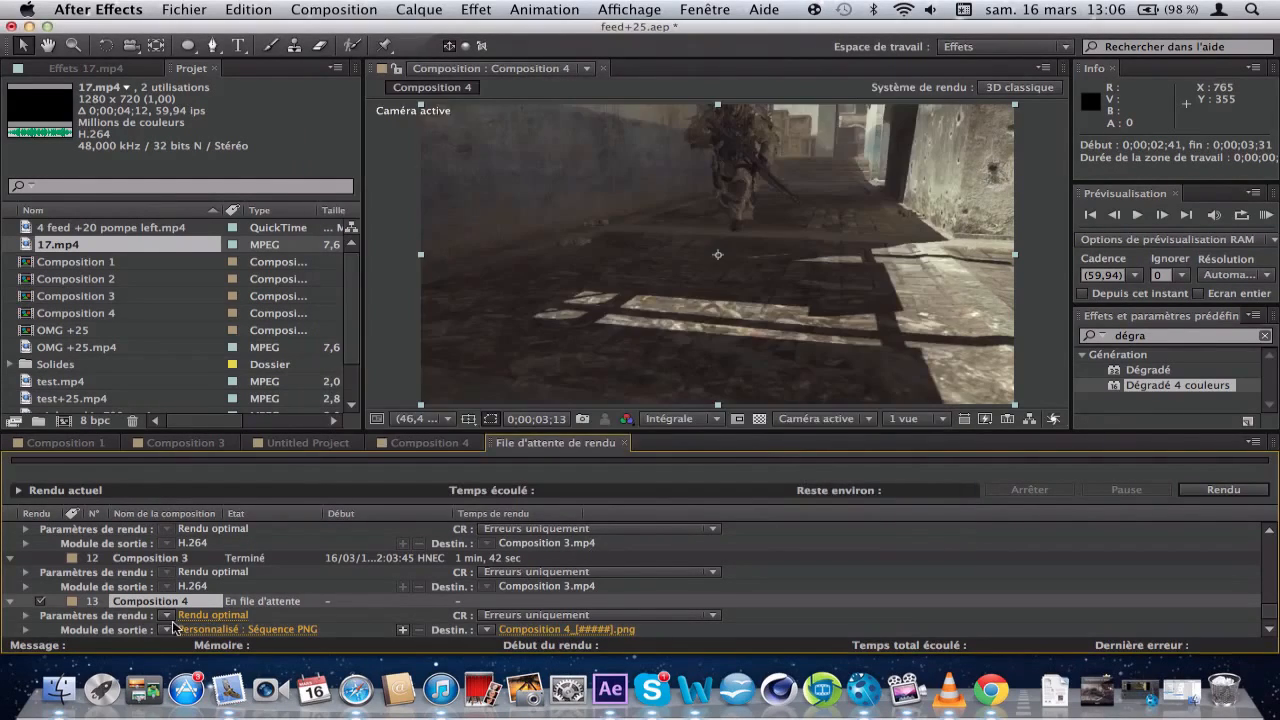
pyautogui.click(167, 604)
pyautogui.press('Delete')
# - Look through the after tuto PNG sequence in the tutoae folder in Finder and switch to the boujou project
pyautogui.click(76, 703)
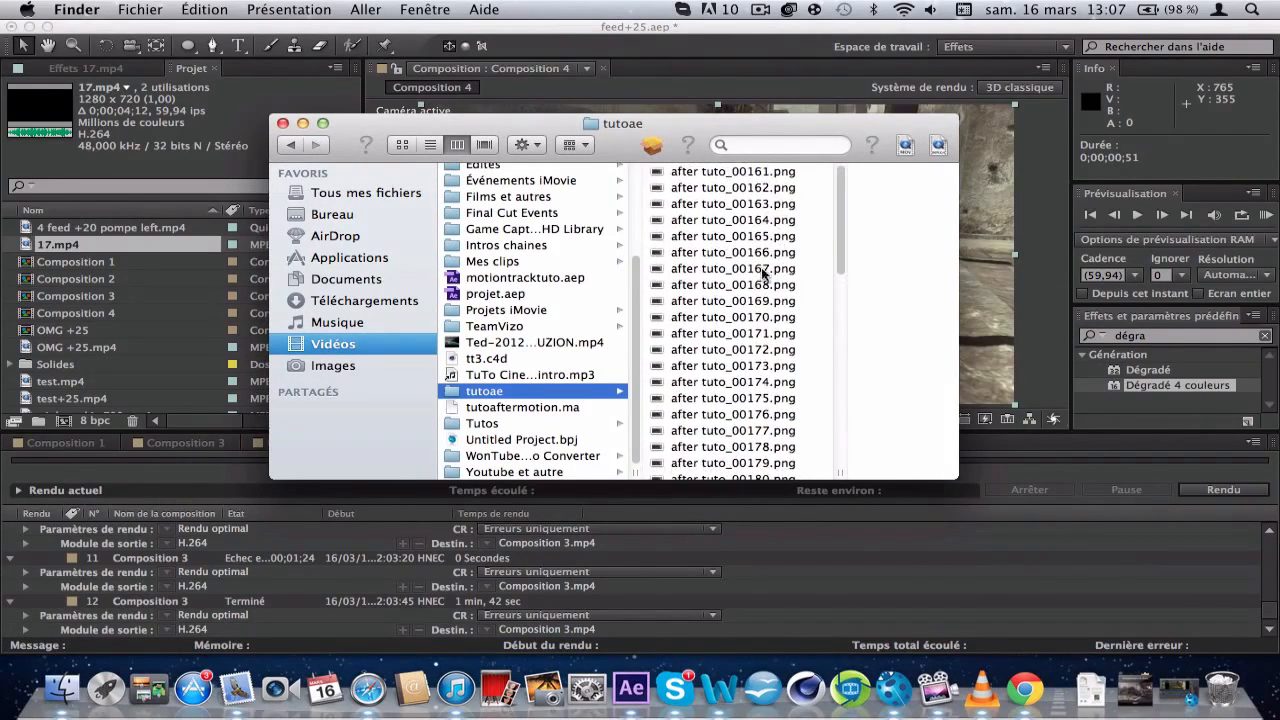
pyautogui.scroll(-10, 766, 237)
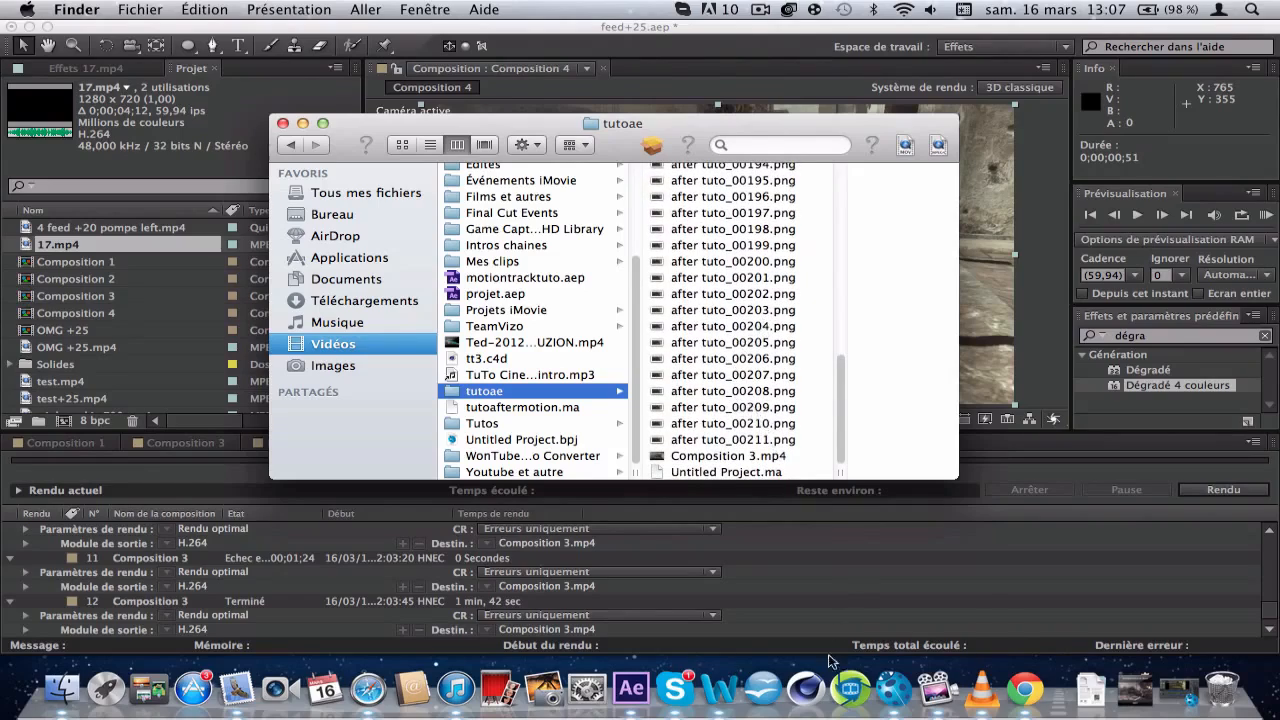
pyautogui.click(1135, 690)
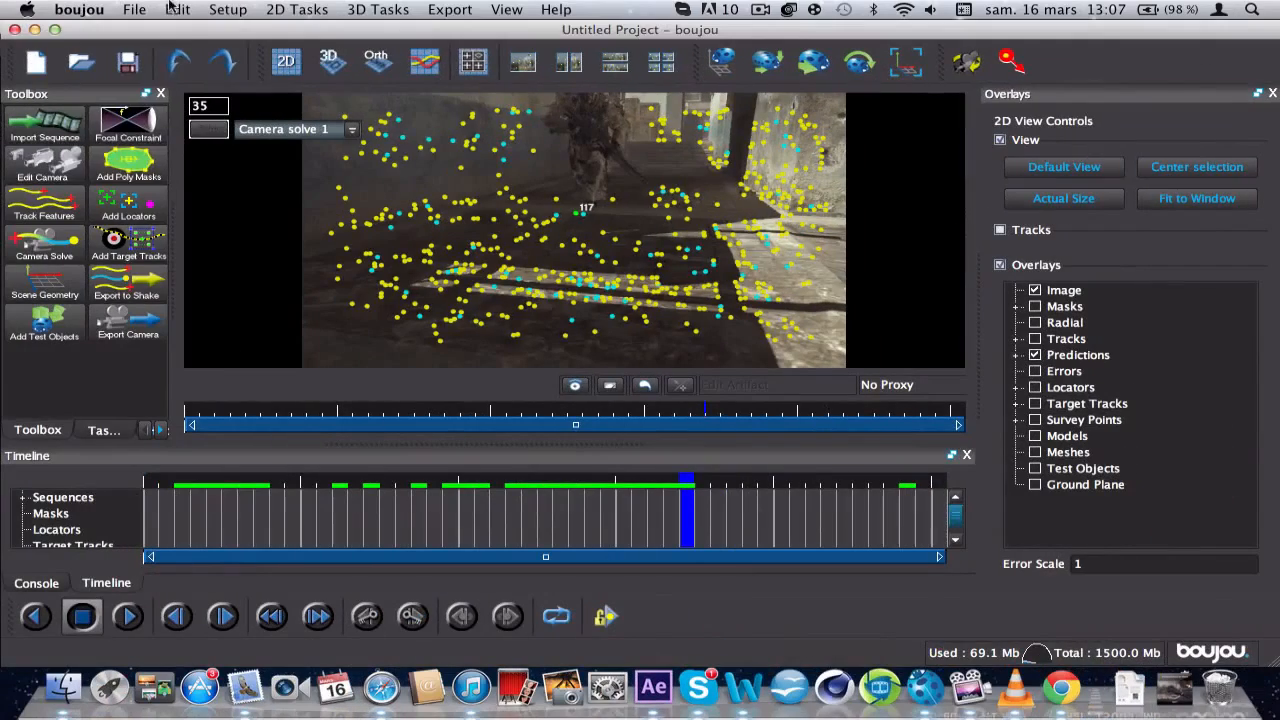
# - Try to bring after tuto_00161.png from the tutoae folder into boujou, and cancel closing the current project
pyautogui.click(80, 690)
pyautogui.scroll(10, 740, 193)
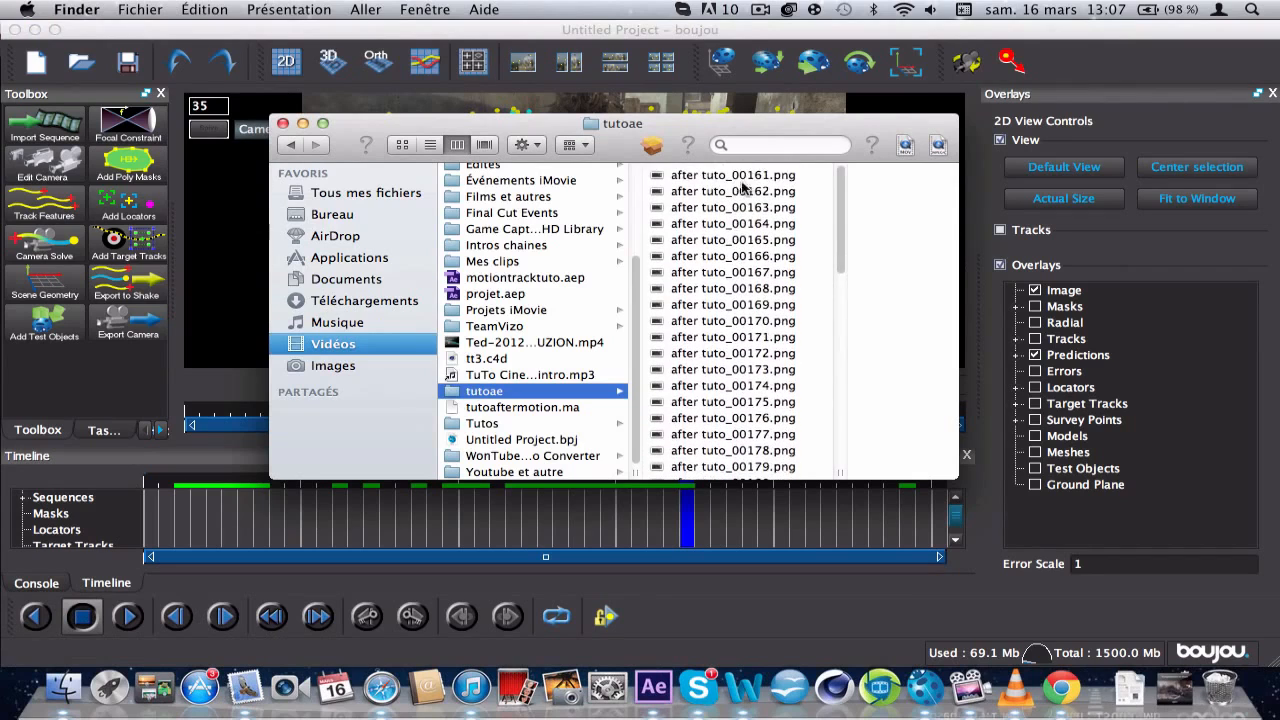
pyautogui.moveTo(733, 171); pyautogui.dragTo(209, 211)
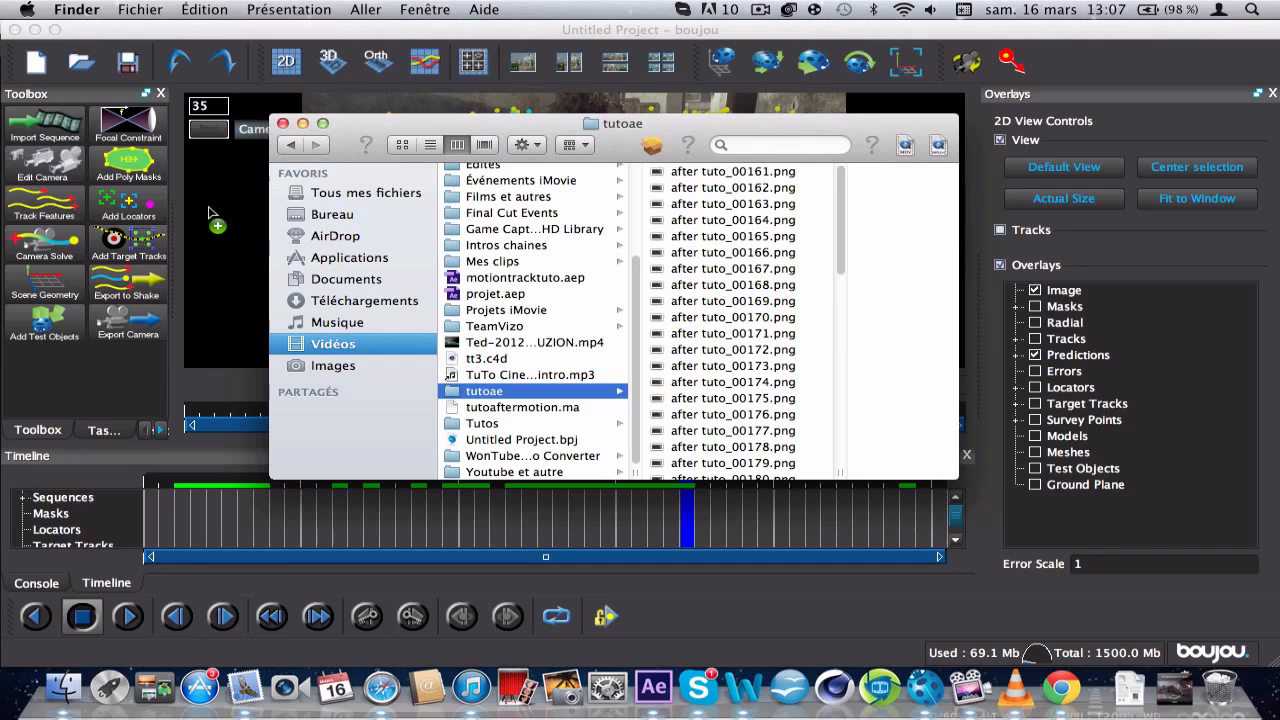
pyautogui.moveTo(209, 213); pyautogui.dragTo(209, 213)
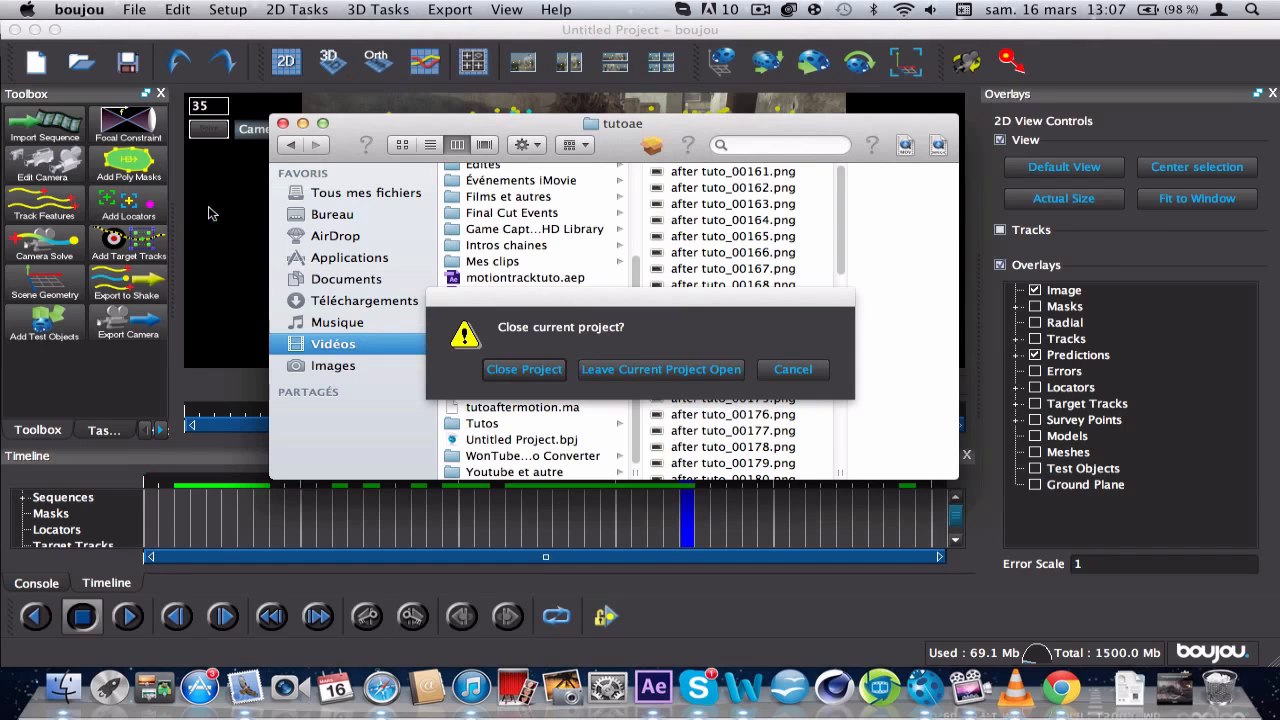
pyautogui.click(804, 371)
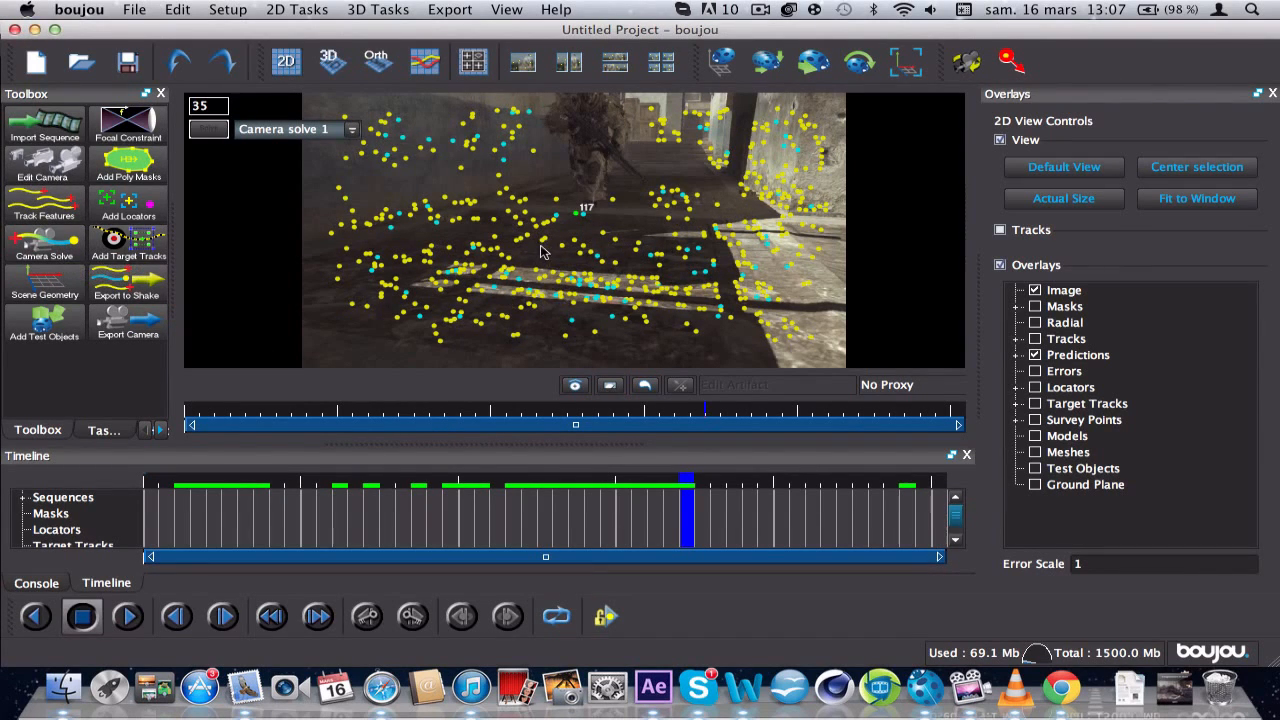
# - Add a coordinate frame hint in Scene Geometry, select two ground tracks across the shadowed floor, and set the hint's type to x-axis
pyautogui.click(44, 285)
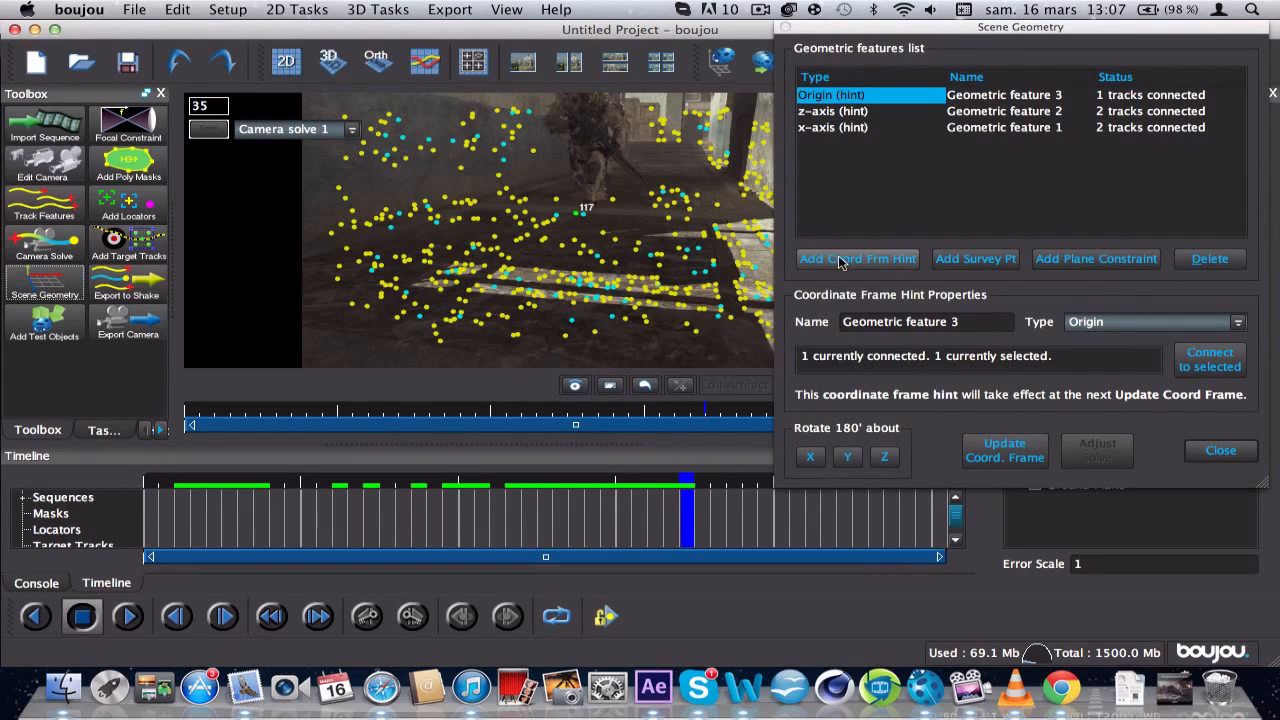
pyautogui.click(848, 286)
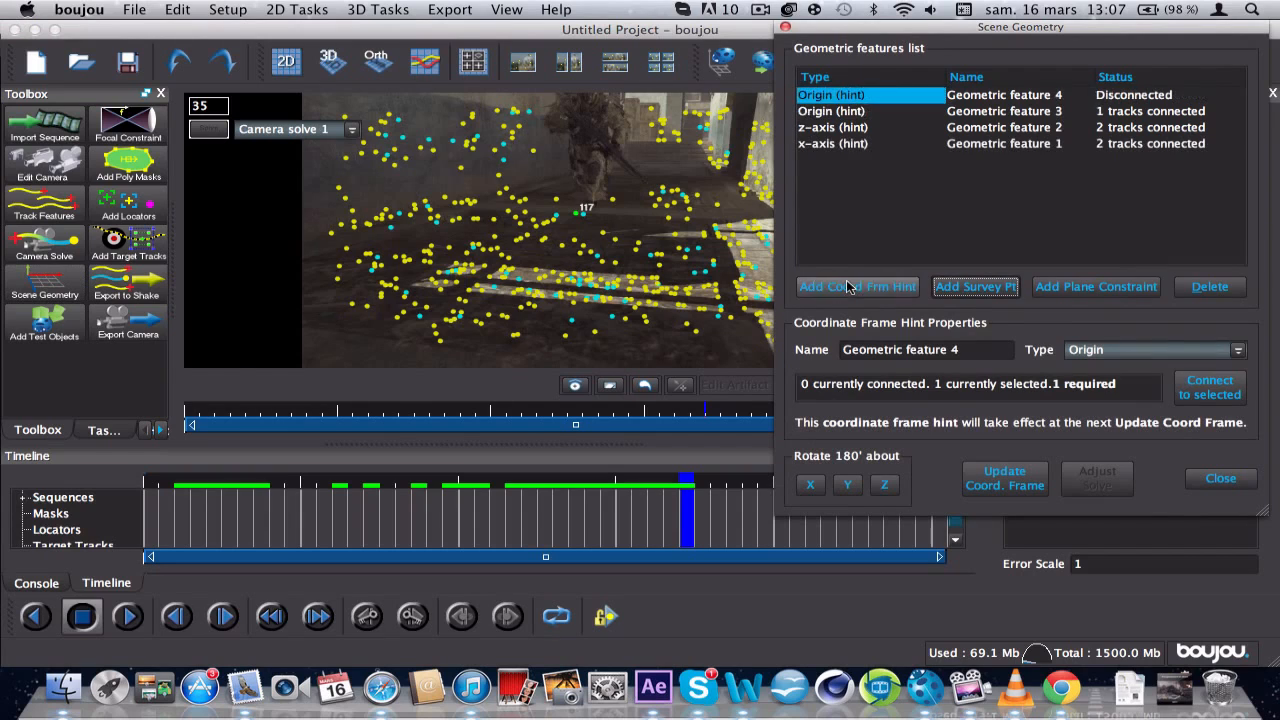
pyautogui.click(467, 258)
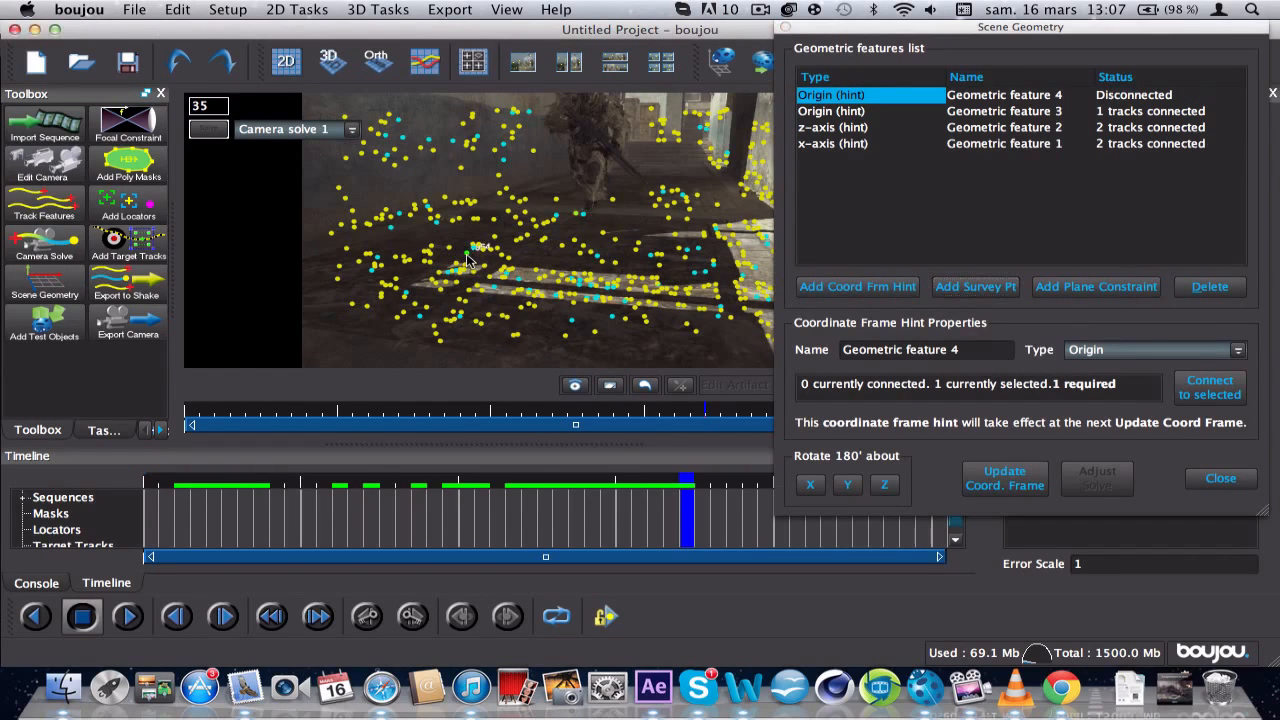
pyautogui.keyDown('shift'); pyautogui.click(580, 258); pyautogui.keyUp('shift')
pyautogui.click(1128, 350)
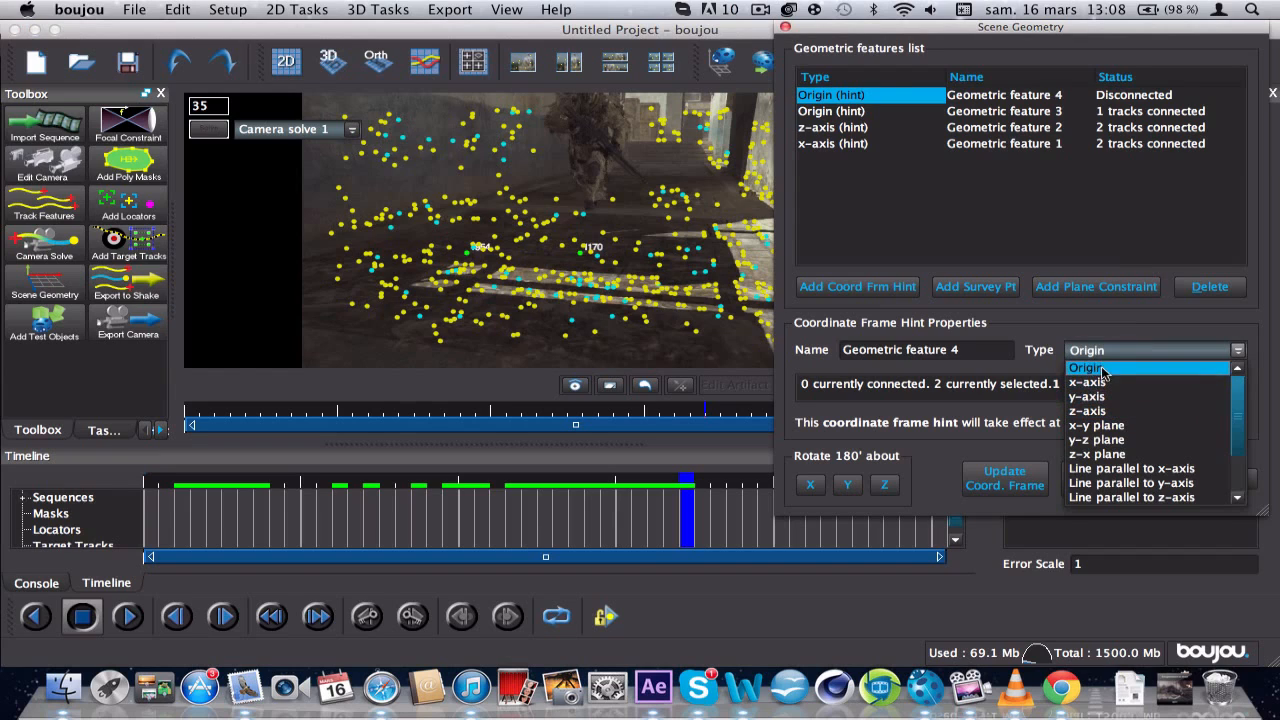
pyautogui.click(1106, 382)
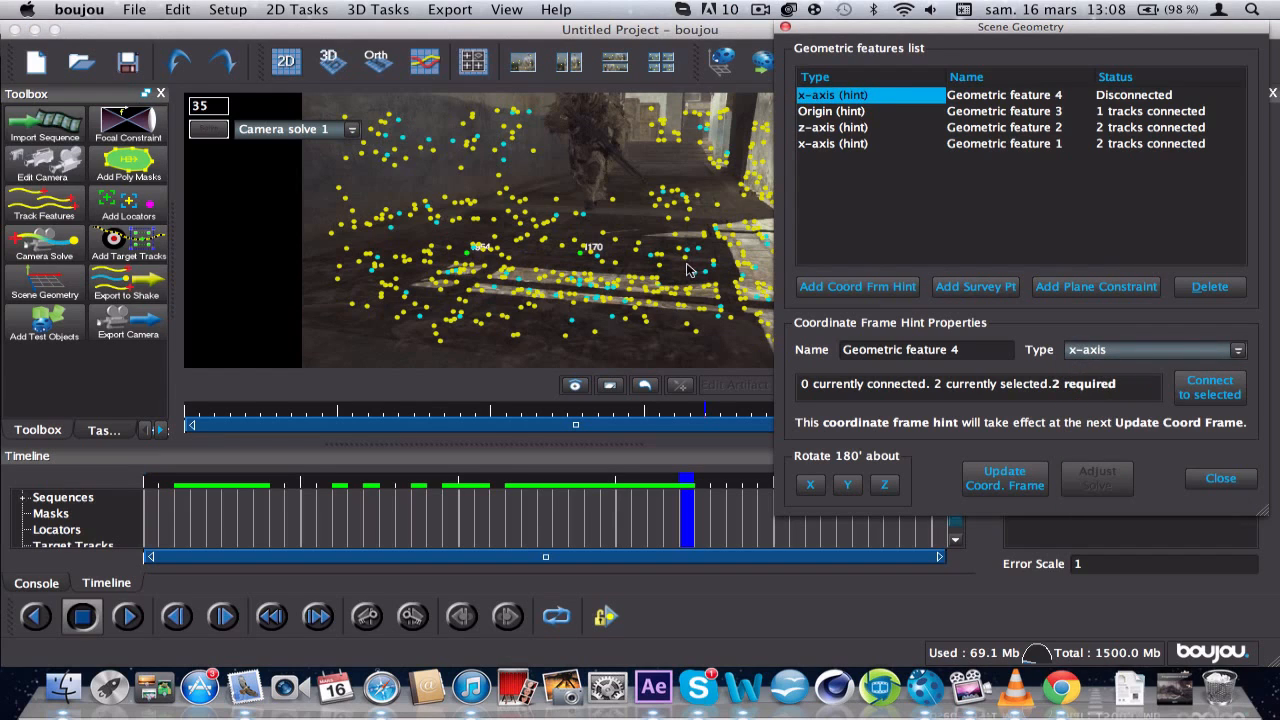
# - Select ground track 340, set the new coordinate frame hint's type to Origin, and close Scene Geometry
pyautogui.click(580, 258)
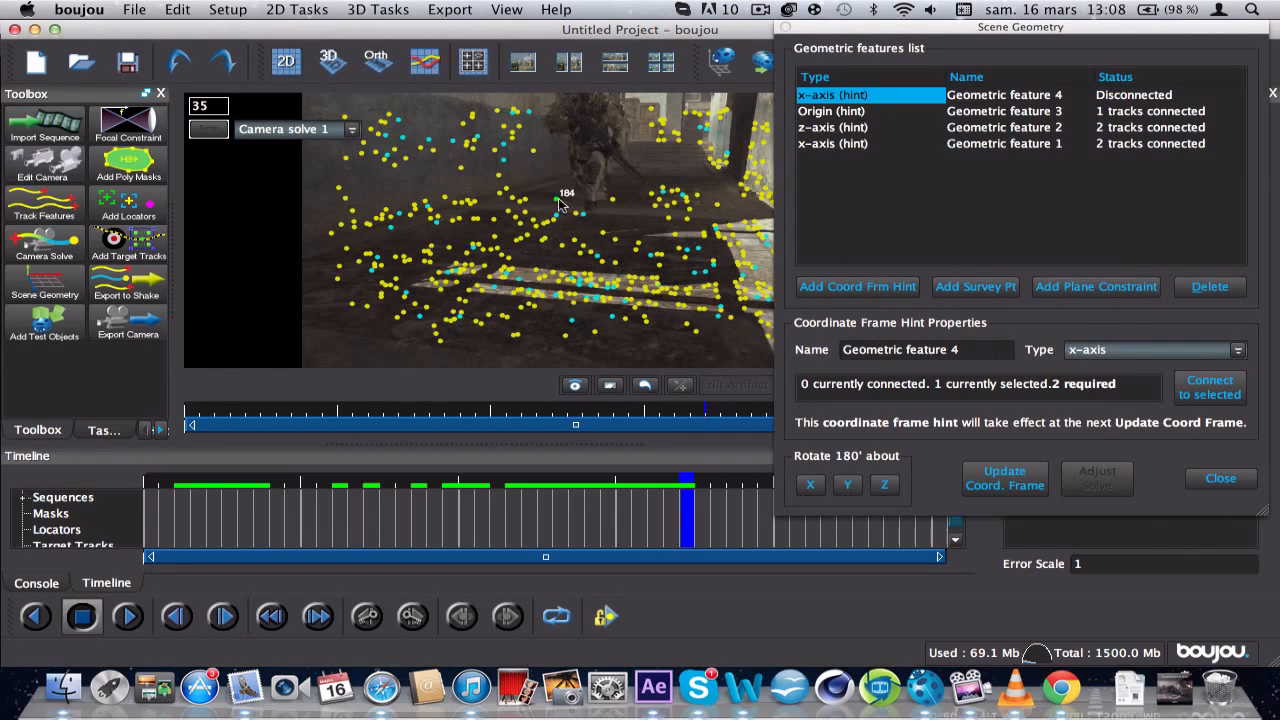
pyautogui.click(1080, 350)
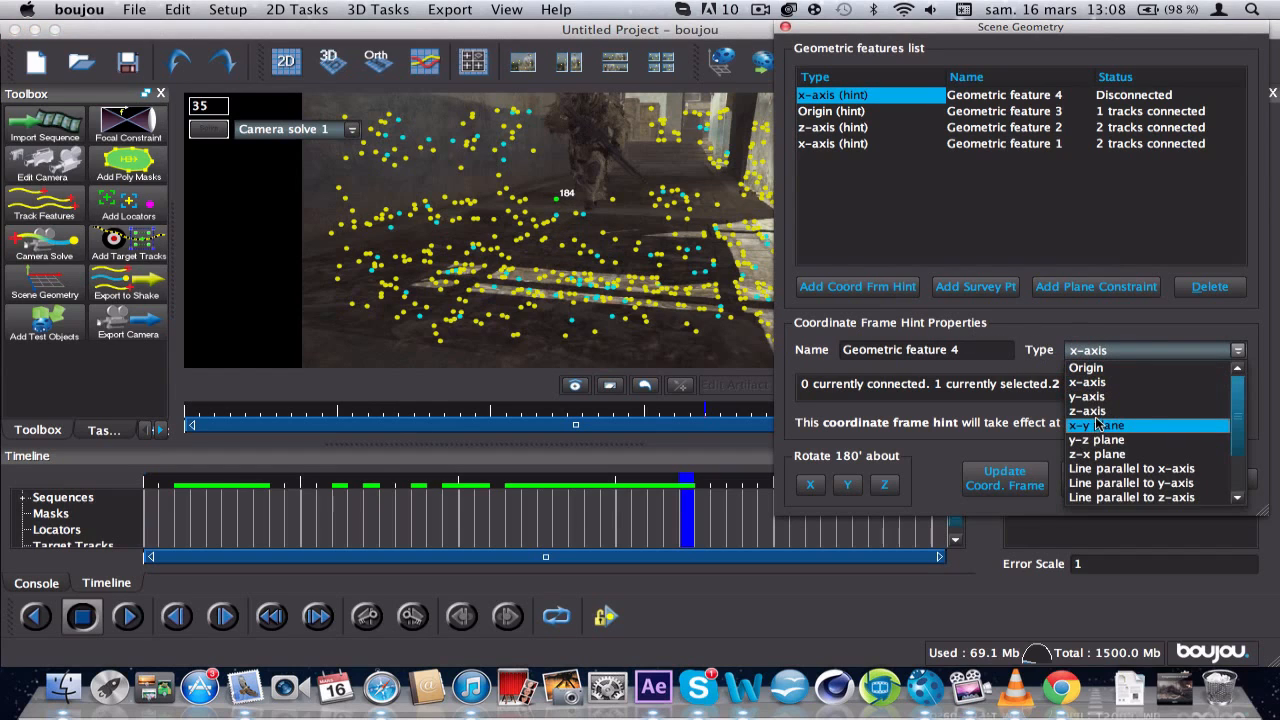
pyautogui.click(991, 322)
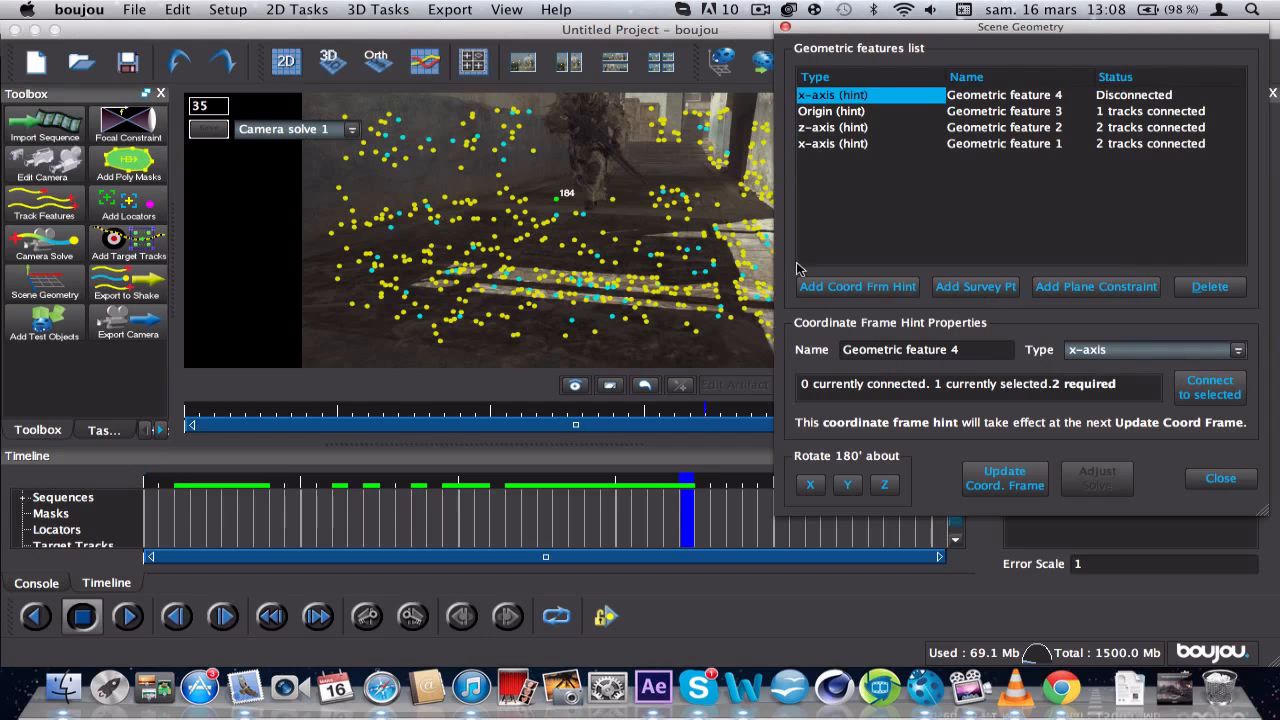
pyautogui.click(586, 240)
pyautogui.click(1161, 347)
pyautogui.click(1127, 349)
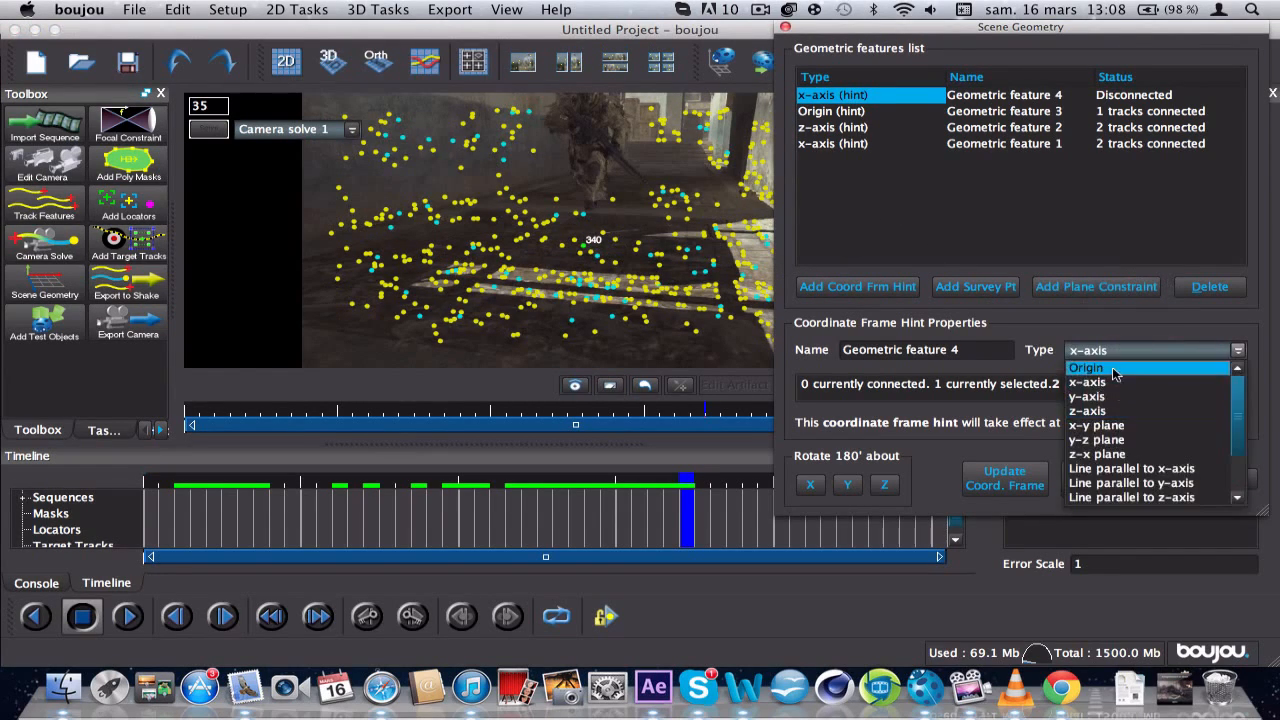
pyautogui.click(1105, 368)
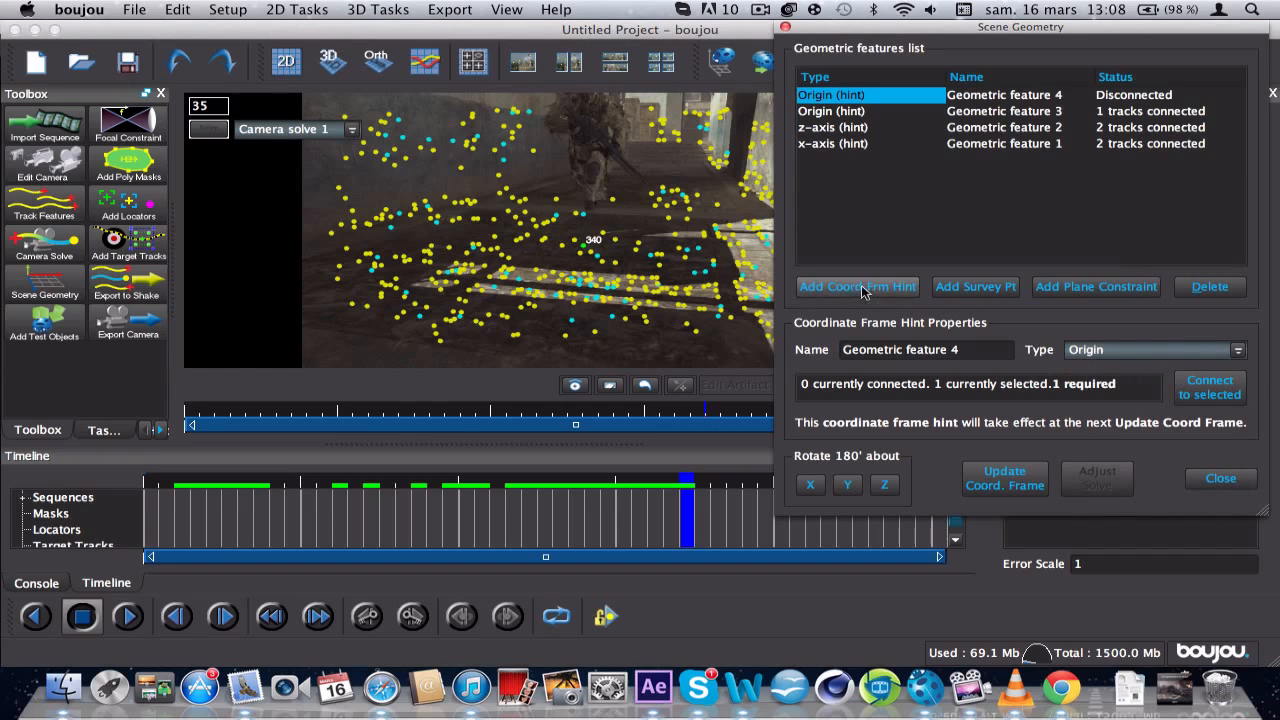
pyautogui.click(1216, 480)
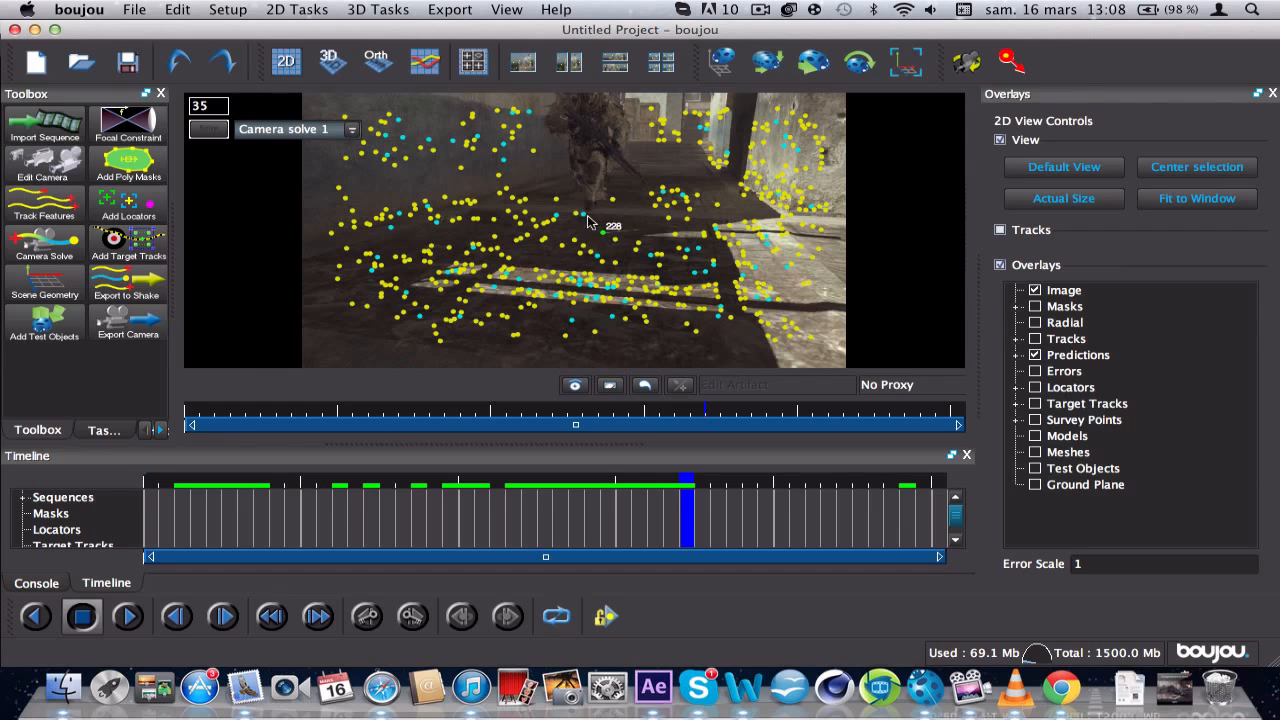
# - Go to frame 16 and flag tracks 104 and 117 near the soldier's feet for export
pyautogui.moveTo(605, 488); pyautogui.dragTo(388, 492)
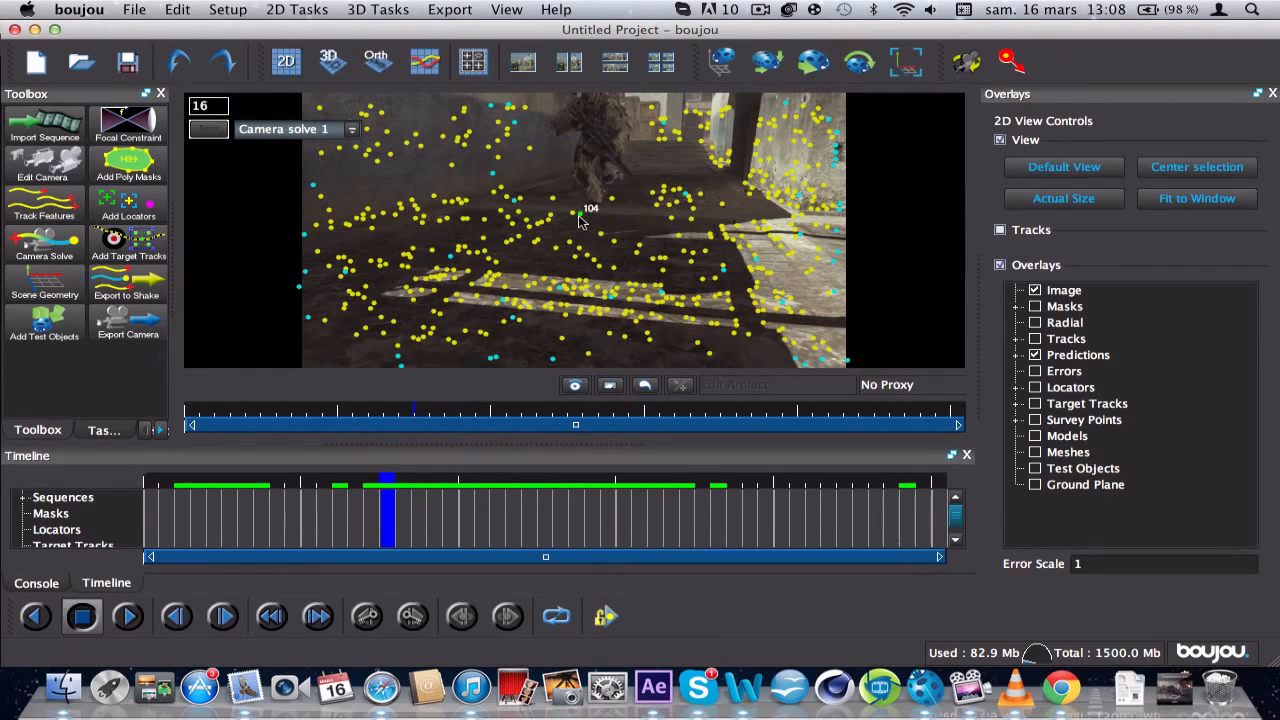
pyautogui.rightClick(578, 220)
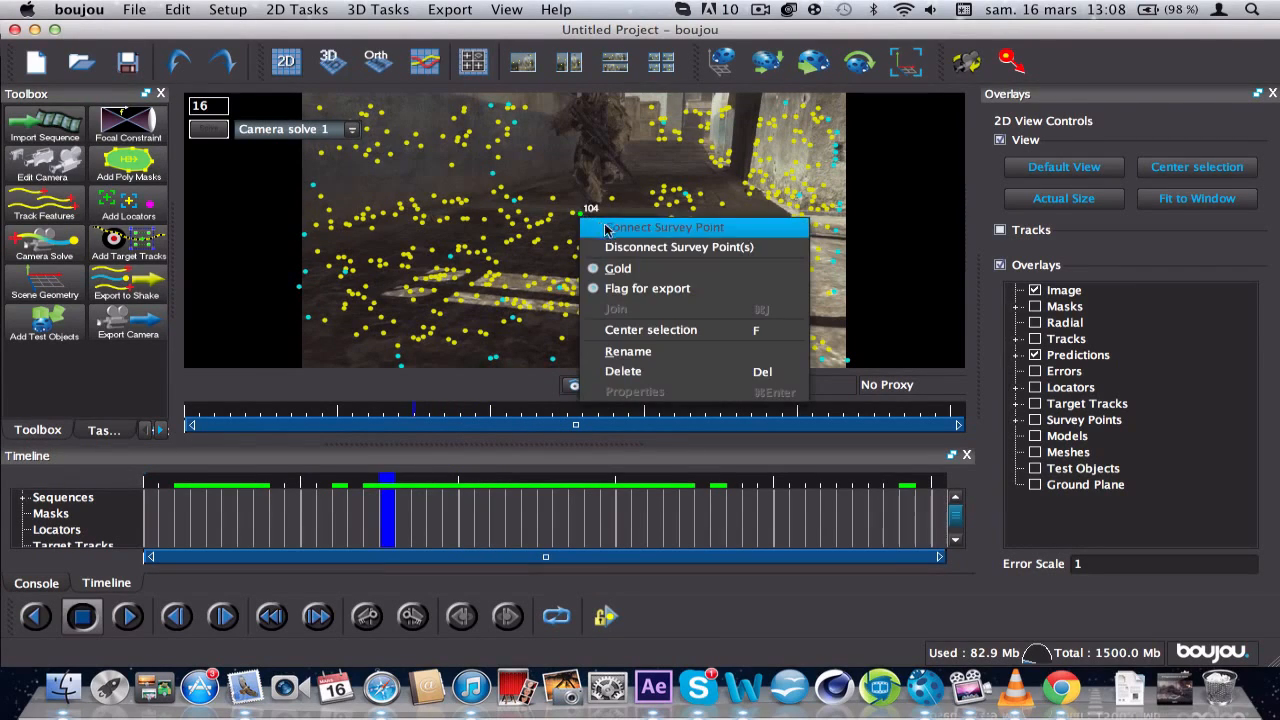
pyautogui.click(647, 289)
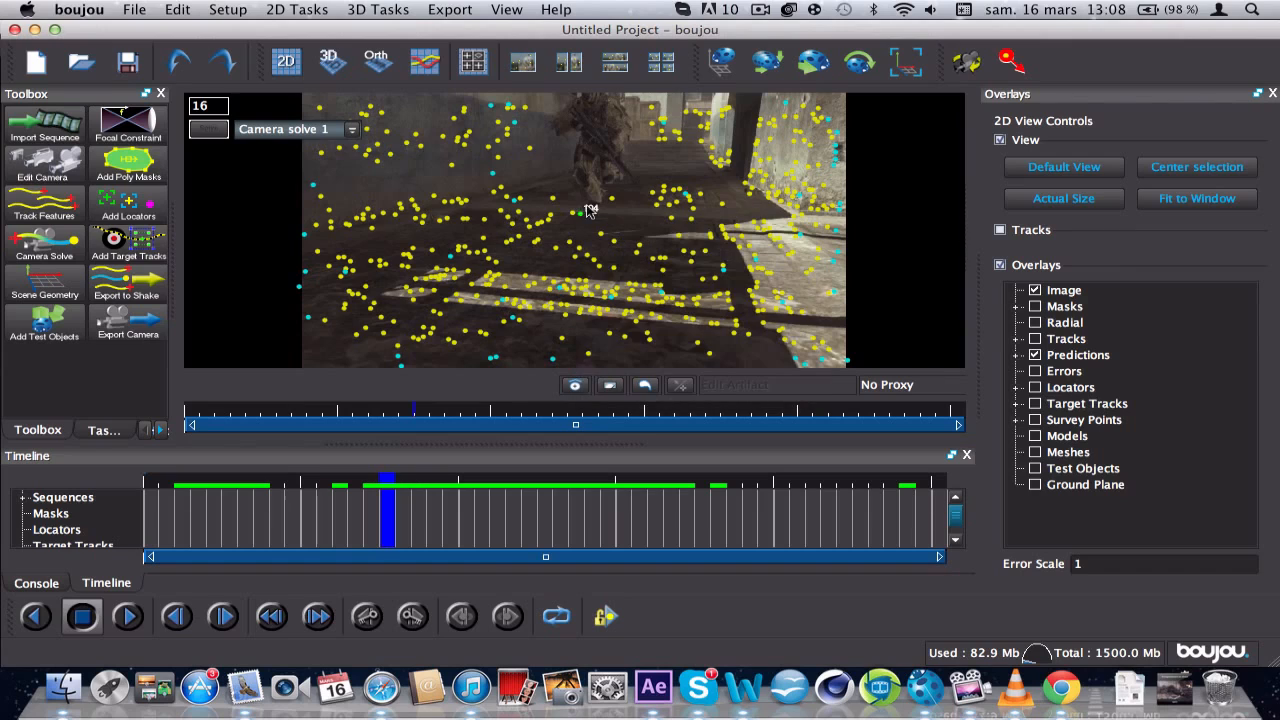
pyautogui.rightClick(574, 218)
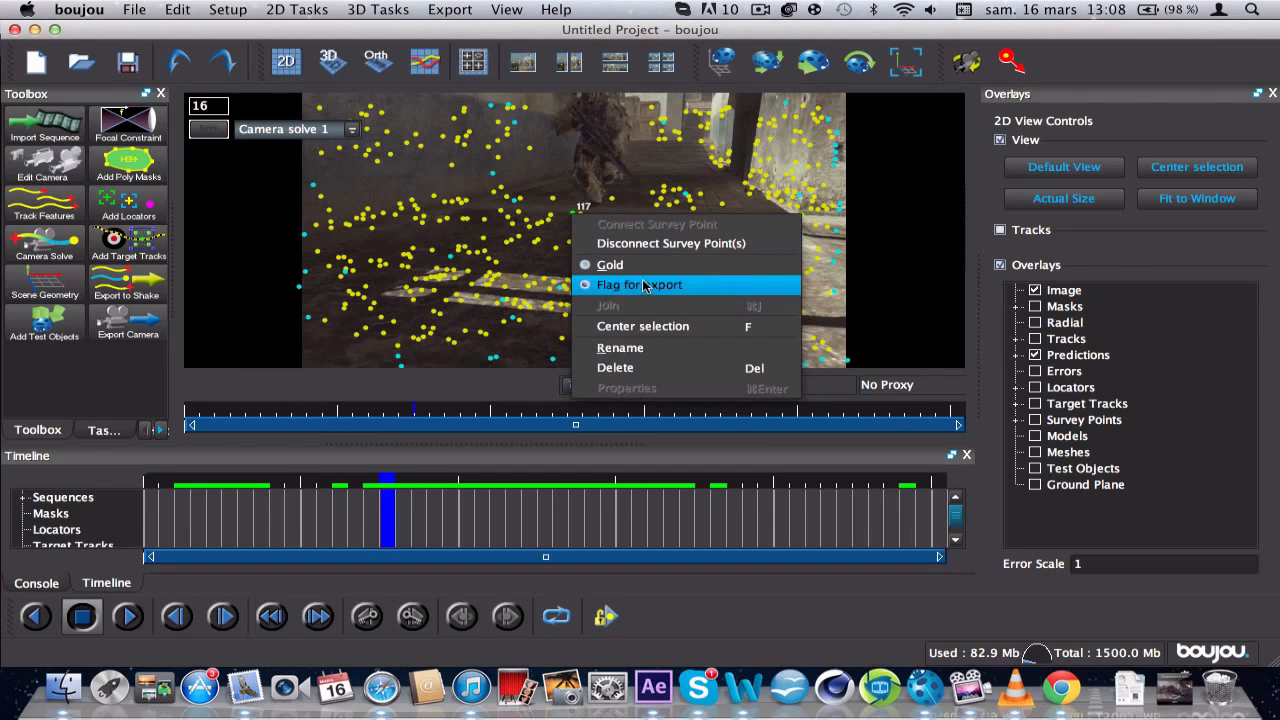
pyautogui.click(645, 287)
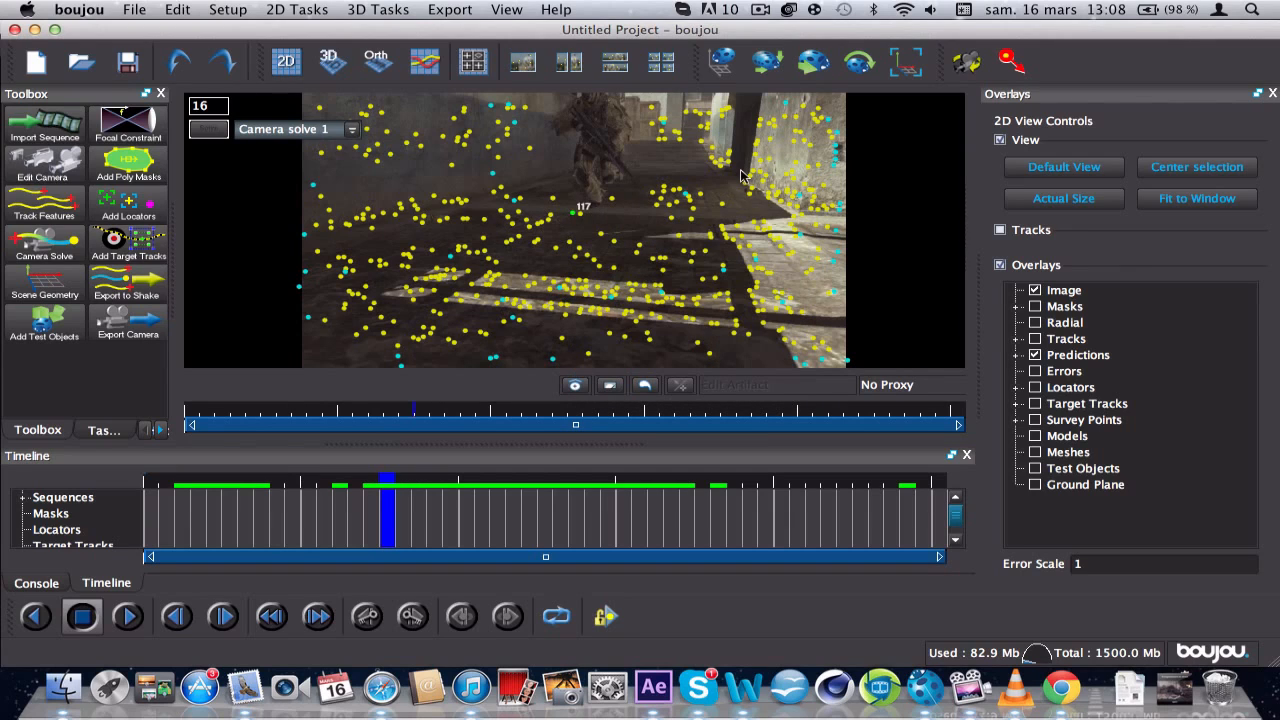
# - Start a camera solve export to the tutoae folder with After Effects (Maya) (*.ma) as the file type and Untitled Project as the name
pyautogui.click(448, 9)
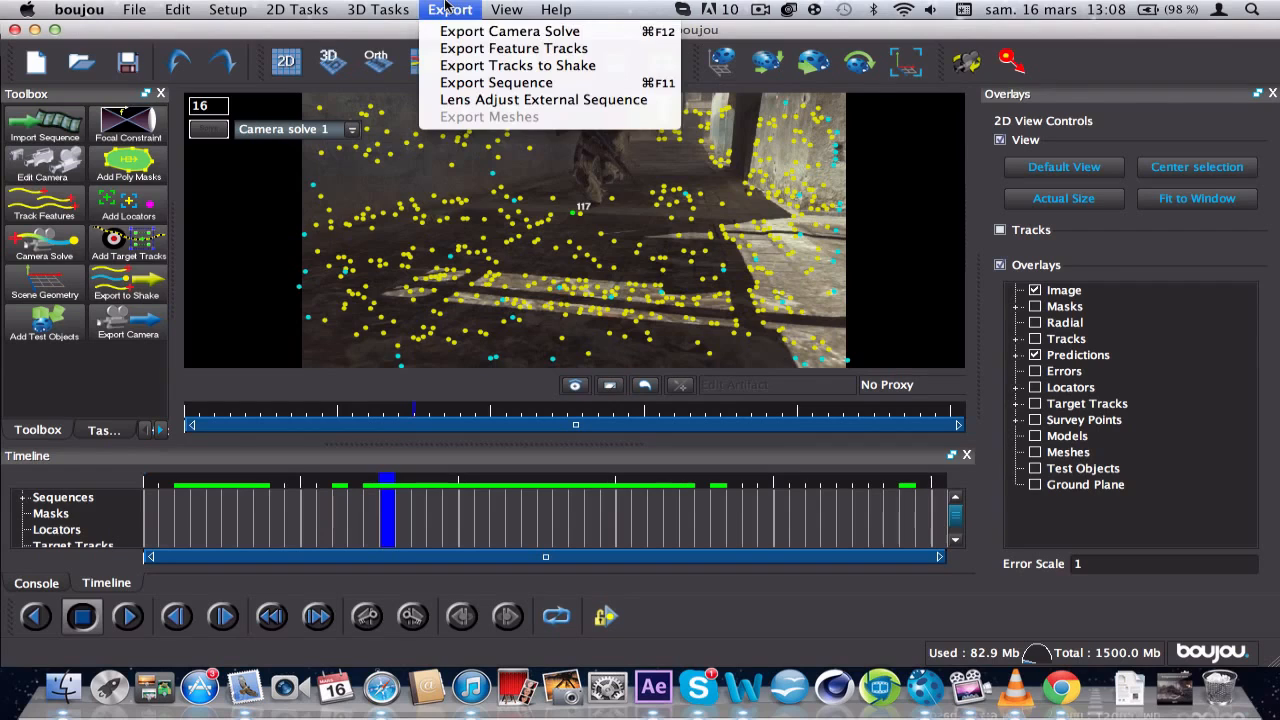
pyautogui.click(476, 34)
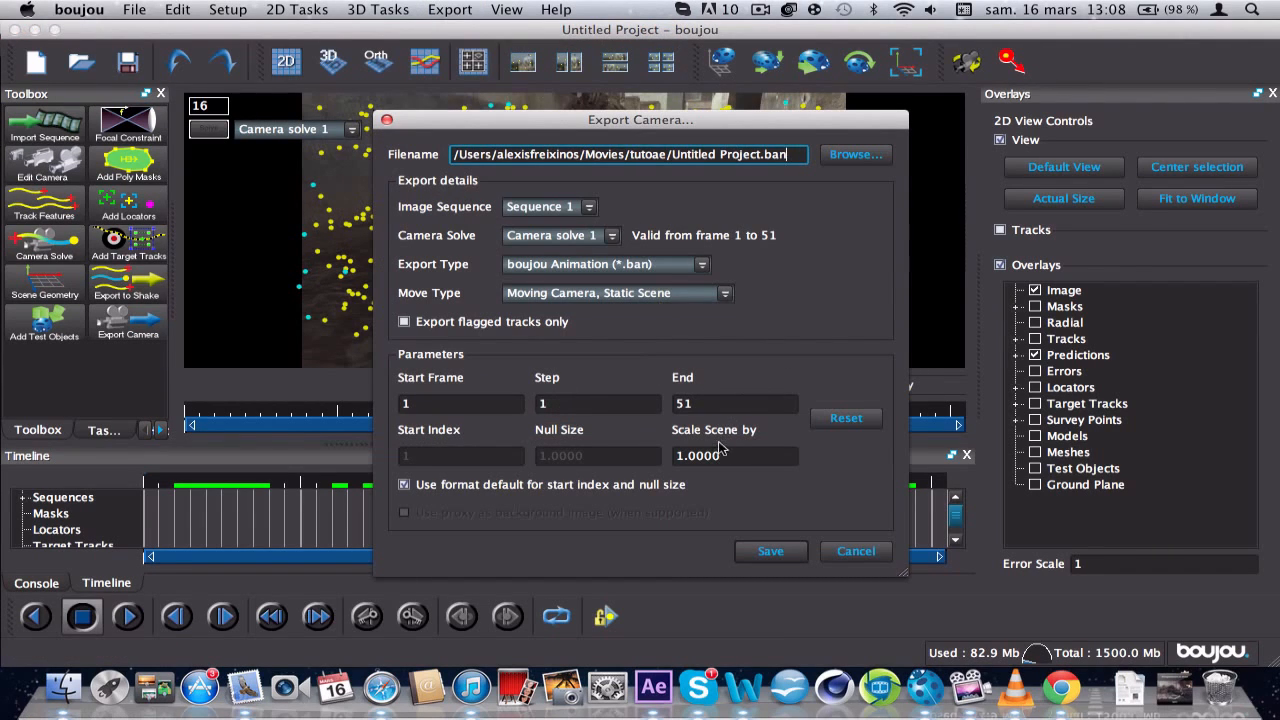
pyautogui.click(870, 156)
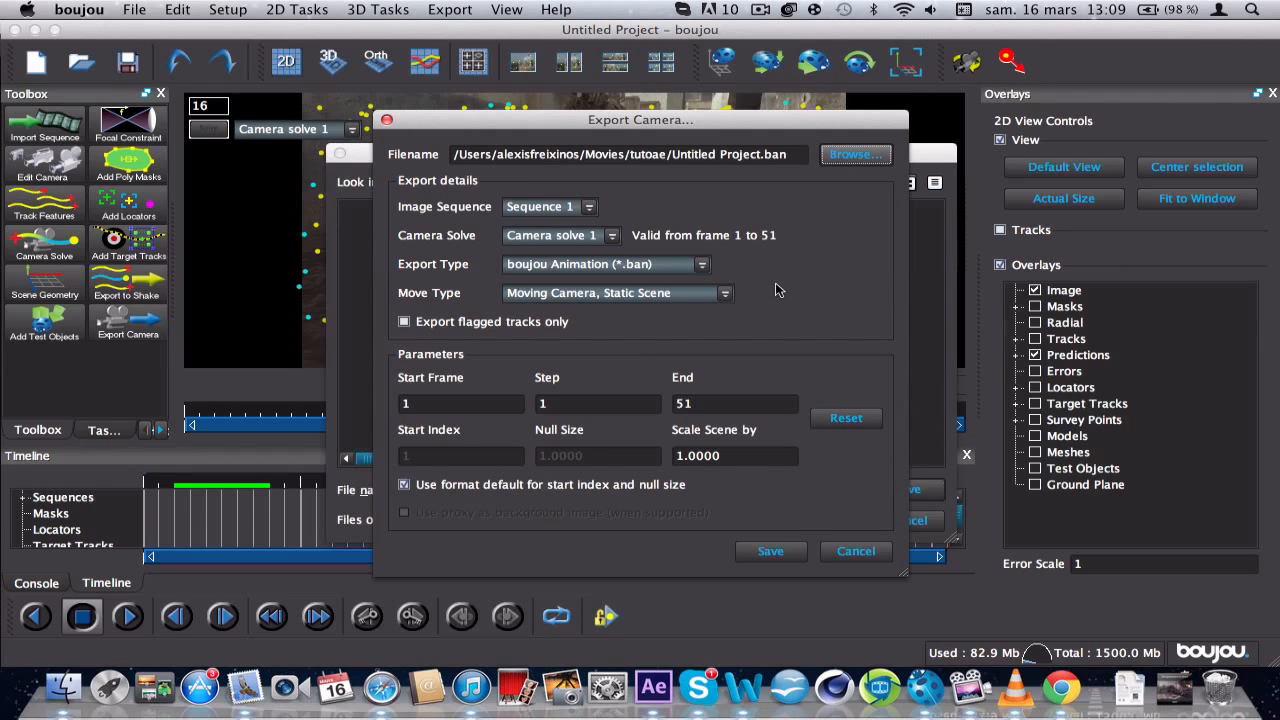
pyautogui.click(931, 160)
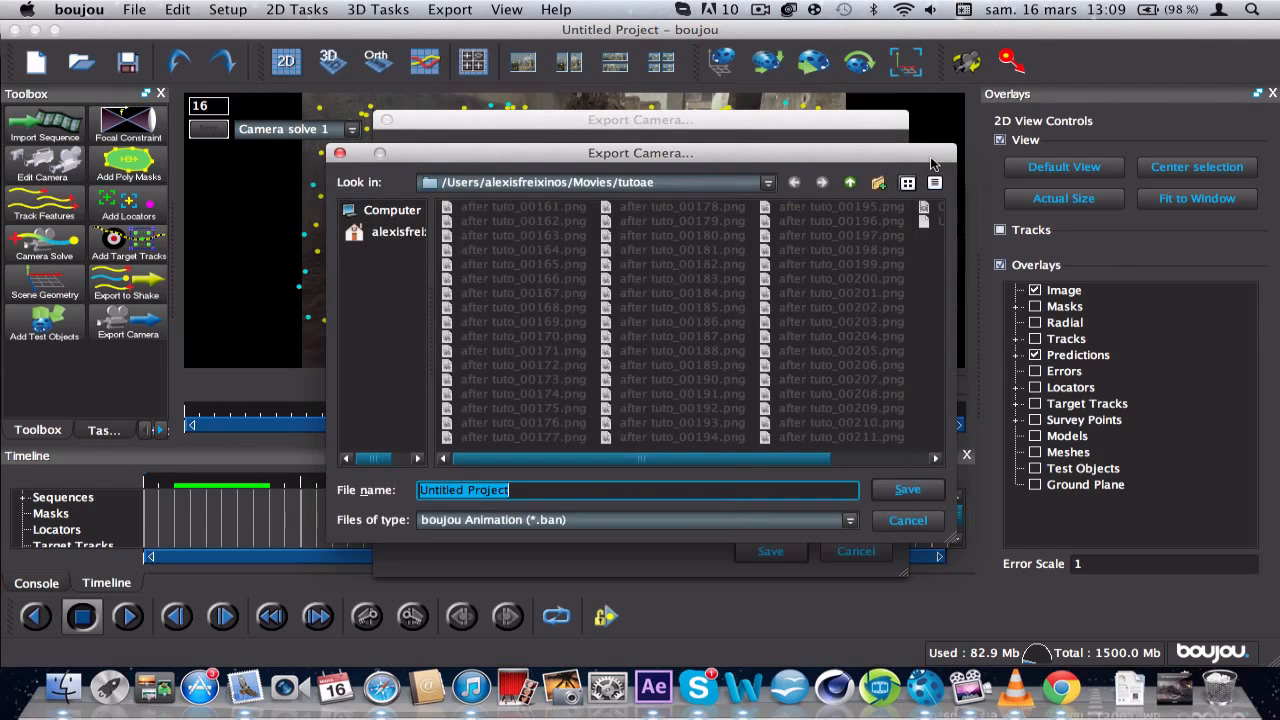
pyautogui.click(568, 251)
pyautogui.click(849, 520)
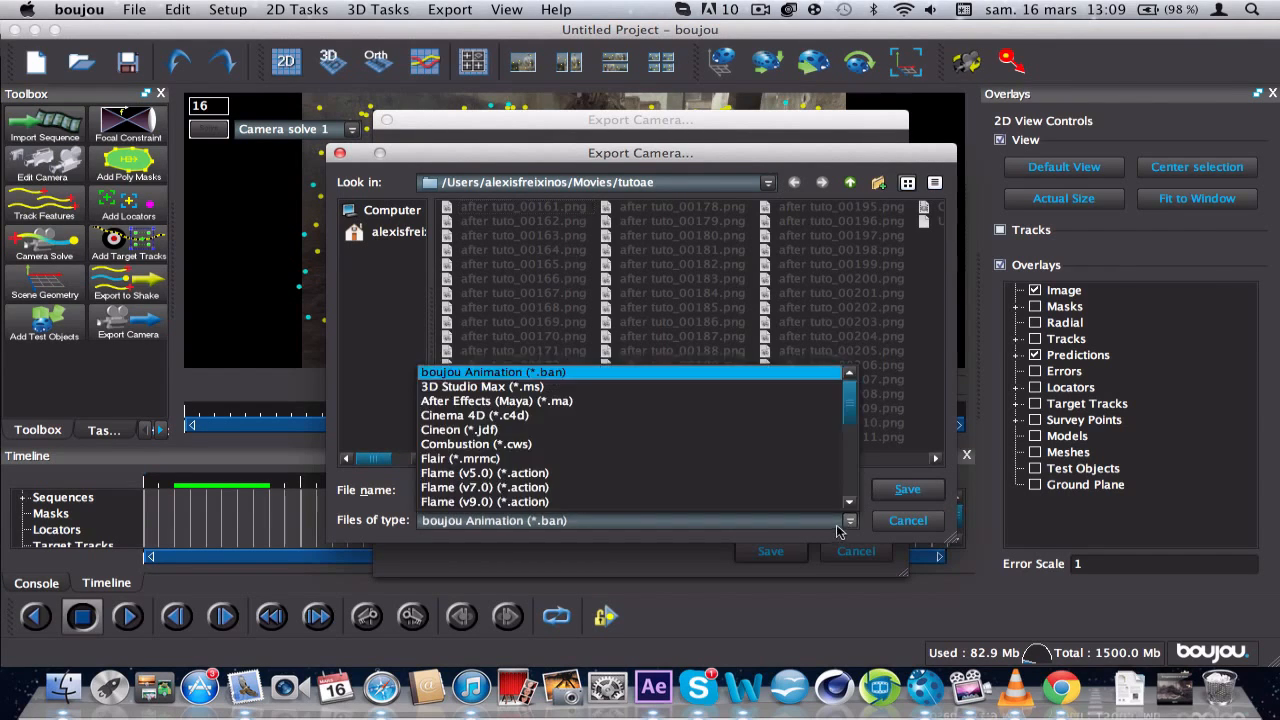
pyautogui.click(572, 401)
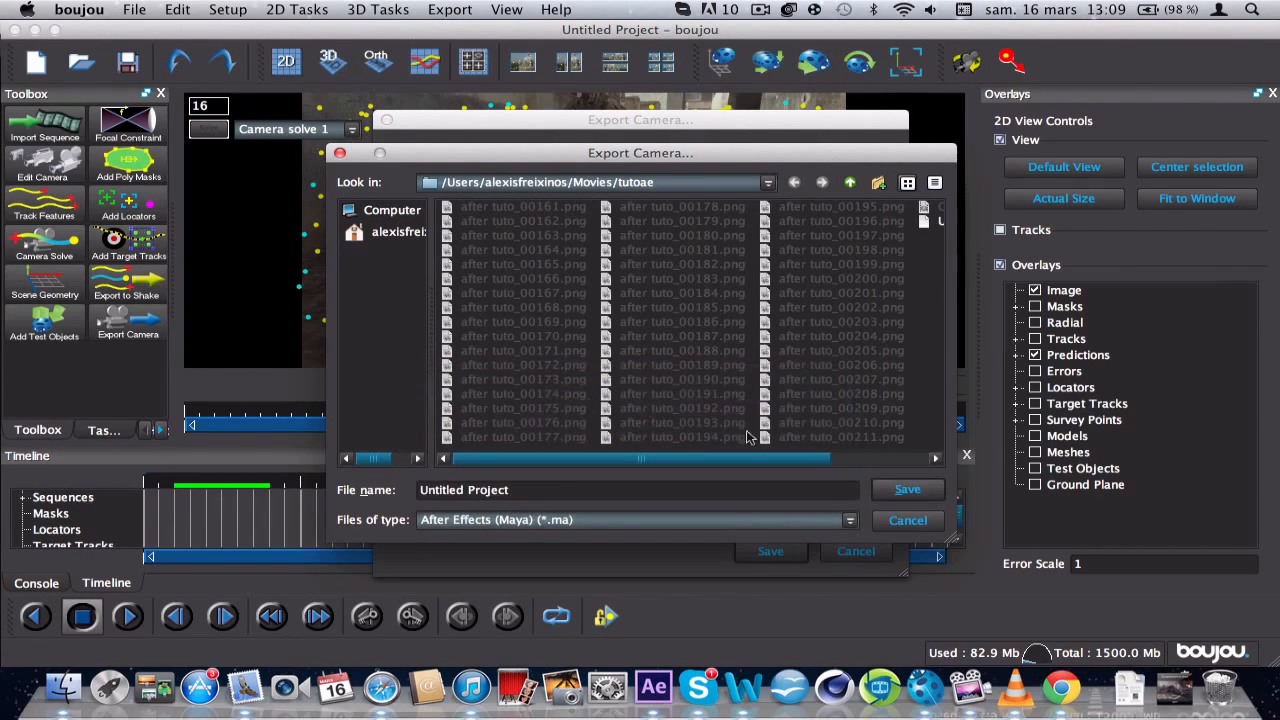
pyautogui.click(908, 490)
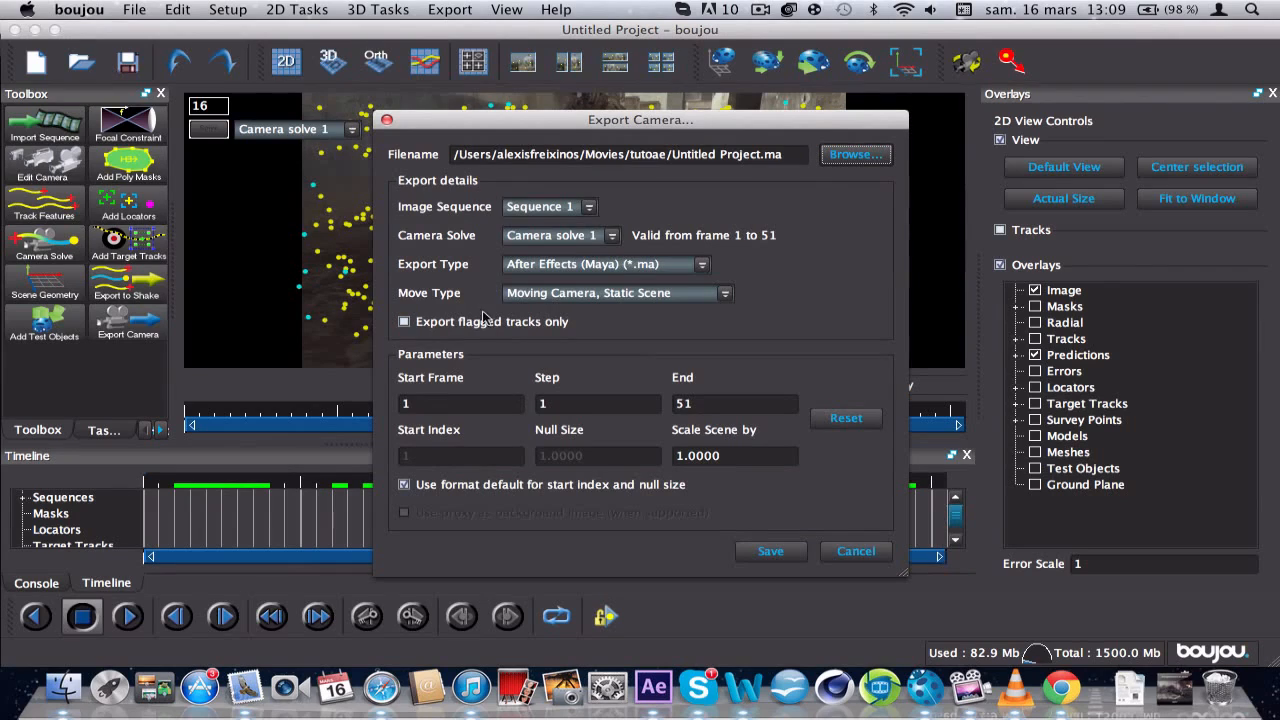
# - Restrict the camera export to flagged tracks only, set the scene scale to 1000, and cancel the export
pyautogui.click(436, 326)
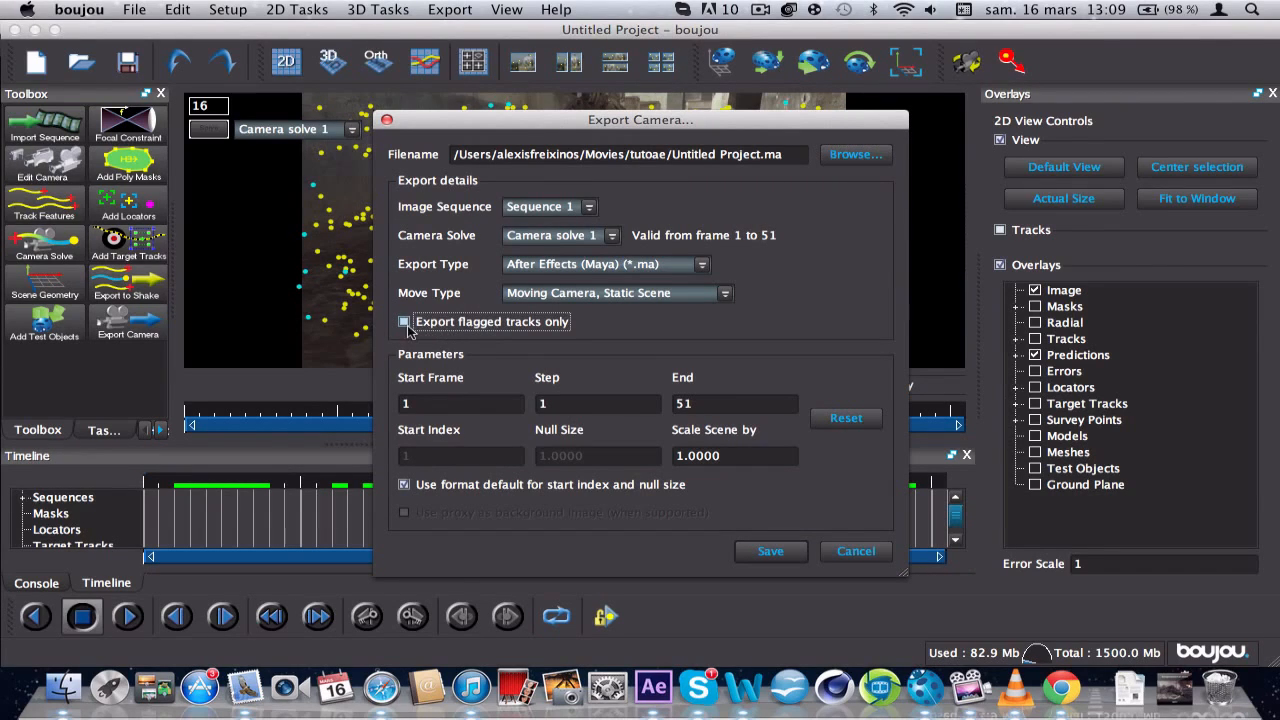
pyautogui.click(751, 458)
pyautogui.press('BackSpace')
pyautogui.press('BackSpace')
pyautogui.press('BackSpace')
pyautogui.press('BackSpace')
pyautogui.press('BackSpace')
pyautogui.write('000')
pyautogui.click(888, 556)
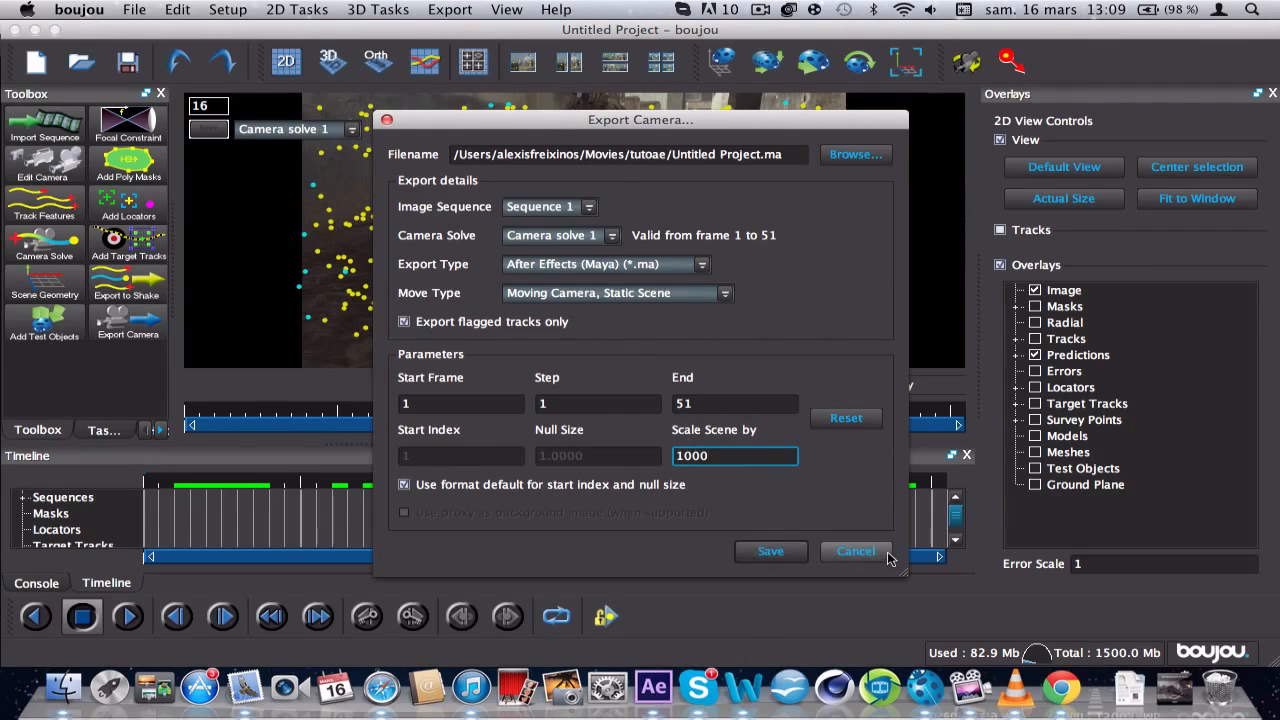
# - Switch to Composition 4 in After Effects and look at the exported Untitled Project.ma in the tutoae folder in Finder
pyautogui.click(656, 673)
pyautogui.click(410, 445)
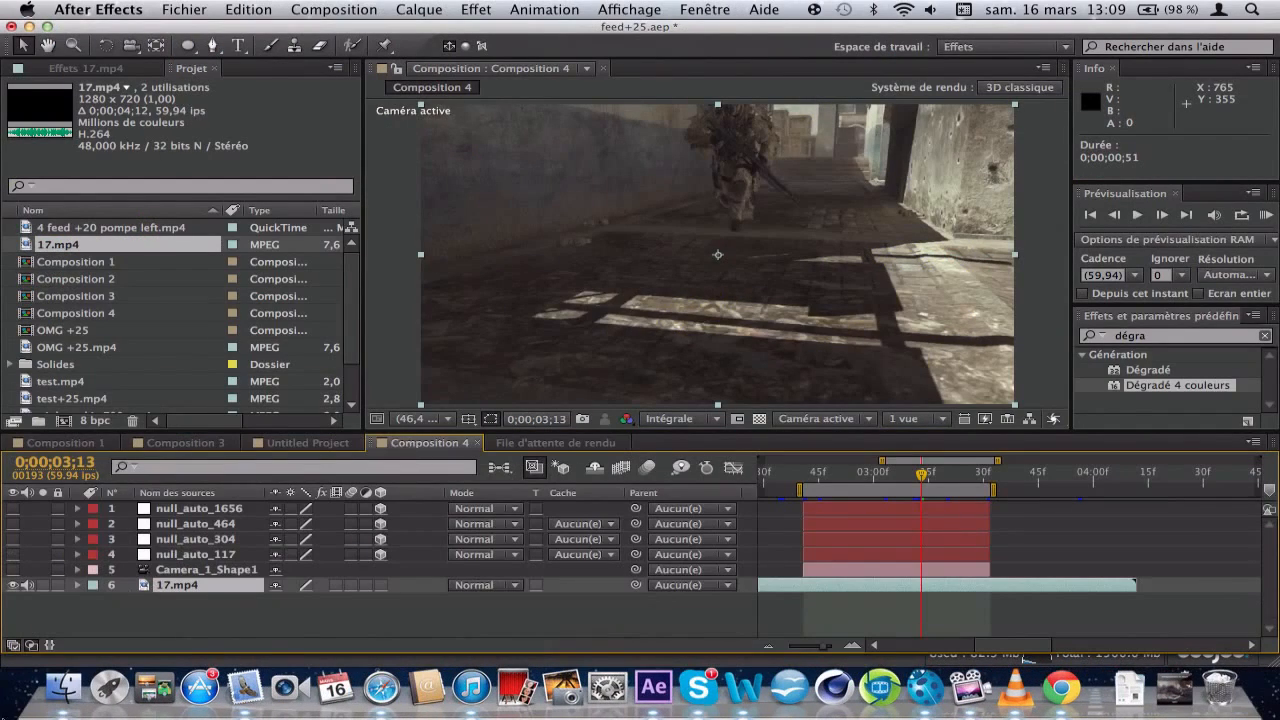
pyautogui.click(60, 685)
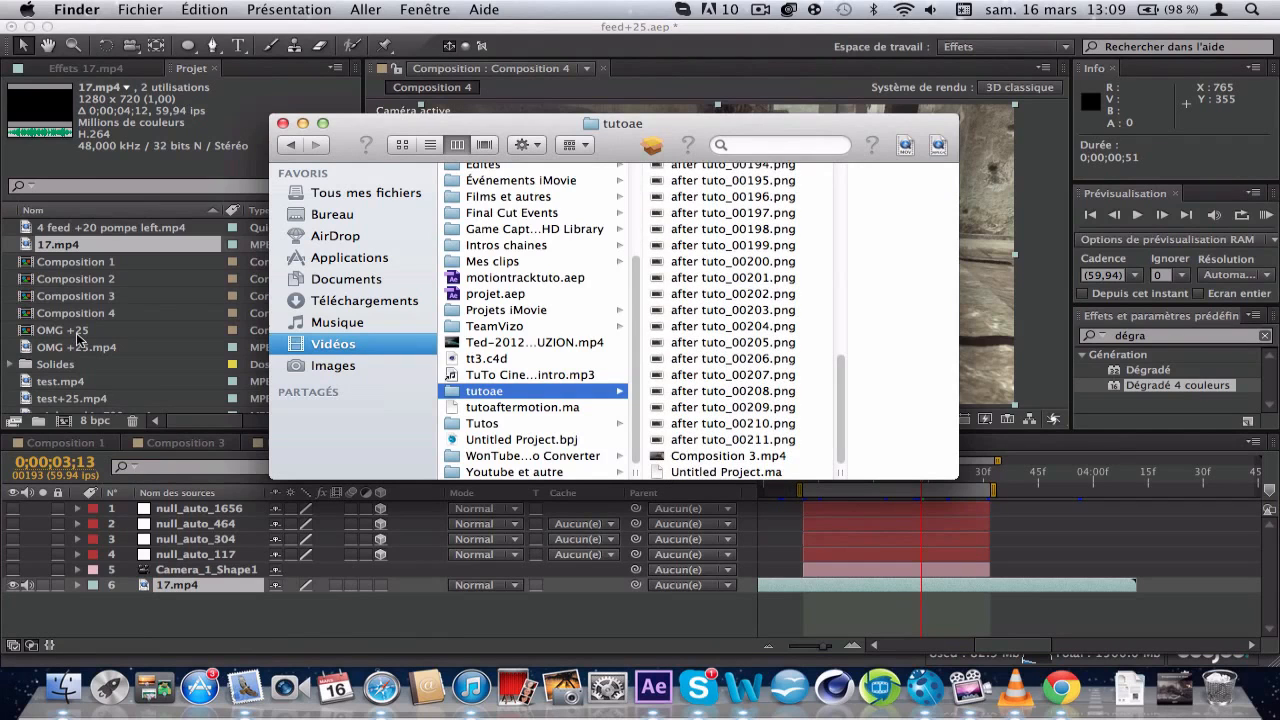
# - Open the imported Untitled Project composition to view its null and camera layers, and close it to return to Composition 4
pyautogui.scroll(-3, 77, 339)
pyautogui.click(86, 388)
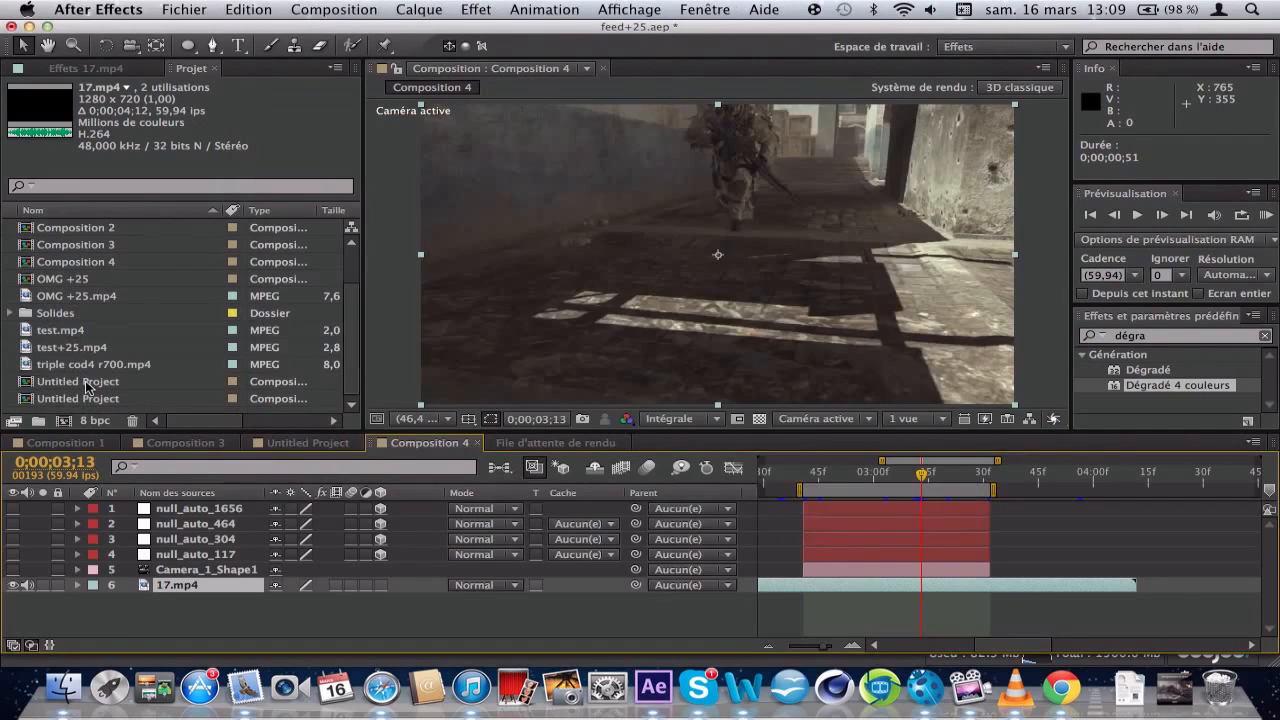
pyautogui.doubleClick(86, 384)
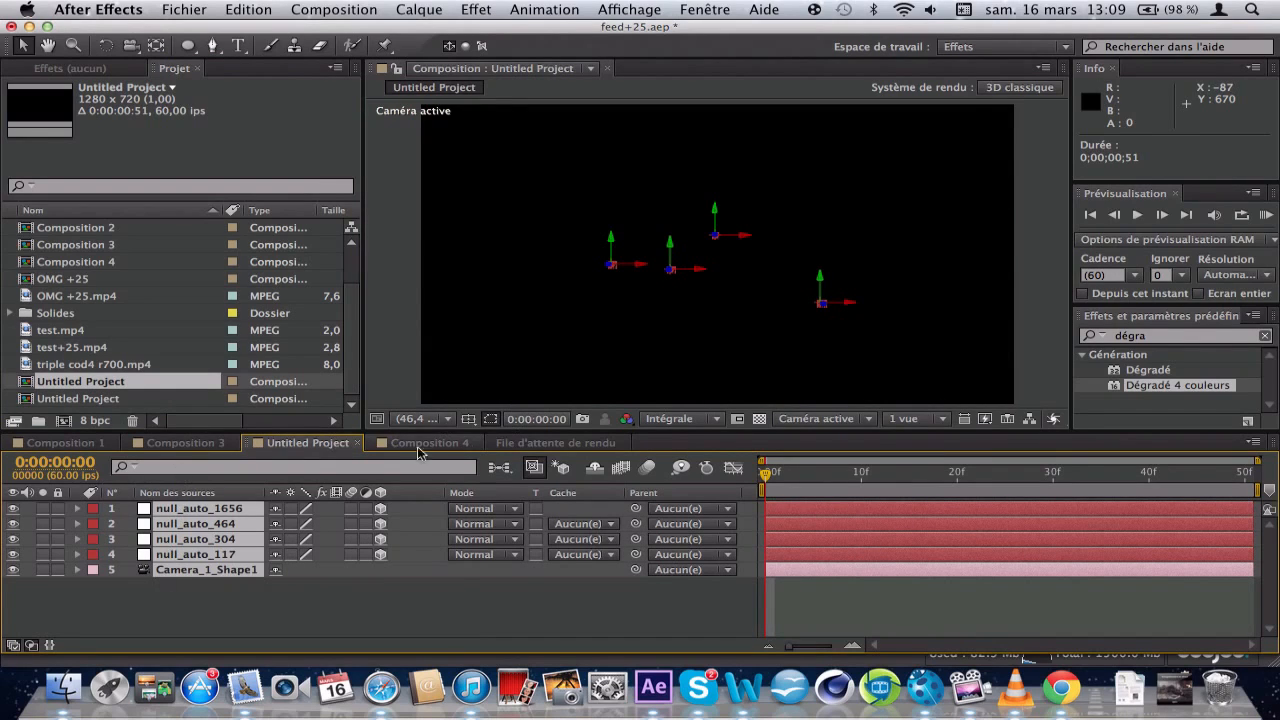
pyautogui.click(356, 446)
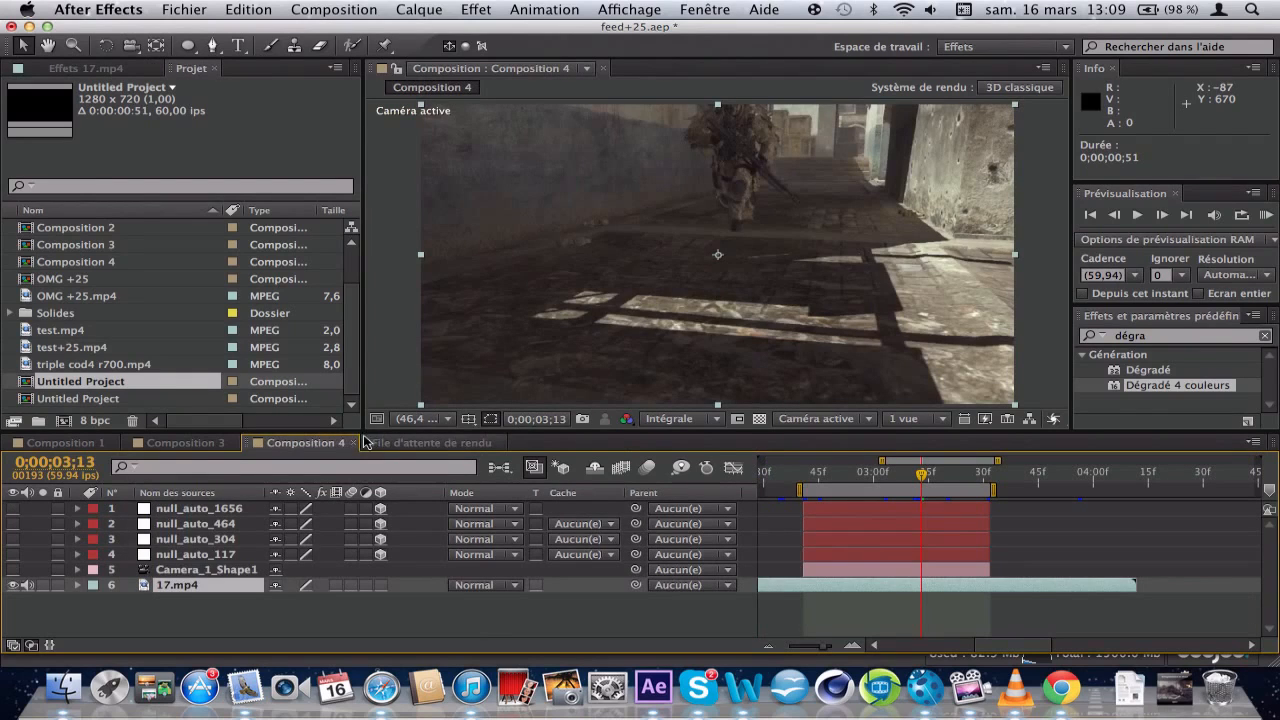
# - Make the four null layers and Camera_1_Shape1 visible in Composition 4, and scrub the tracked section to check the nulls against the ground
pyautogui.click(312, 610)
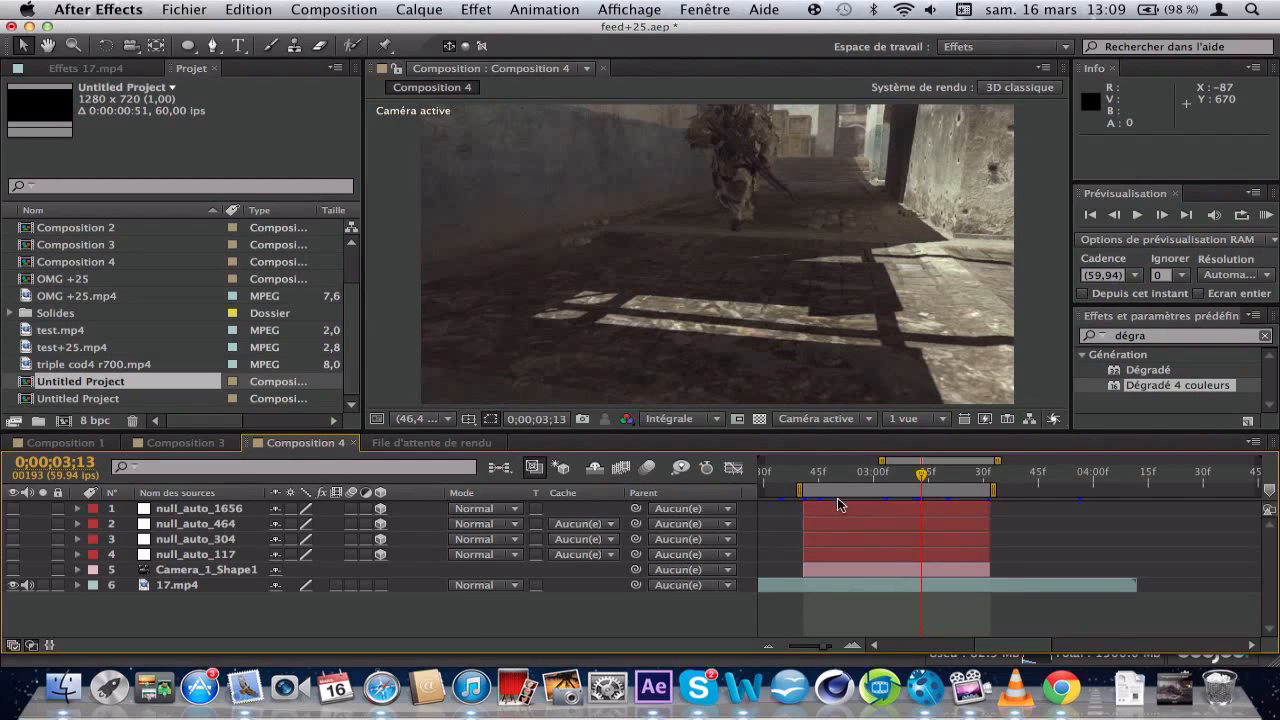
pyautogui.click(846, 472)
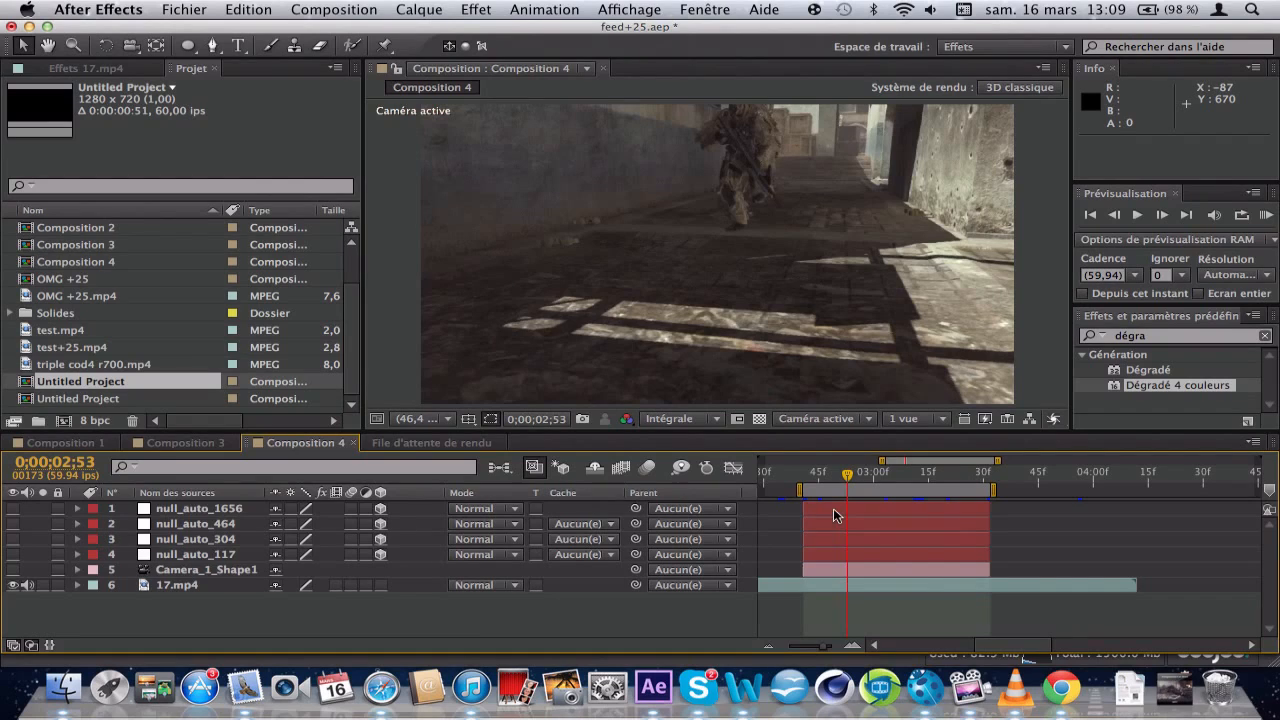
pyautogui.click(836, 515)
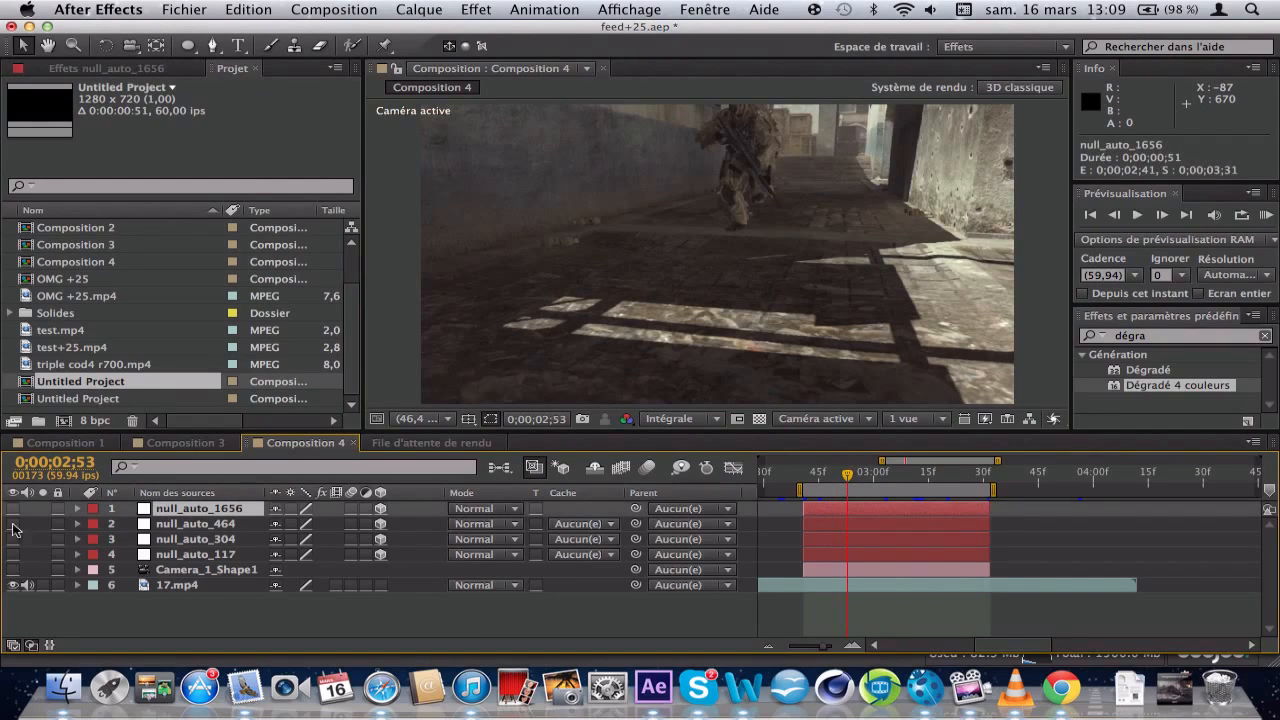
pyautogui.moveTo(14, 508); pyautogui.dragTo(16, 570)
pyautogui.click(895, 475)
pyautogui.click(926, 476)
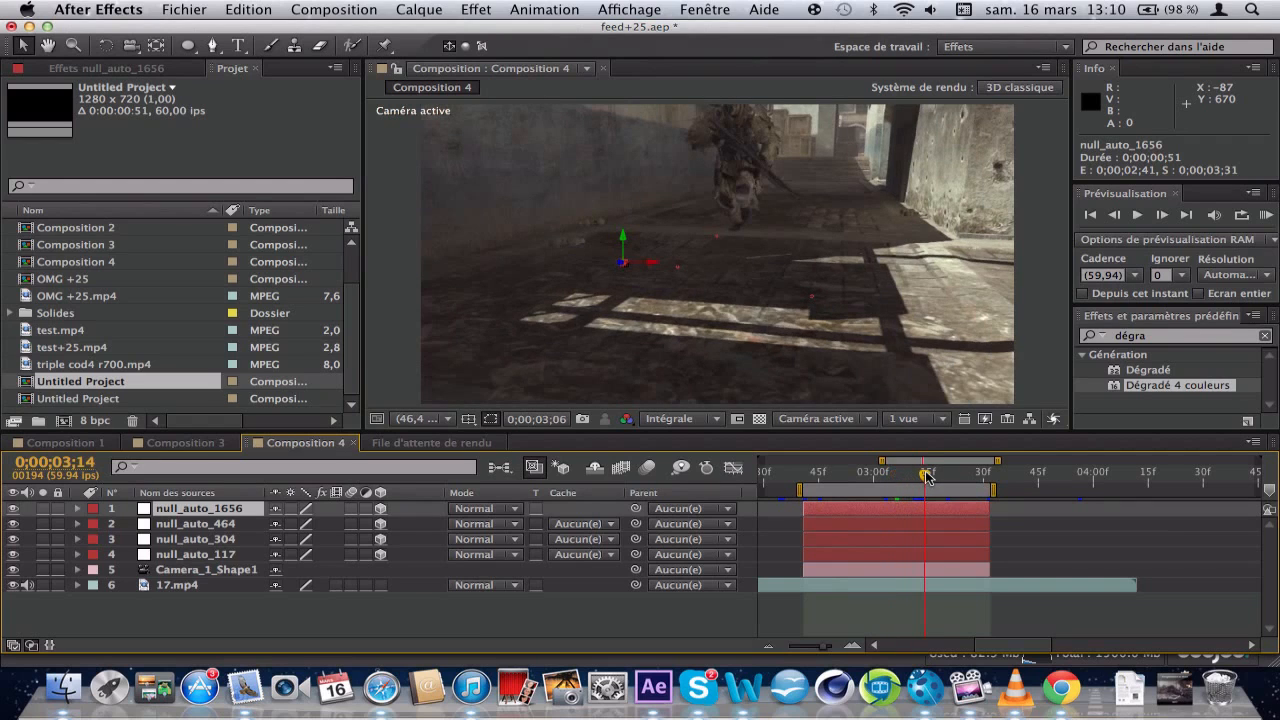
pyautogui.click(851, 476)
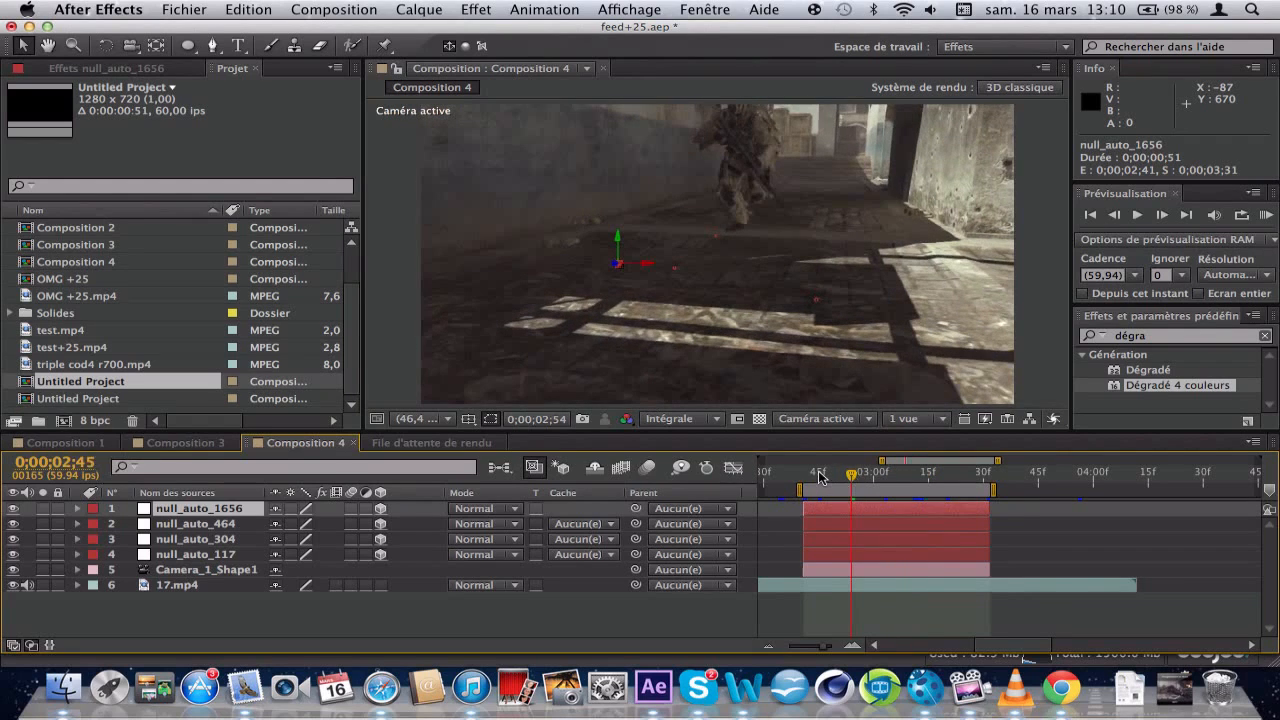
# - Set the current time to 0;00;02;51 and create a red 1280 x 720 px solid named Rouge uni 1
pyautogui.click(819, 476)
pyautogui.click(840, 476)
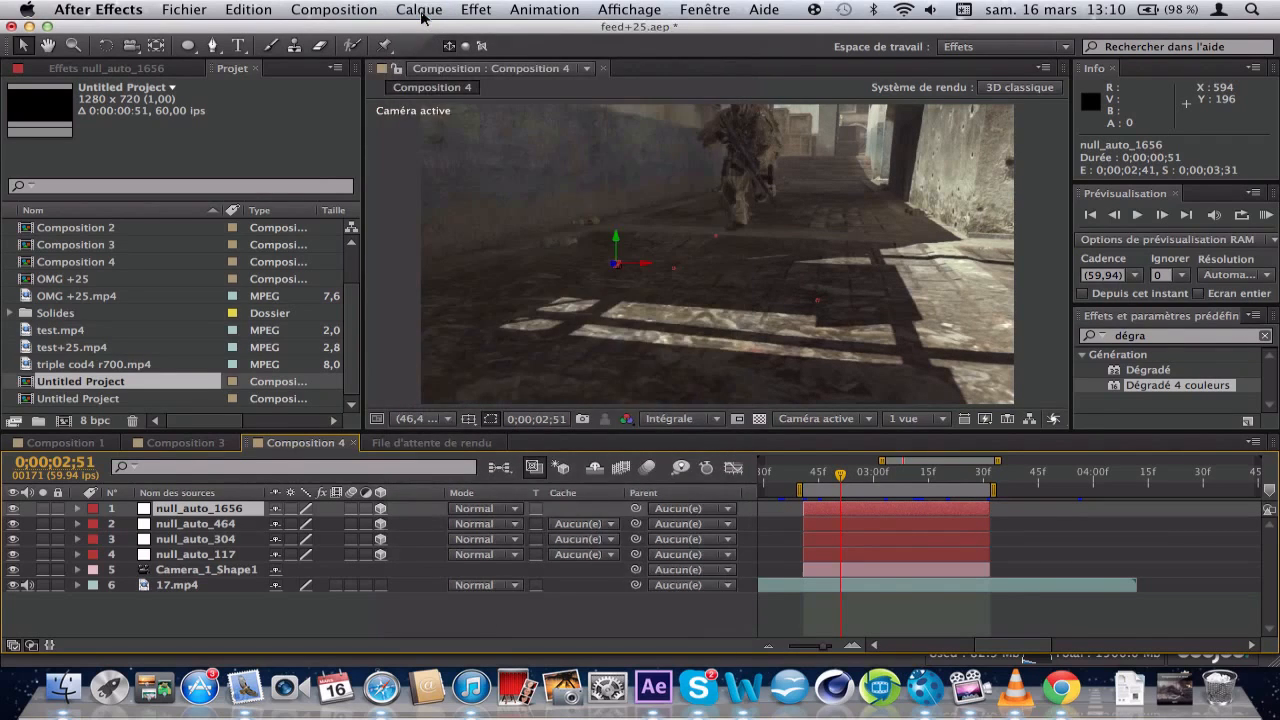
pyautogui.click(422, 14)
pyautogui.moveTo(536, 26)
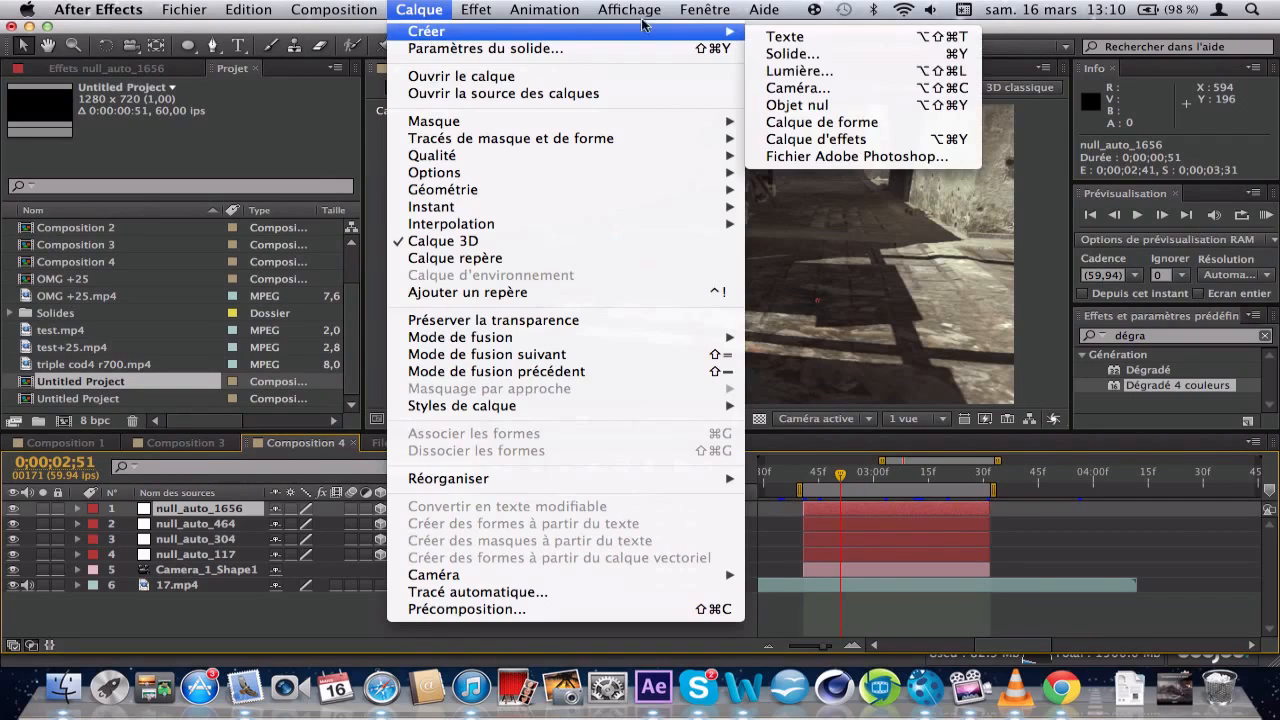
pyautogui.click(890, 54)
pyautogui.click(304, 403)
pyautogui.click(997, 270)
pyautogui.click(1205, 271)
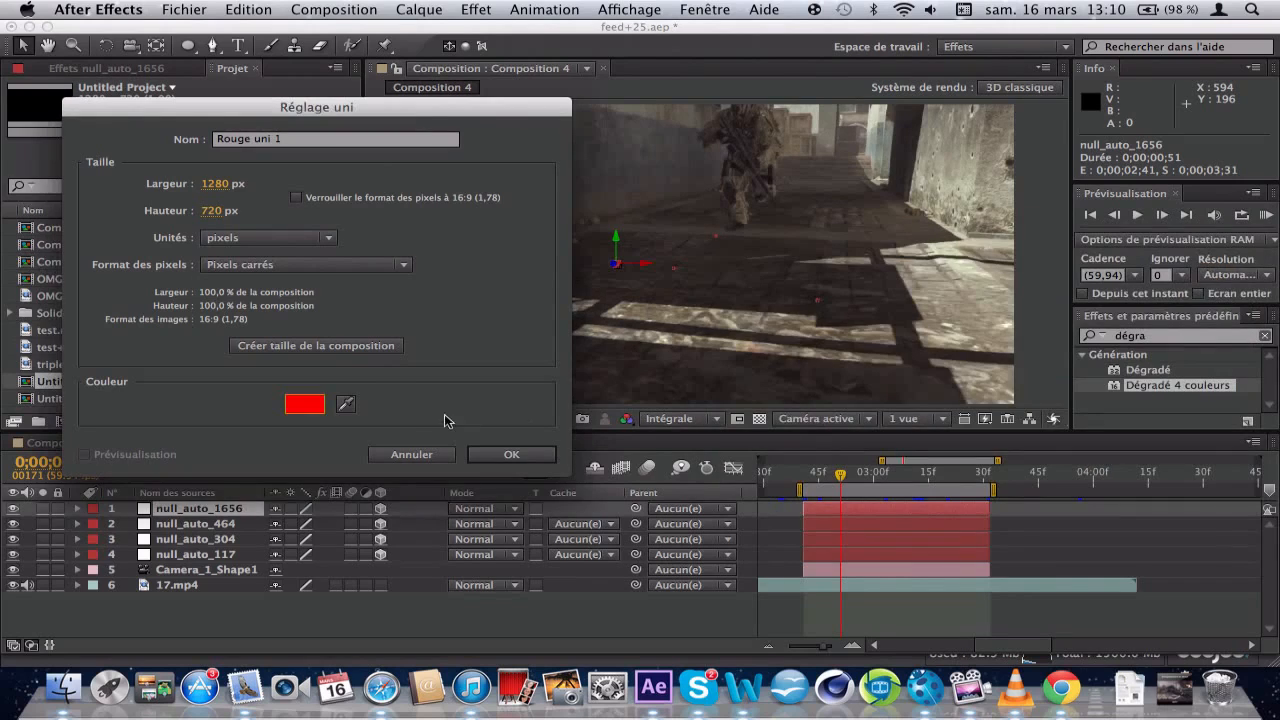
pyautogui.click(513, 454)
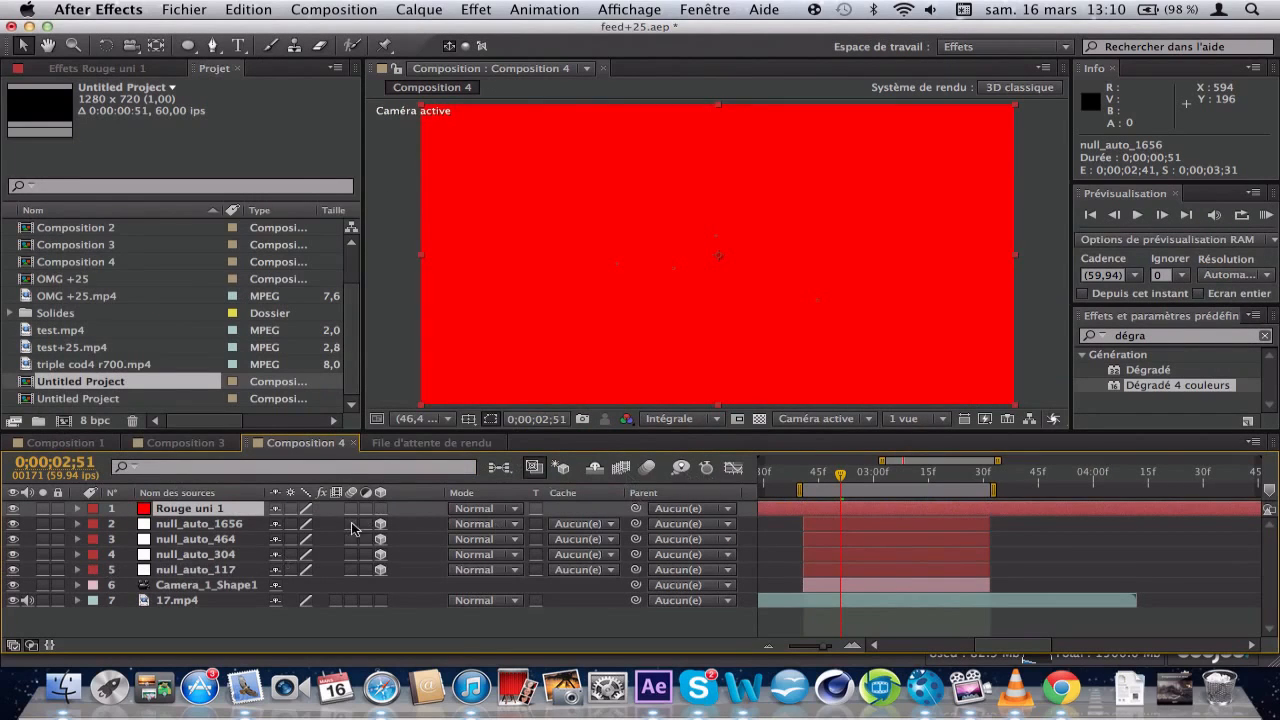
# - Try the red solid as a 3D layer and with a full-size elliptical mask, and undo both
pyautogui.click(380, 509)
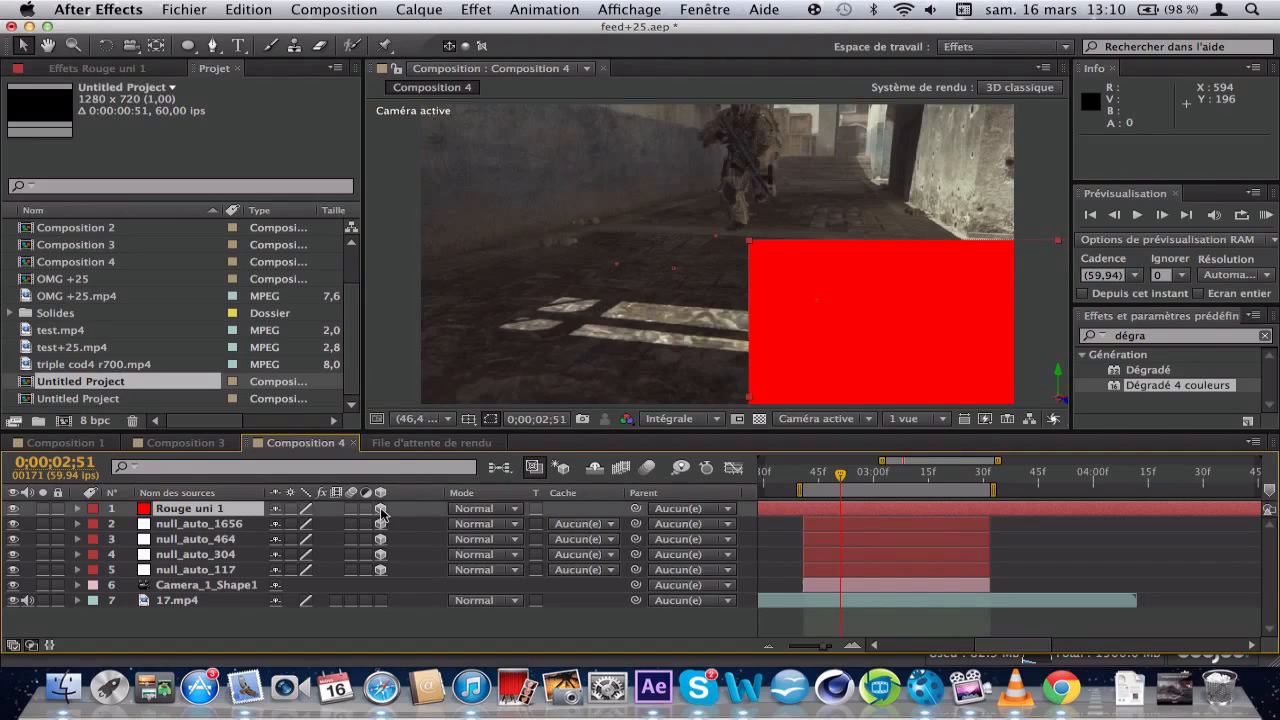
pyautogui.click(380, 509)
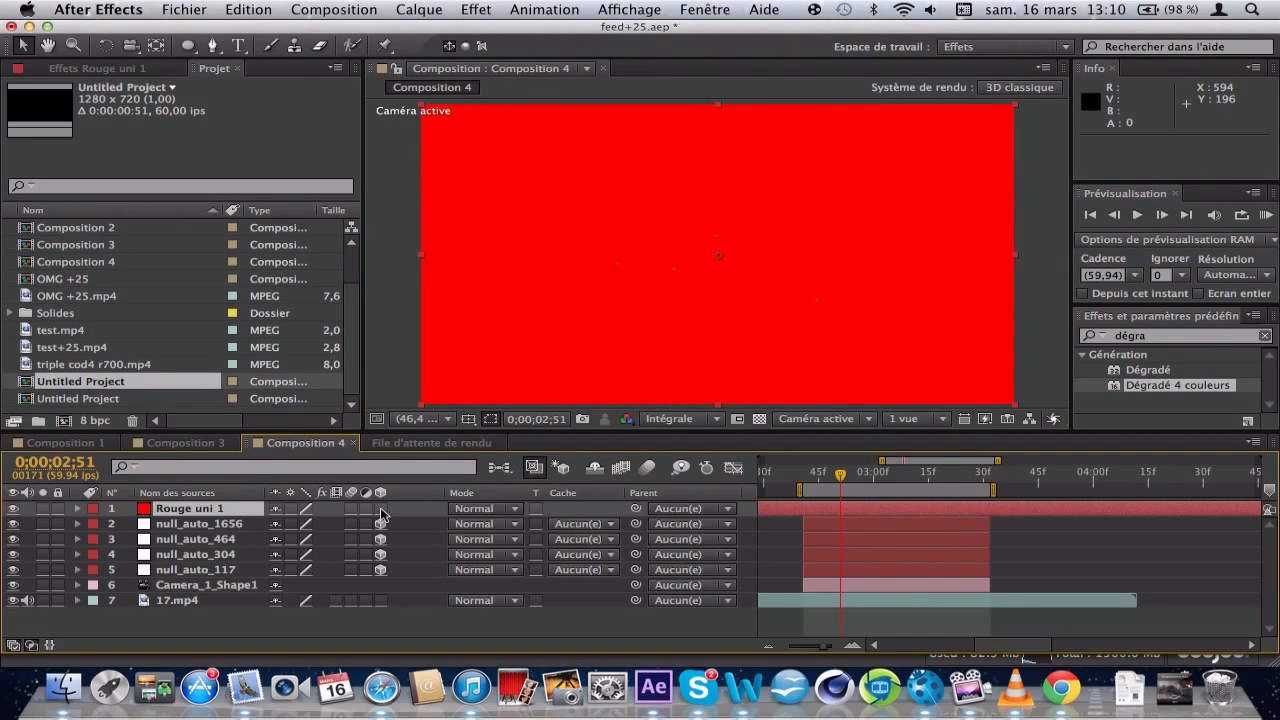
pyautogui.click(189, 46)
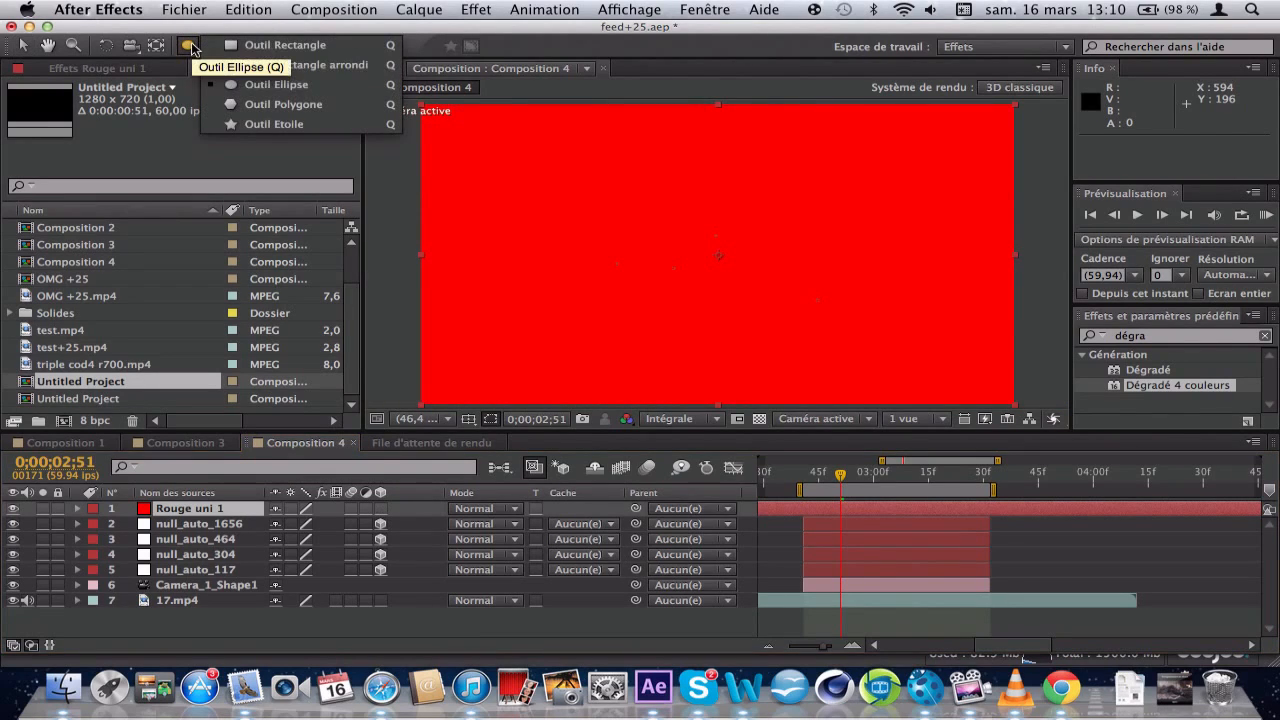
pyautogui.click(189, 49)
pyautogui.doubleClick(189, 49)
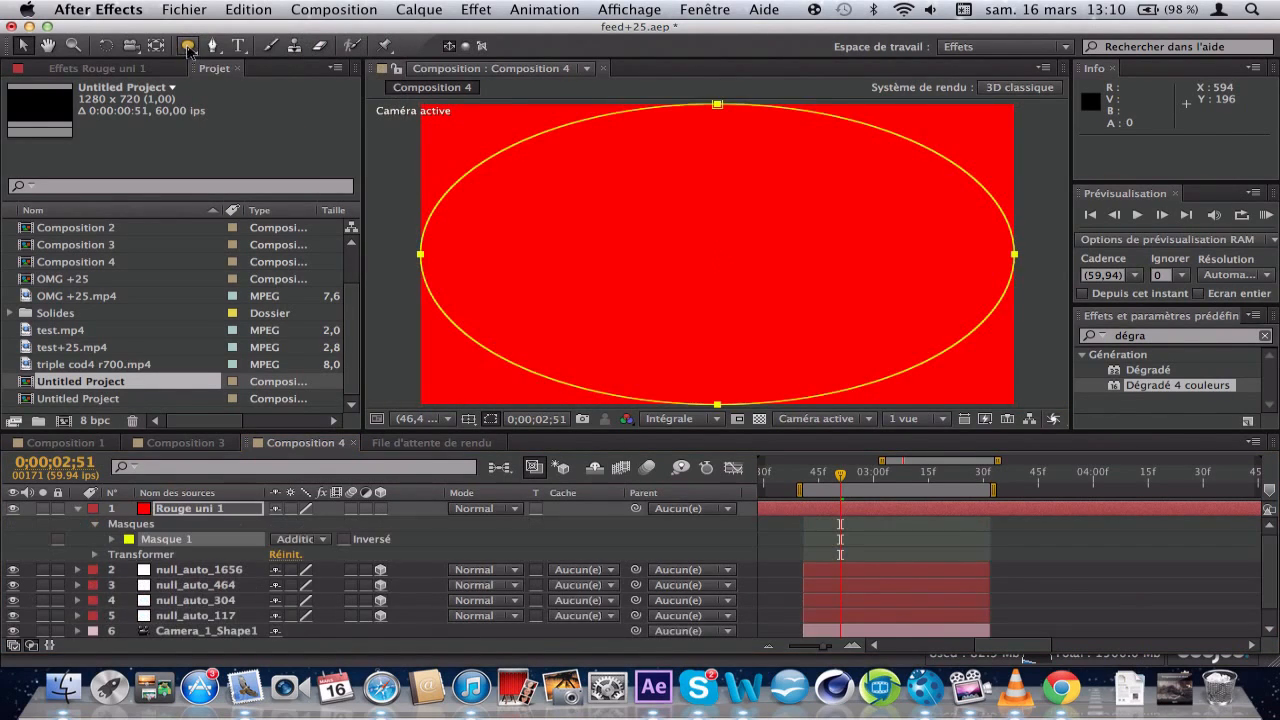
pyautogui.click(189, 47)
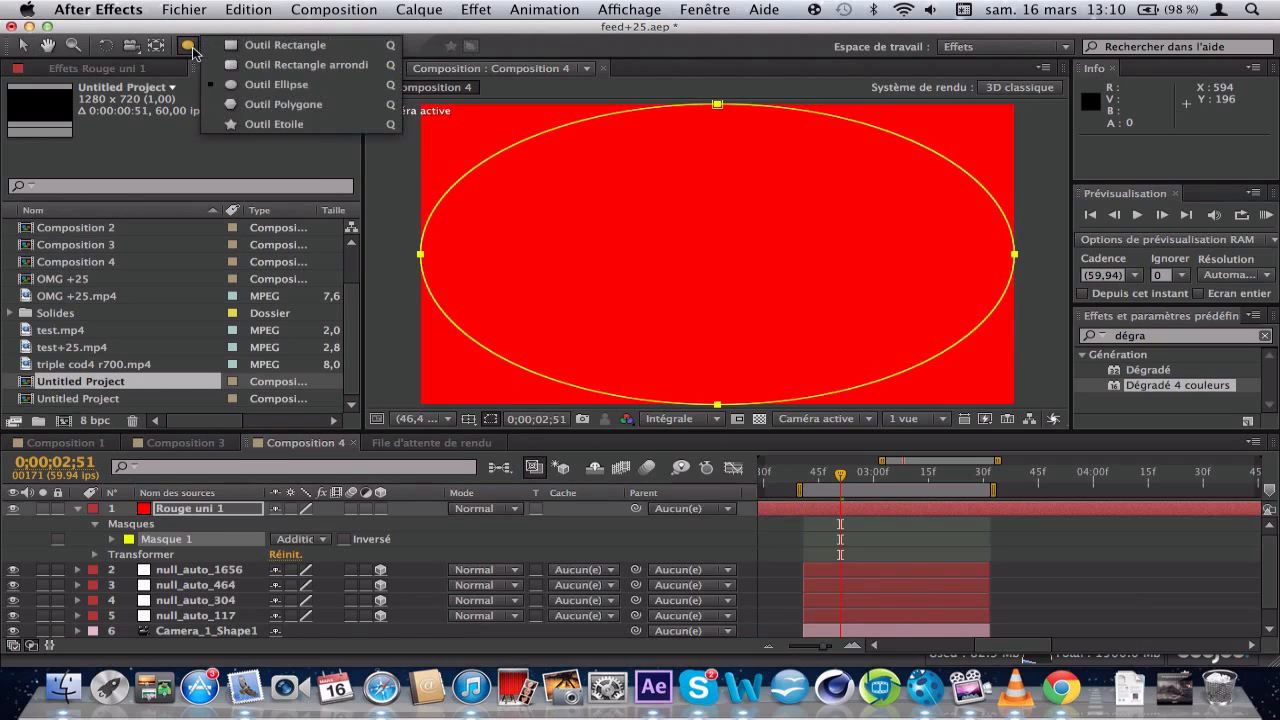
pyautogui.click(281, 84)
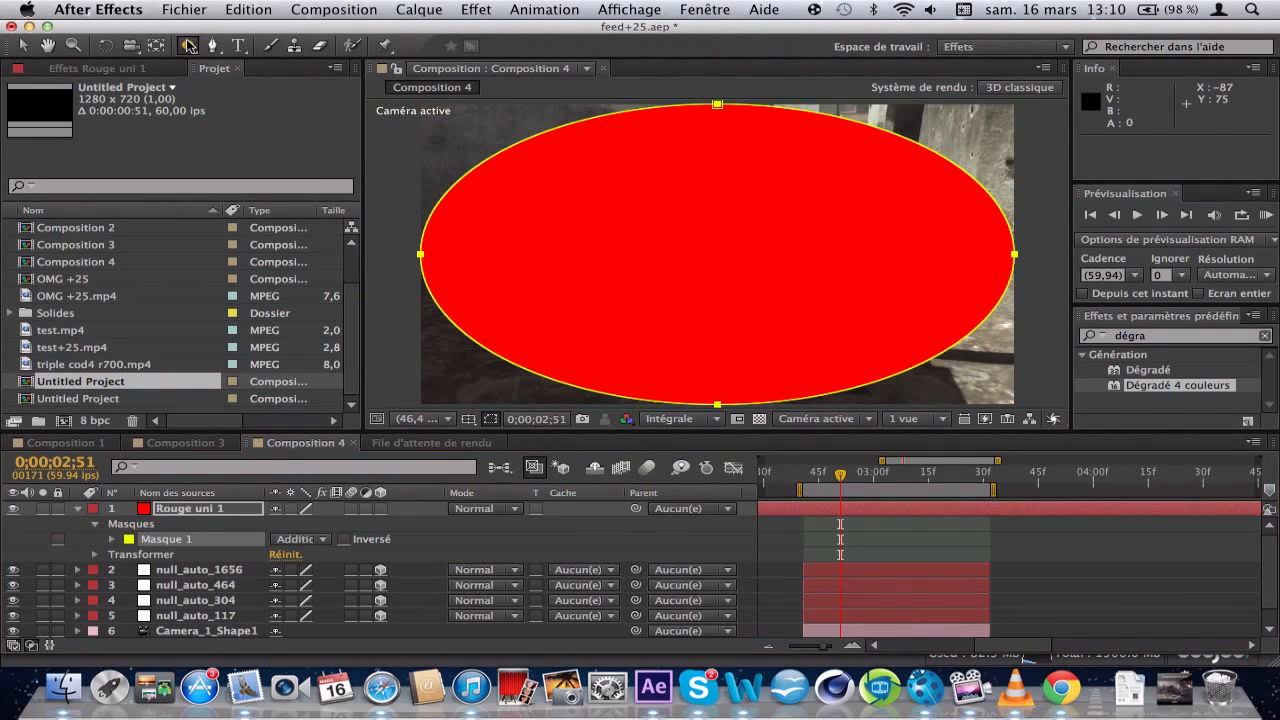
pyautogui.press('v')
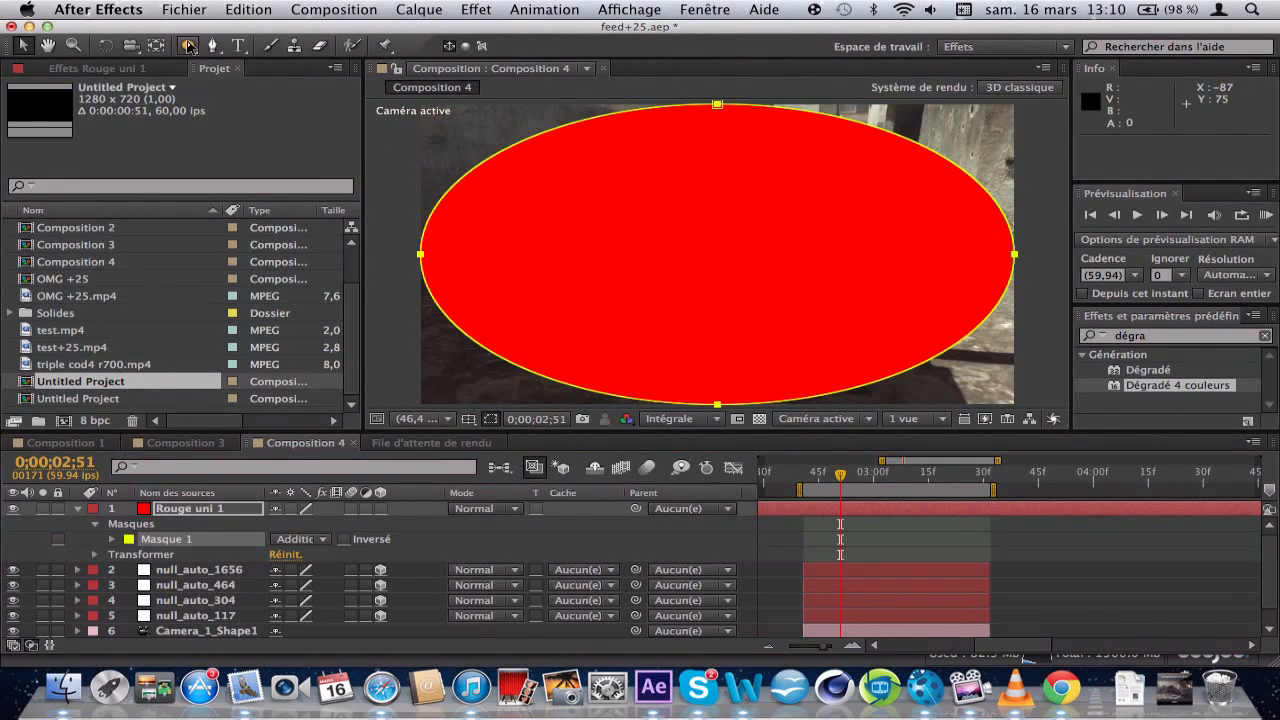
pyautogui.press('super+z')
pyautogui.press('super+z')
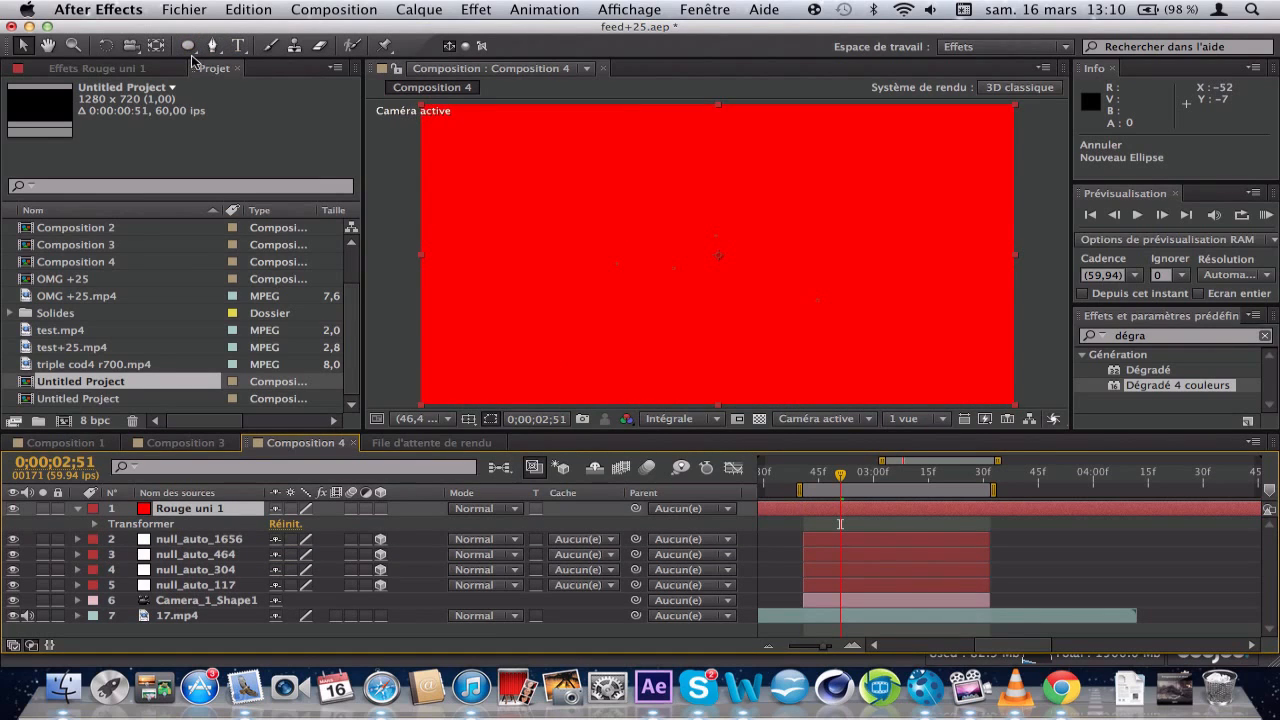
# - Draw a circular mask about 314 px across from the centre of the red solid with the Ellipse tool
pyautogui.click(187, 45)
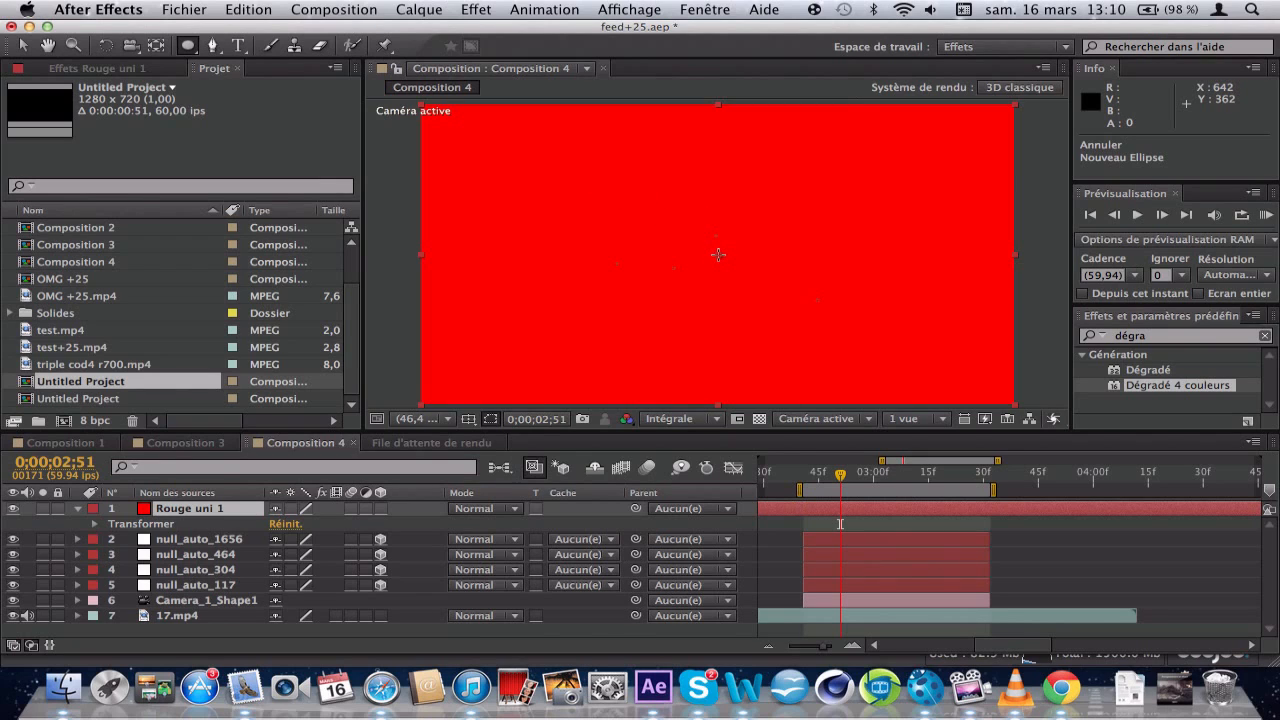
pyautogui.moveTo(718, 255); pyautogui.dragTo(718, 256)
pyautogui.moveTo(798, 308)
pyautogui.mouseDown()
pyautogui.moveTo(803, 337)
pyautogui.moveTo(790, 323)
pyautogui.mouseUp()
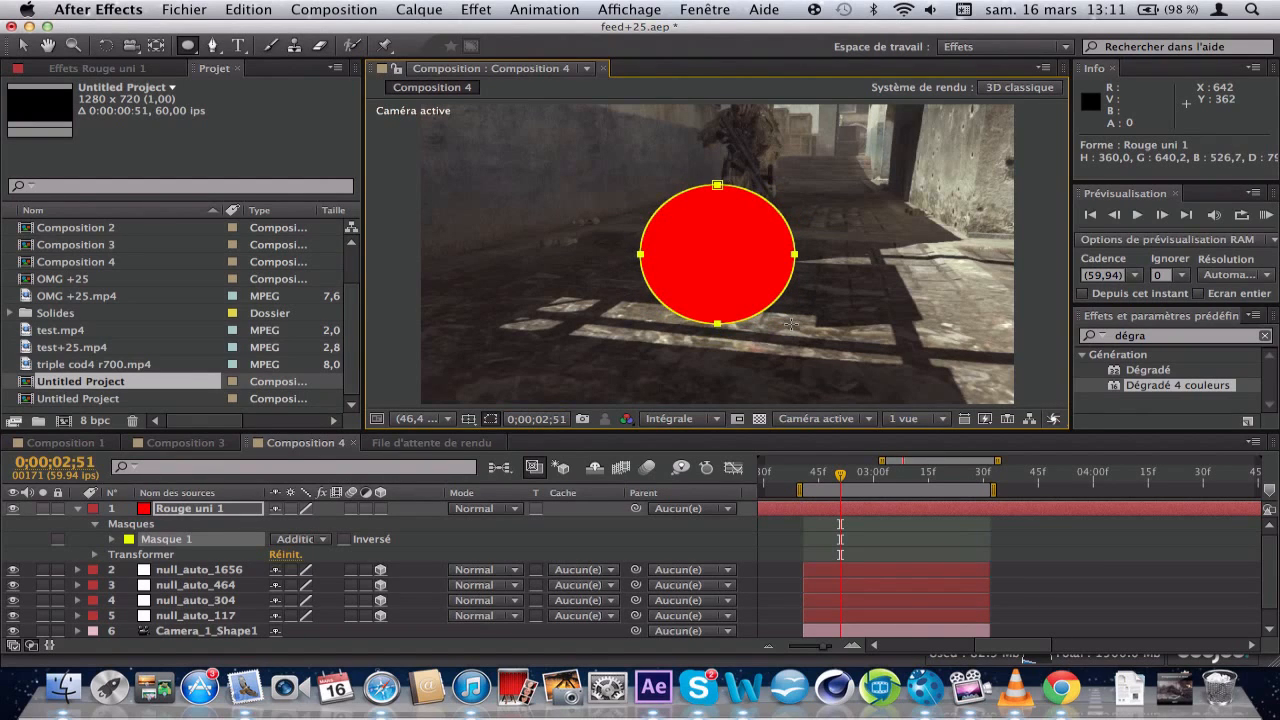
pyautogui.moveTo(786, 320); pyautogui.dragTo(784, 317)
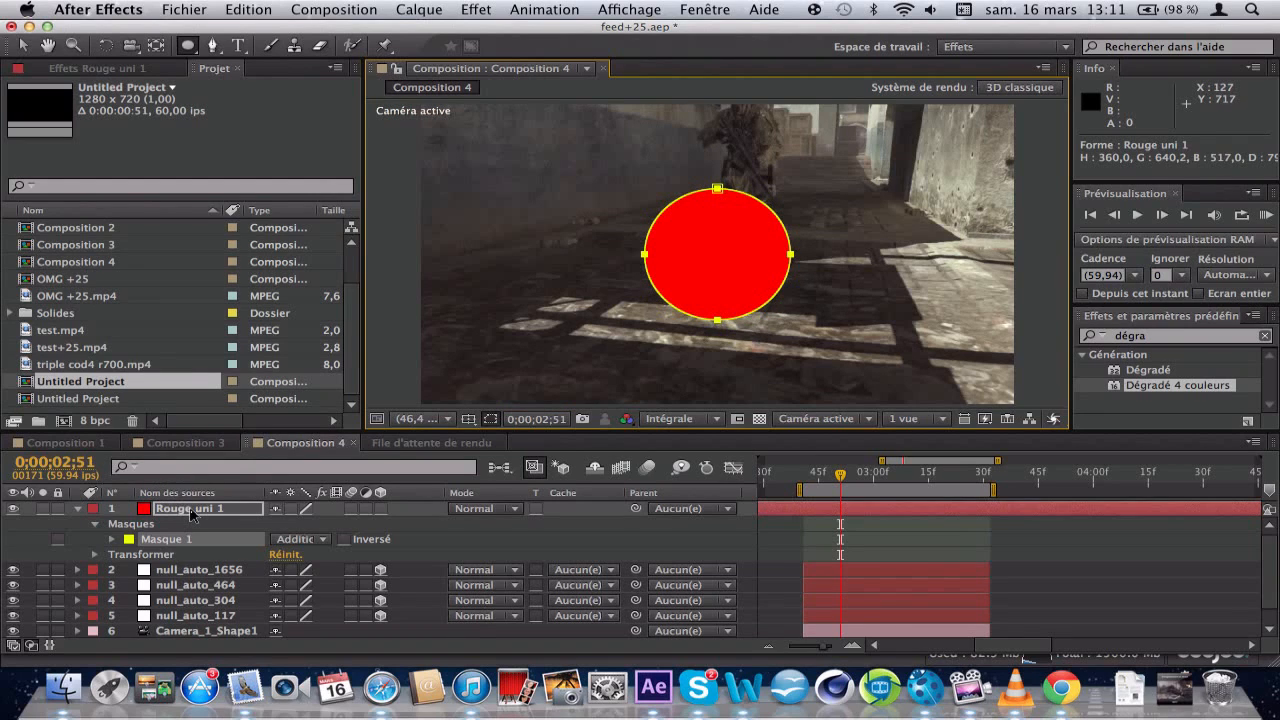
# - Make Rouge uni 1 a 3D layer and scrub the tracked section to check the circle's motion
pyautogui.click(380, 508)
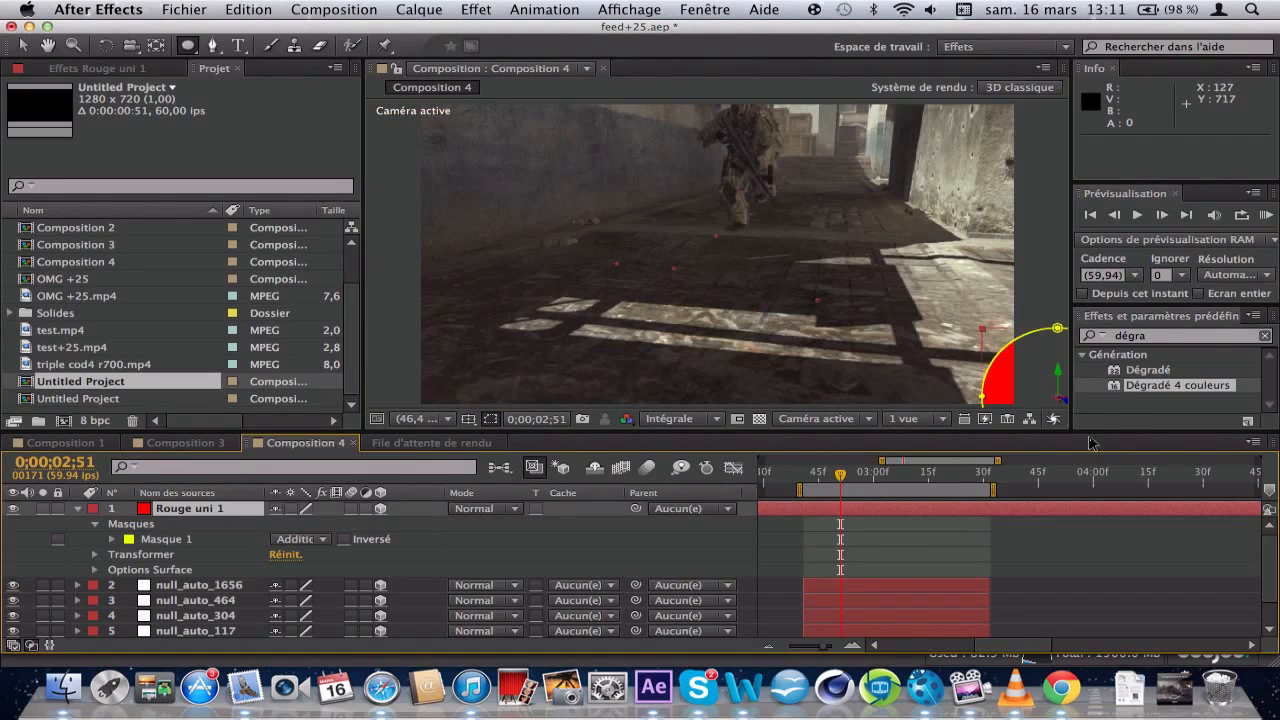
pyautogui.click(904, 474)
pyautogui.click(947, 472)
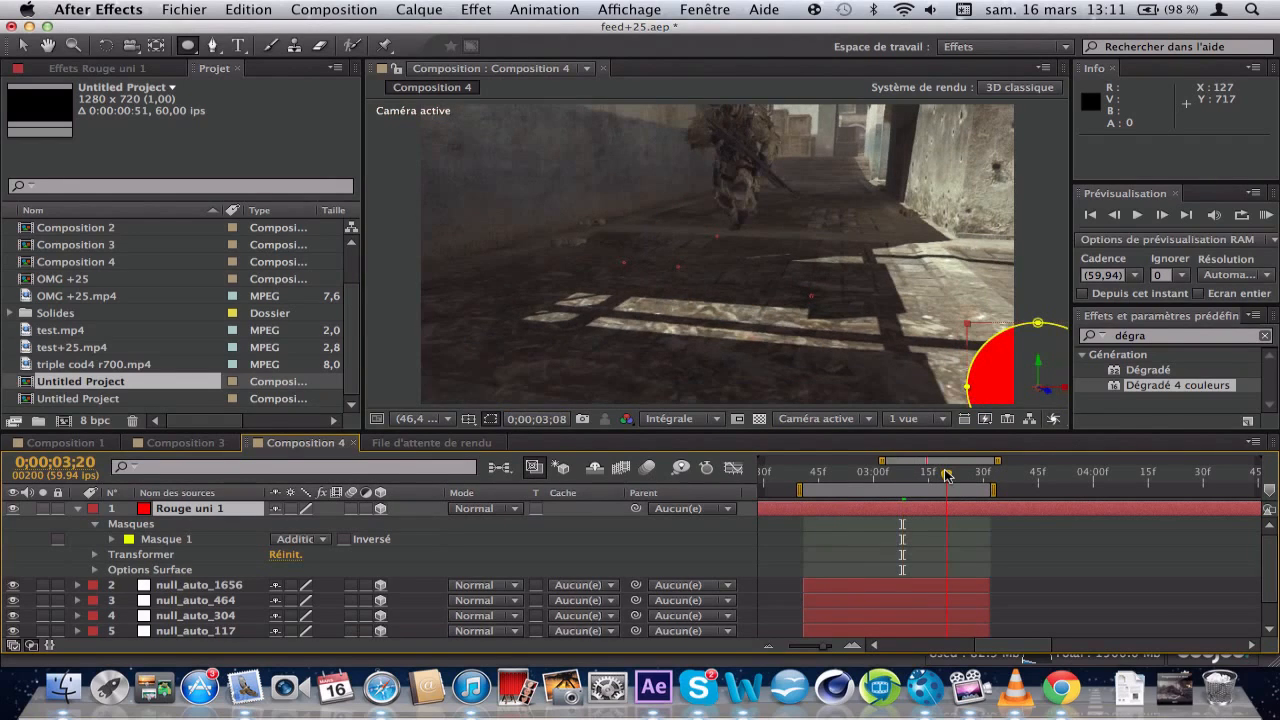
pyautogui.click(853, 474)
pyautogui.click(815, 474)
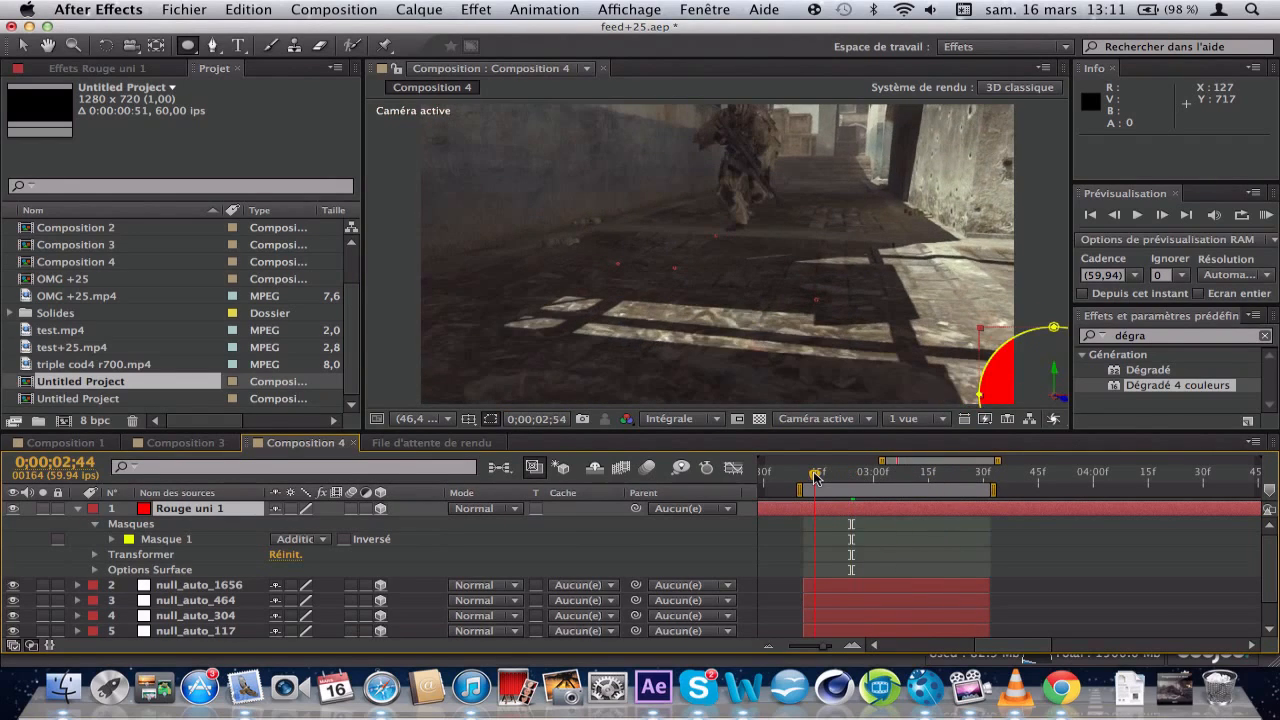
# - Copy the Position of the hidden Blanc uni 1 layer in Composition 3 onto Rouge uni 1 in Composition 4, and scrub to check it
pyautogui.click(218, 443)
pyautogui.click(1096, 540)
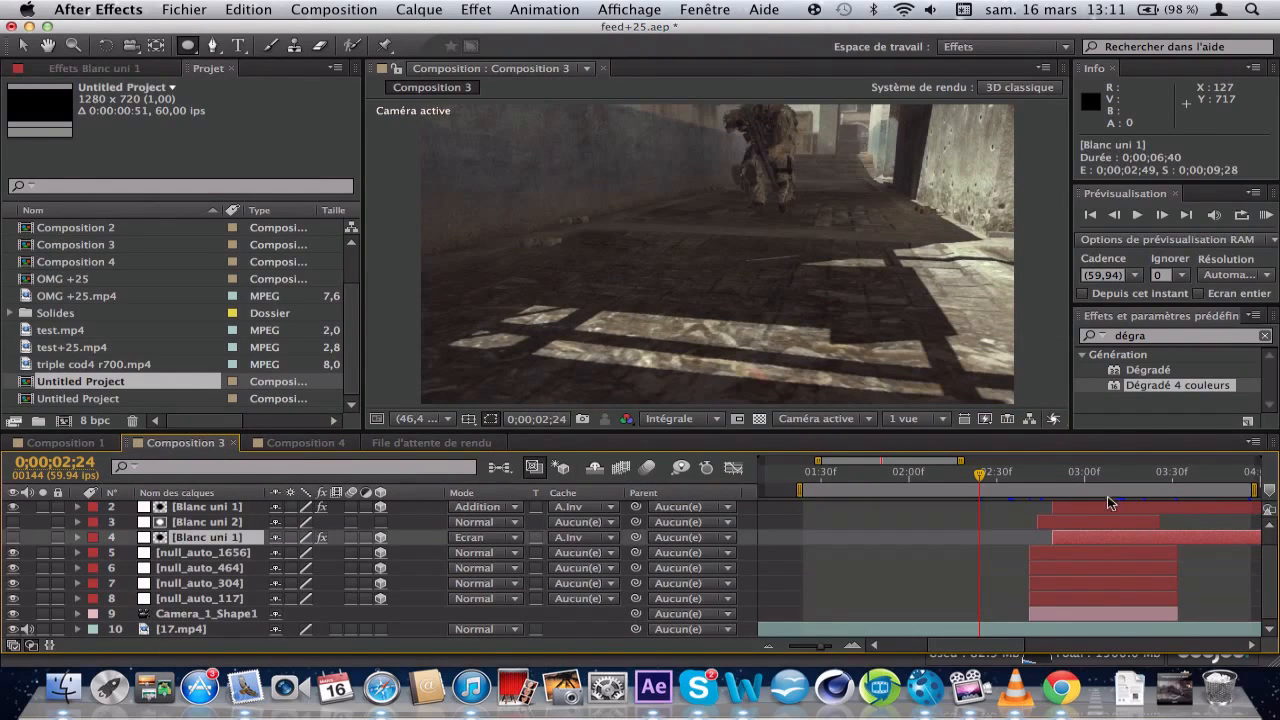
pyautogui.click(1073, 477)
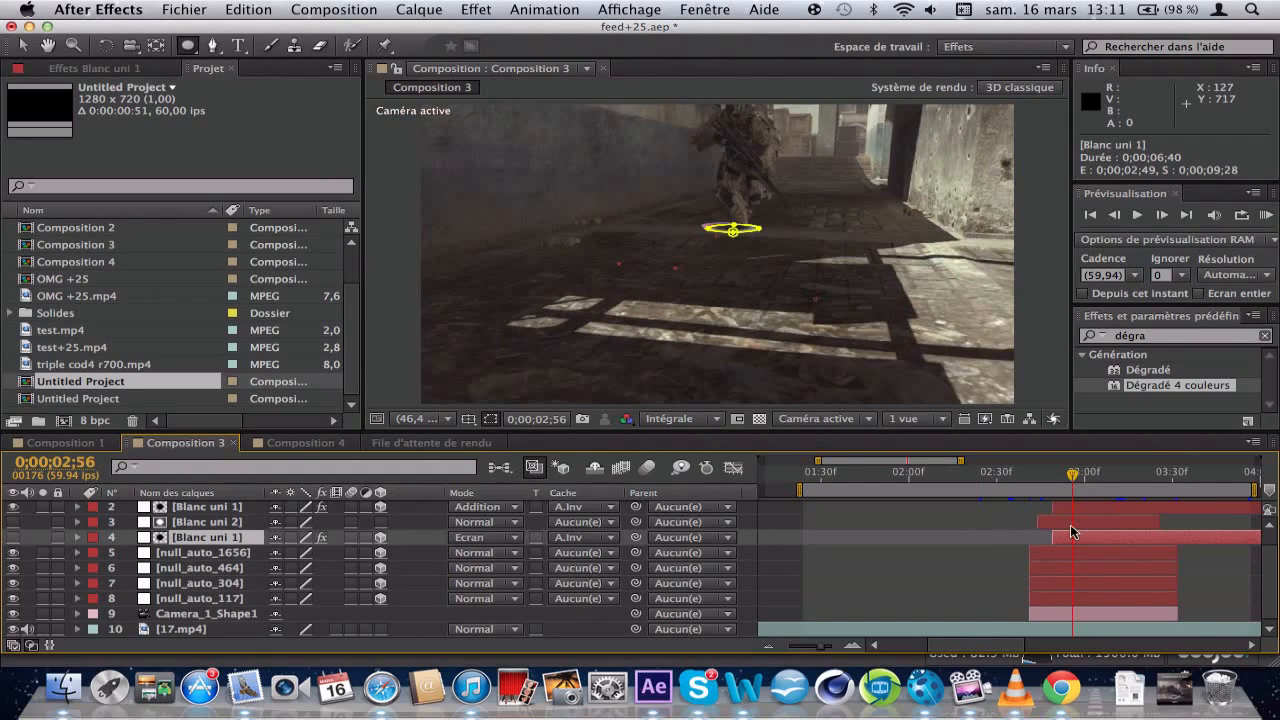
pyautogui.press('p')
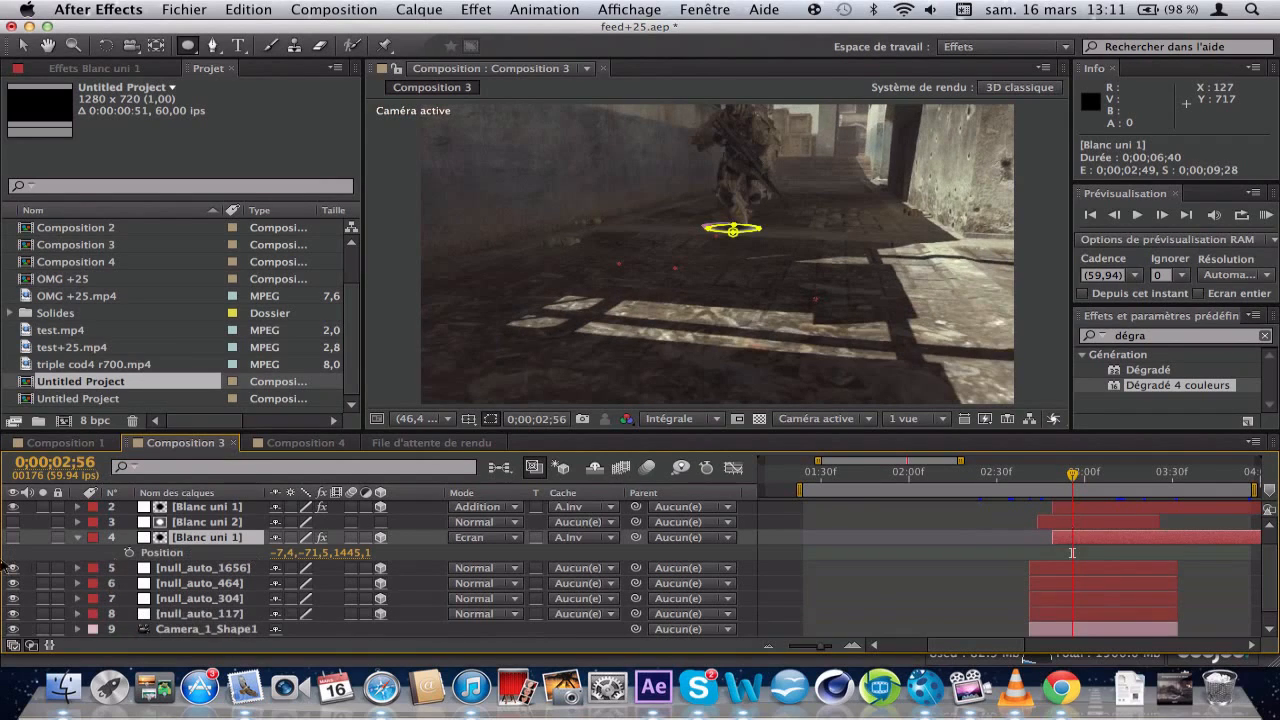
pyautogui.click(197, 553)
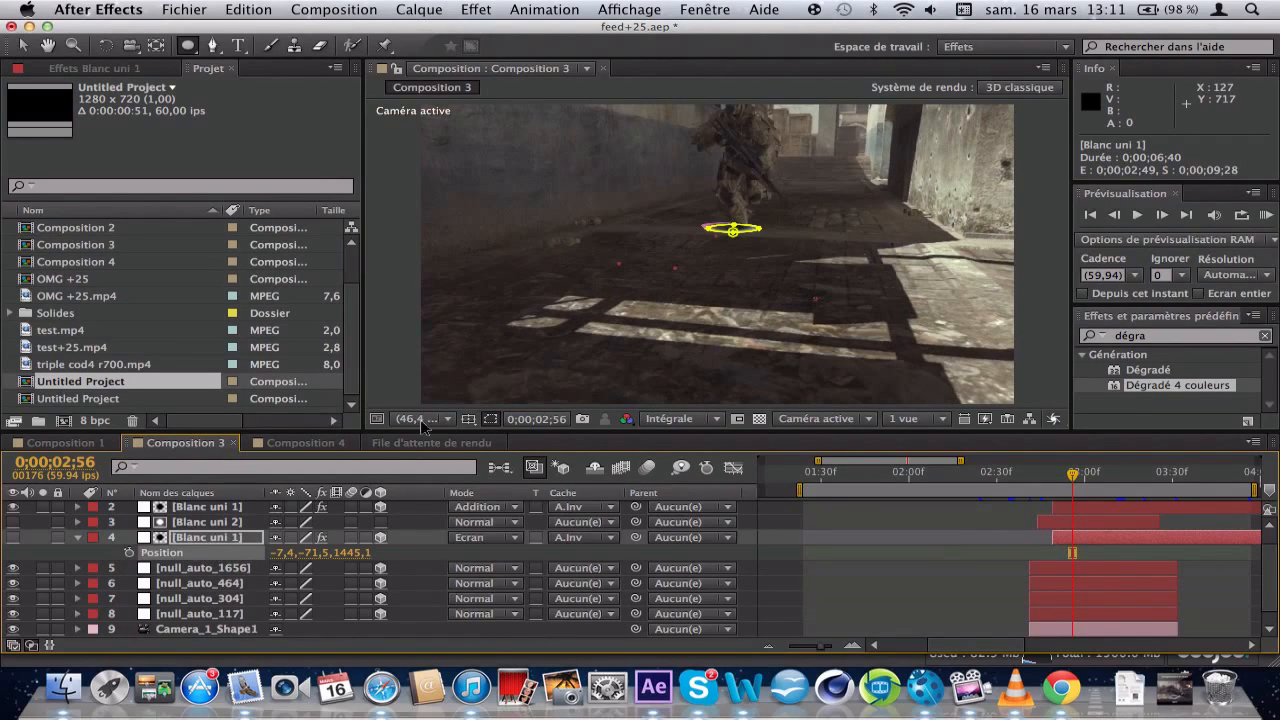
pyautogui.click(336, 446)
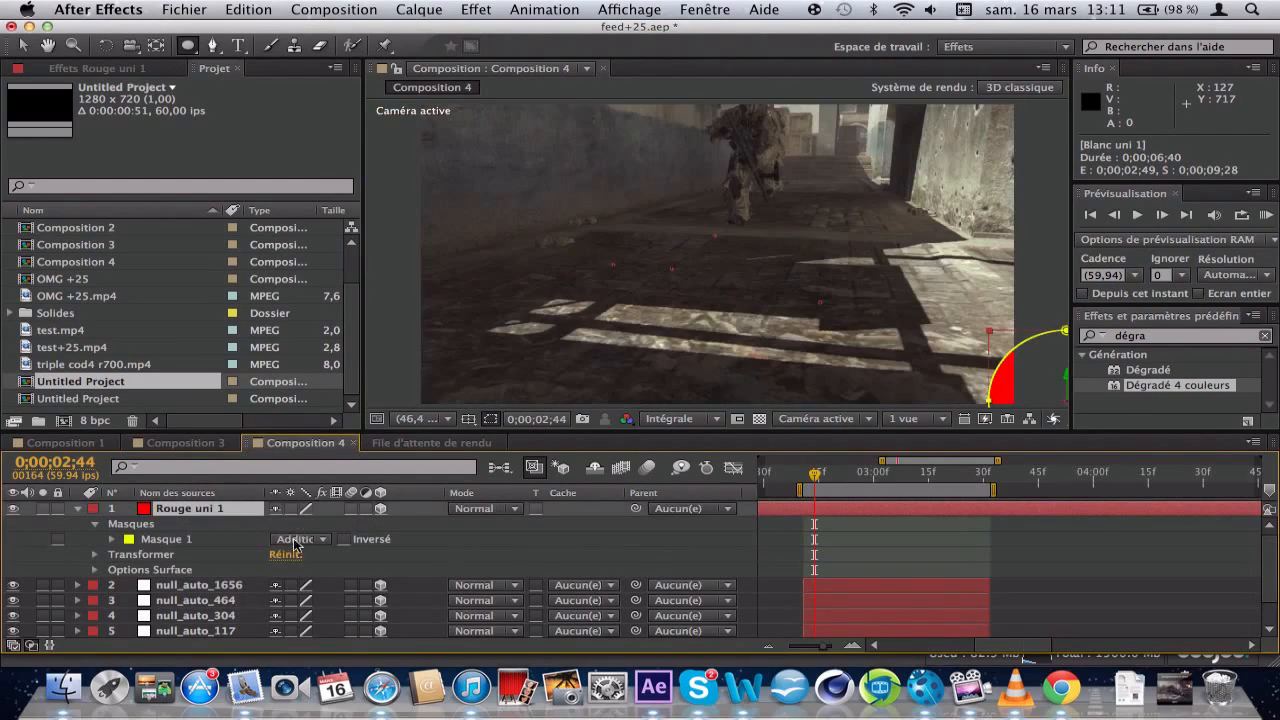
pyautogui.press('super+v')
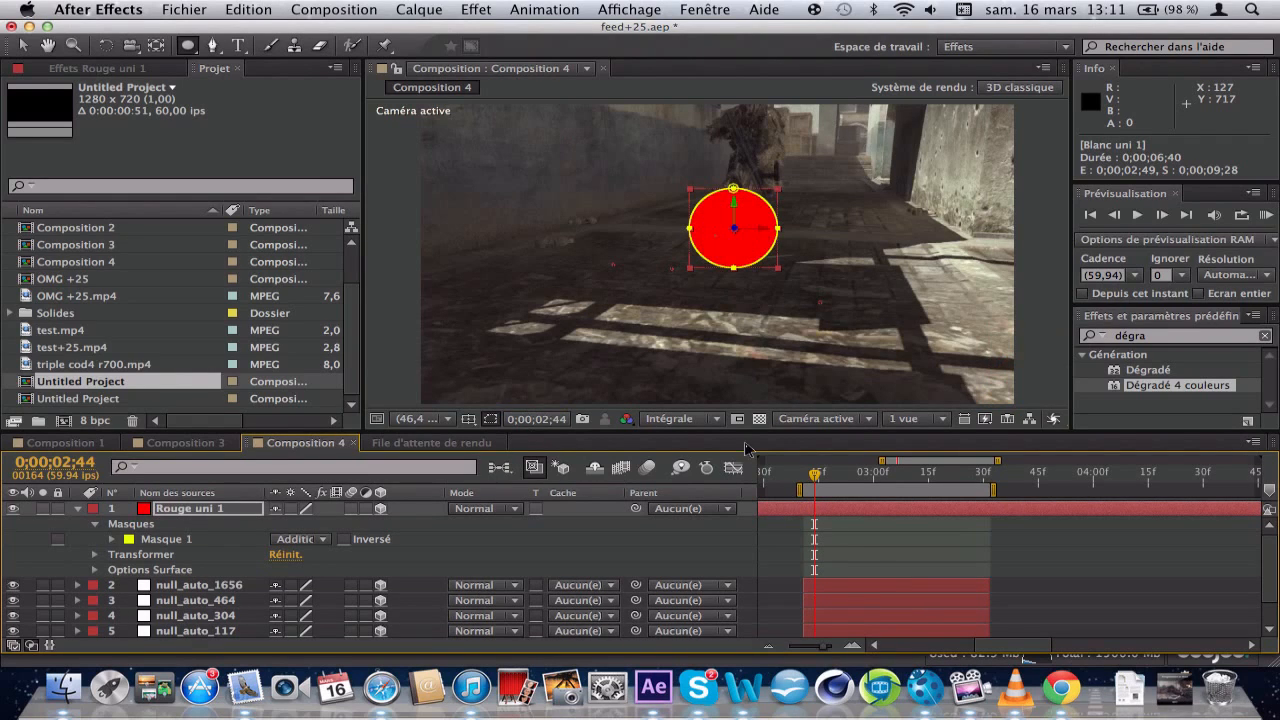
pyautogui.click(840, 474)
pyautogui.moveTo(854, 474); pyautogui.dragTo(818, 471)
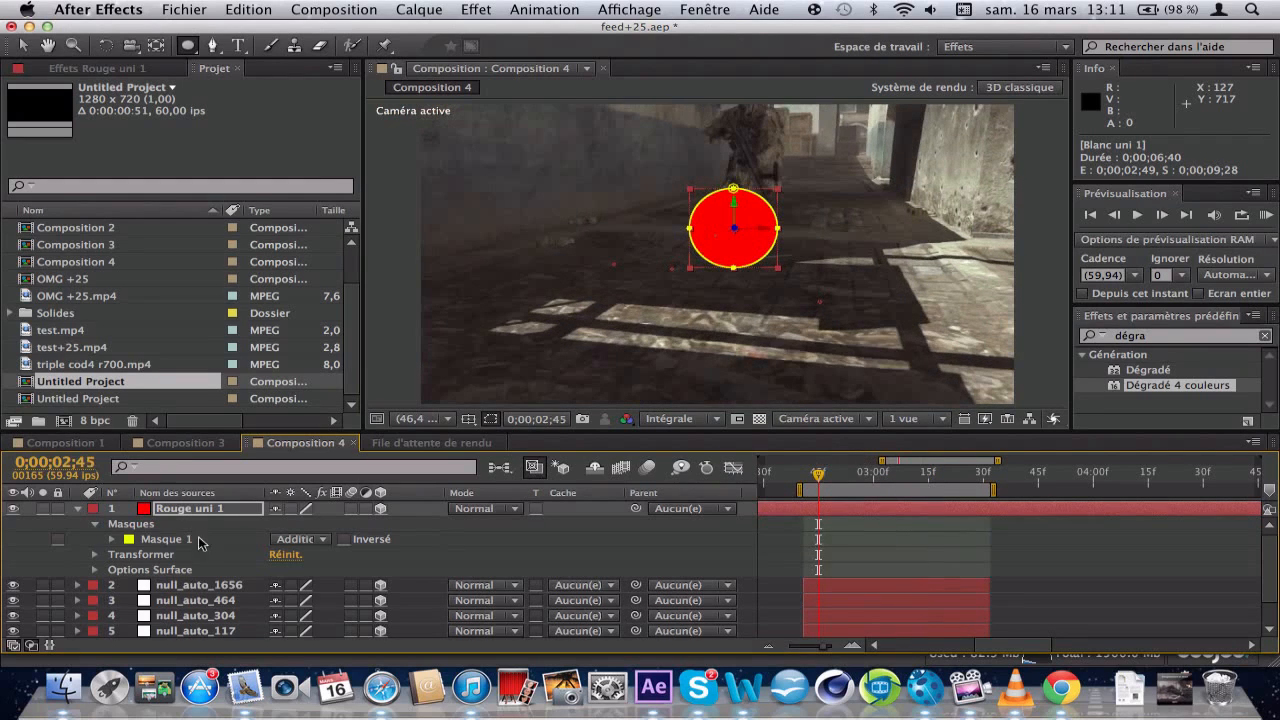
# - Show the Position, Orientation and Rotation properties of the Rouge uni 1 layer together
pyautogui.press('p')
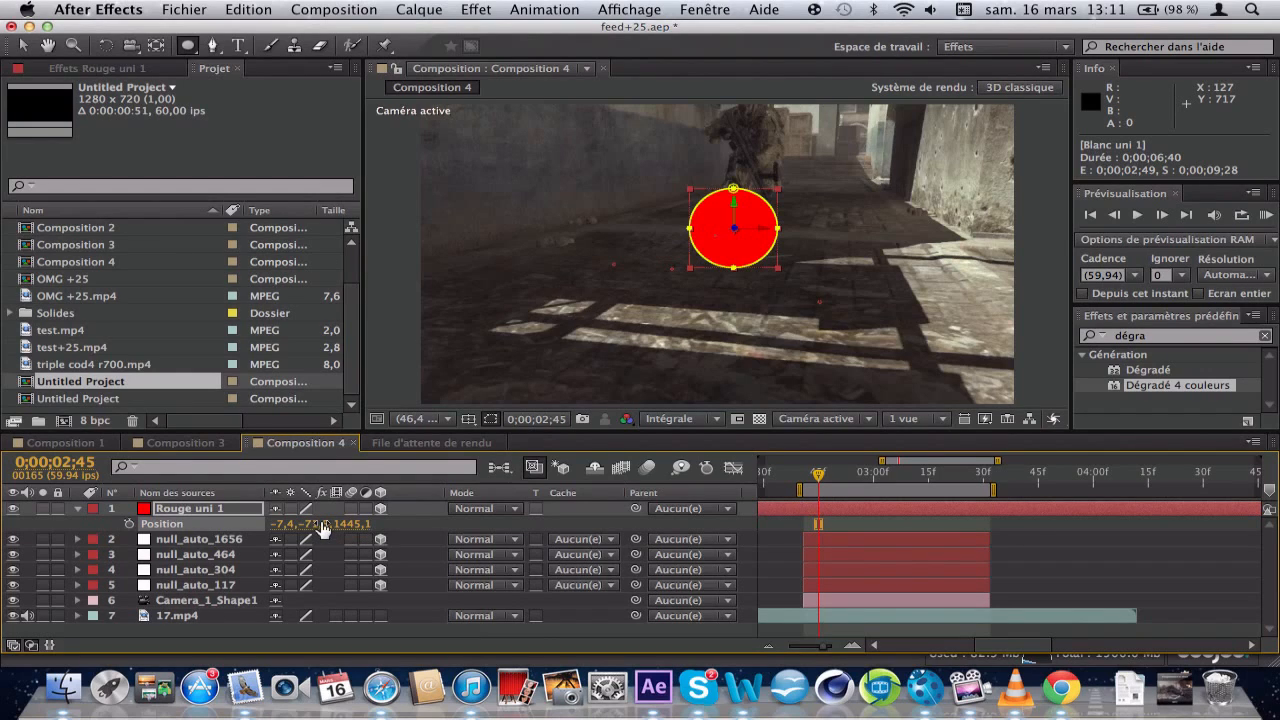
pyautogui.click(210, 514)
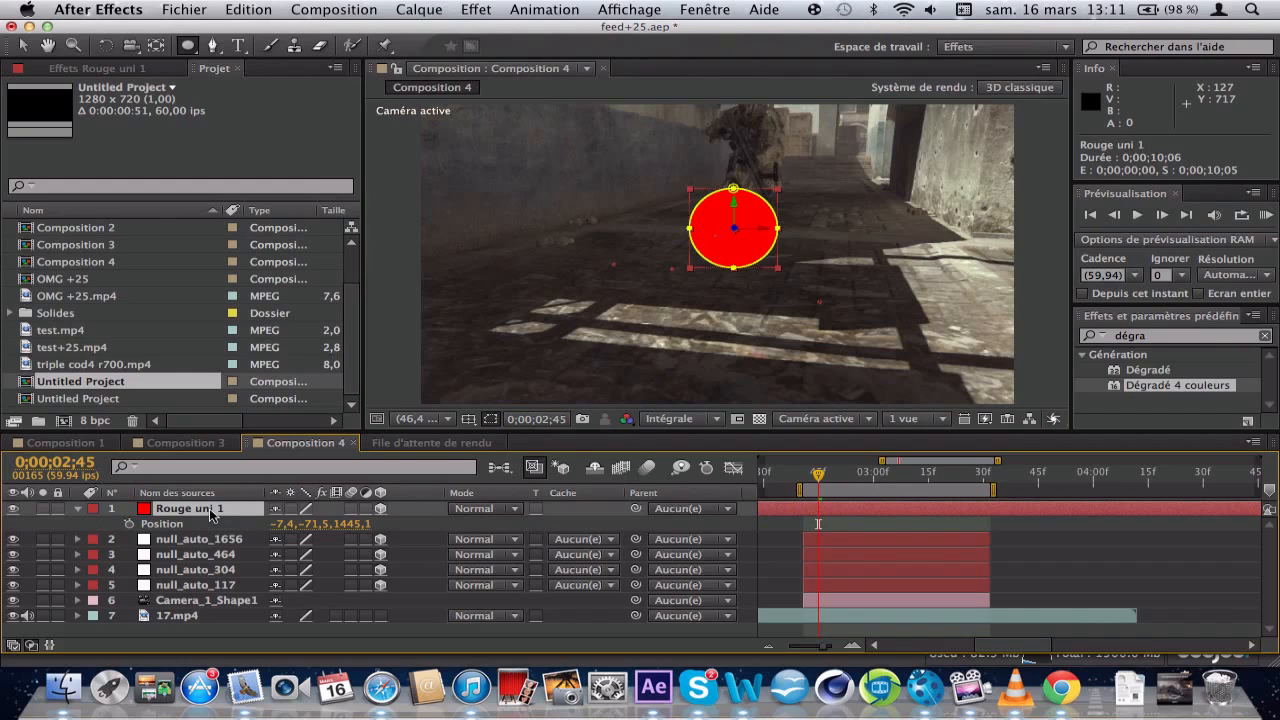
pyautogui.press('u')
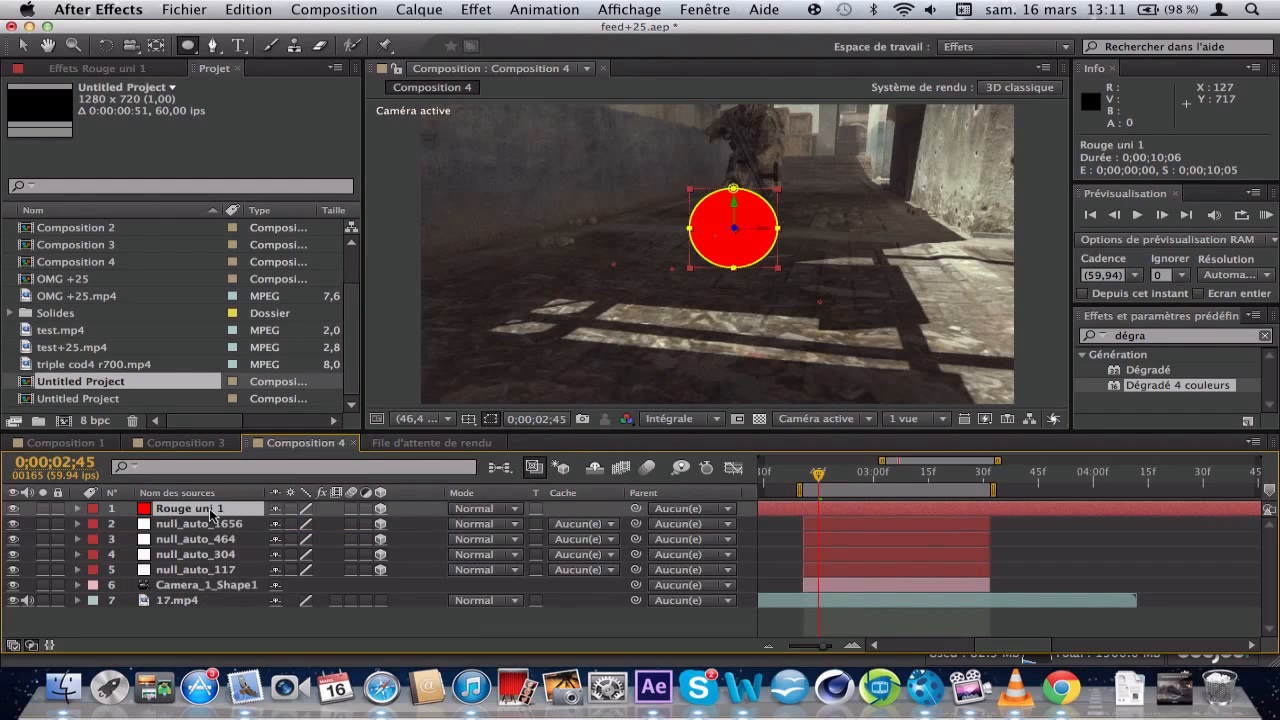
pyautogui.press('p')
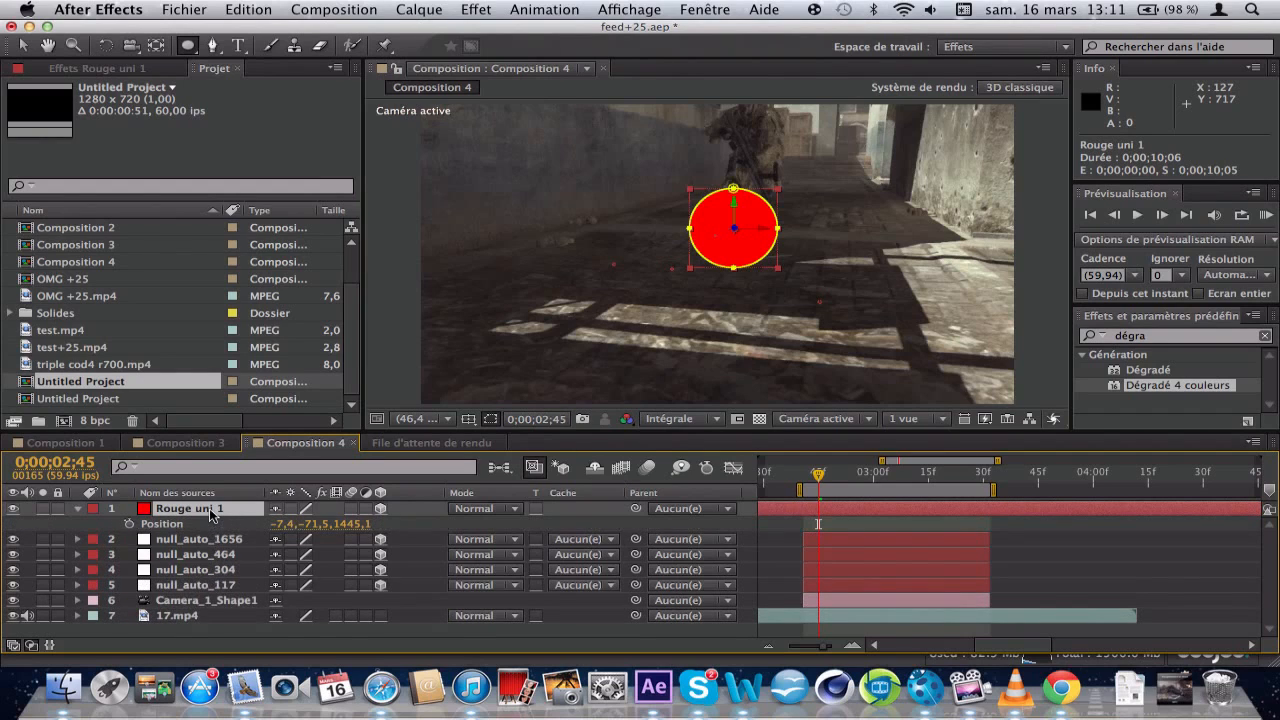
pyautogui.hotkey('shift', 'r')
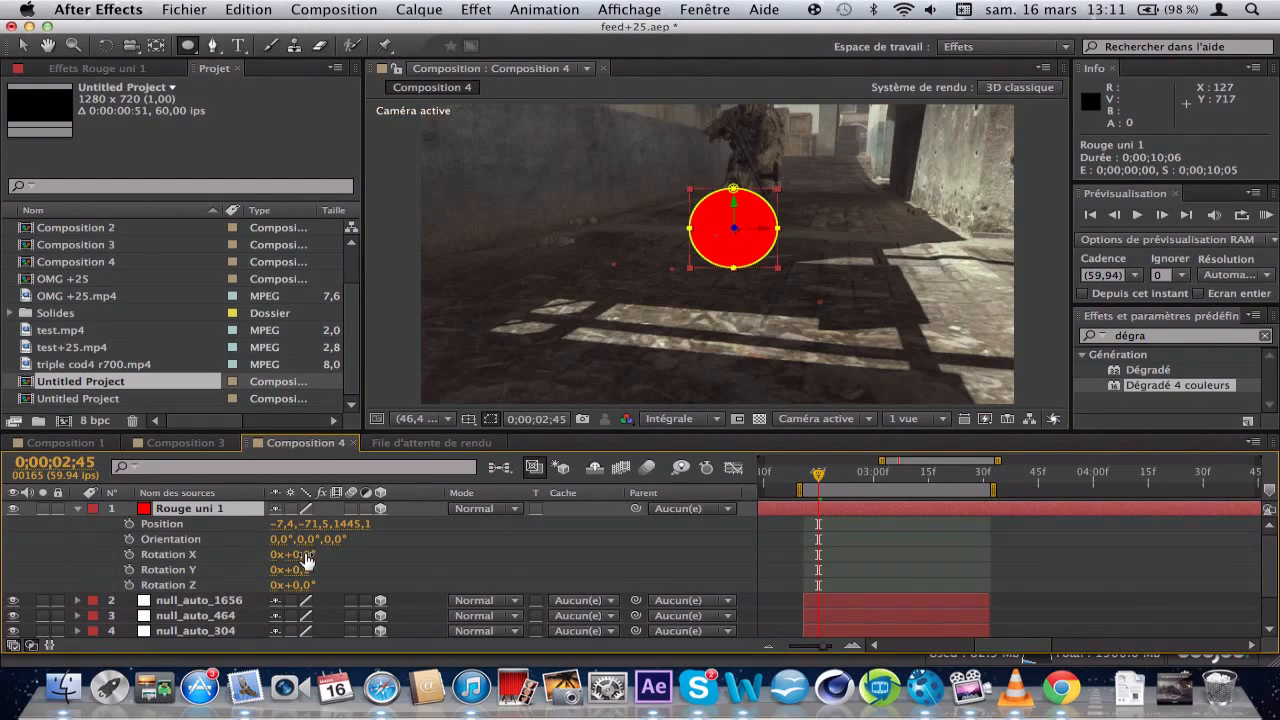
# - Set the X rotation of Rouge uni 1 to 90° and fine-tune it to 97° to lay the circle on the ground
pyautogui.moveTo(308, 556); pyautogui.dragTo(324, 553)
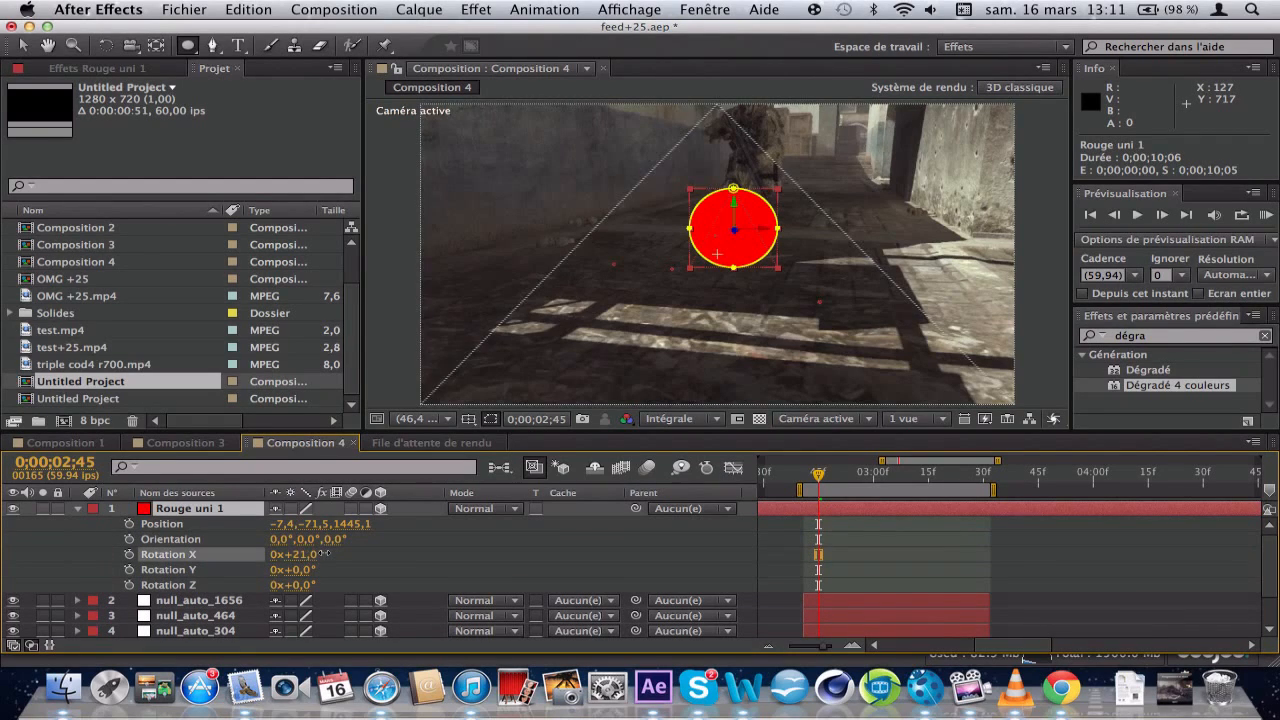
pyautogui.click(306, 543)
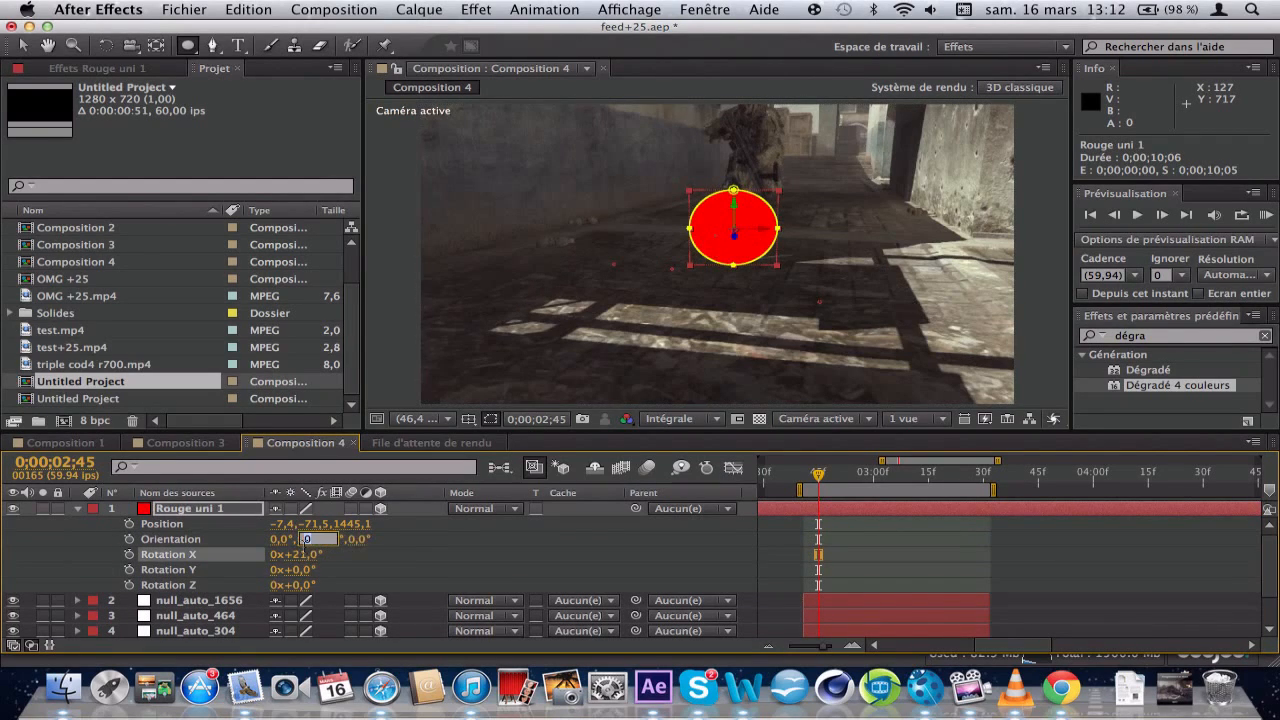
pyautogui.click(306, 551)
pyautogui.click(306, 556)
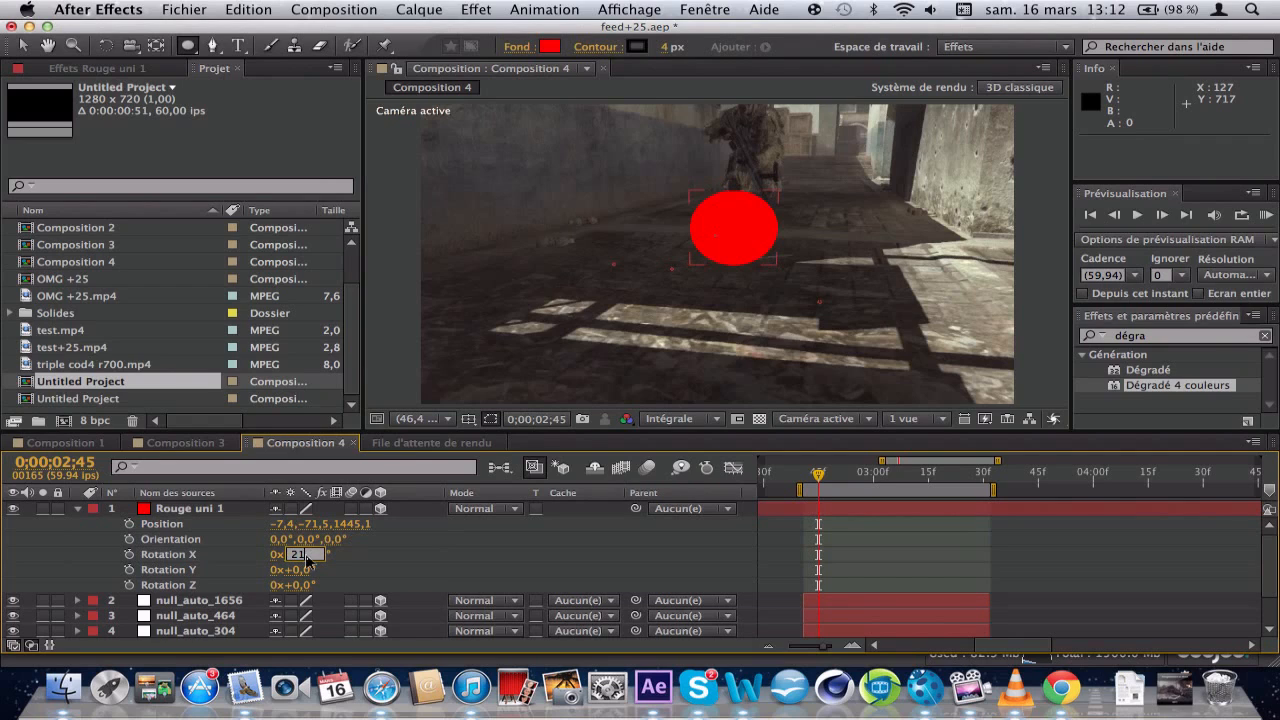
pyautogui.write('90')
pyautogui.press('Return')
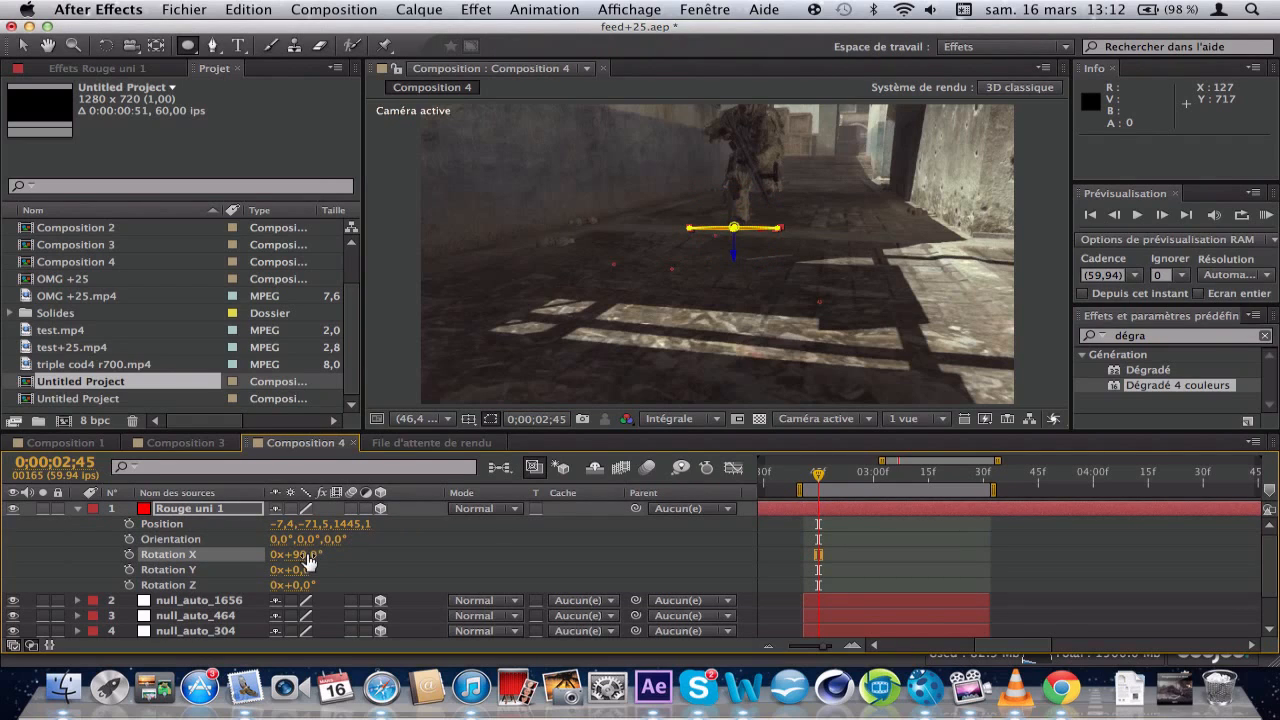
pyautogui.moveTo(308, 561)
pyautogui.mouseDown()
pyautogui.moveTo(327, 553)
pyautogui.moveTo(314, 554)
pyautogui.mouseUp()
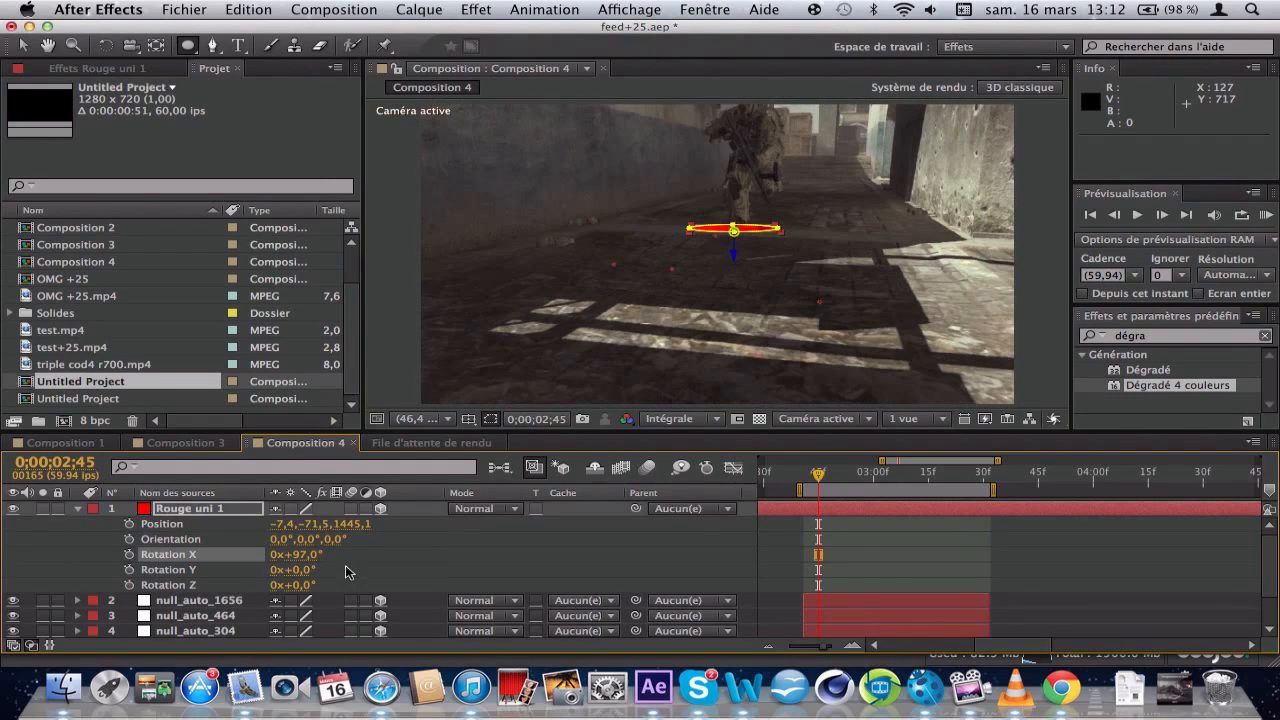
# - Adjust the Position of Rouge uni 1 to 2.6, -81.5, 1430.1 and scrub the tracked section to check the circle's placement
pyautogui.click(208, 512)
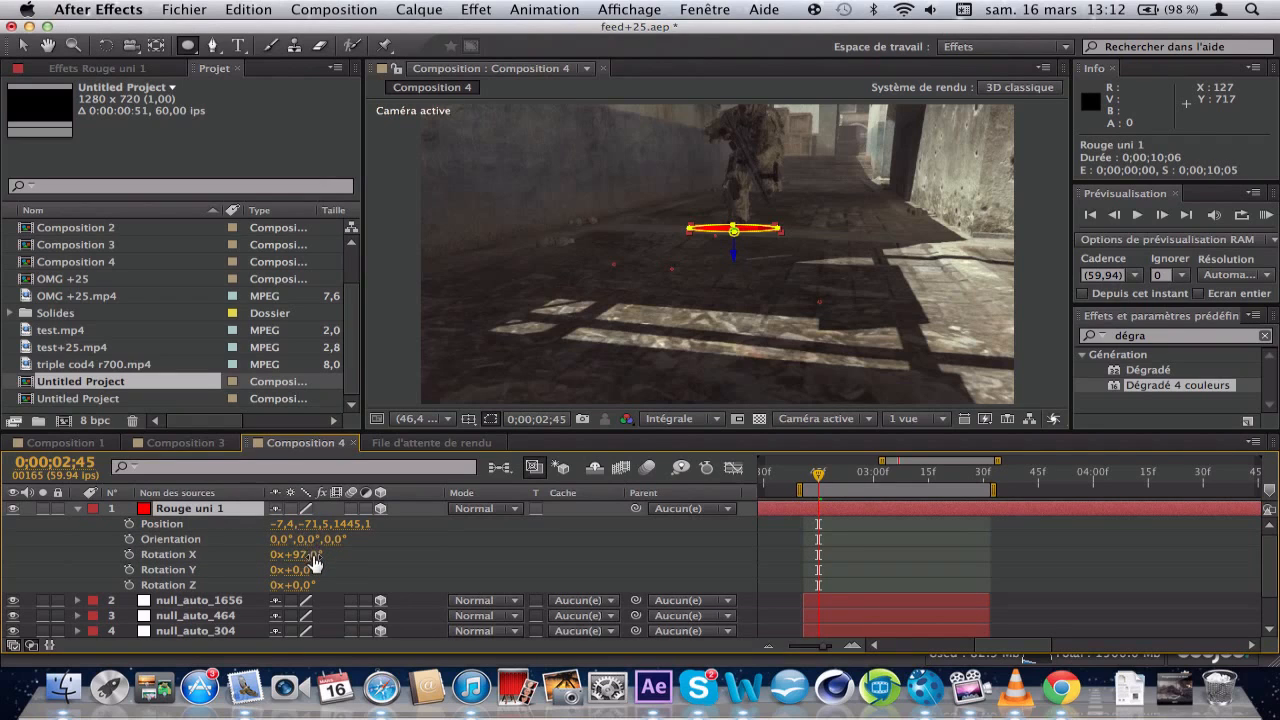
pyautogui.moveTo(357, 524); pyautogui.dragTo(337, 523)
pyautogui.moveTo(178, 571); pyautogui.dragTo(222, 577)
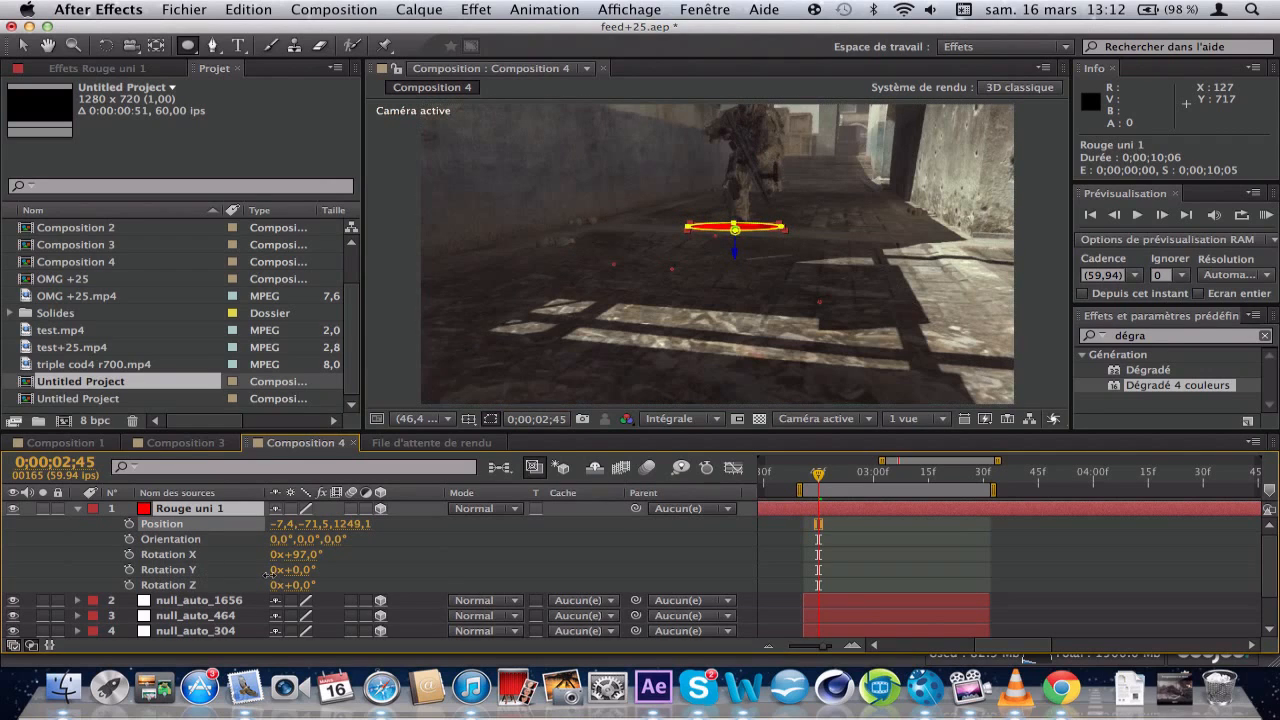
pyautogui.moveTo(375, 553); pyautogui.dragTo(378, 556)
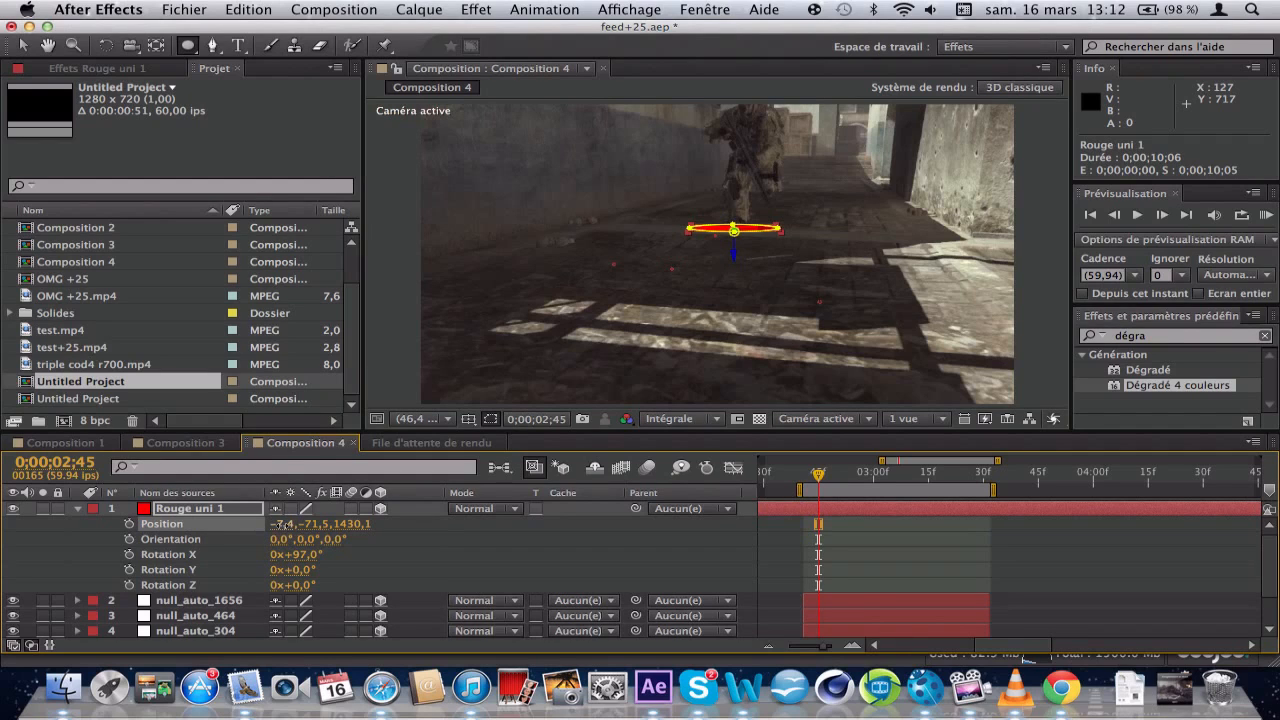
pyautogui.moveTo(291, 524); pyautogui.dragTo(299, 525)
pyautogui.click(859, 477)
pyautogui.click(905, 481)
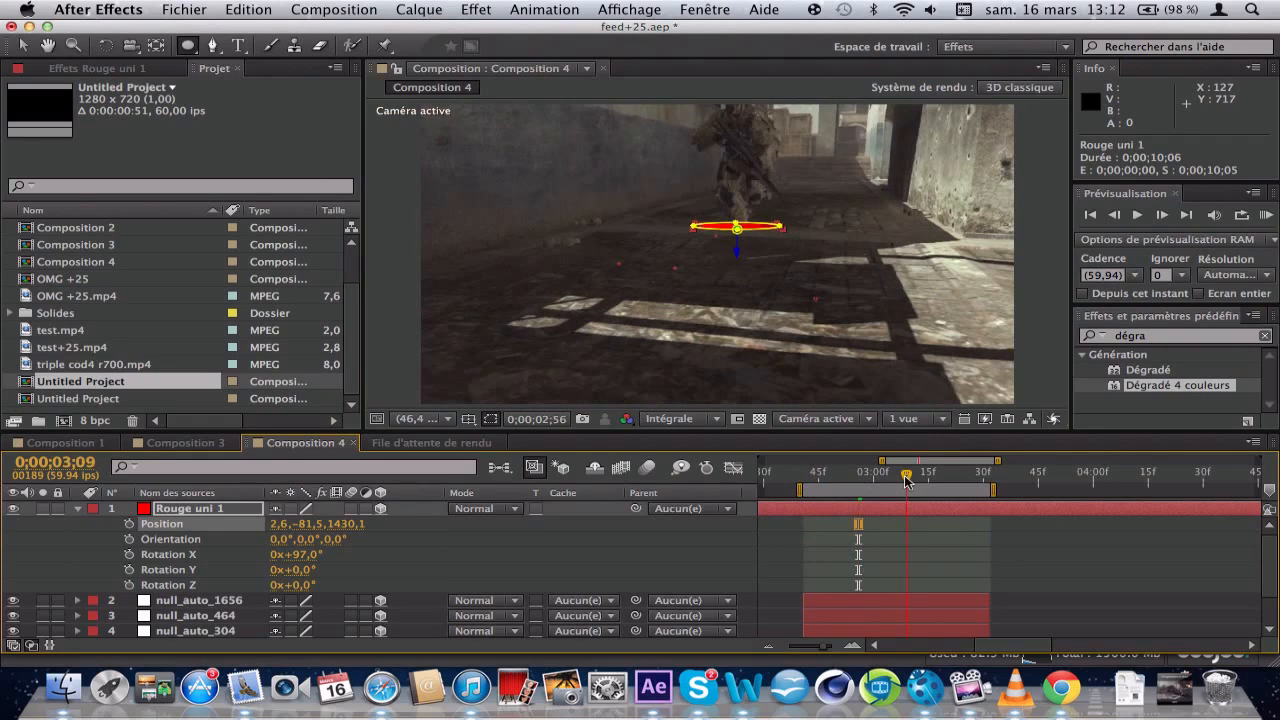
pyautogui.click(944, 478)
pyautogui.click(958, 478)
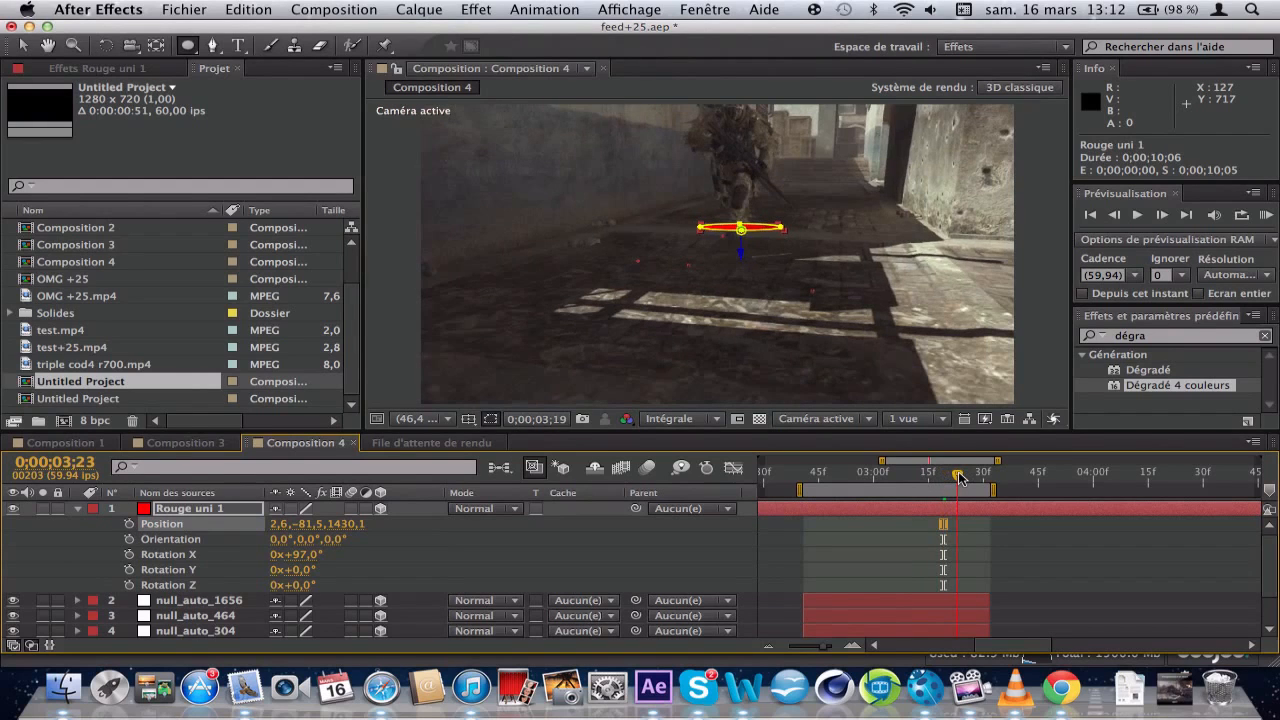
pyautogui.click(869, 477)
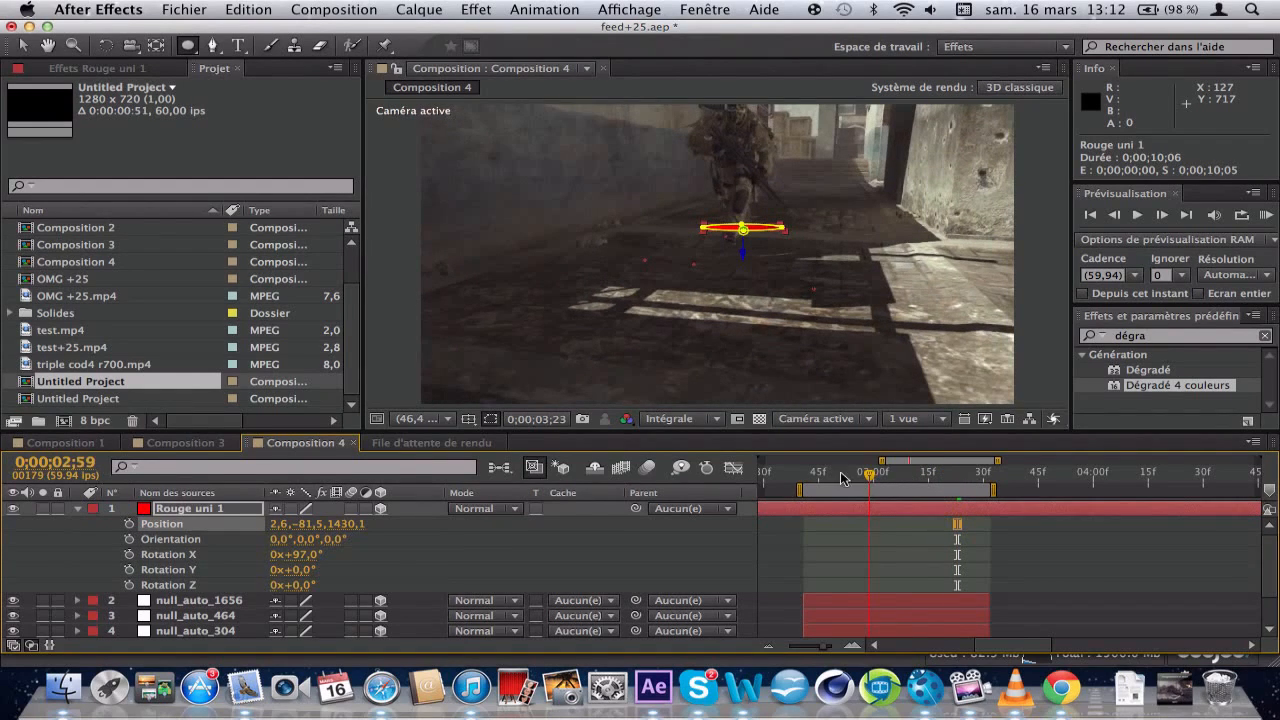
pyautogui.click(831, 478)
pyautogui.click(816, 477)
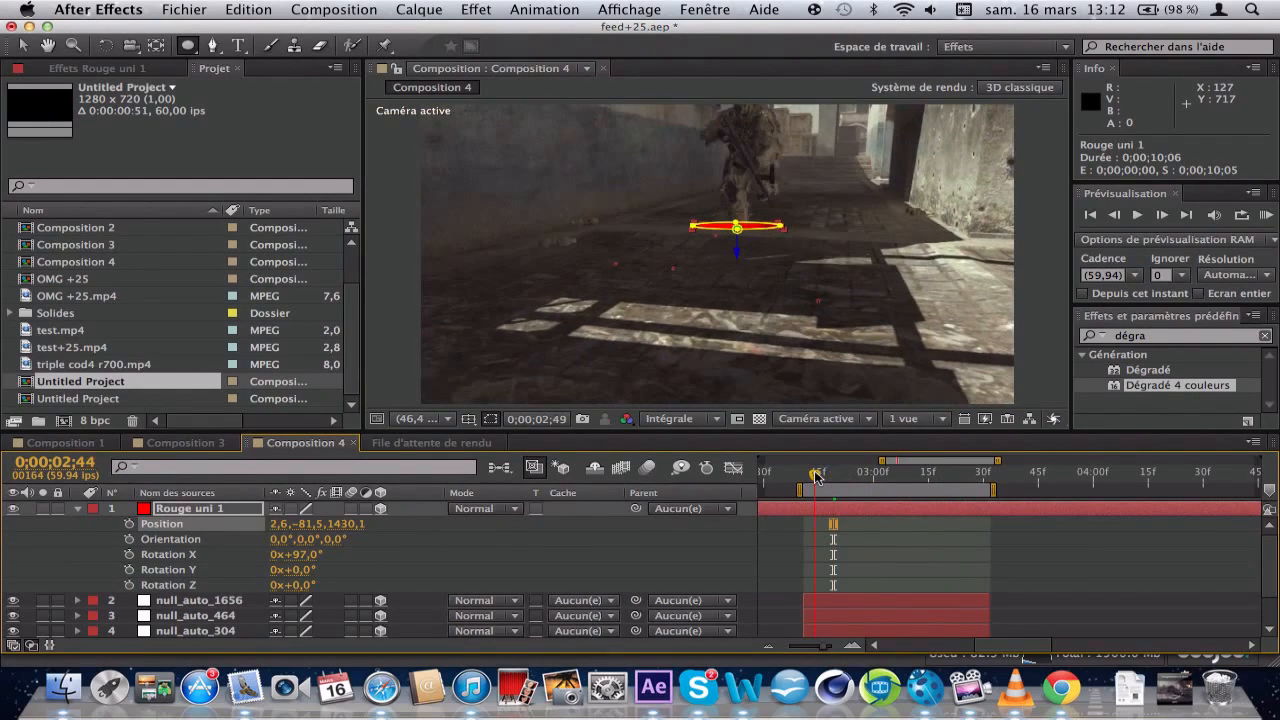
# - Duplicate Masque 1 on the Rouge uni 1 layer and set the copy, Masque 2, to Soustraction mode
pyautogui.click(238, 513)
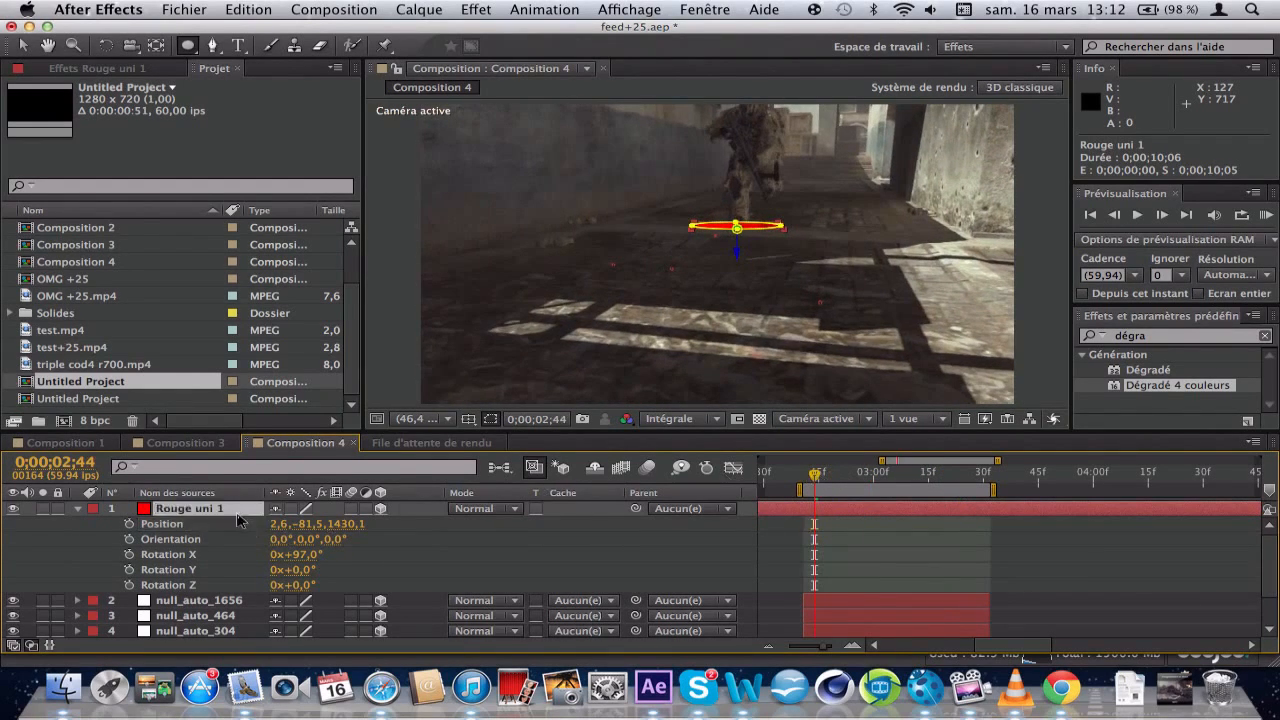
pyautogui.click(78, 511)
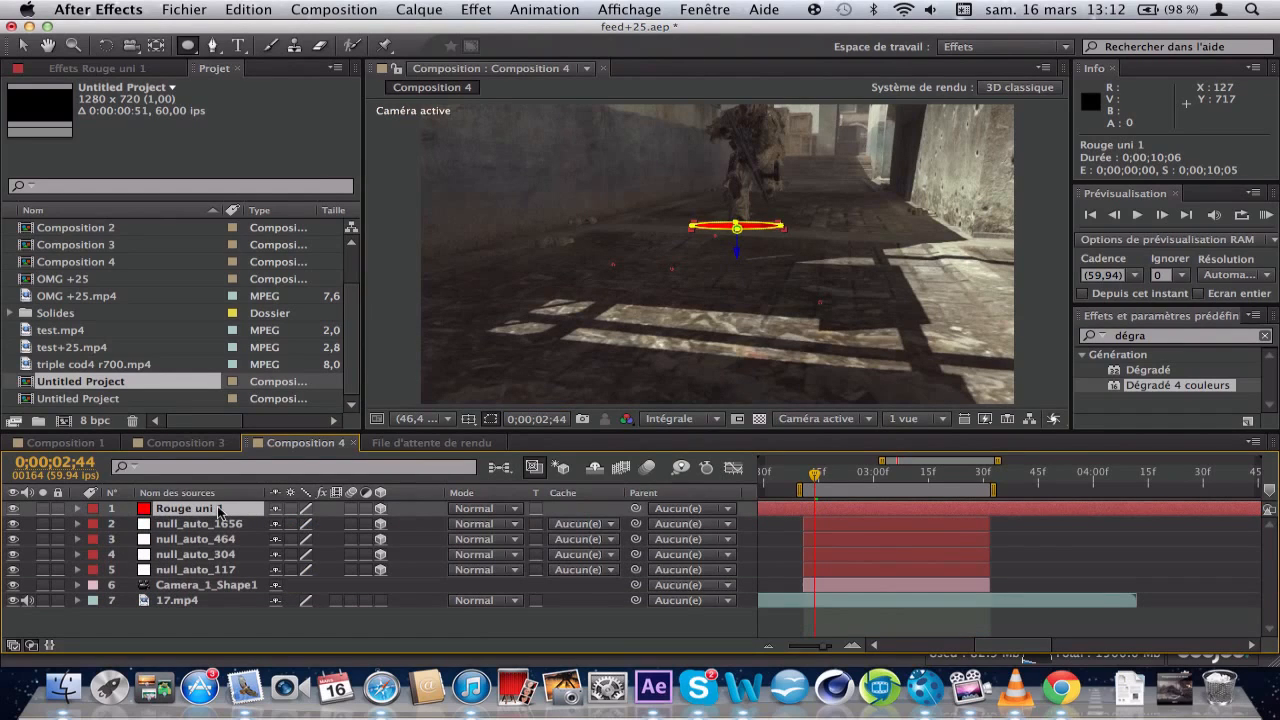
pyautogui.press('m')
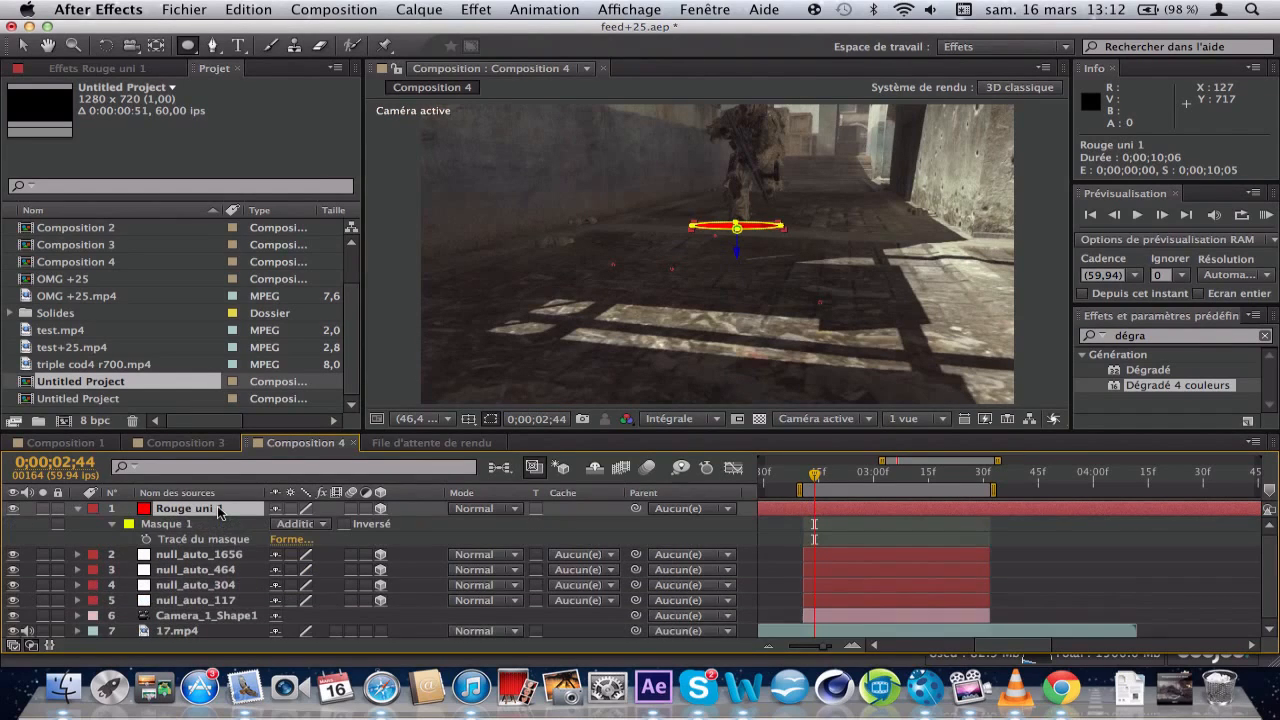
pyautogui.click(184, 525)
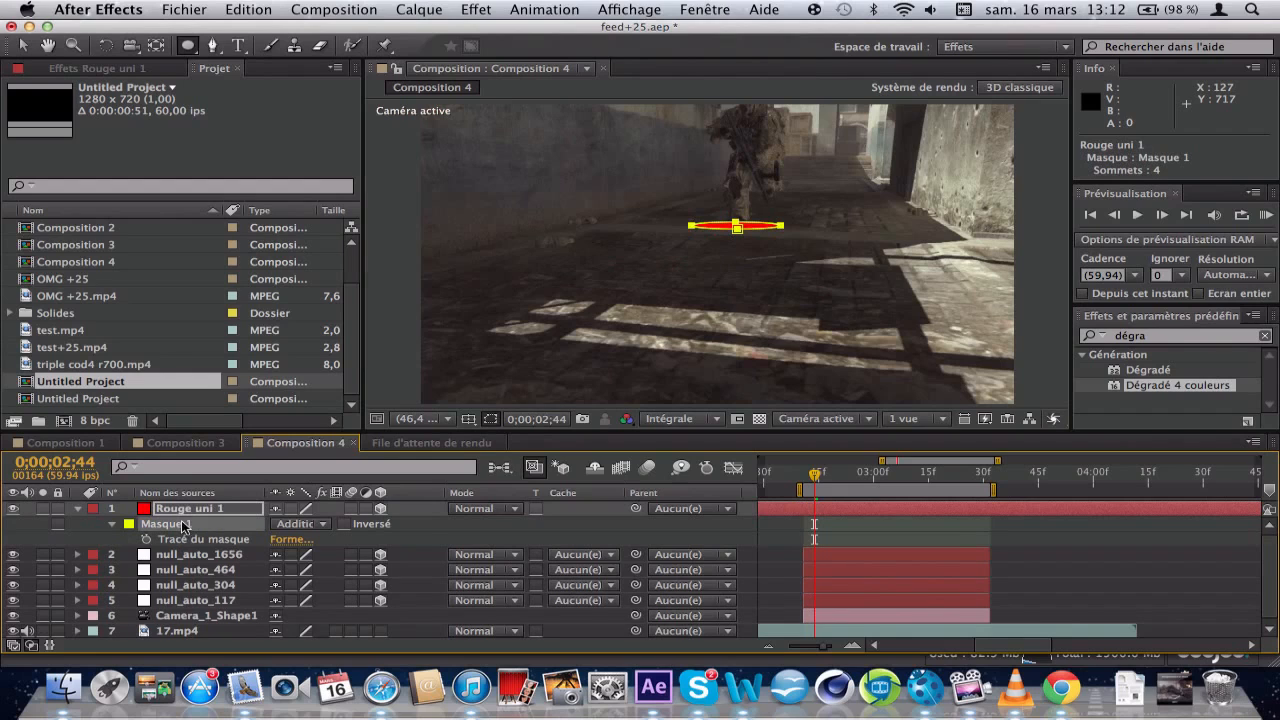
pyautogui.press('super+d')
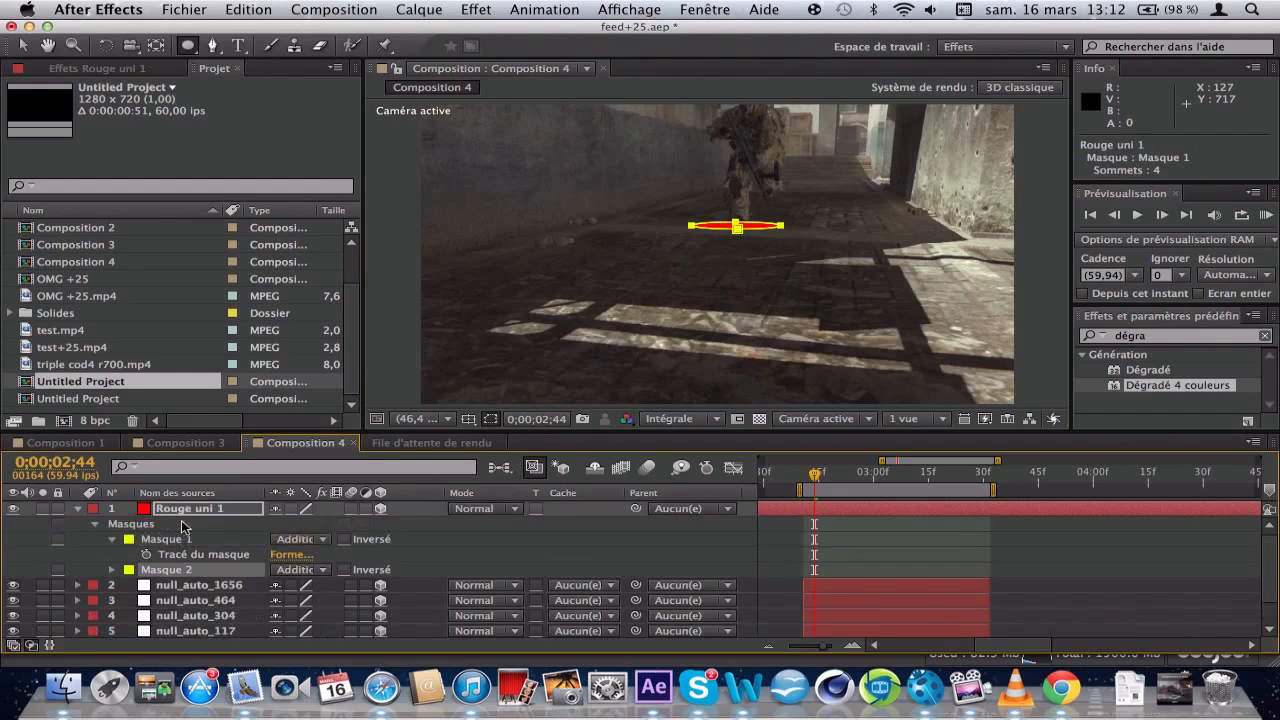
pyautogui.click(318, 569)
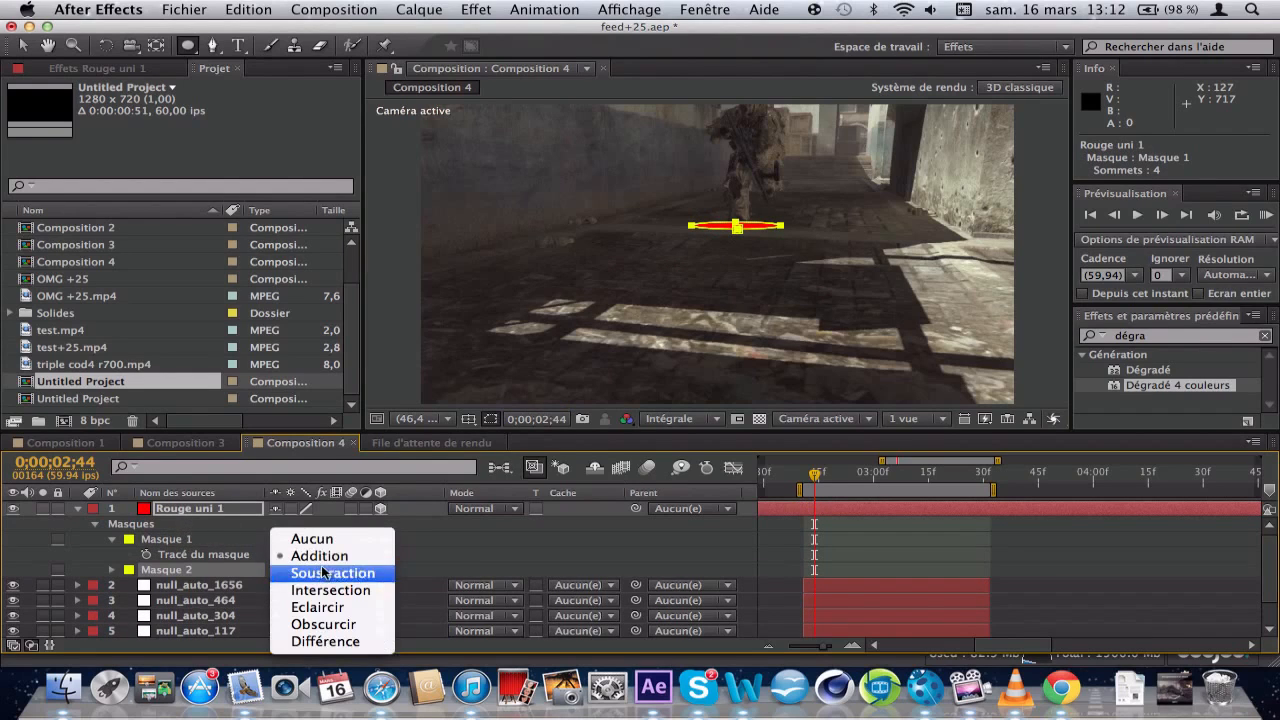
pyautogui.click(323, 572)
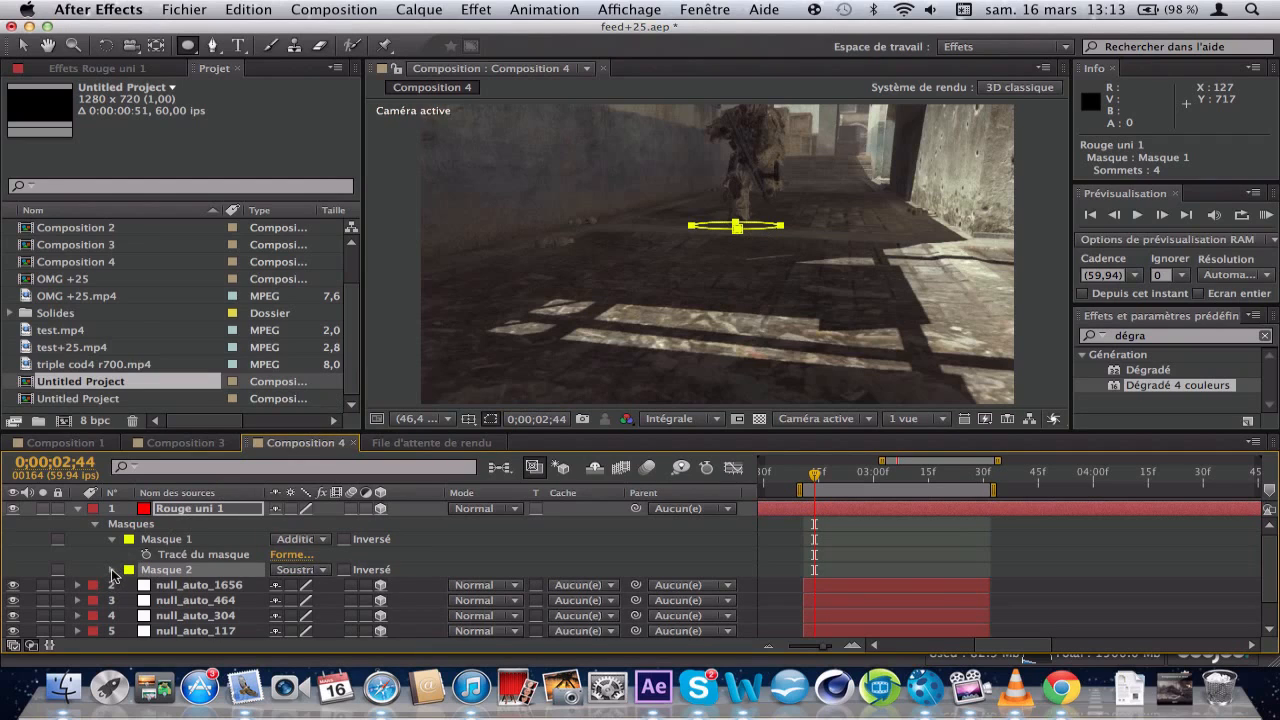
# - Reduce the expansion of Masque 2 to -63 pixels, check the ring, and refine it to -82 pixels
pyautogui.click(112, 570)
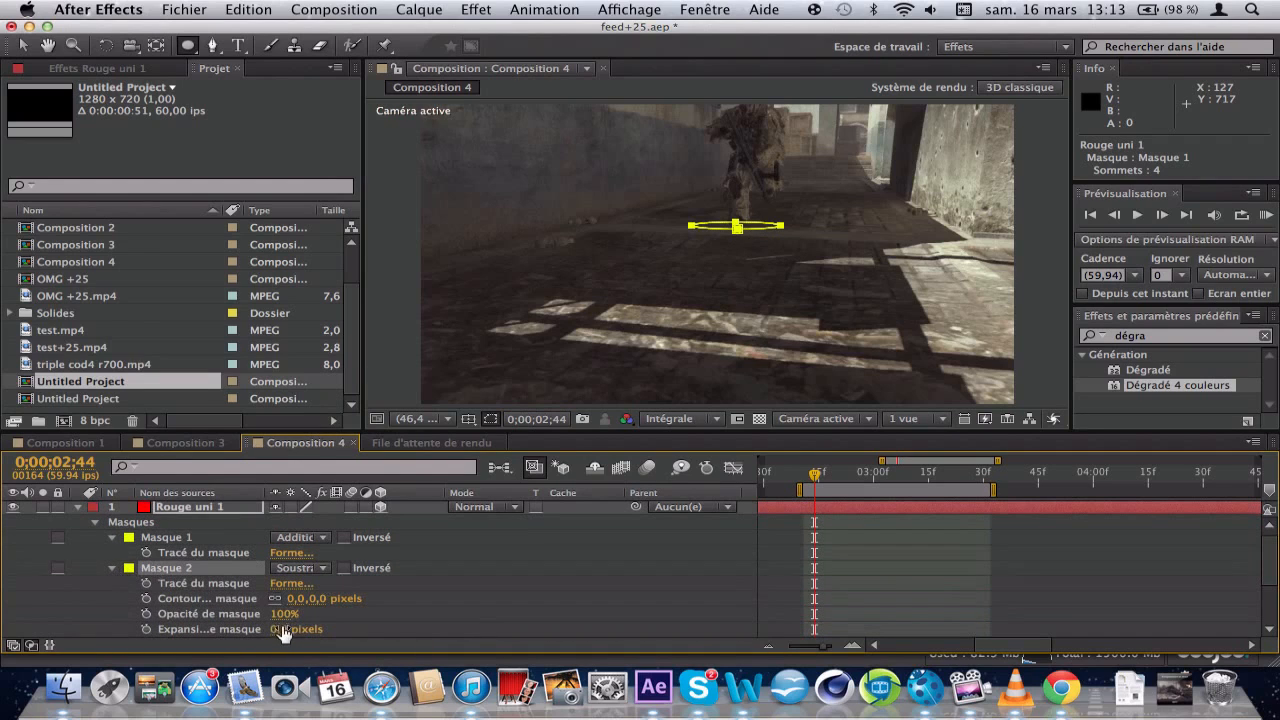
pyautogui.moveTo(278, 629); pyautogui.dragTo(271, 636)
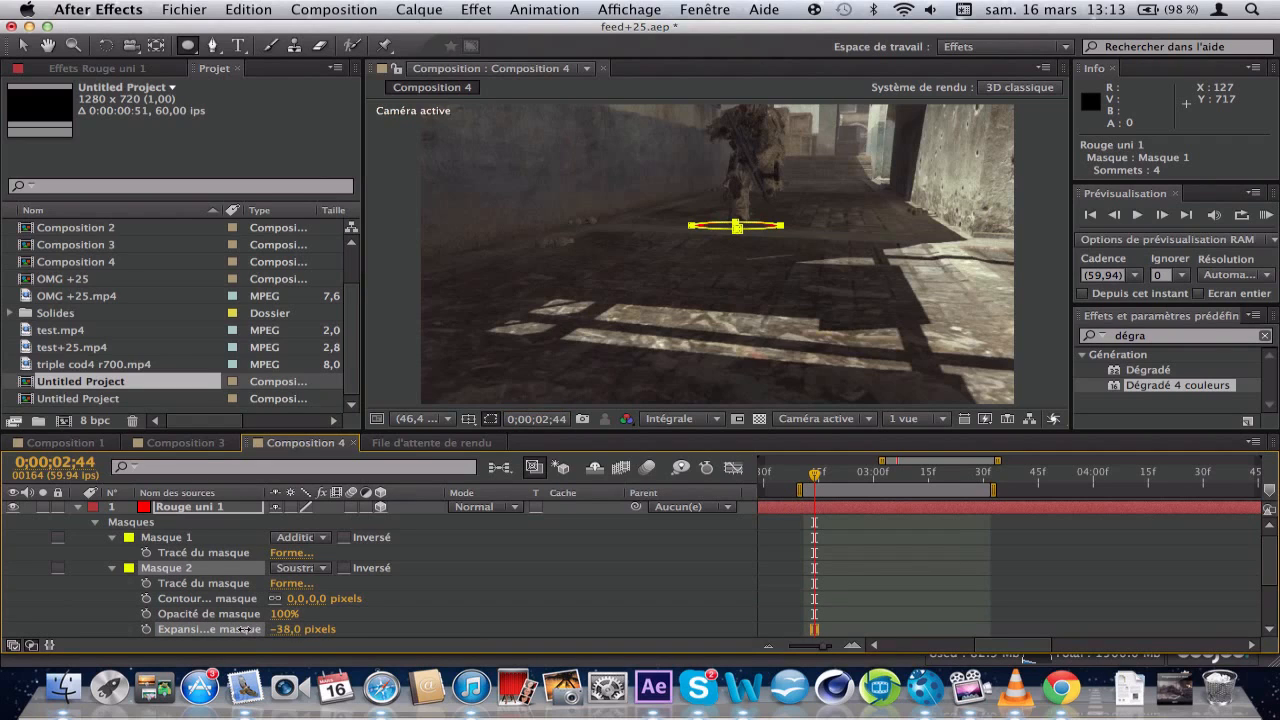
pyautogui.moveTo(244, 629); pyautogui.dragTo(229, 629)
pyautogui.moveTo(210, 622); pyautogui.dragTo(211, 621)
pyautogui.click(212, 508)
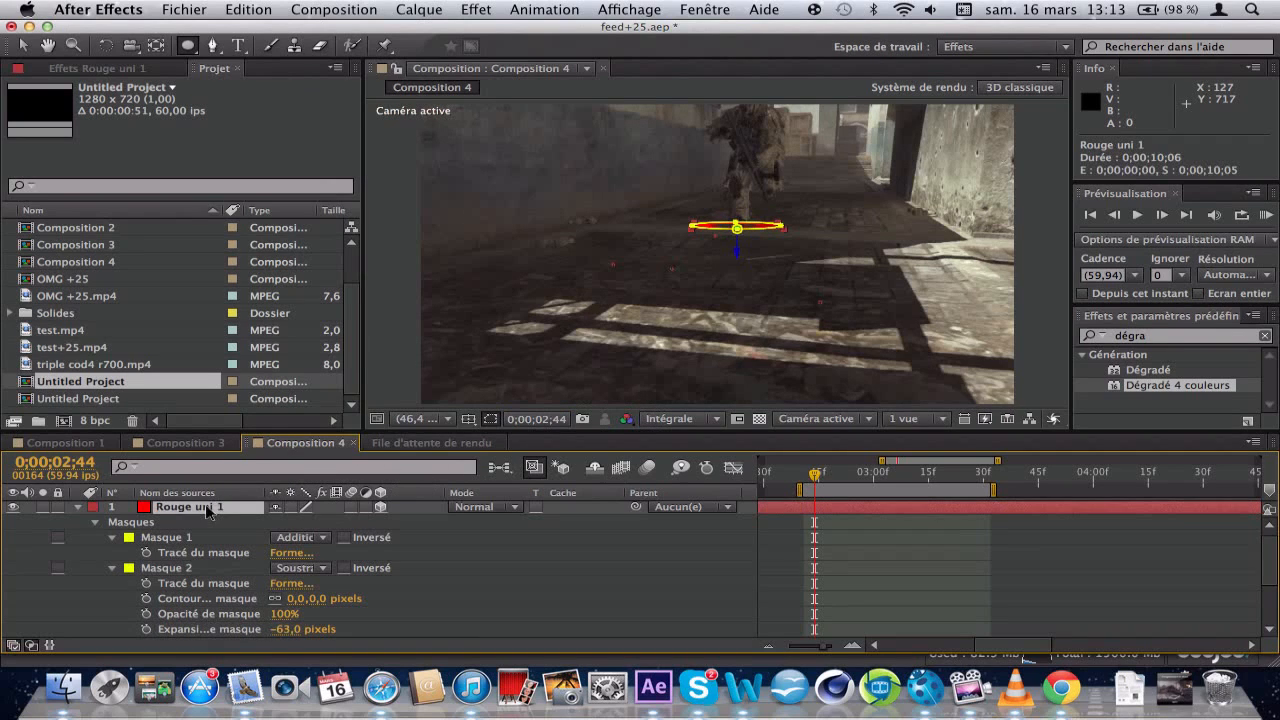
pyautogui.click(1081, 560)
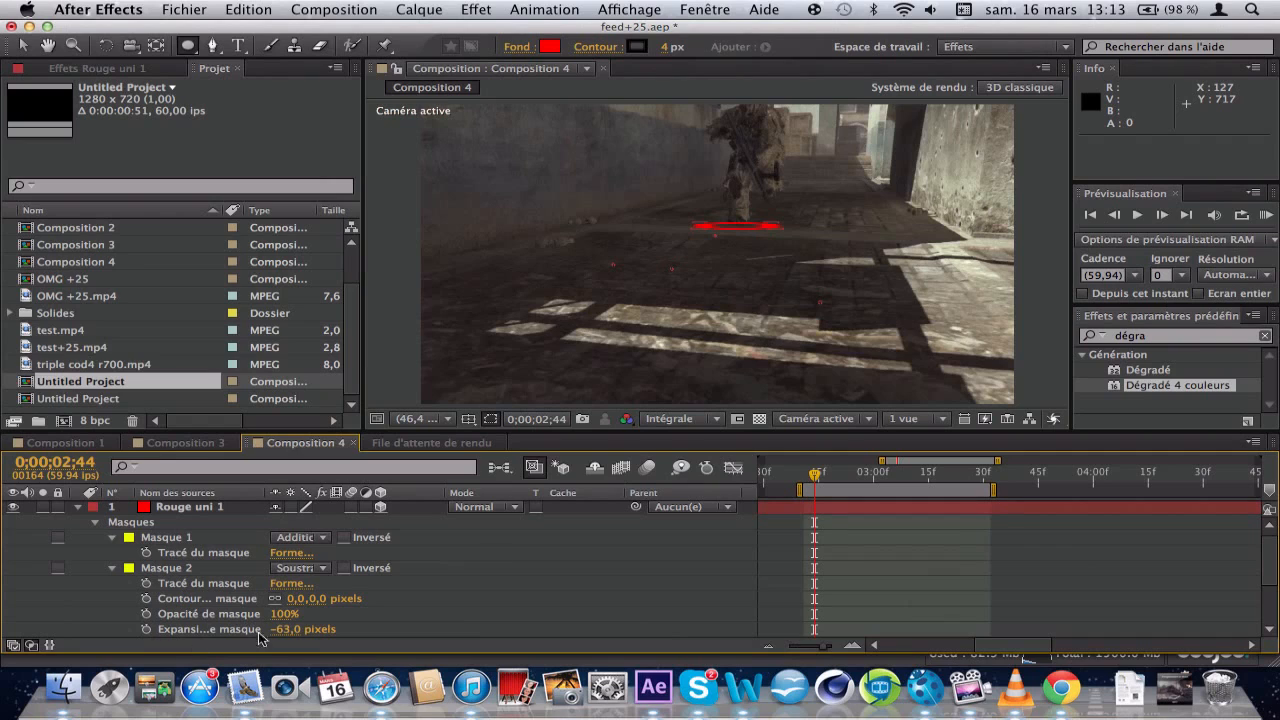
pyautogui.moveTo(280, 629); pyautogui.dragTo(263, 628)
pyautogui.click(1099, 509)
pyautogui.click(1102, 517)
pyautogui.click(77, 509)
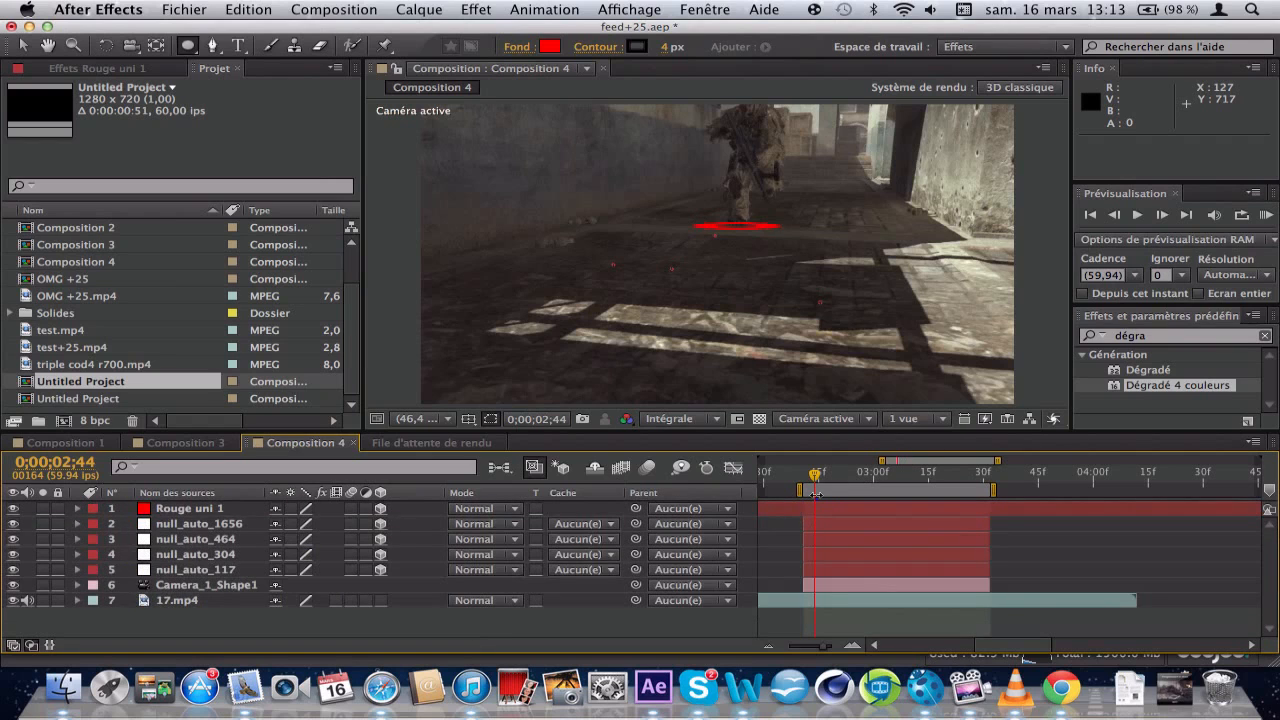
# - Set the feather of Masque 2 on the Rouge uni 1 layer to 46 pixels and deselect the layer to check the ring
pyautogui.click(852, 645)
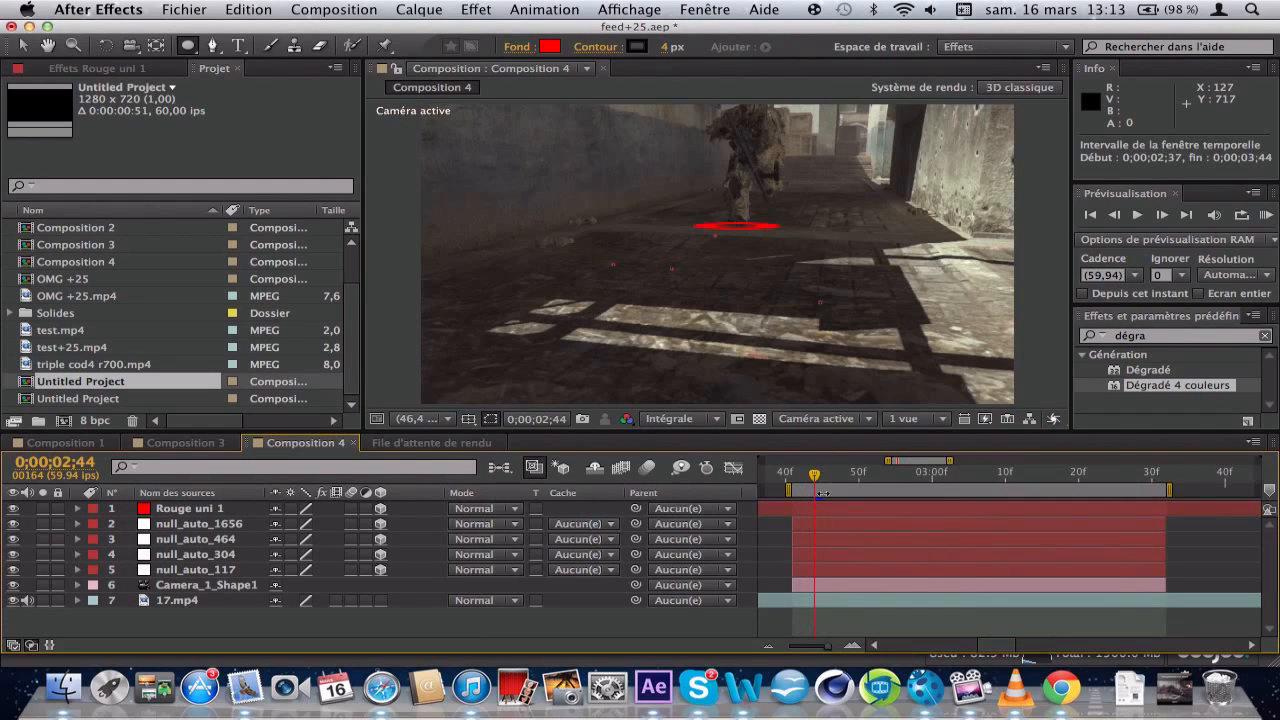
pyautogui.press('v')
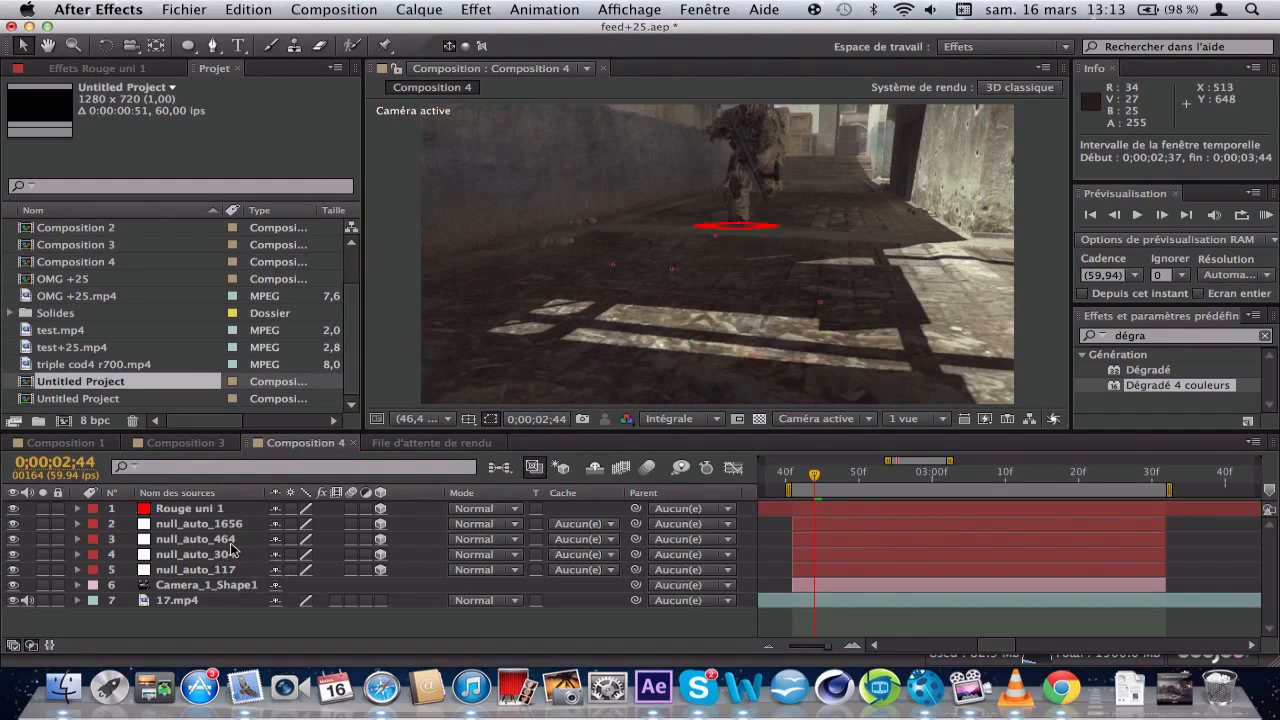
pyautogui.click(219, 512)
pyautogui.press('m')
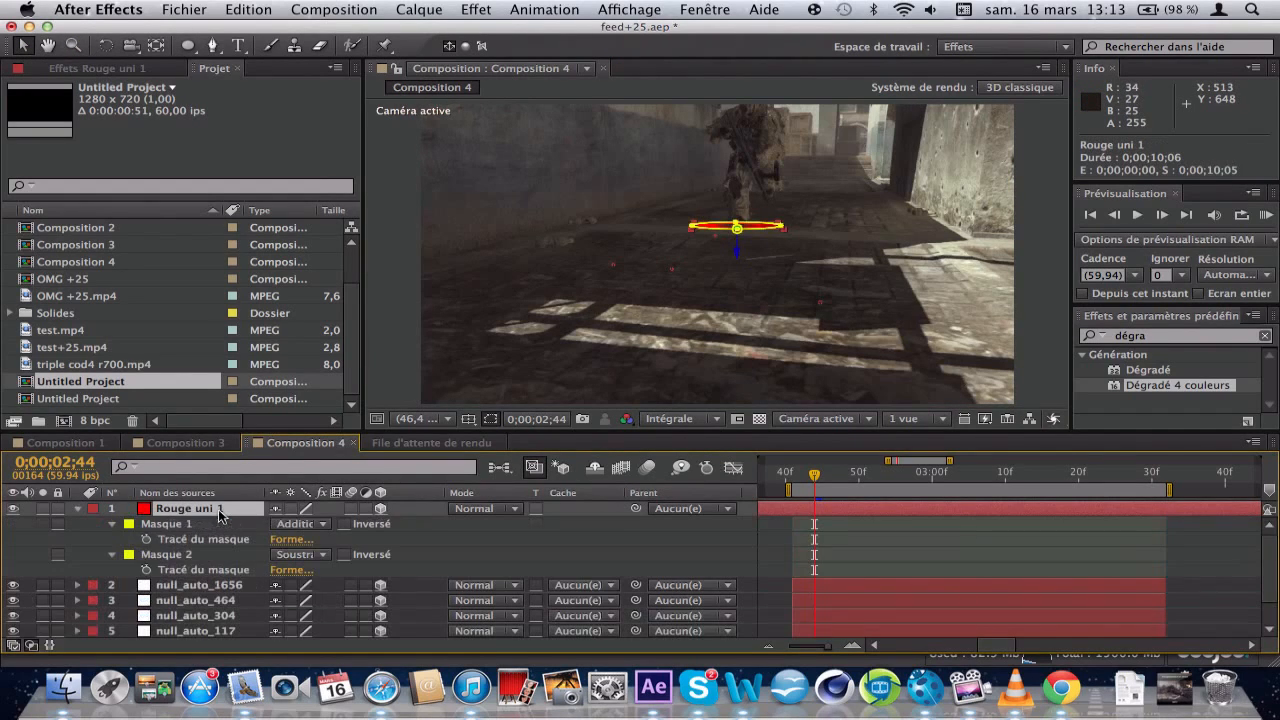
pyautogui.click(111, 555)
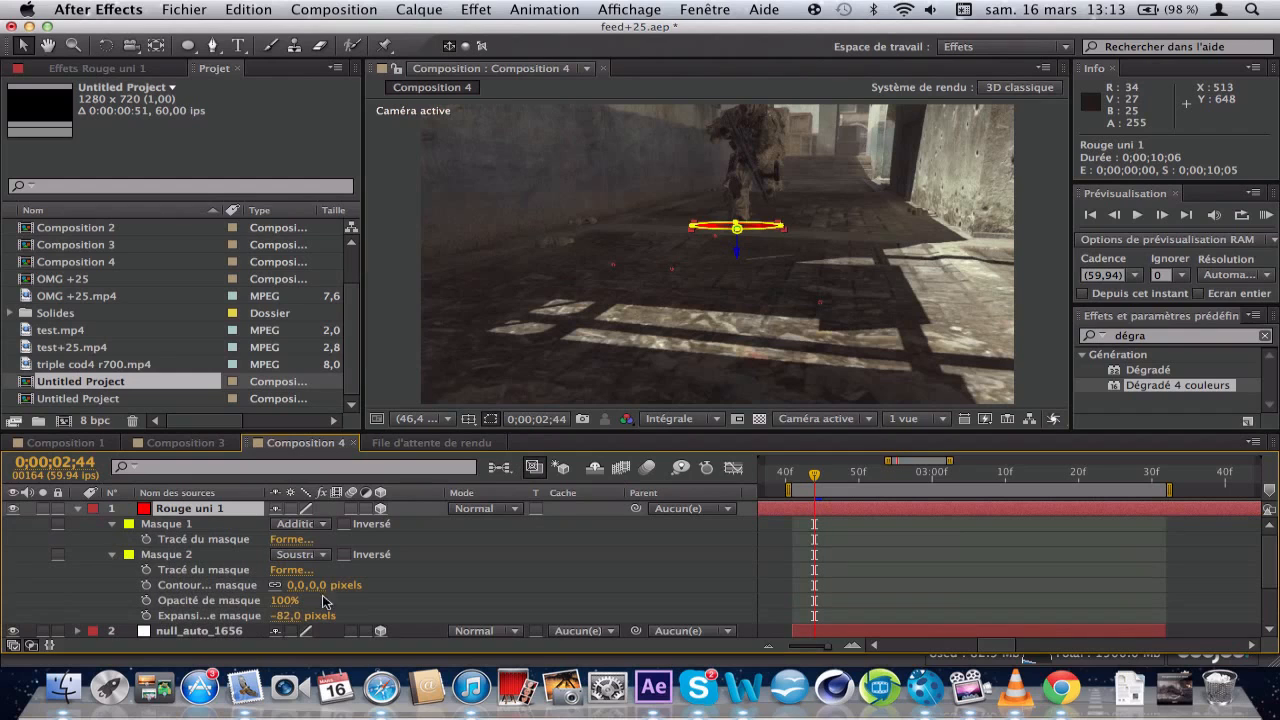
pyautogui.moveTo(300, 585)
pyautogui.mouseDown()
pyautogui.moveTo(345, 586)
pyautogui.moveTo(316, 585)
pyautogui.mouseUp()
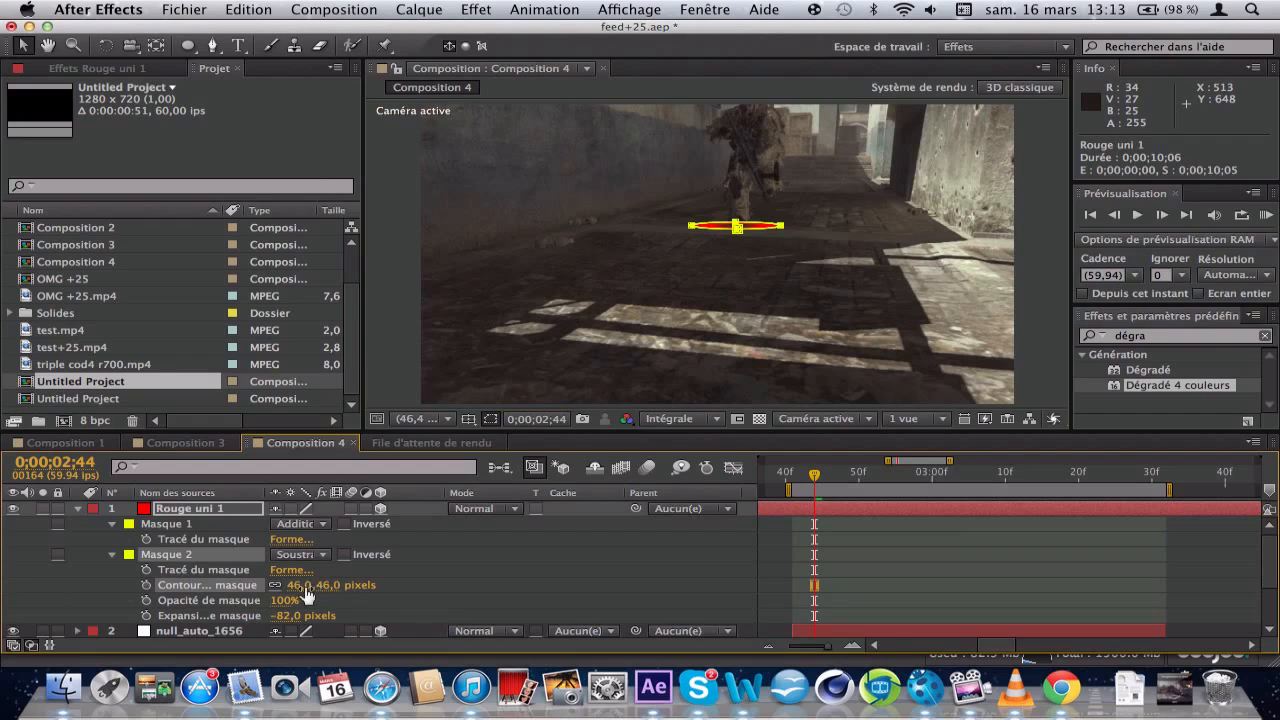
pyautogui.click(764, 257)
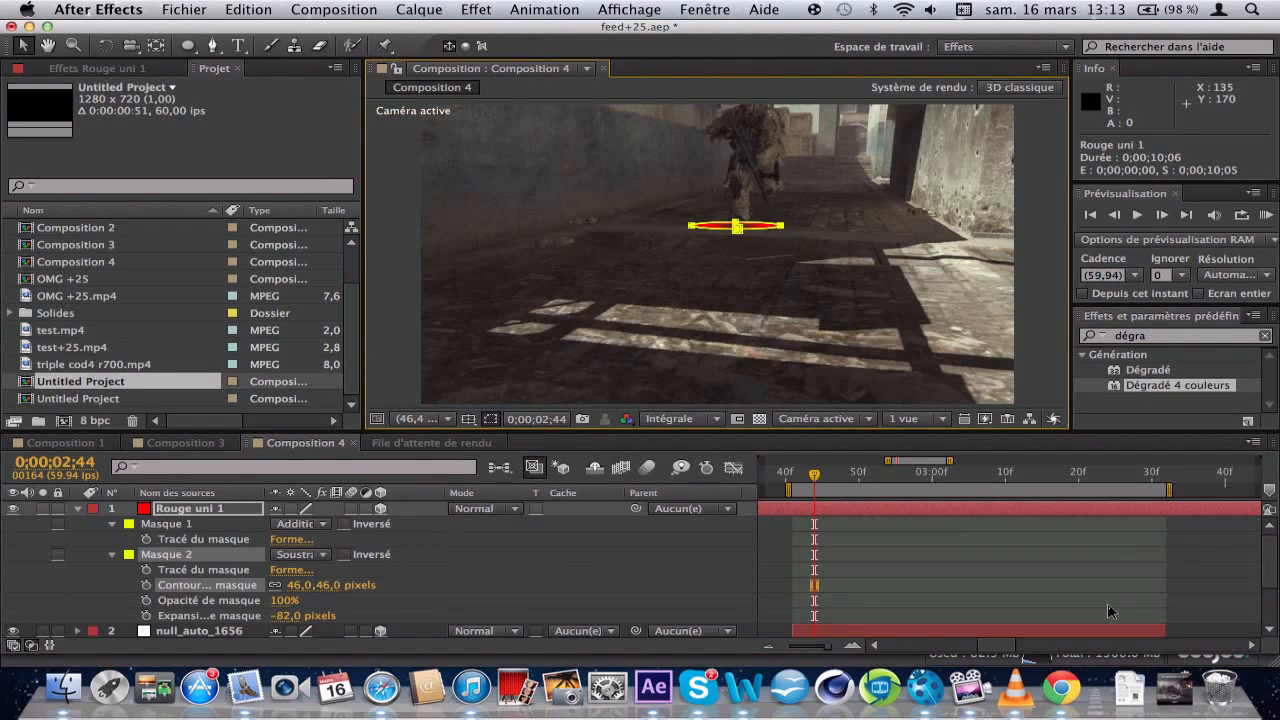
pyautogui.click(1107, 628)
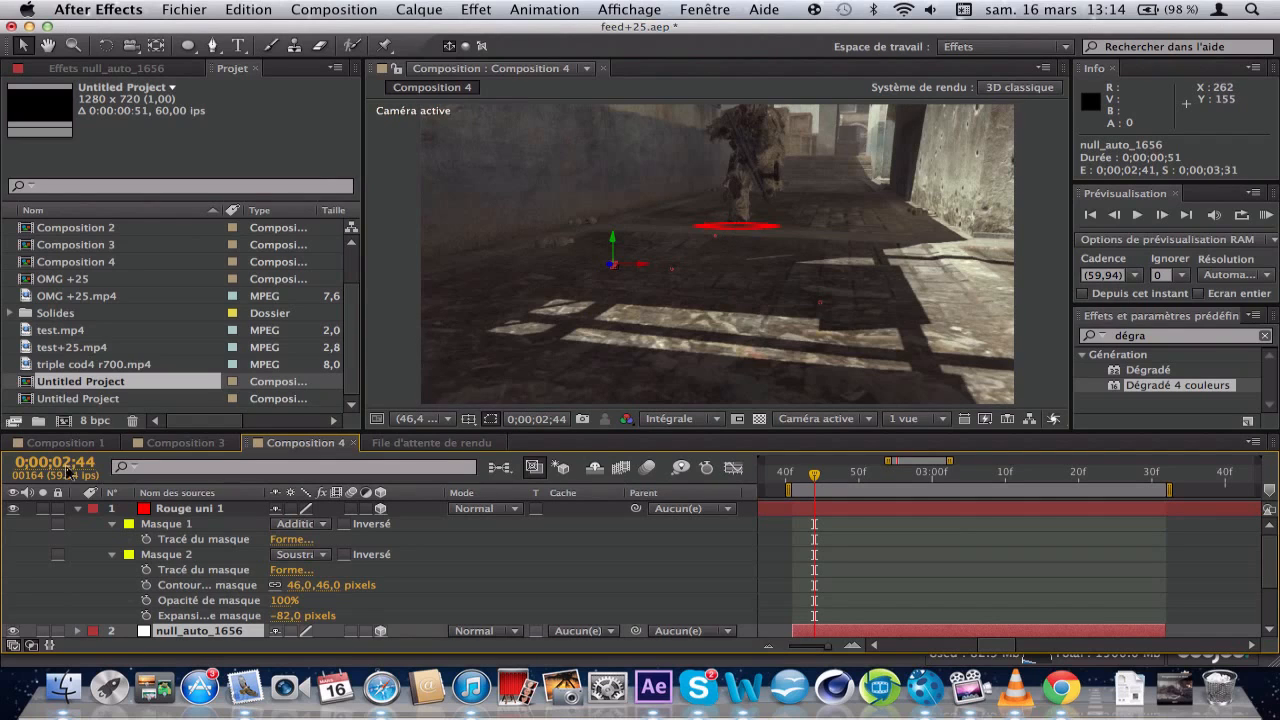
# - Try out the expansion of Masque 1, restore it to 0 pixels, and set that mask's feather to 38 pixels
pyautogui.click(113, 526)
pyautogui.click(113, 526)
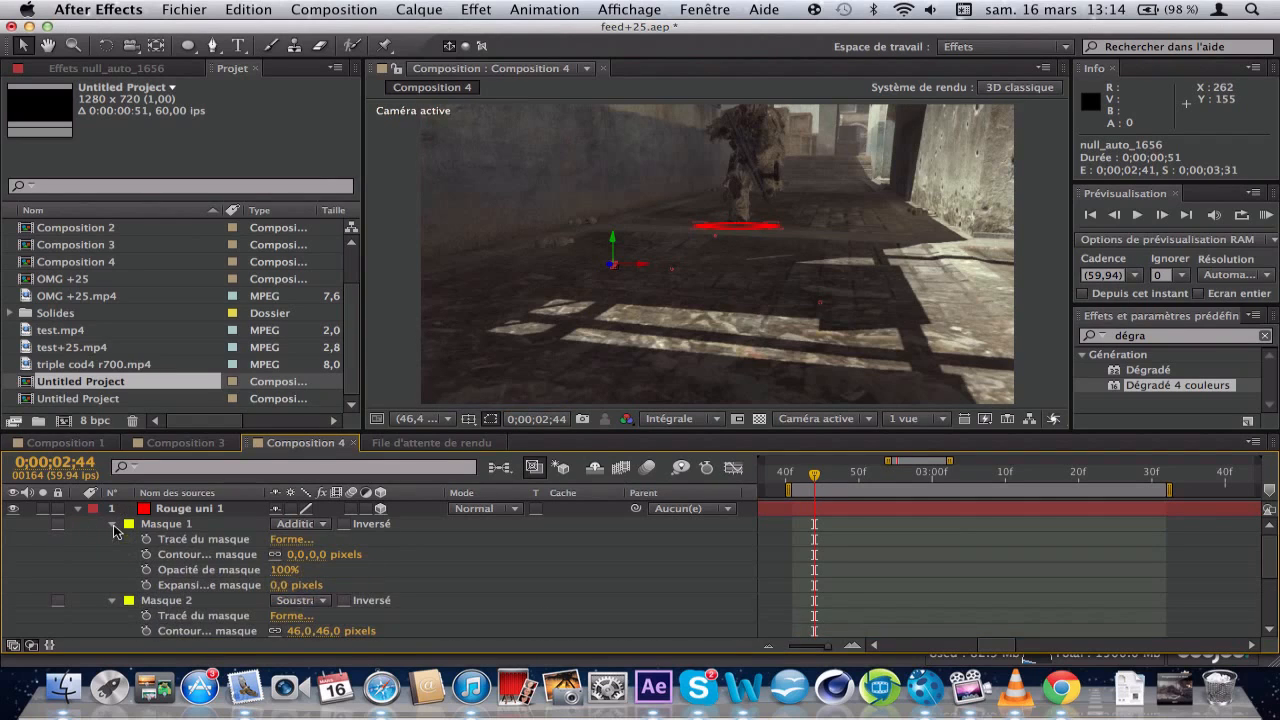
pyautogui.moveTo(283, 586); pyautogui.dragTo(318, 591)
pyautogui.click(318, 586)
pyautogui.write('0')
pyautogui.press('Return')
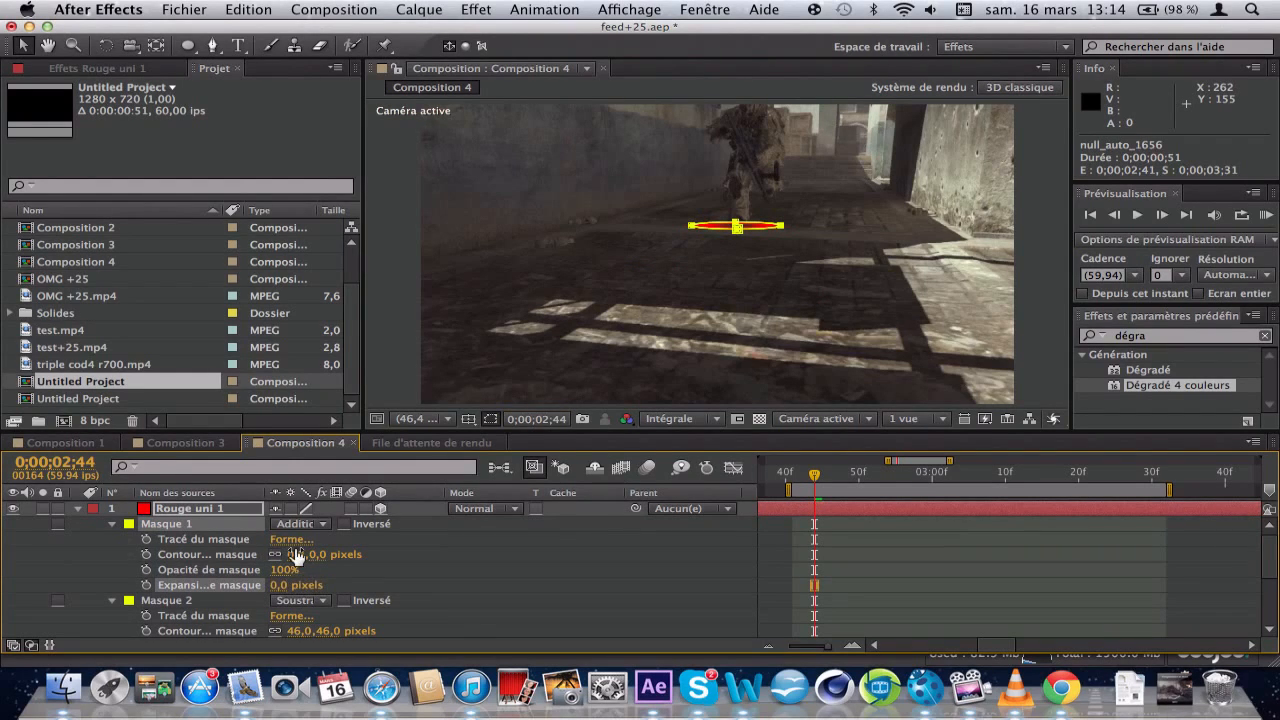
pyautogui.moveTo(298, 553); pyautogui.dragTo(313, 548)
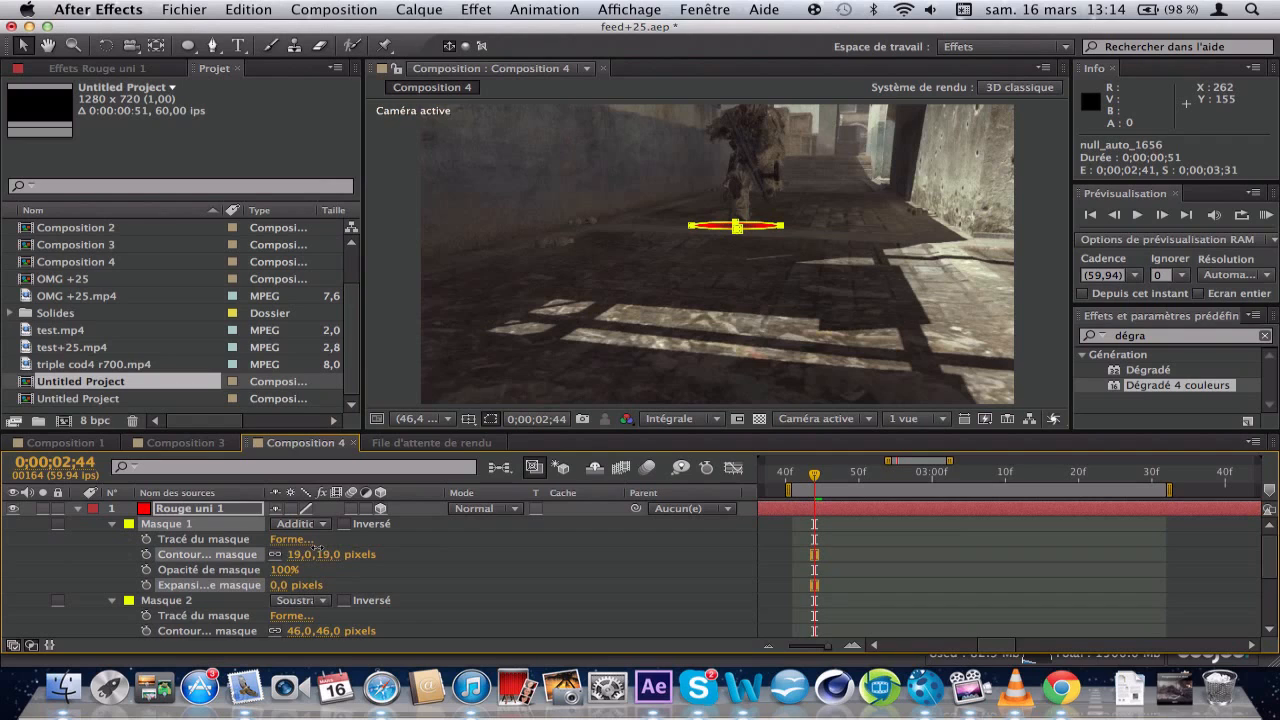
pyautogui.click(194, 551)
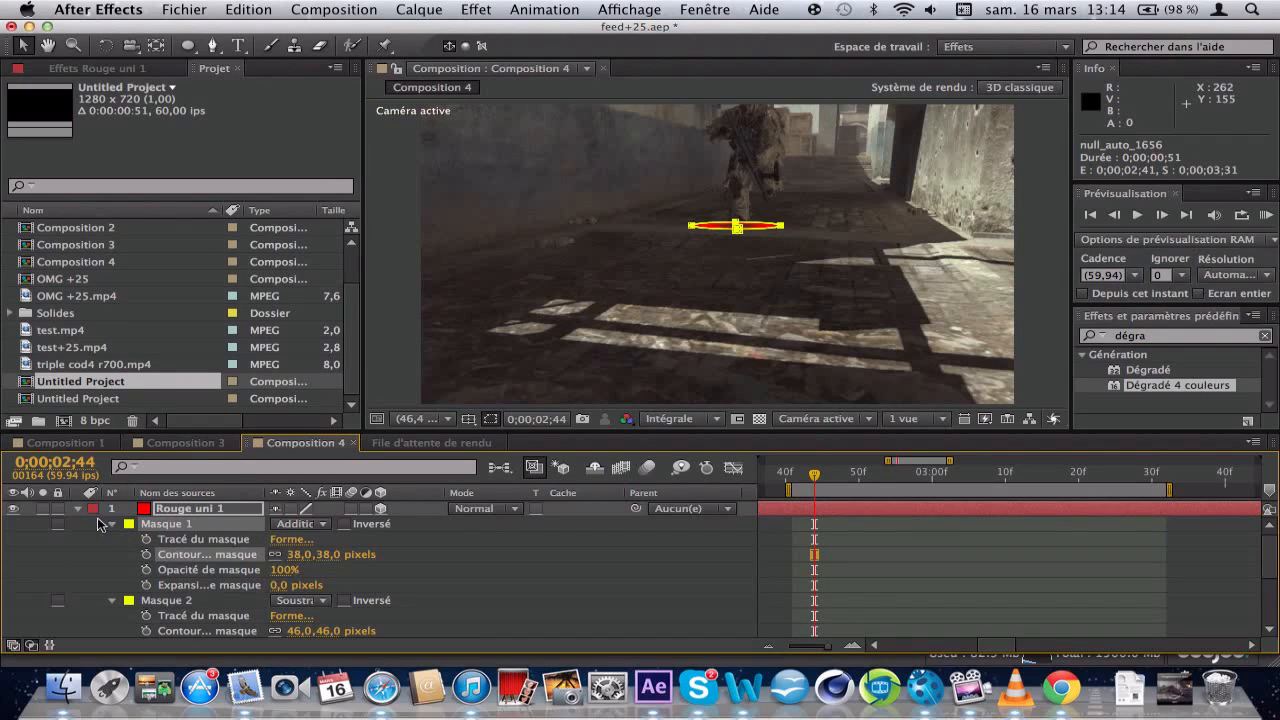
pyautogui.click(80, 511)
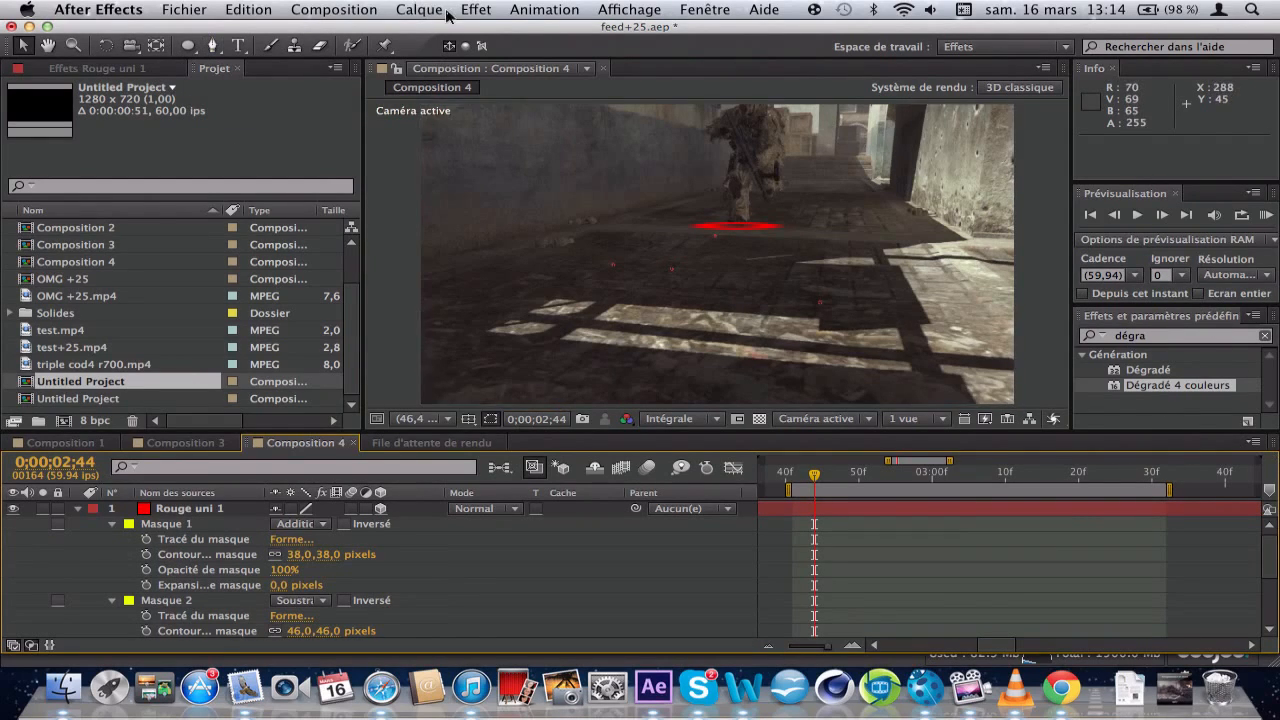
# - Apply the Teinte/Saturation color correction effect to the Rouge uni 1 layer
pyautogui.click(199, 513)
pyautogui.click(540, 9)
pyautogui.moveTo(472, 8)
pyautogui.moveTo(536, 539)
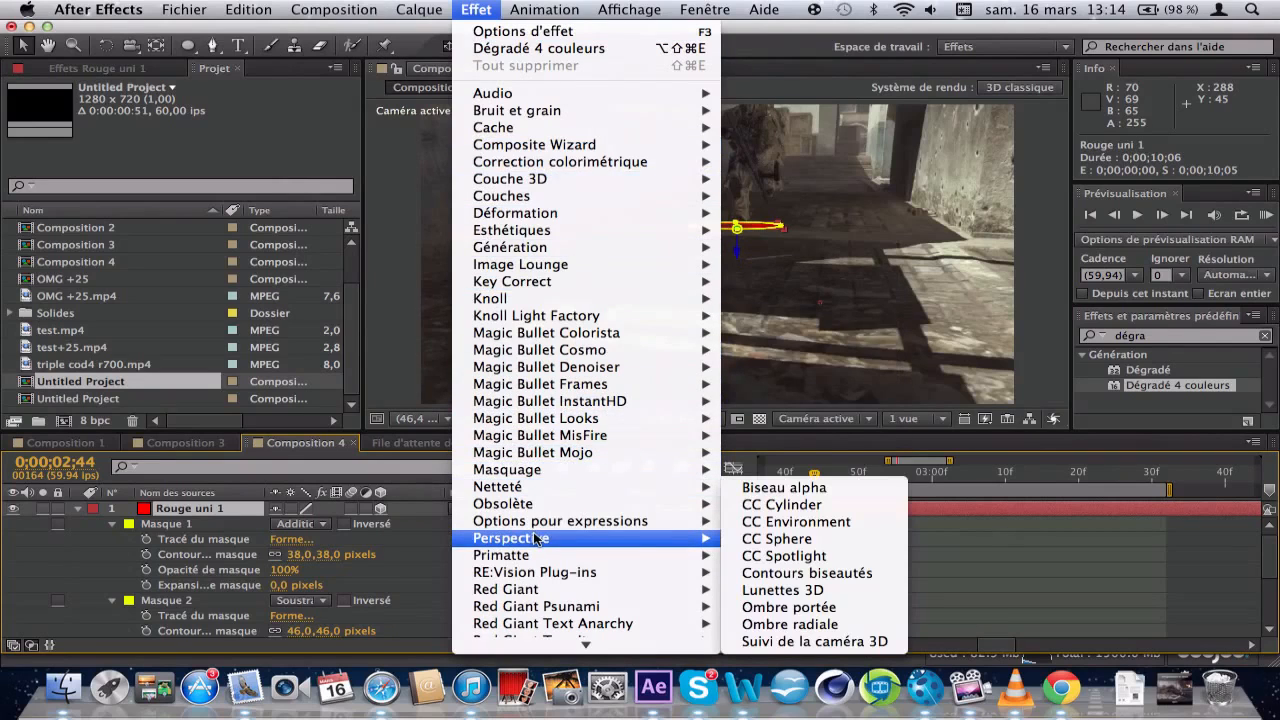
pyautogui.moveTo(549, 231)
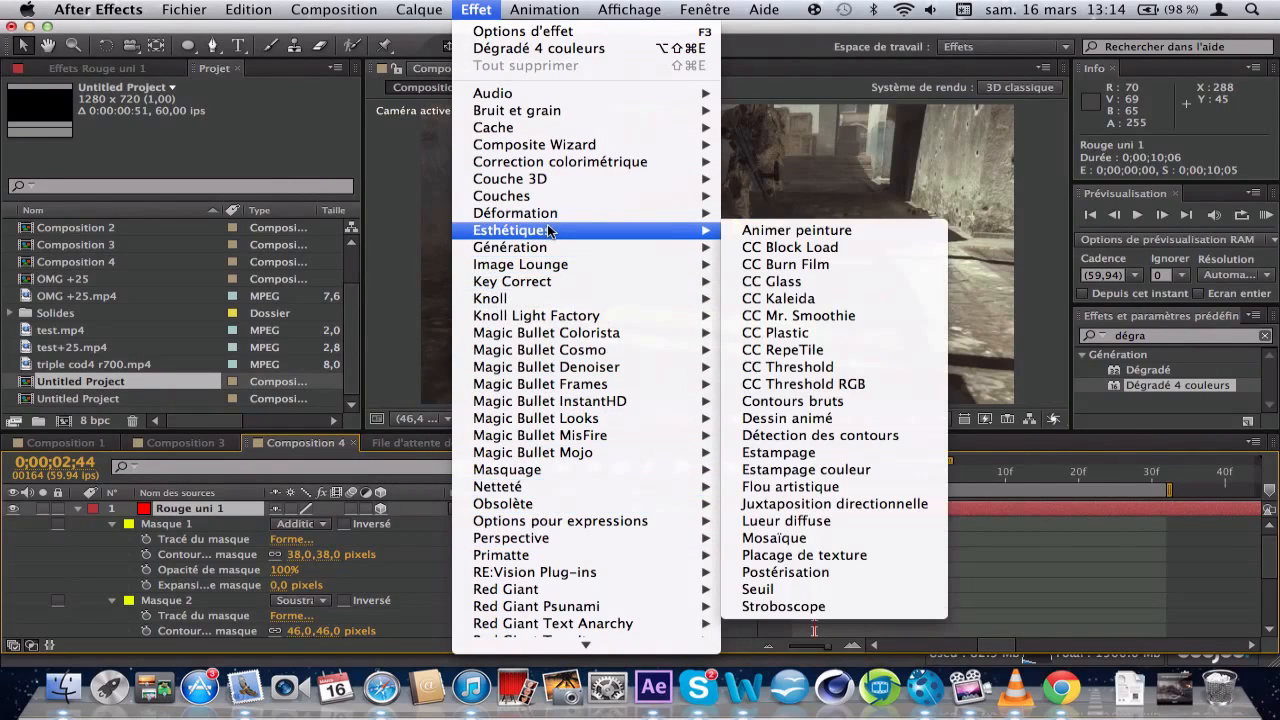
pyautogui.moveTo(549, 164)
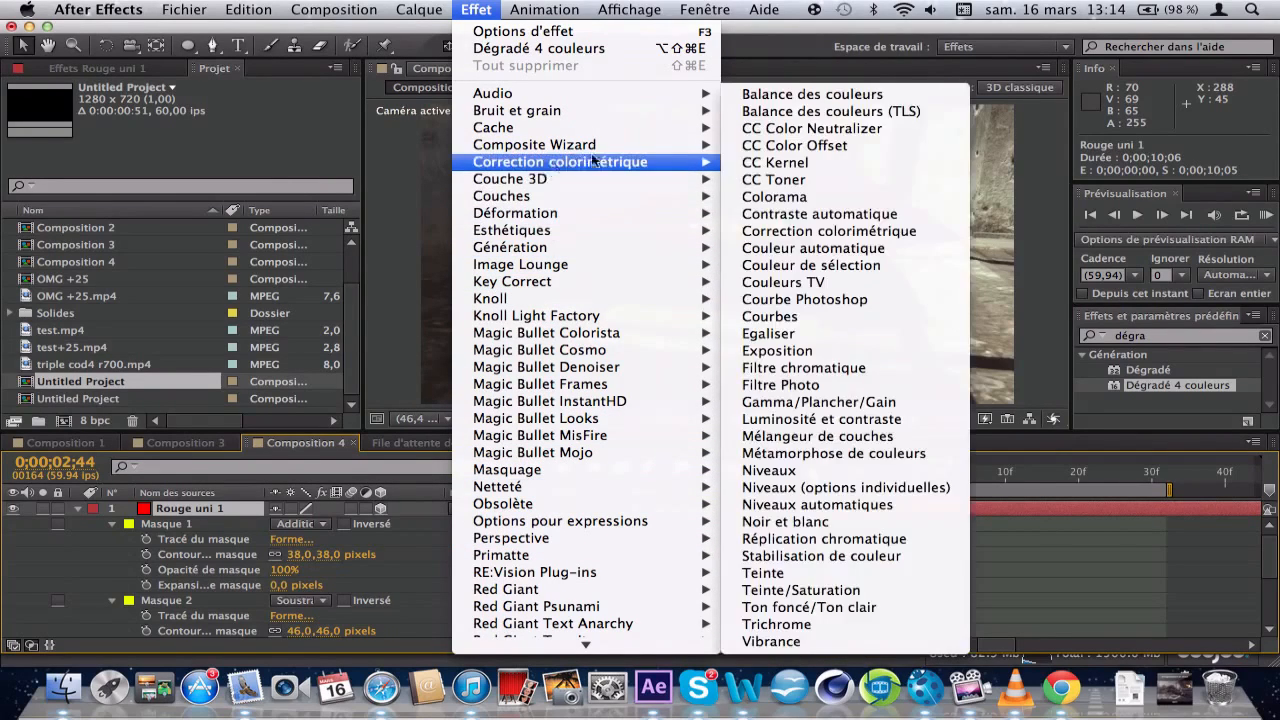
pyautogui.click(896, 590)
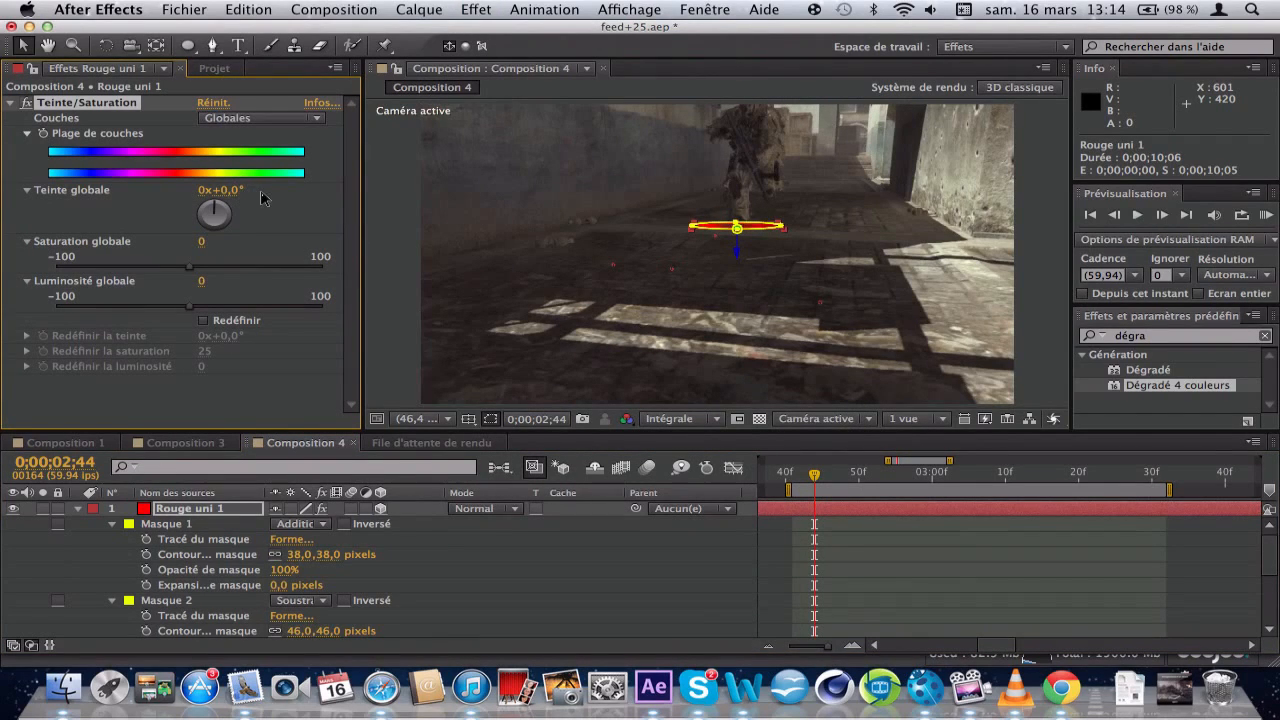
# - Search the effects library for "remplir"
pyautogui.click(273, 195)
pyautogui.click(1150, 337)
pyautogui.click(1152, 338)
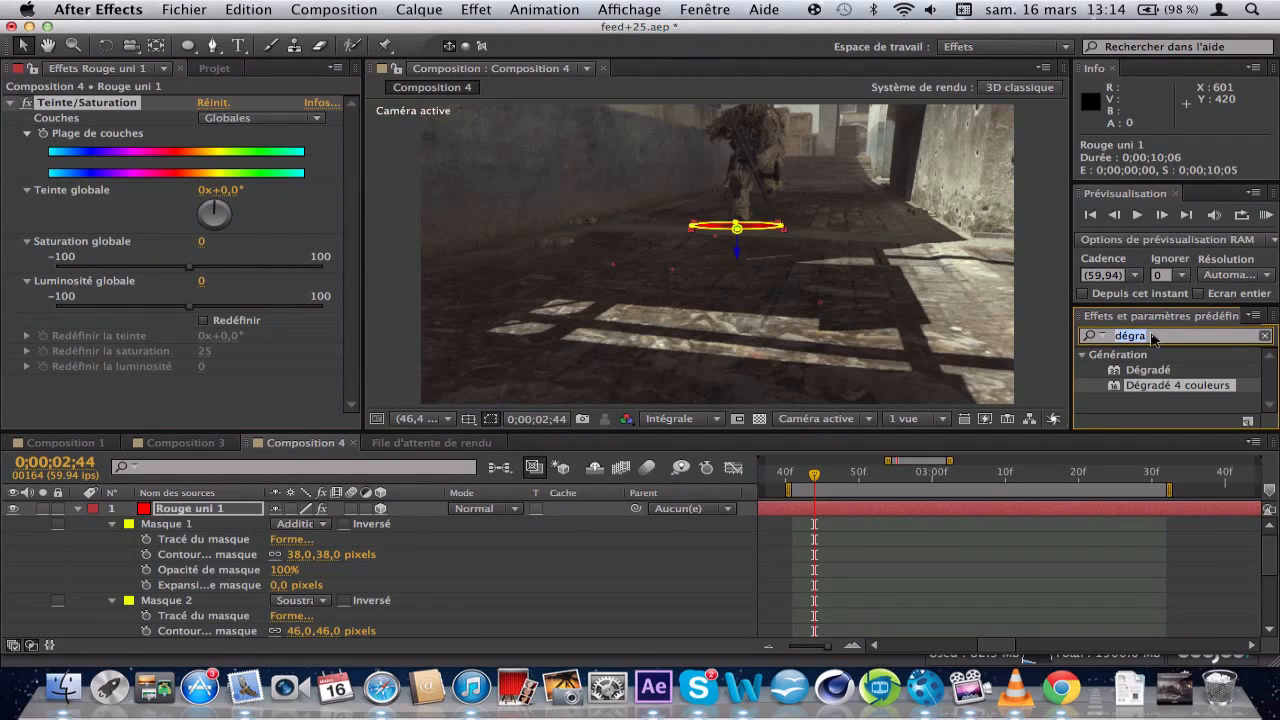
pyautogui.write('remp')
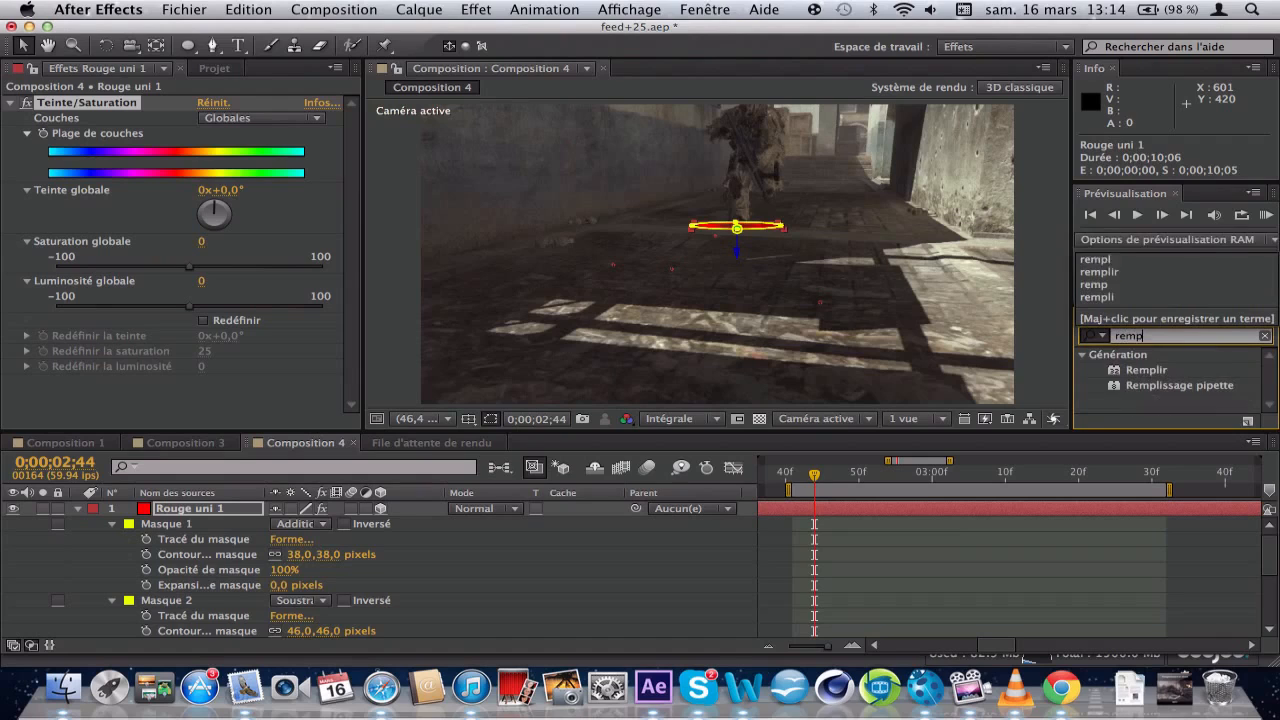
pyautogui.write('lir')
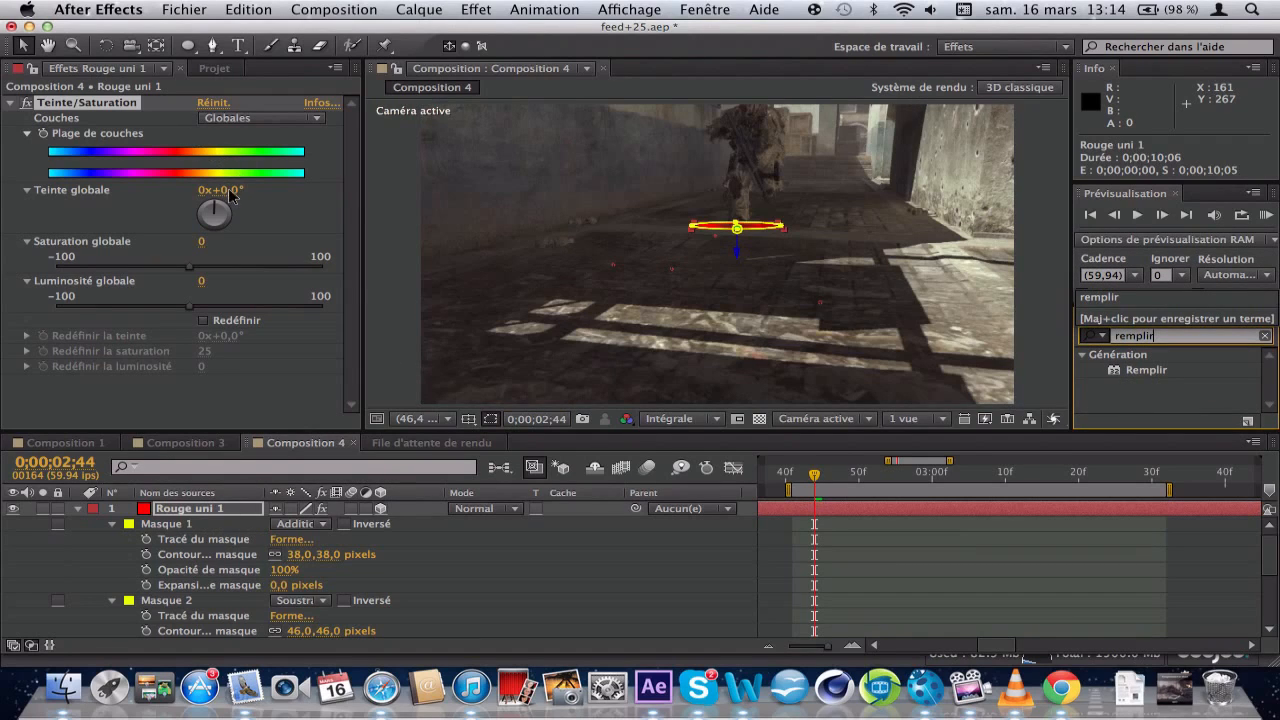
# - Set the Teinte globale of the Teinte/Saturation effect to 213° and deselect the layer to check the ring's color
pyautogui.moveTo(246, 188); pyautogui.dragTo(463, 244)
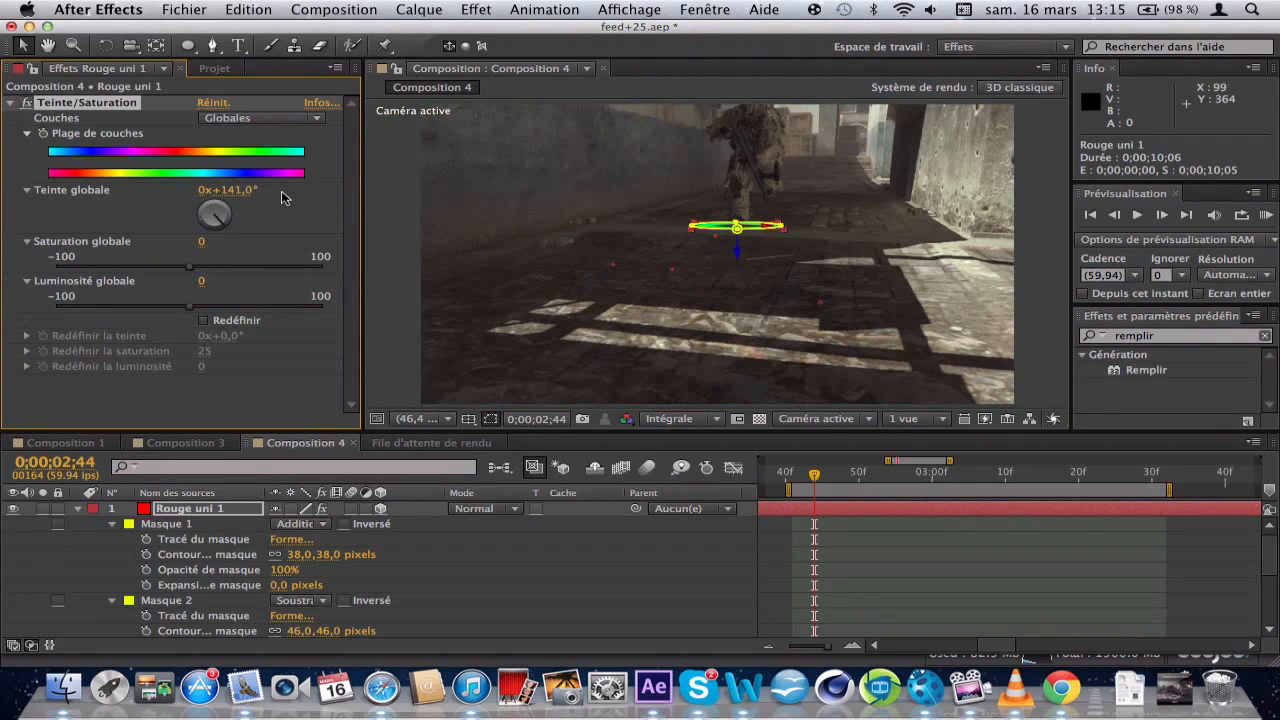
pyautogui.moveTo(324, 205)
pyautogui.mouseDown()
pyautogui.moveTo(333, 212)
pyautogui.moveTo(300, 196)
pyautogui.moveTo(321, 211)
pyautogui.mouseUp()
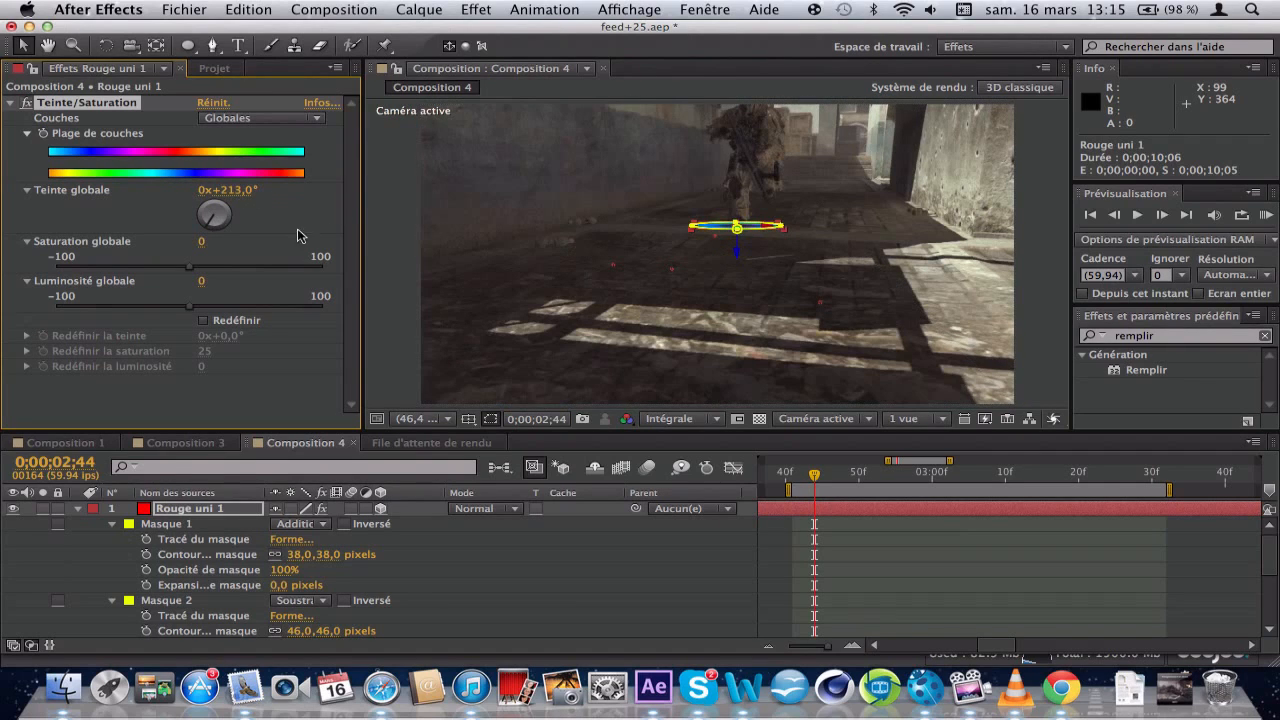
pyautogui.click(372, 234)
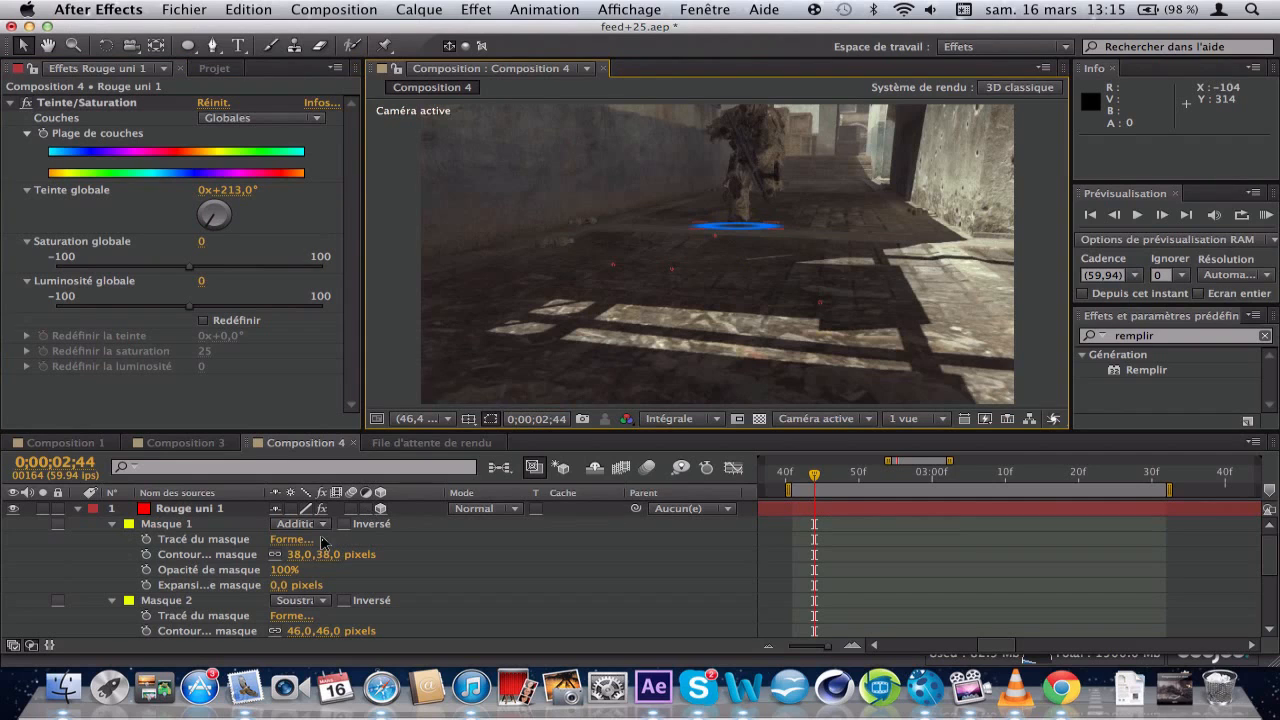
# - Set the blending mode of the Rouge uni 1 layer to Ecran and collapse the layer's properties
pyautogui.click(490, 516)
pyautogui.click(515, 582)
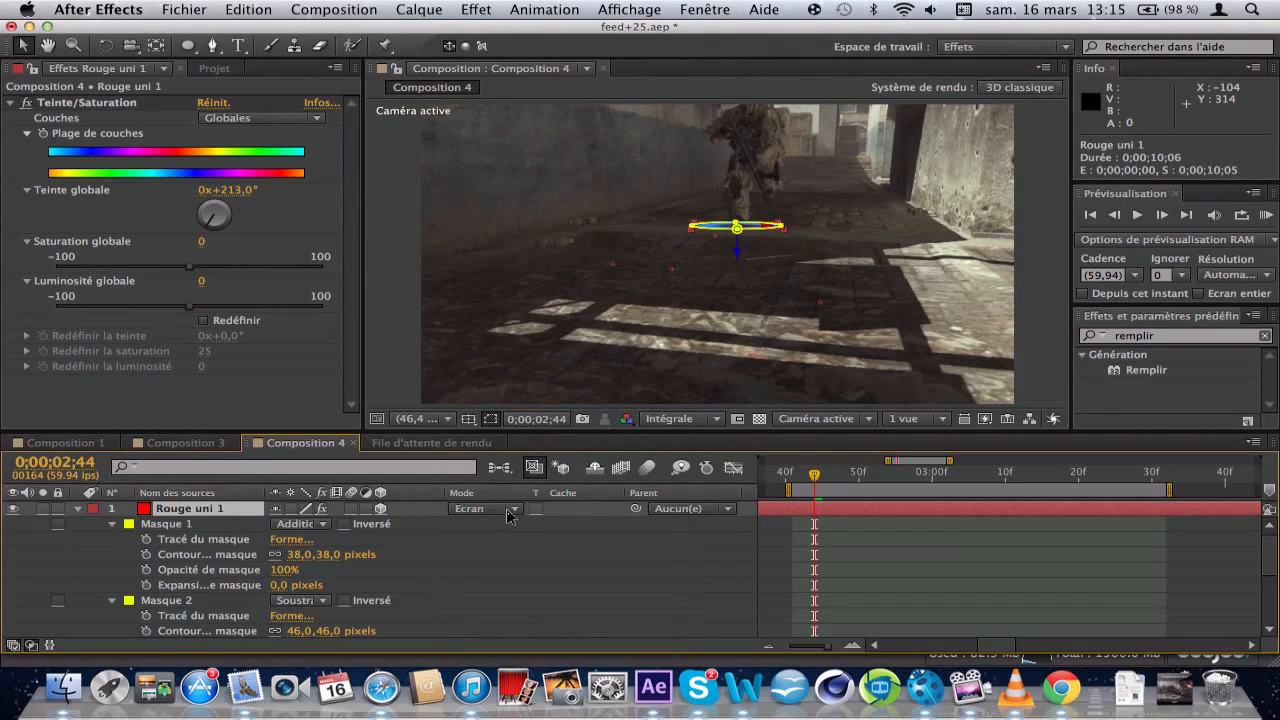
pyautogui.click(508, 511)
pyautogui.click(80, 512)
pyautogui.click(78, 509)
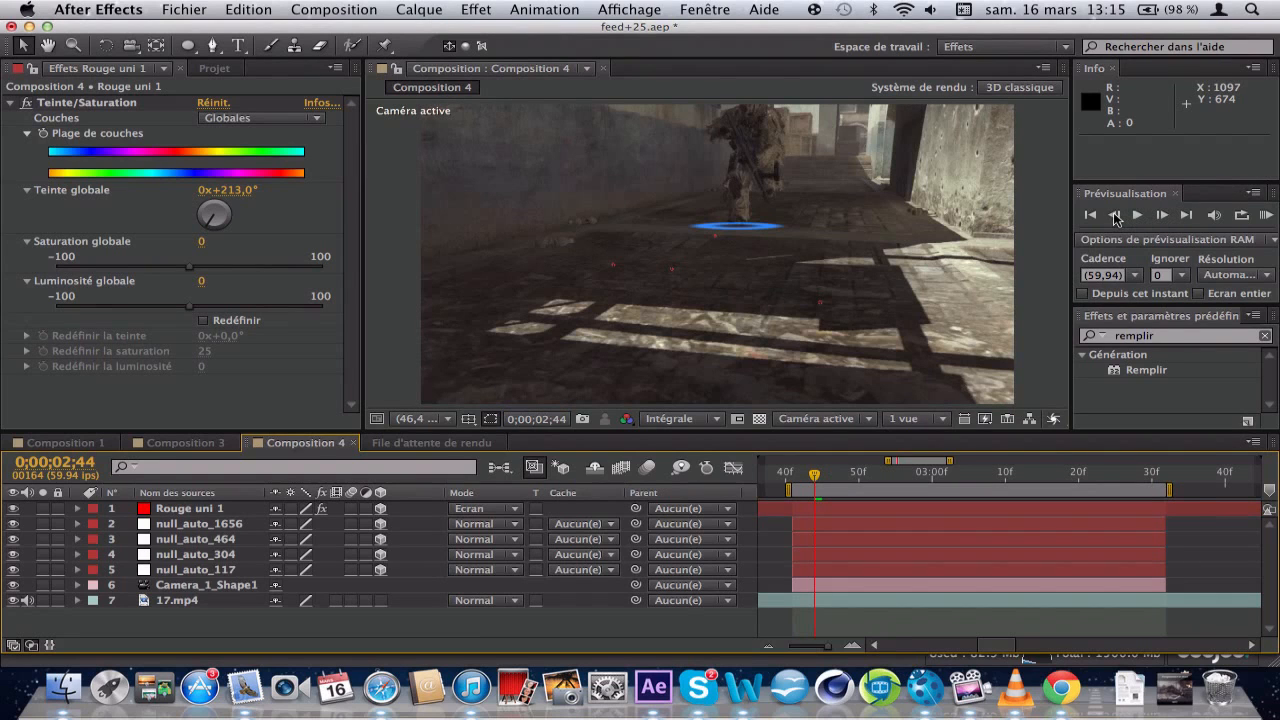
# - Split the Rouge uni 1 layer at 0;00;02;47 and delete the part before that frame
pyautogui.click(1116, 219)
pyautogui.click(1116, 219)
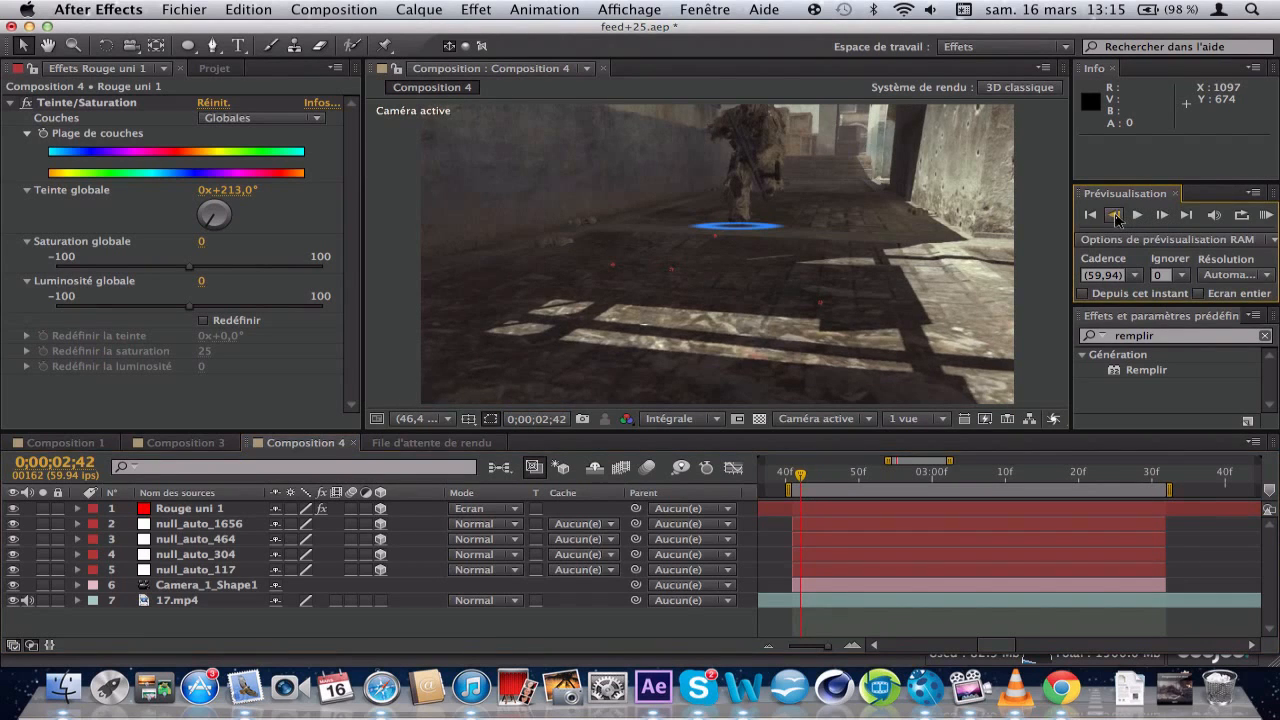
pyautogui.click(1162, 216)
pyautogui.click(1162, 216)
pyautogui.click(1162, 216)
pyautogui.click(1162, 216)
pyautogui.click(1162, 216)
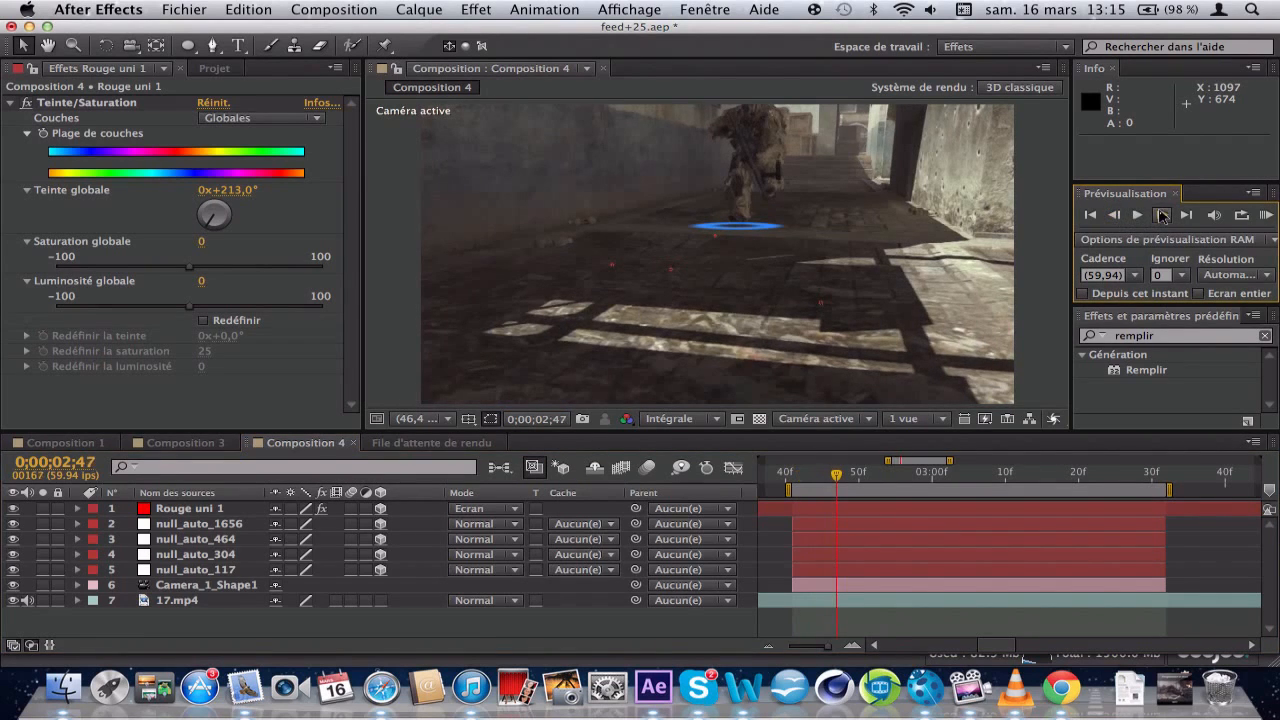
pyautogui.click(846, 514)
pyautogui.press('super+shift+d')
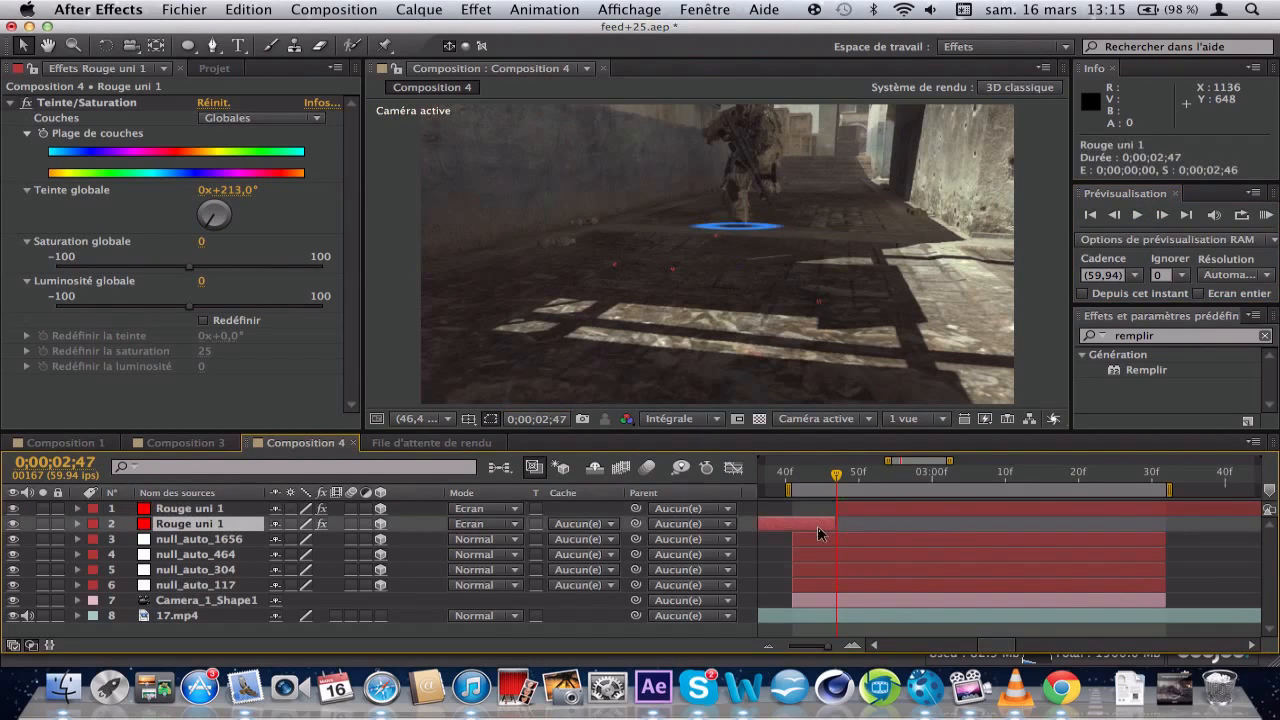
pyautogui.press('Delete')
# - At 0;00;02;47, set the Rouge uni 1 layer's Echelle to 0% and start keyframing both Echelle and Opacité
pyautogui.click(872, 512)
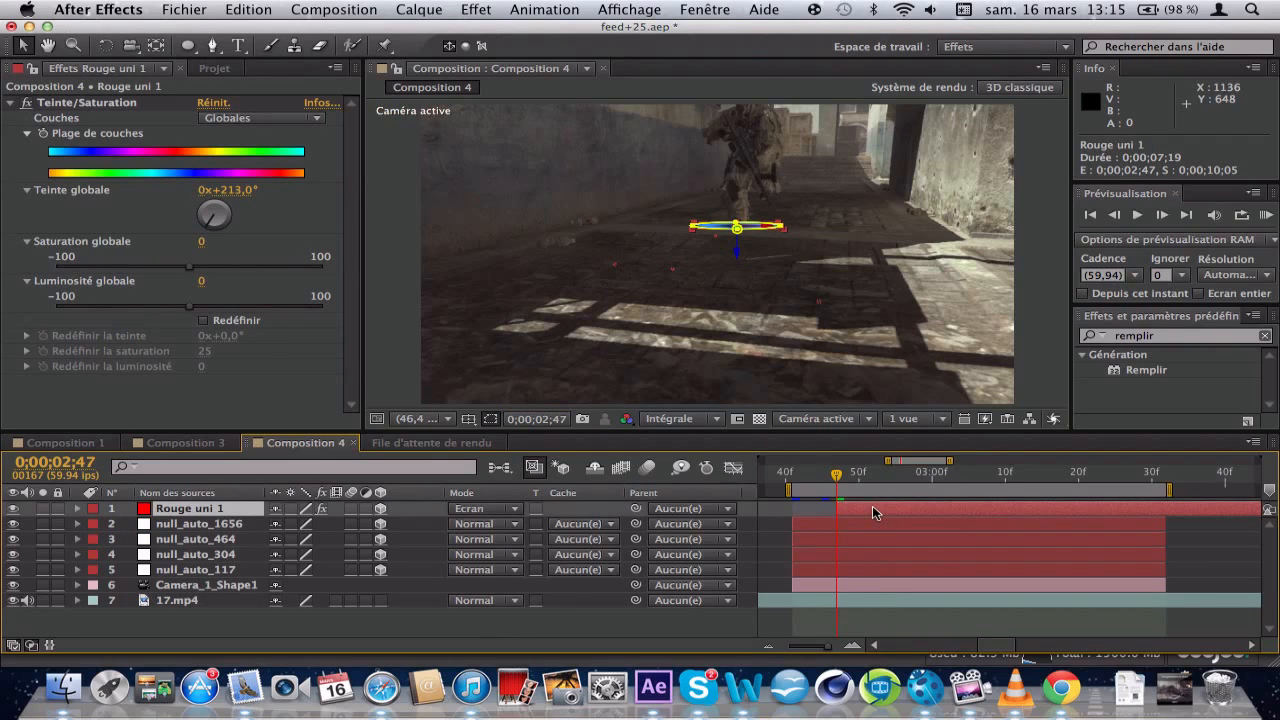
pyautogui.press('s')
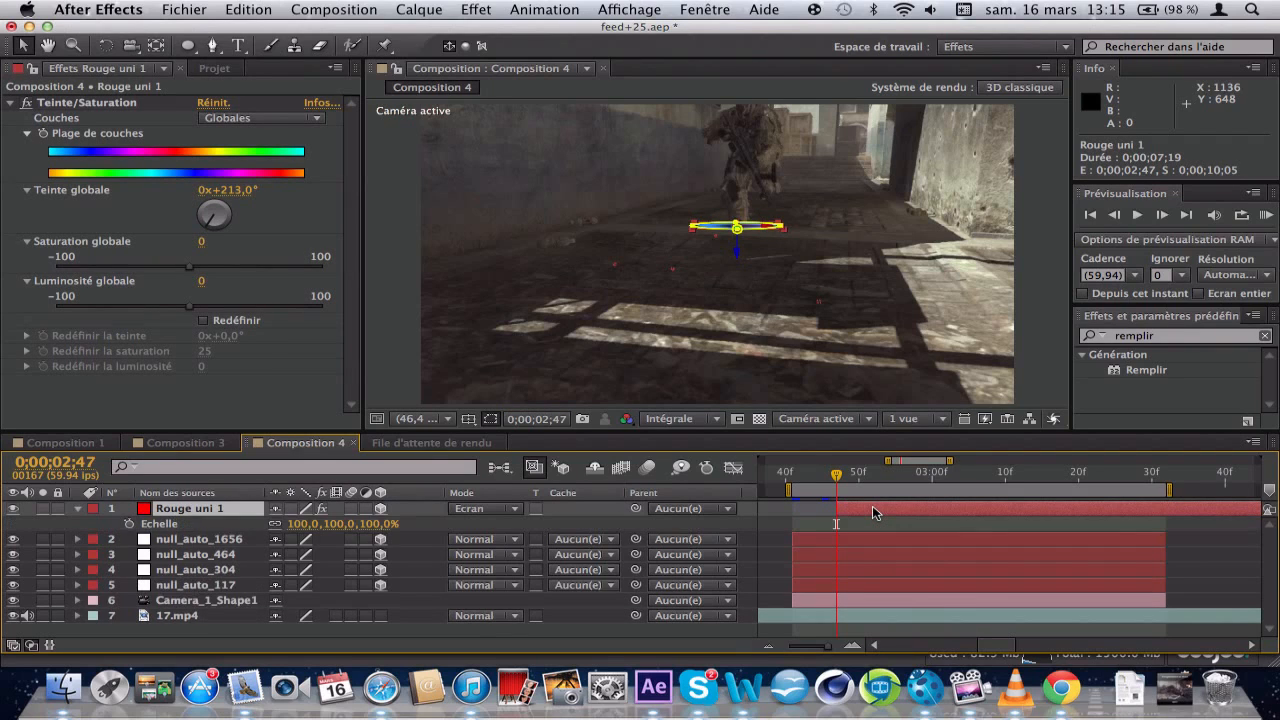
pyautogui.hotkey('shift', 't')
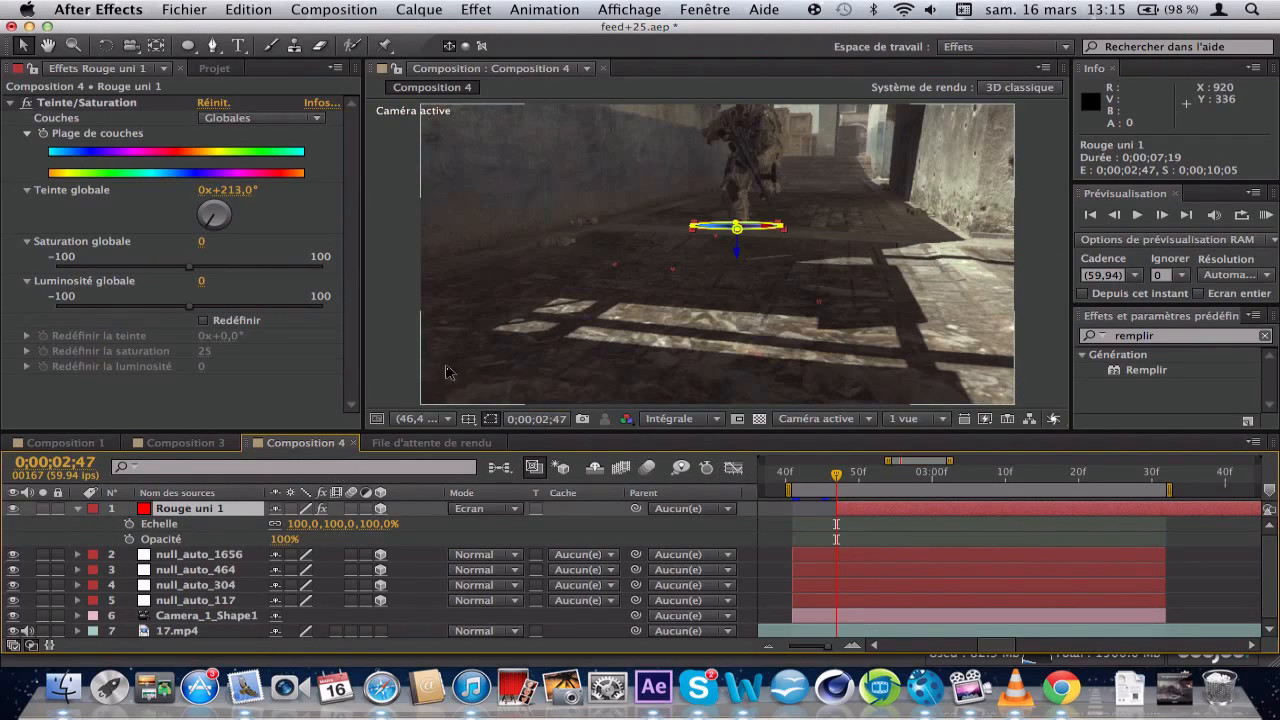
pyautogui.click(302, 525)
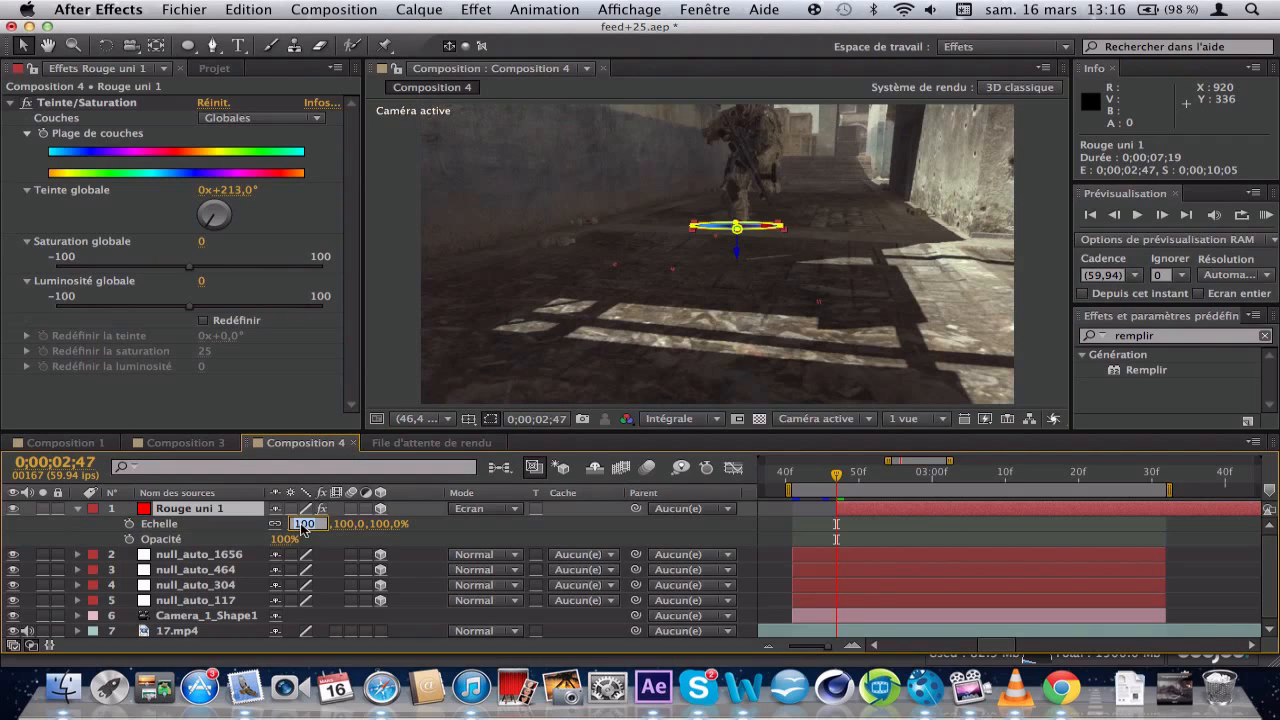
pyautogui.press('BackSpace')
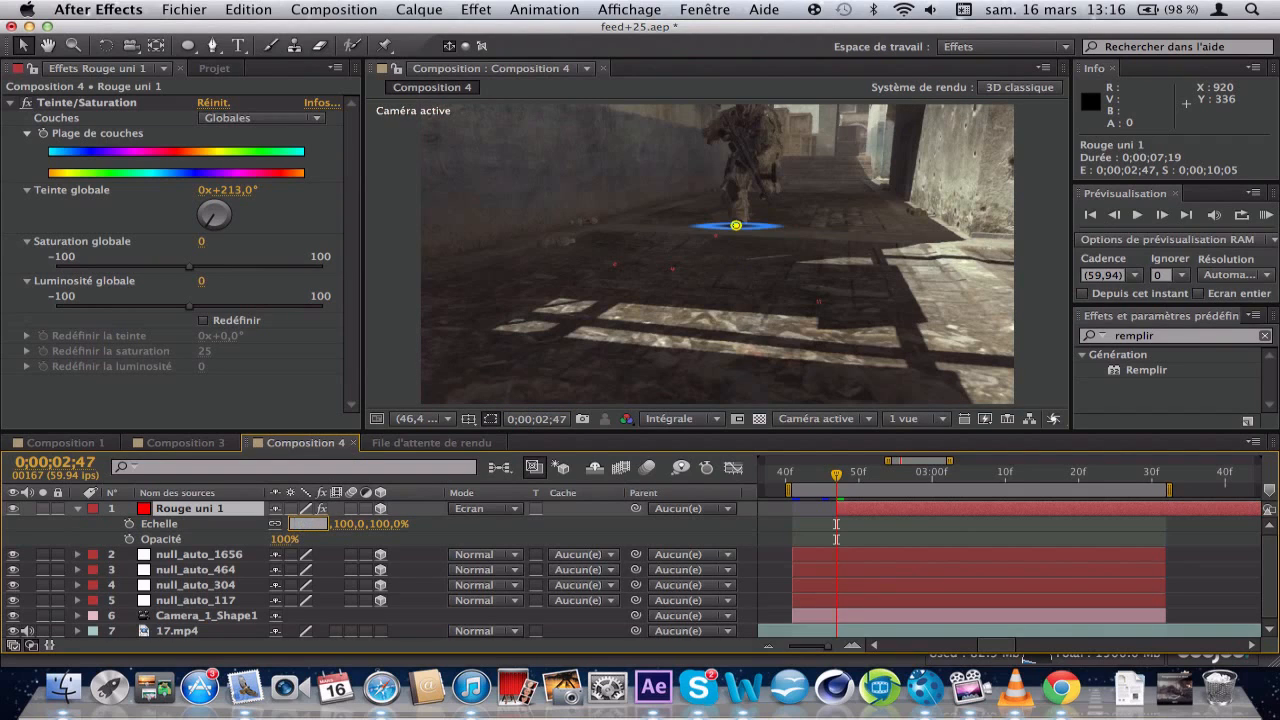
pyautogui.write('0')
pyautogui.press('Return')
pyautogui.click(128, 523)
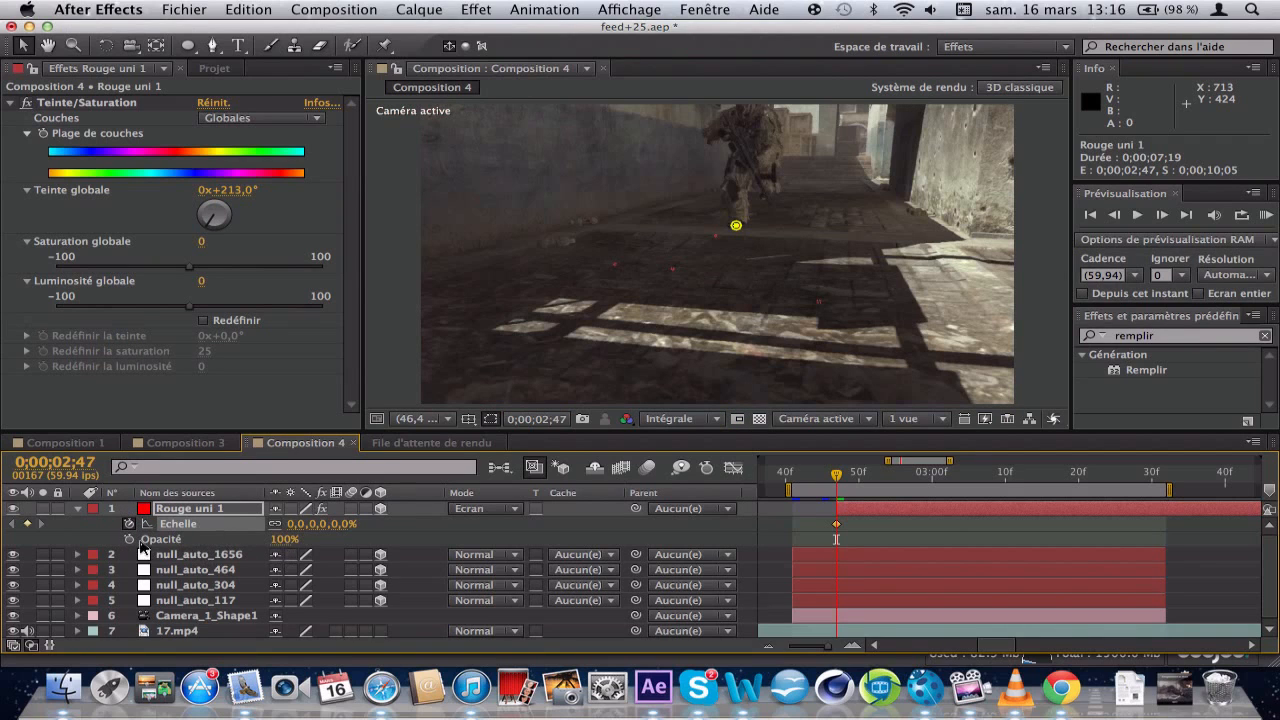
pyautogui.click(128, 539)
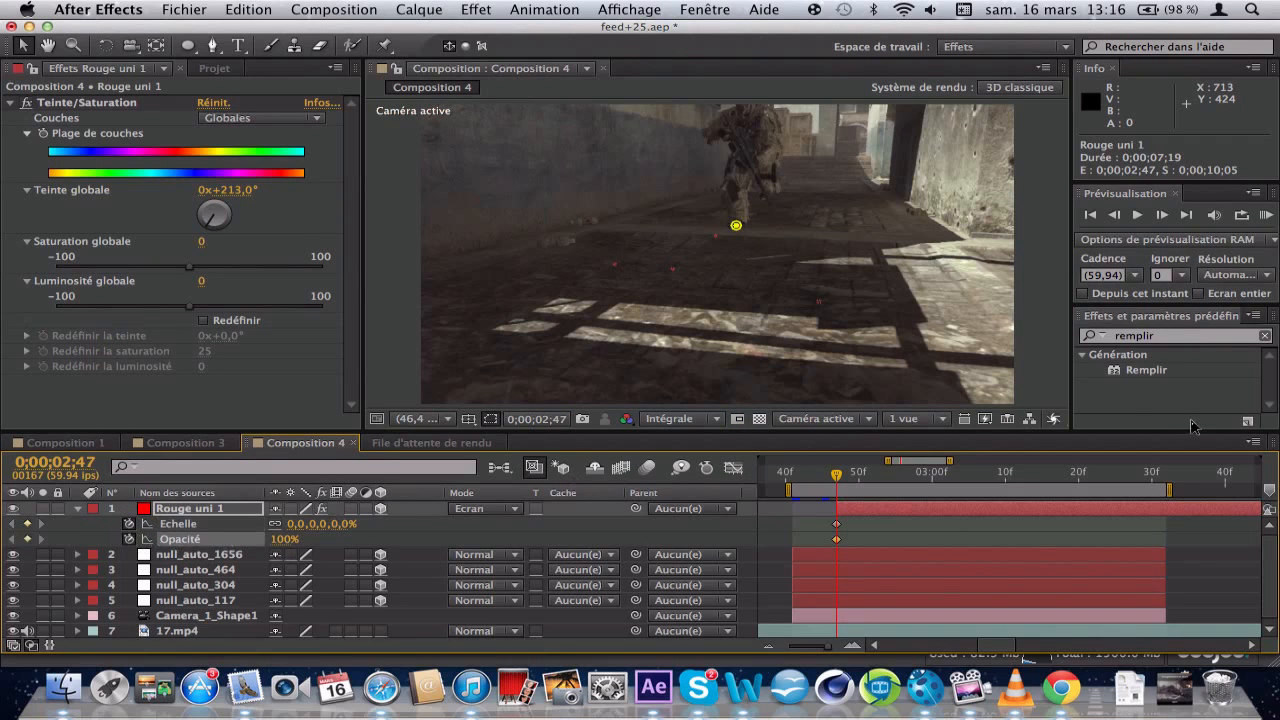
# - At 0;00;02;55, keyframe the Rouge uni 1 layer's Echelle at 150% and its Opacité at 100%
pyautogui.click(997, 474)
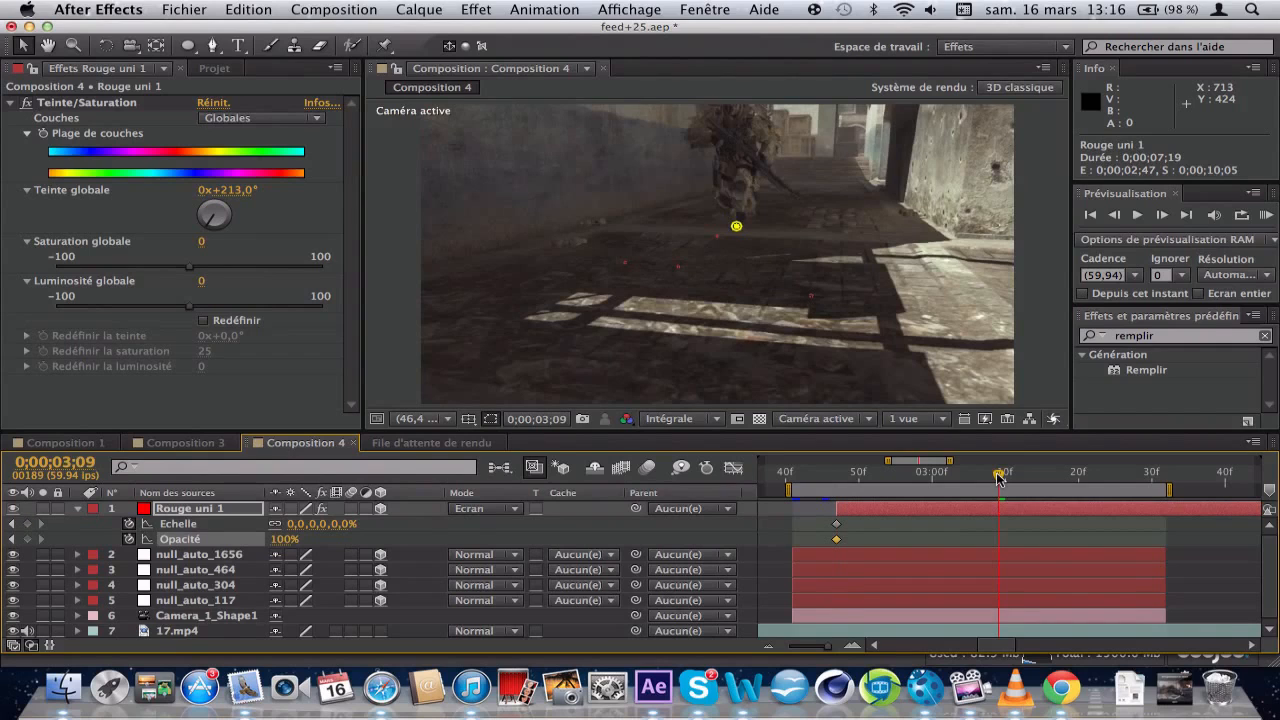
pyautogui.press('pagedown')
pyautogui.press('pagedown')
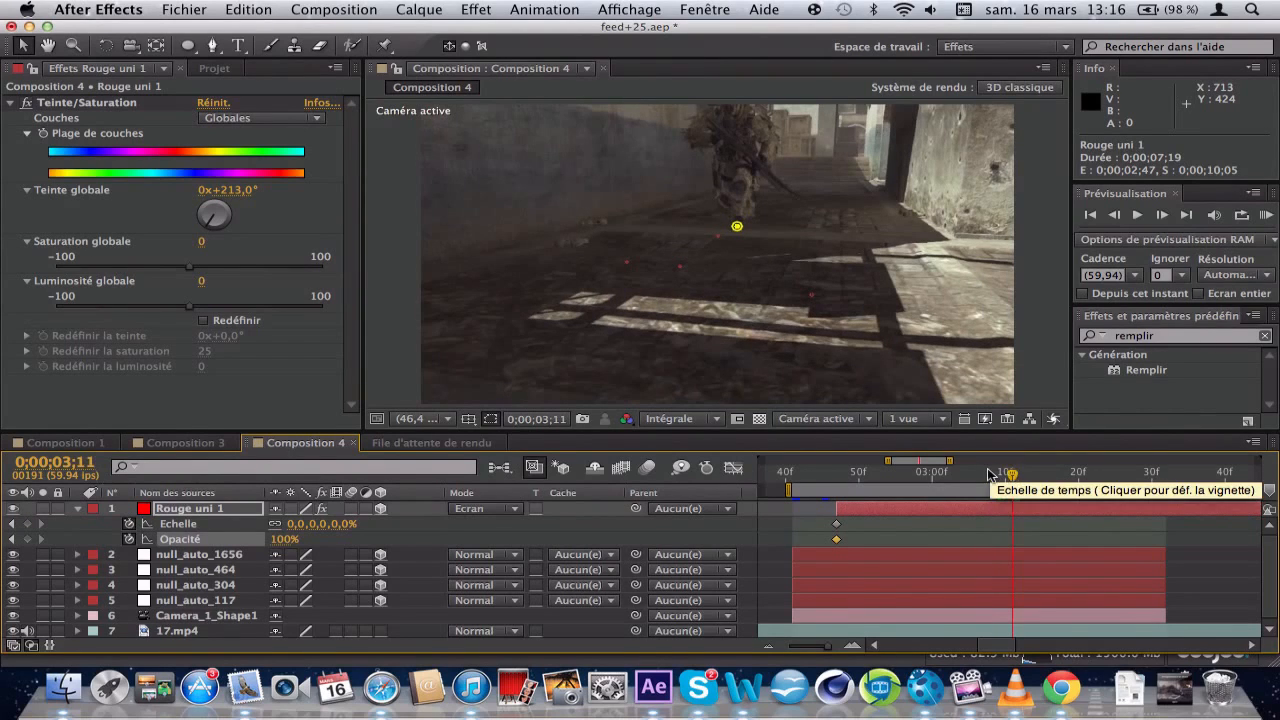
pyautogui.click(985, 474)
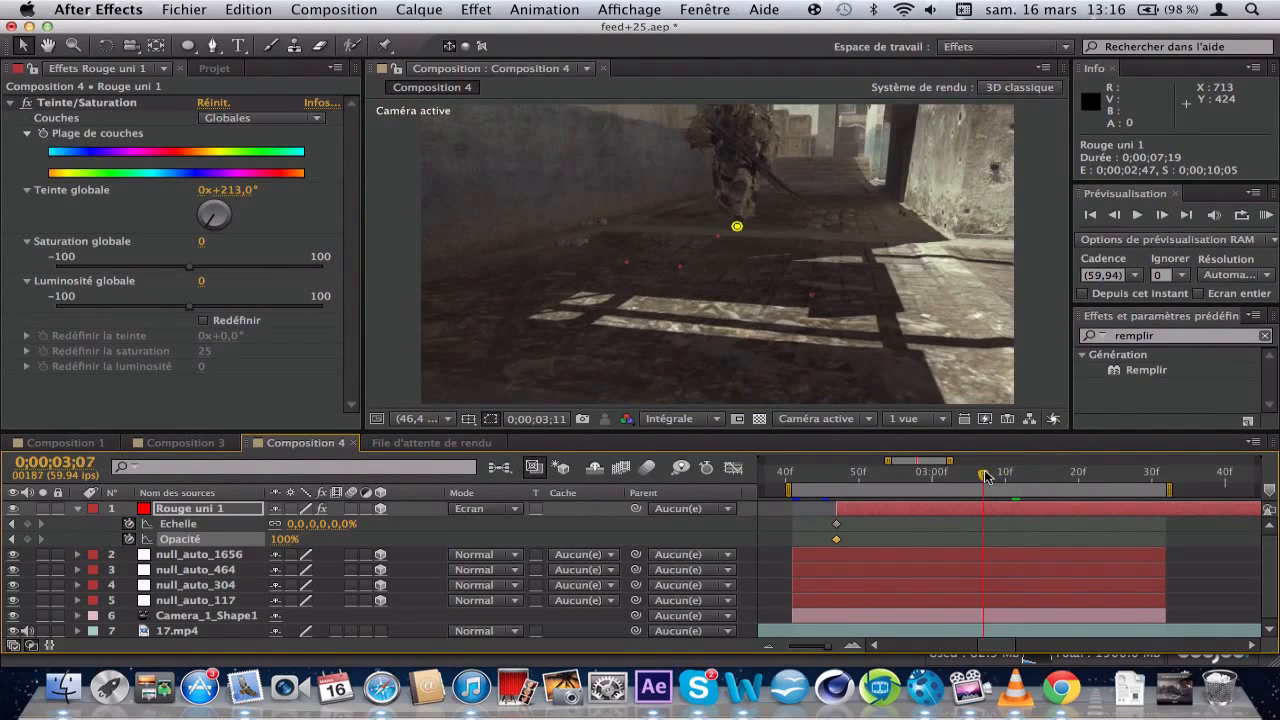
pyautogui.click(895, 476)
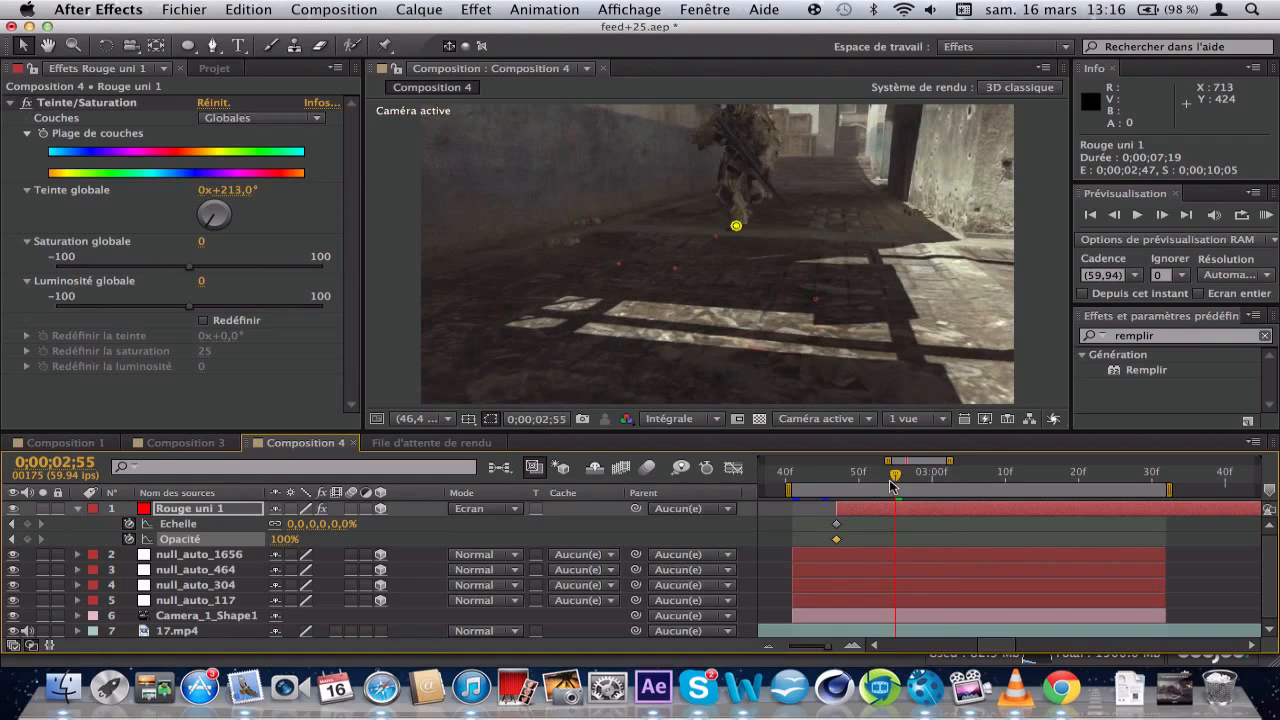
pyautogui.click(294, 524)
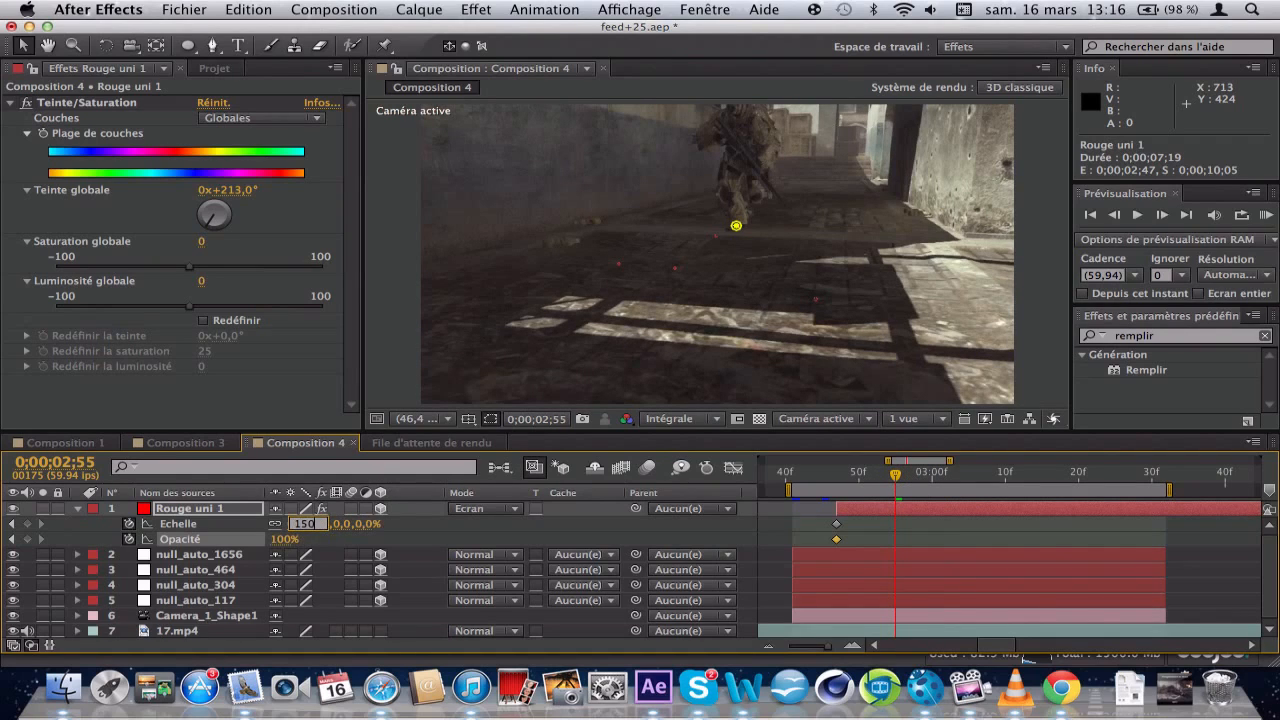
pyautogui.press('Return')
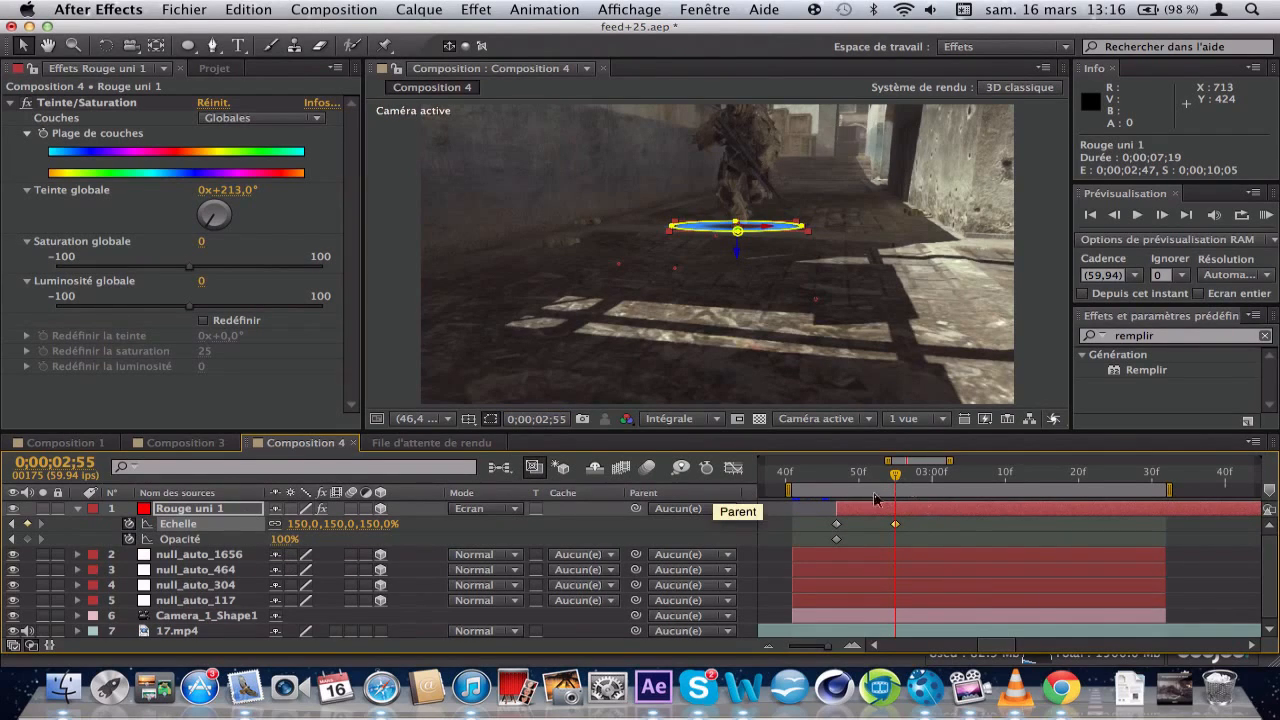
pyautogui.click(27, 539)
# - Keyframe the Rouge uni 1 layer's Opacité at 0% at 0;00;03;06
pyautogui.click(909, 480)
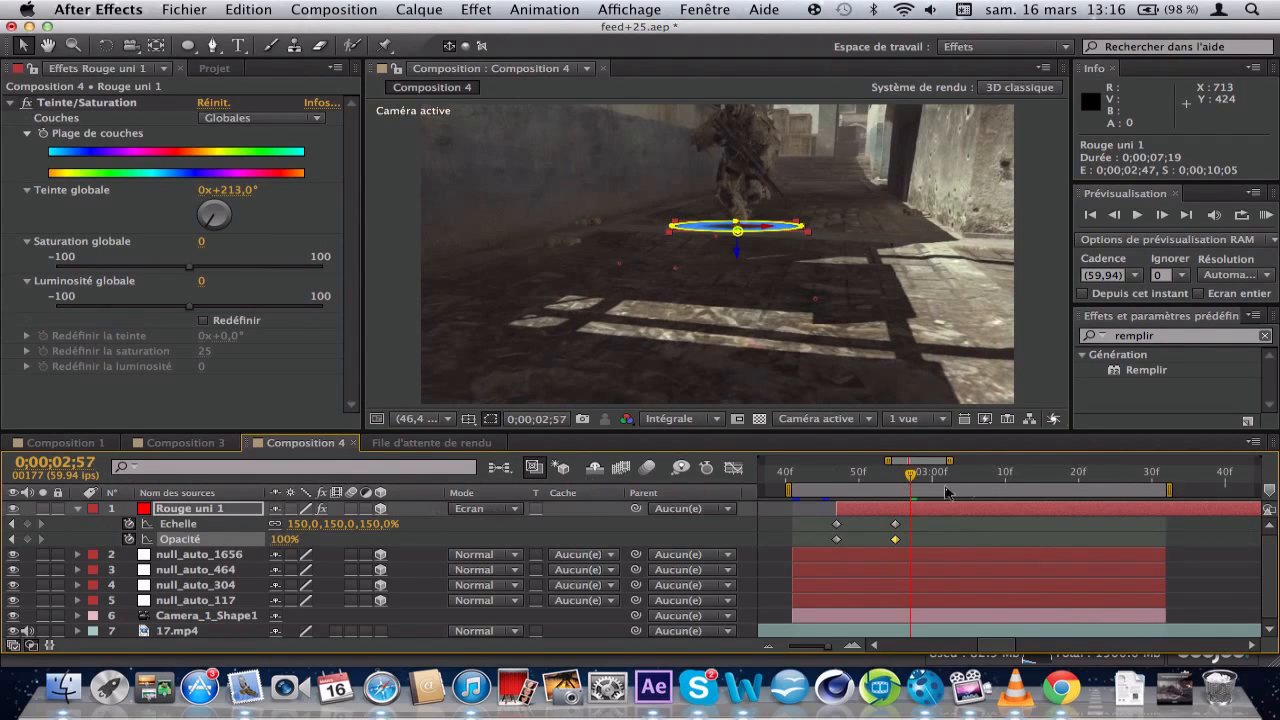
pyautogui.click(940, 472)
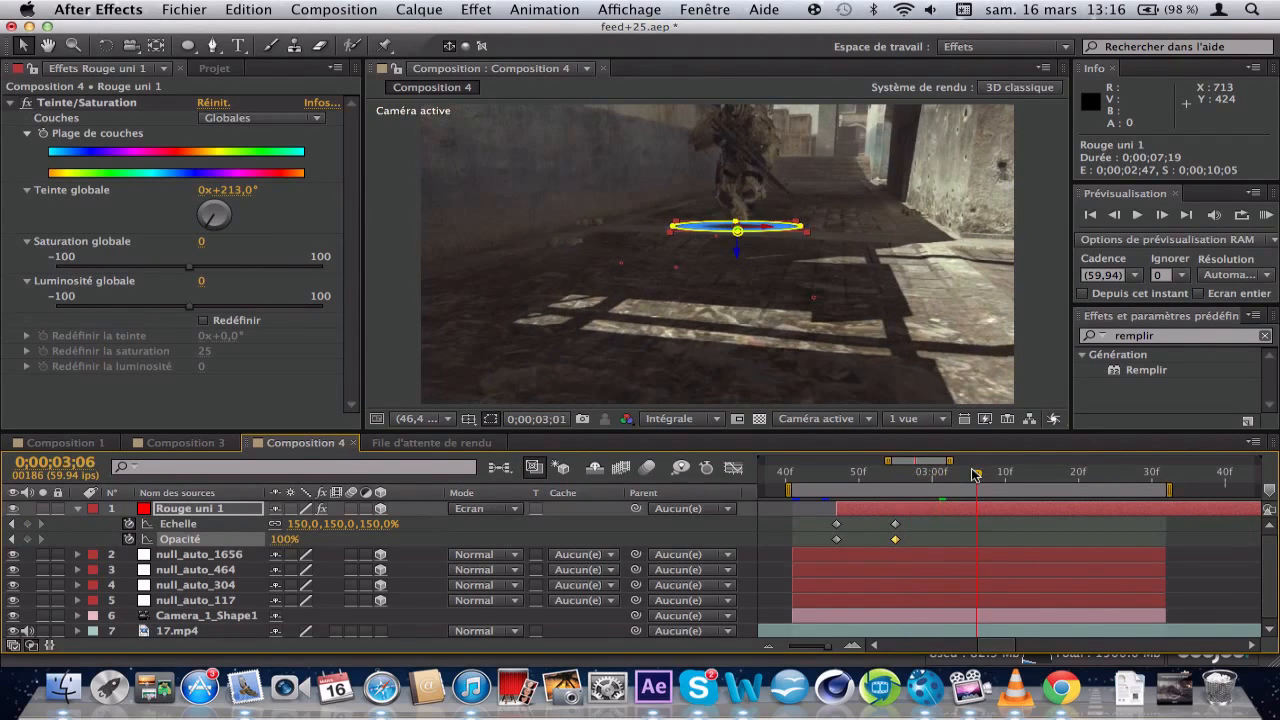
pyautogui.click(284, 539)
pyautogui.write('0')
pyautogui.press('Return')
# - Move the second Opacité keyframe to 0;00;02;59 and the second Echelle keyframe to 0;00;02;58, and scrub back to check the timing
pyautogui.moveTo(895, 539); pyautogui.dragTo(924, 539)
pyautogui.click(918, 477)
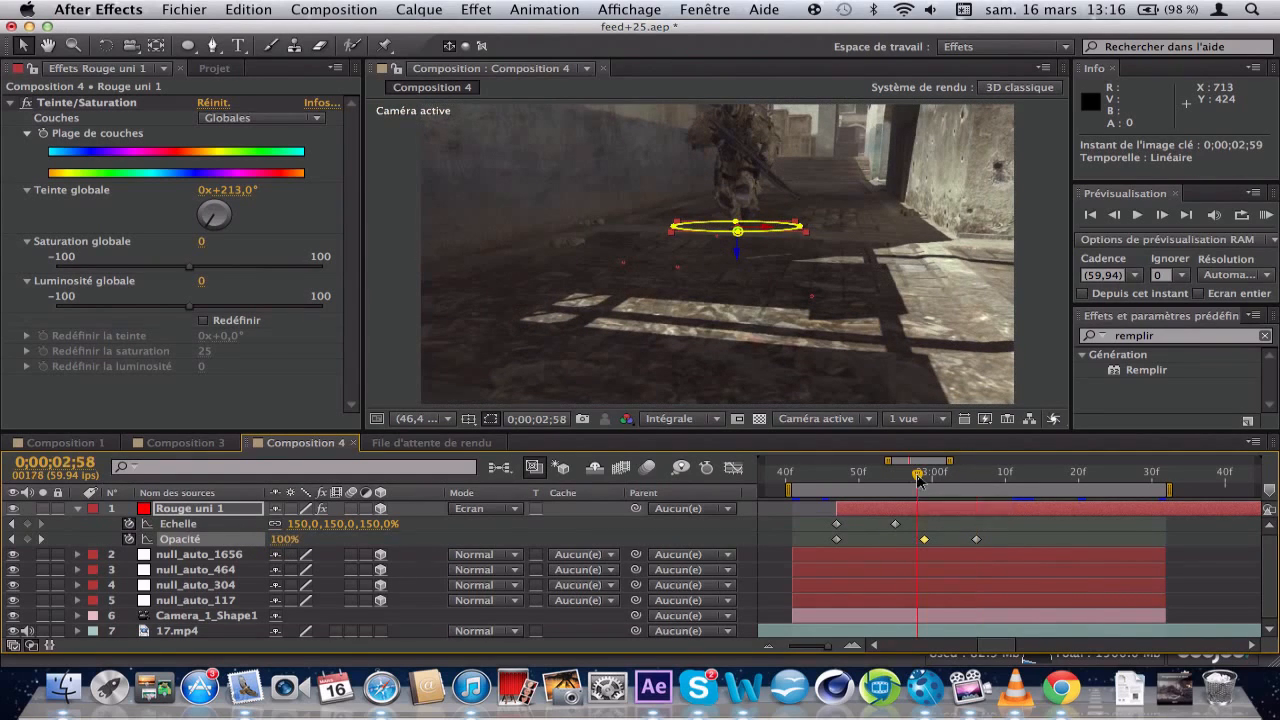
pyautogui.click(894, 524)
pyautogui.moveTo(918, 530); pyautogui.dragTo(917, 528)
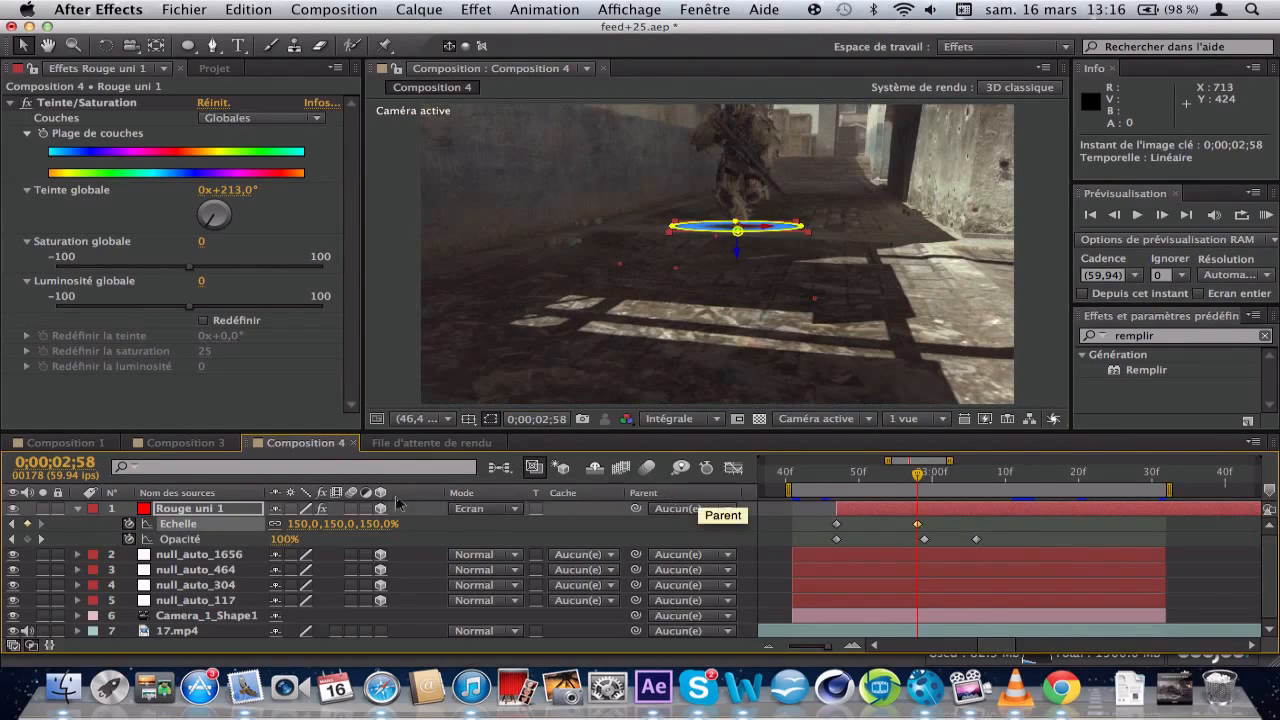
pyautogui.click(866, 473)
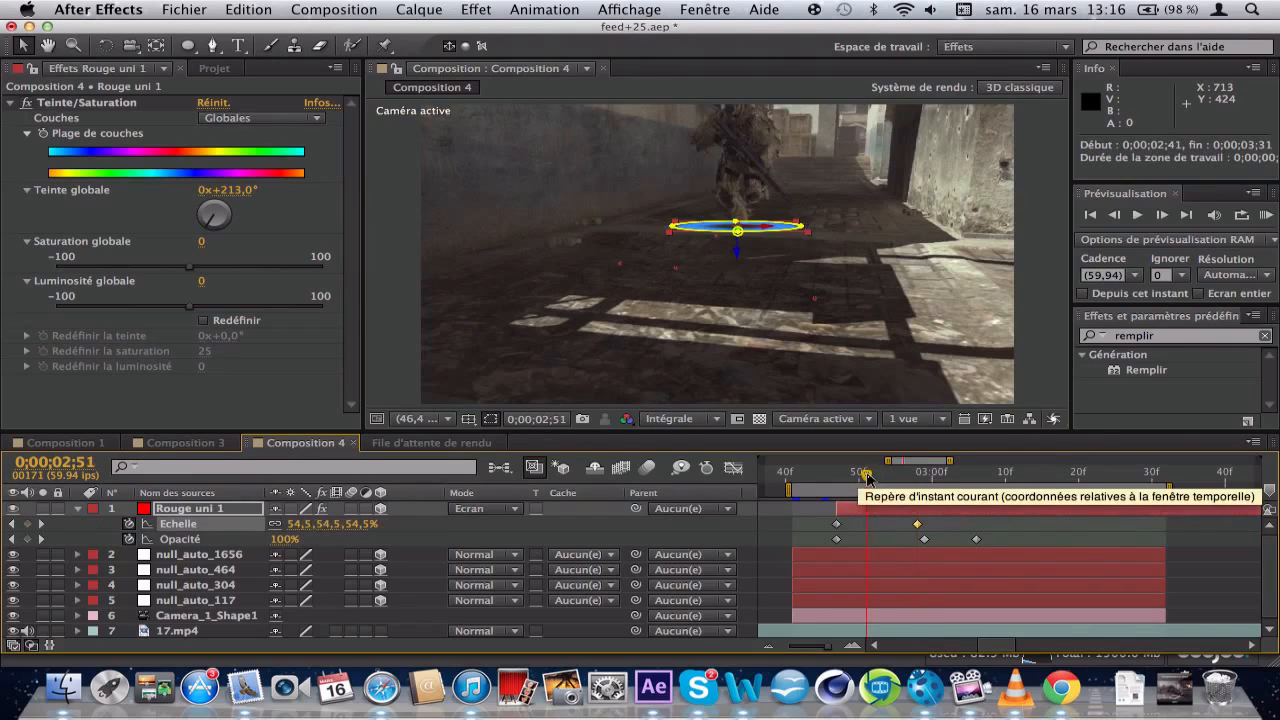
pyautogui.click(900, 508)
pyautogui.press('super+shift+c')
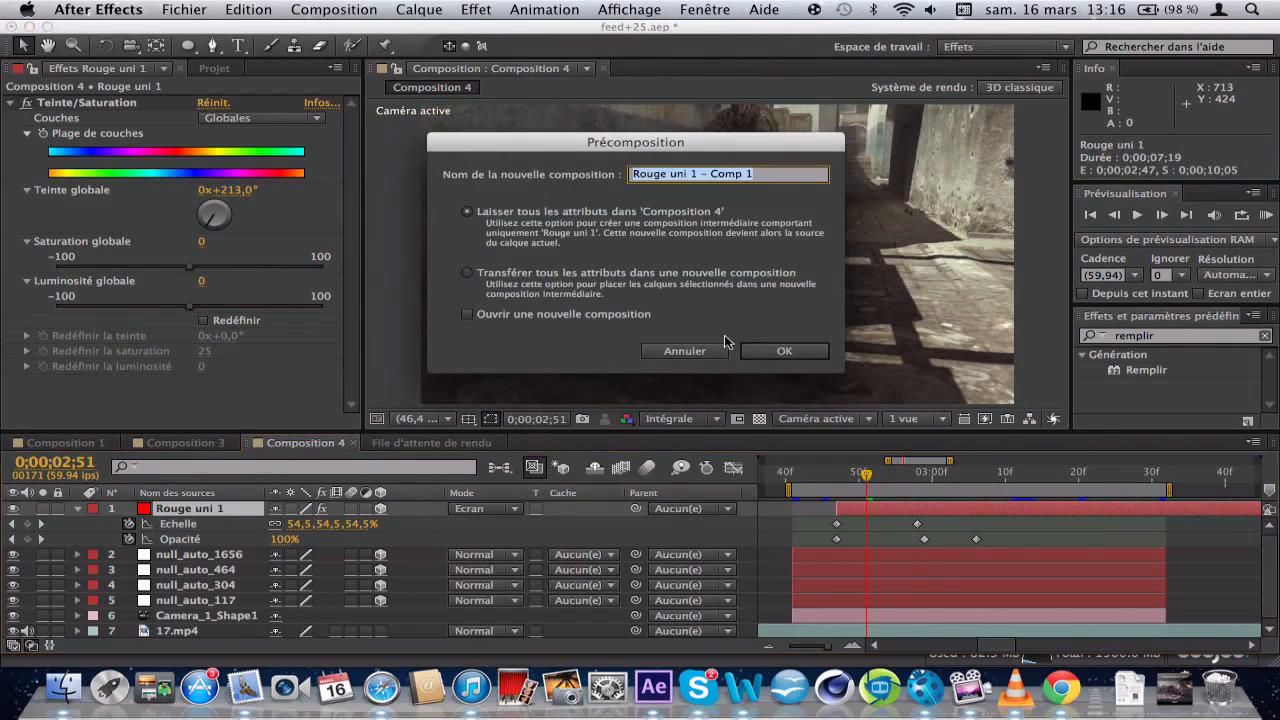
pyautogui.click(503, 272)
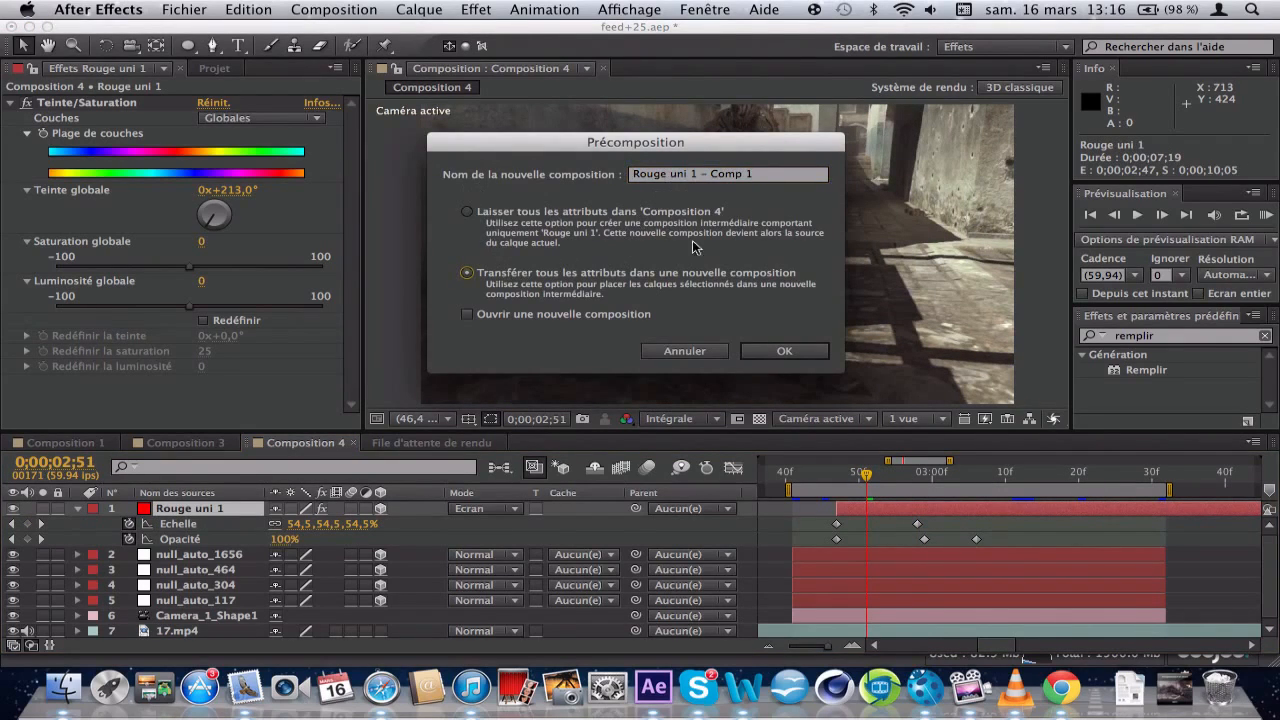
pyautogui.click(668, 355)
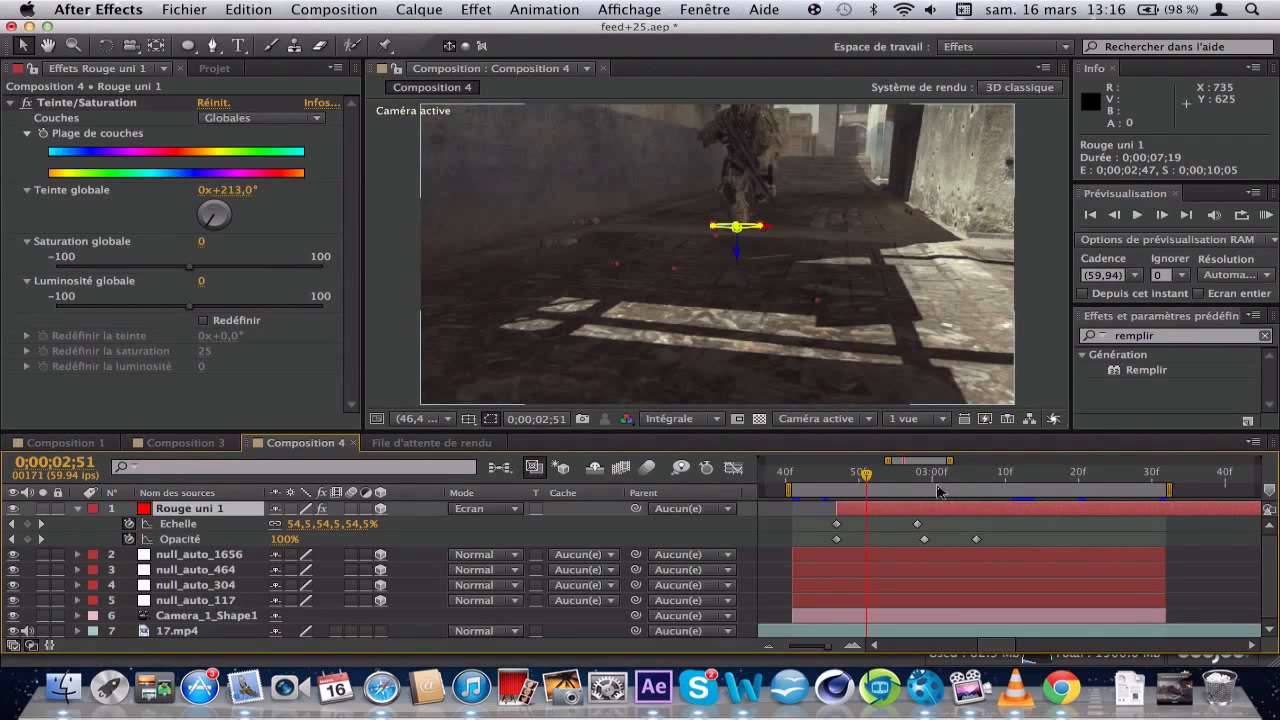
# - Go to 0;00;03;03 and zoom the composition view to 50% around the ring to inspect its fade-out
pyautogui.click(927, 484)
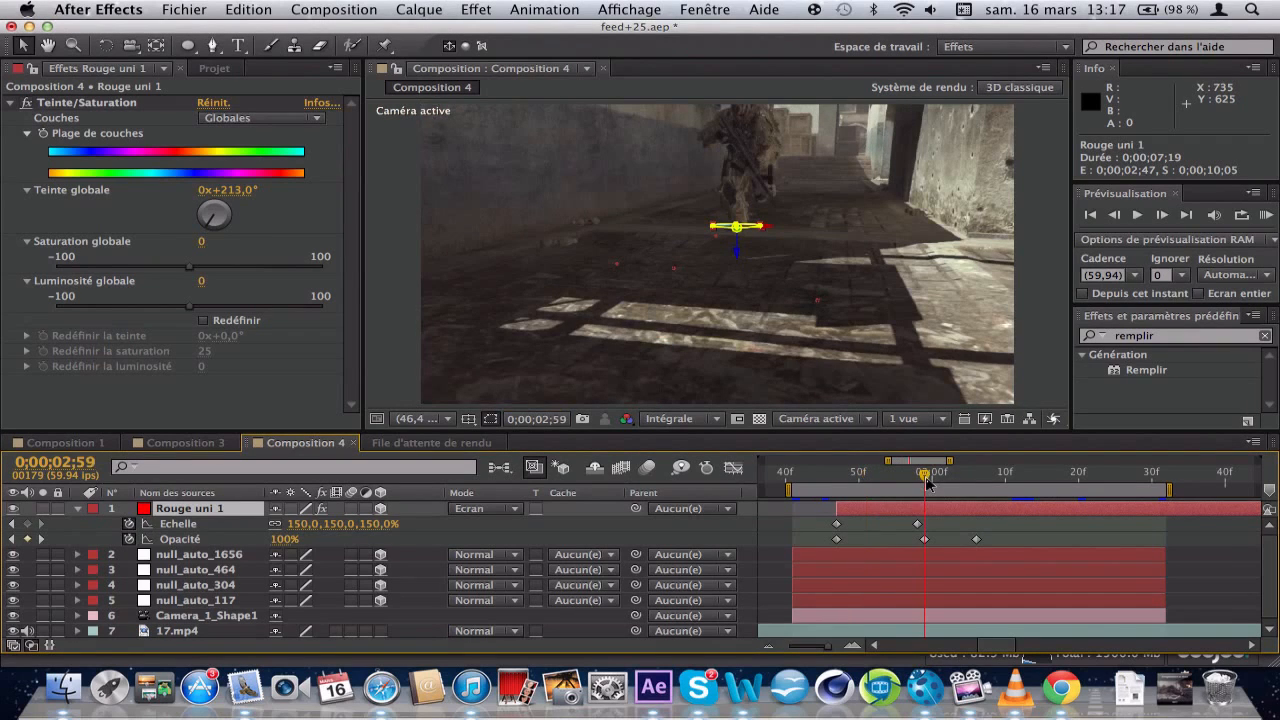
pyautogui.click(956, 479)
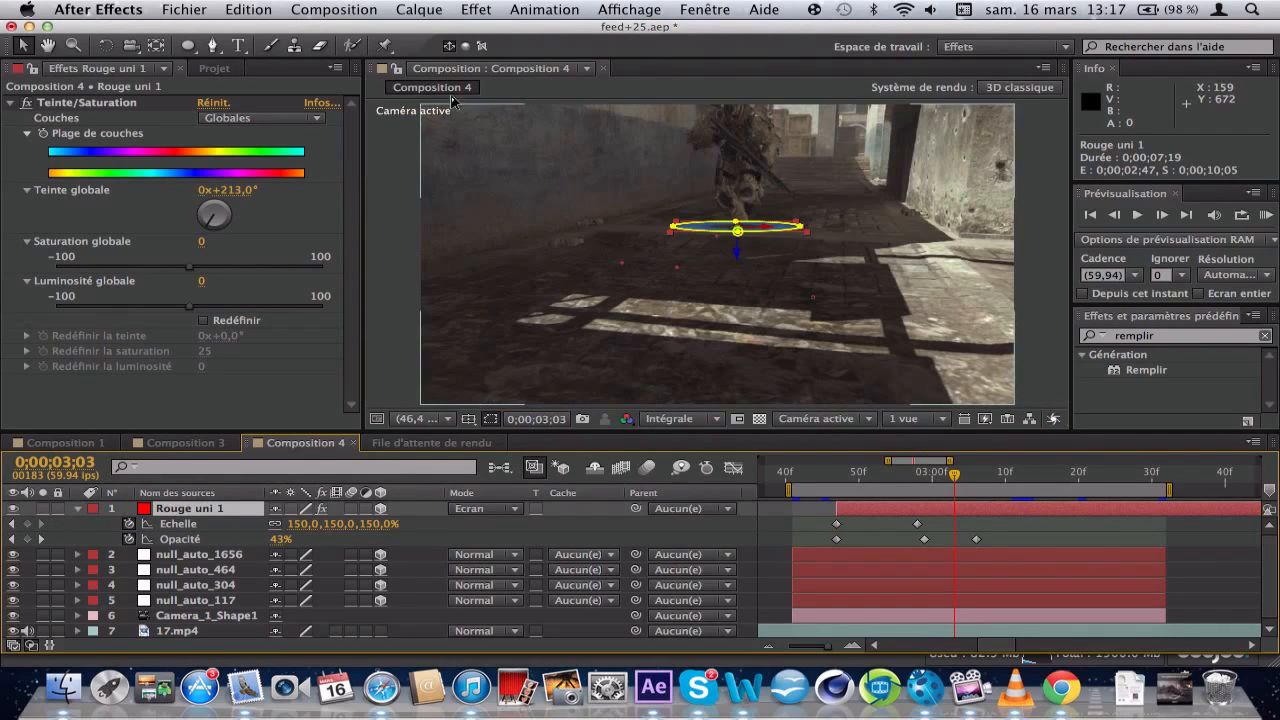
pyautogui.click(72, 46)
pyautogui.click(745, 206)
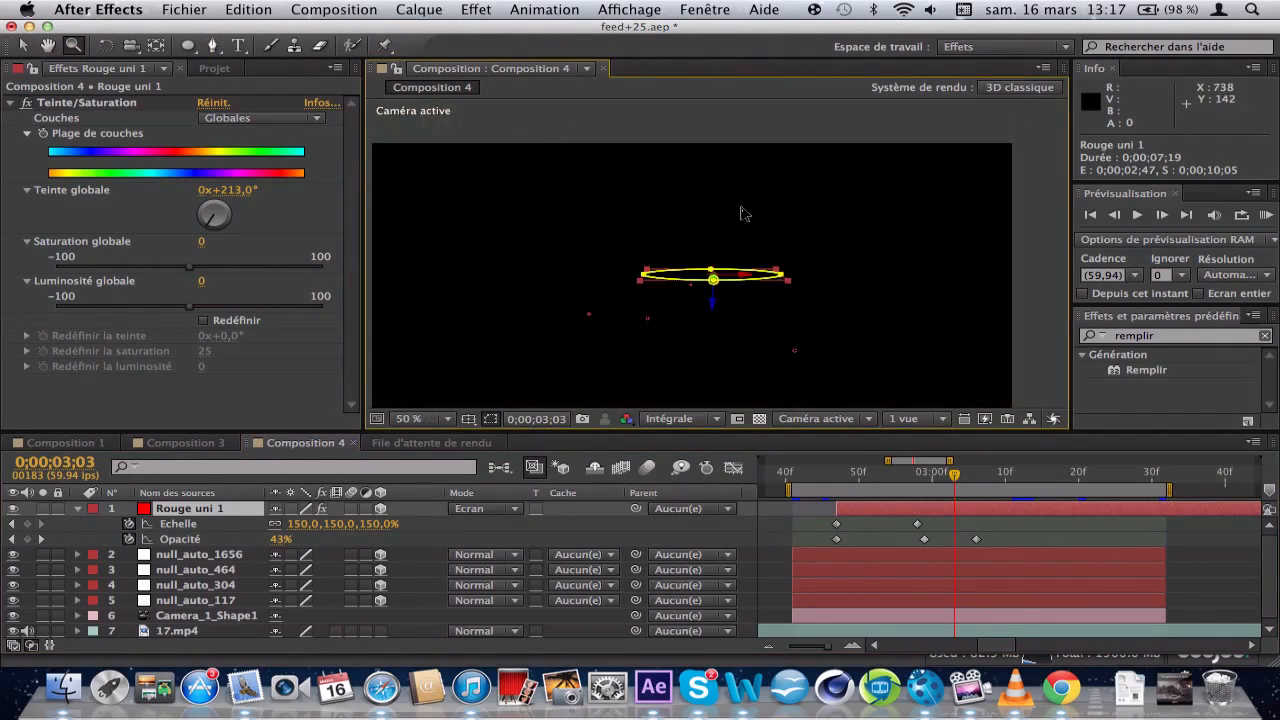
# - At 0;00;02;53, create a new red 1280 × 720 px solid above the ring layer and hide it
pyautogui.click(738, 262)
pyautogui.click(678, 281)
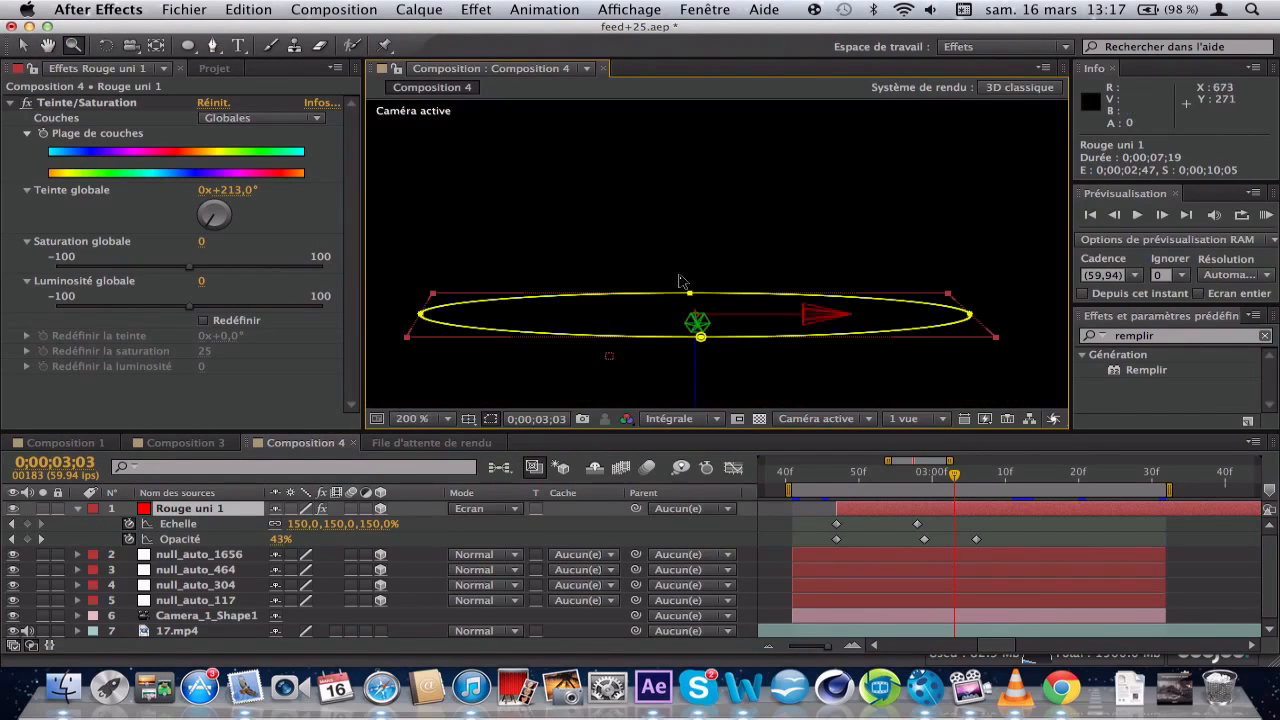
pyautogui.press('v')
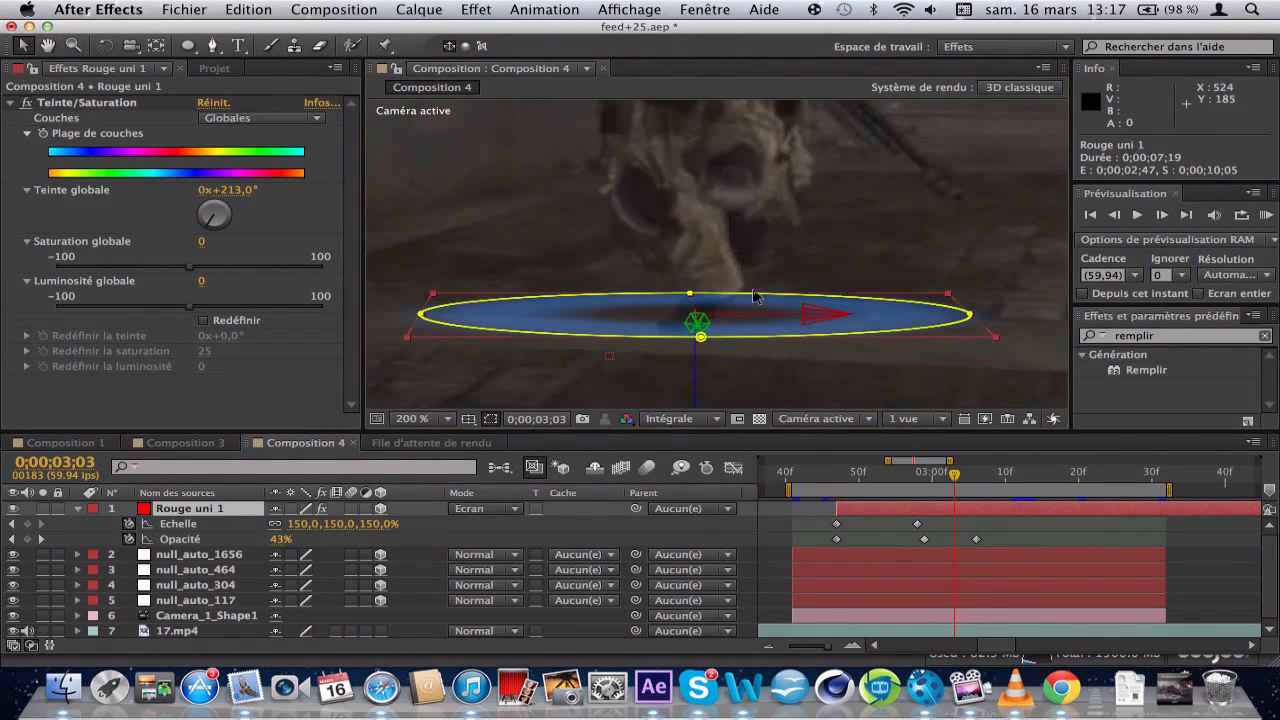
pyautogui.click(884, 476)
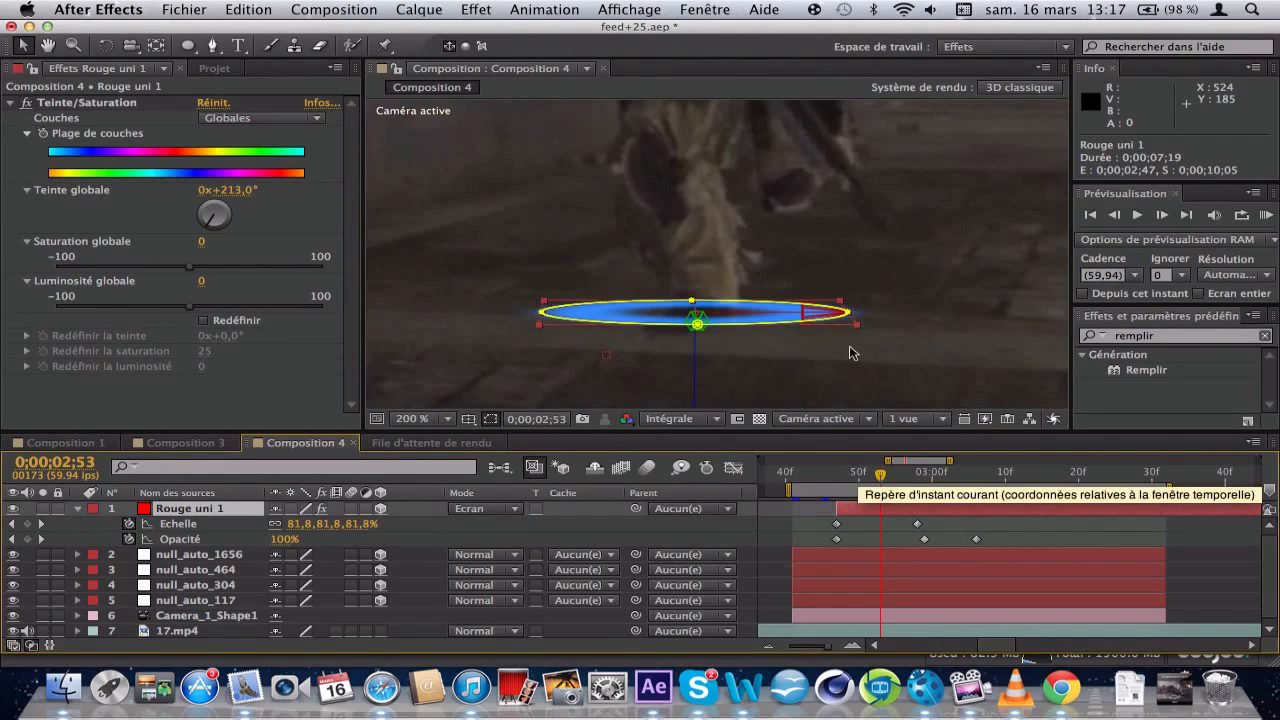
pyautogui.click(437, 8)
pyautogui.moveTo(334, 9)
pyautogui.moveTo(419, 9)
pyautogui.moveTo(430, 31)
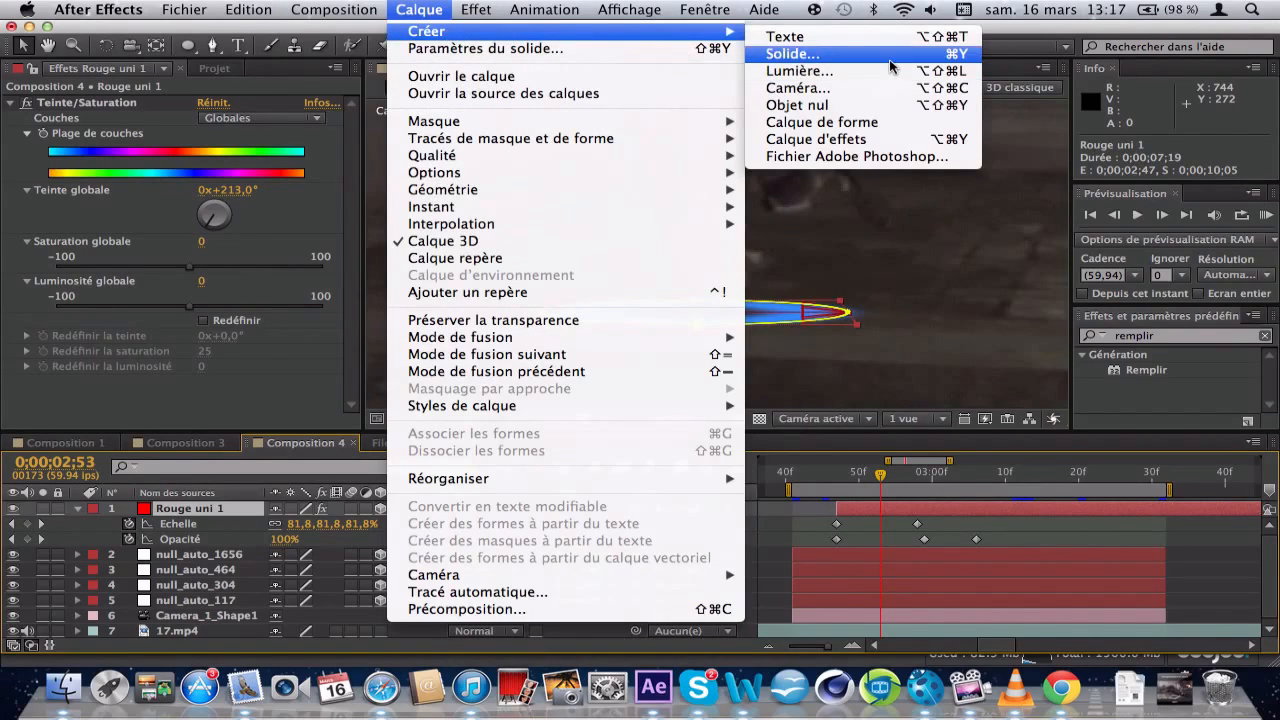
pyautogui.click(890, 66)
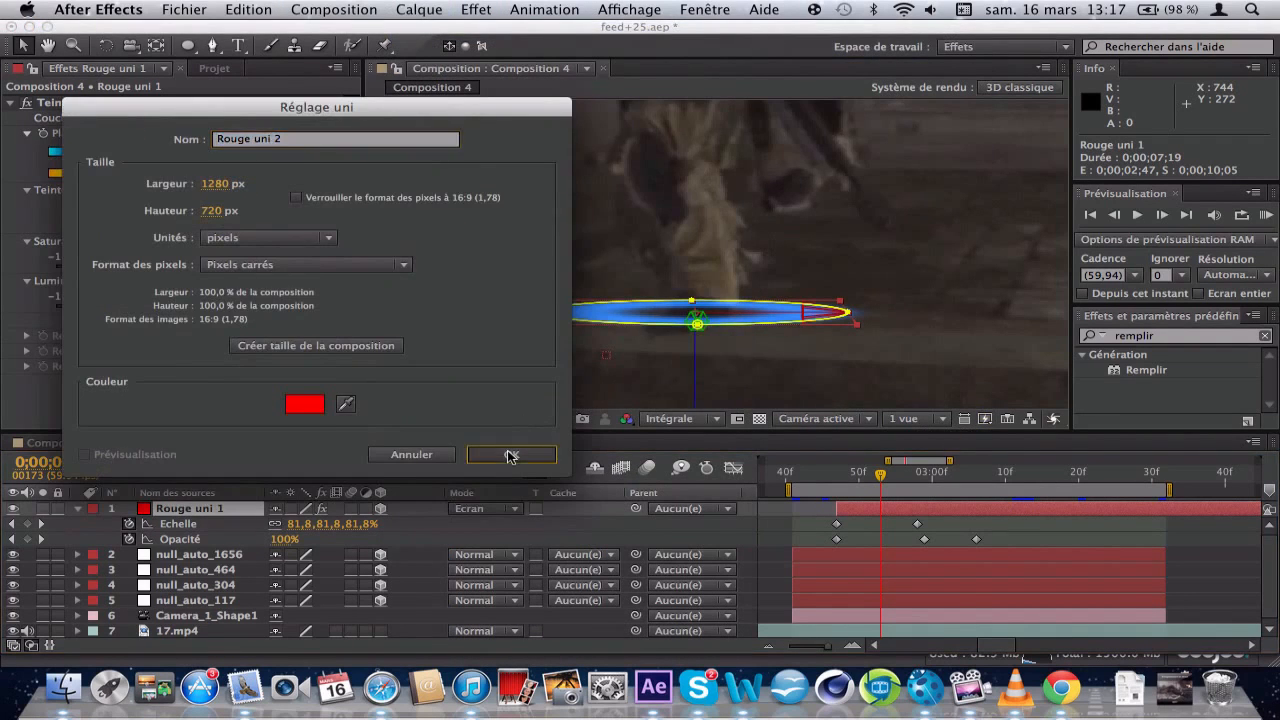
pyautogui.click(508, 452)
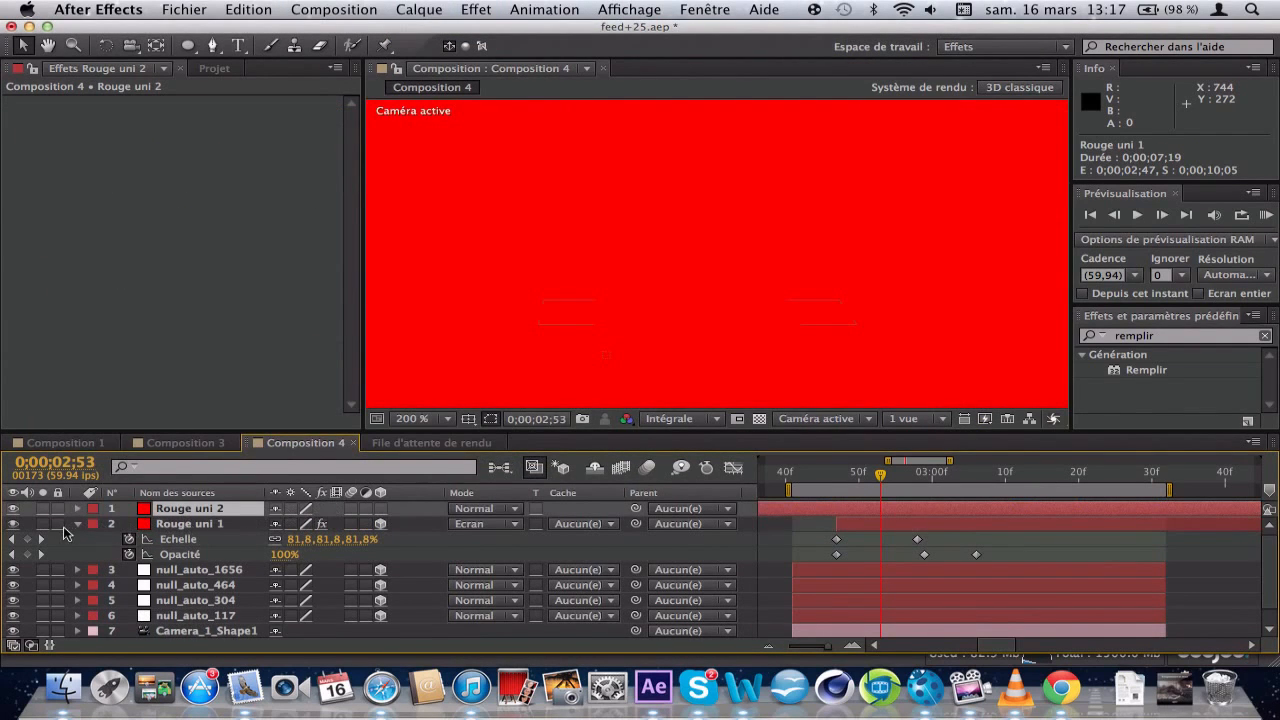
pyautogui.click(76, 523)
pyautogui.click(13, 508)
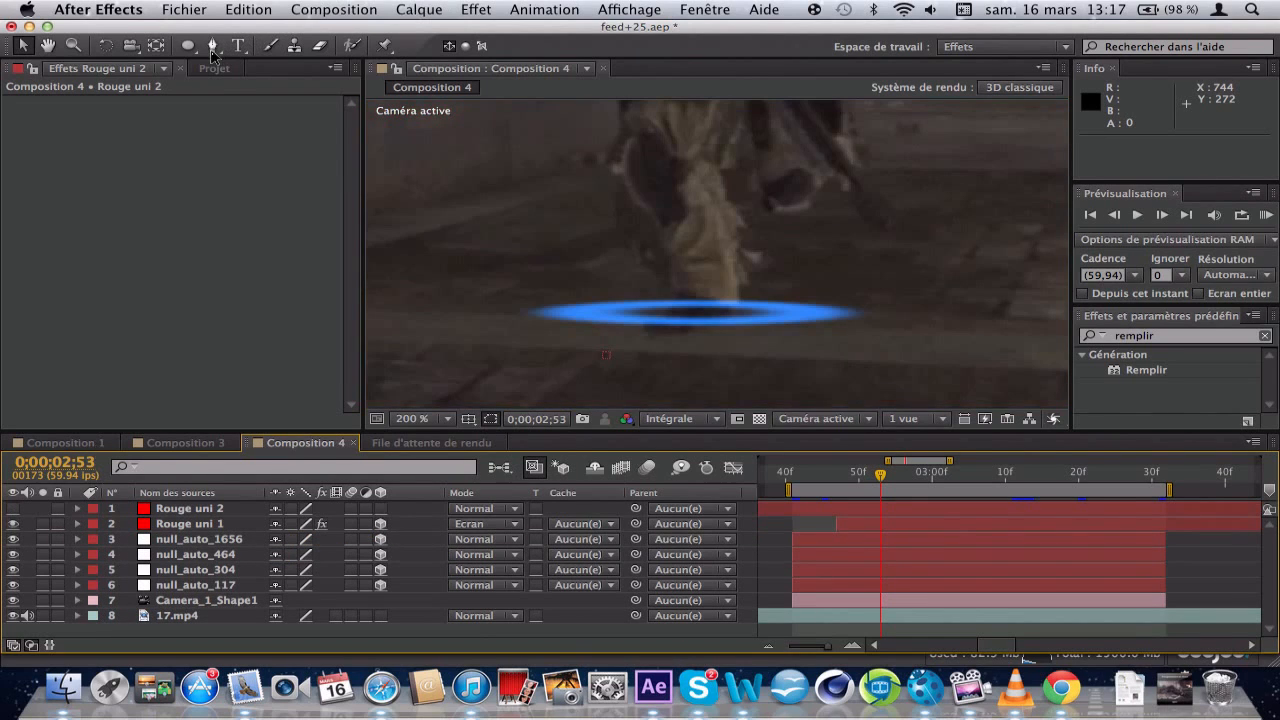
# - Draw a closed six-point Pen mask on the hidden Rouge uni 2 solid around the soldier's foot where it overlaps the ring
pyautogui.press('g')
pyautogui.doubleClick(189, 508)
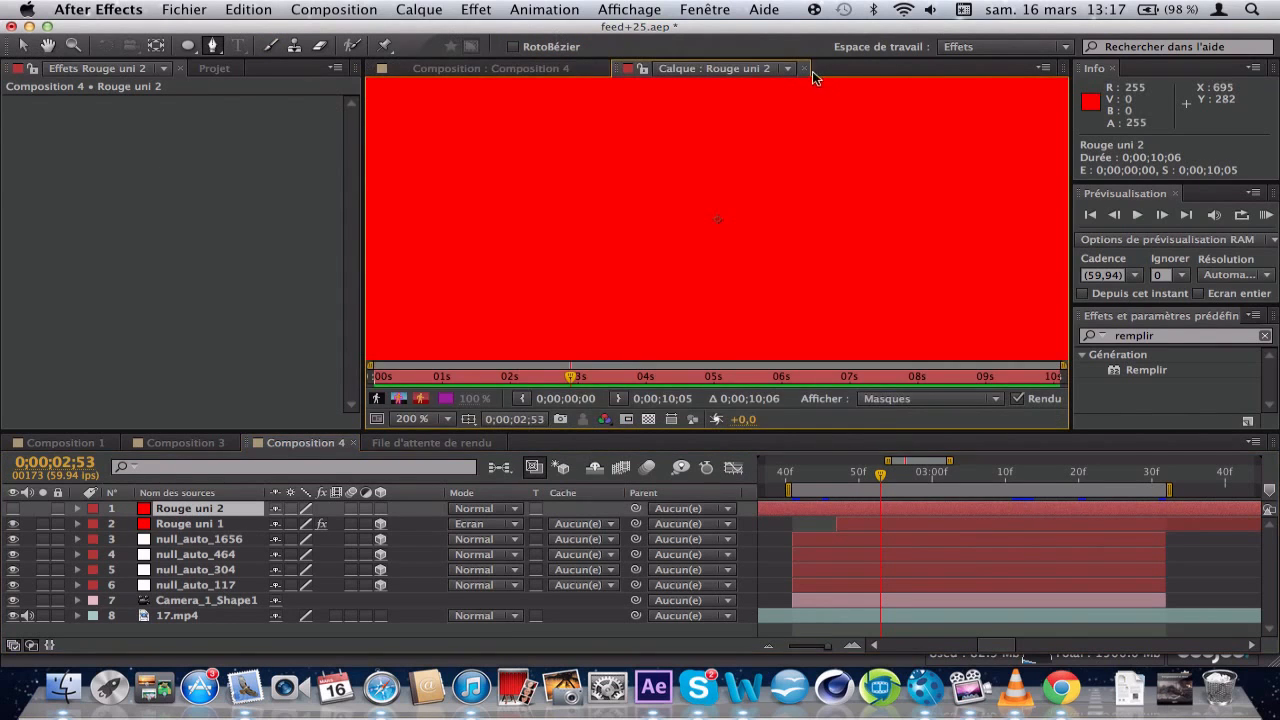
pyautogui.click(803, 68)
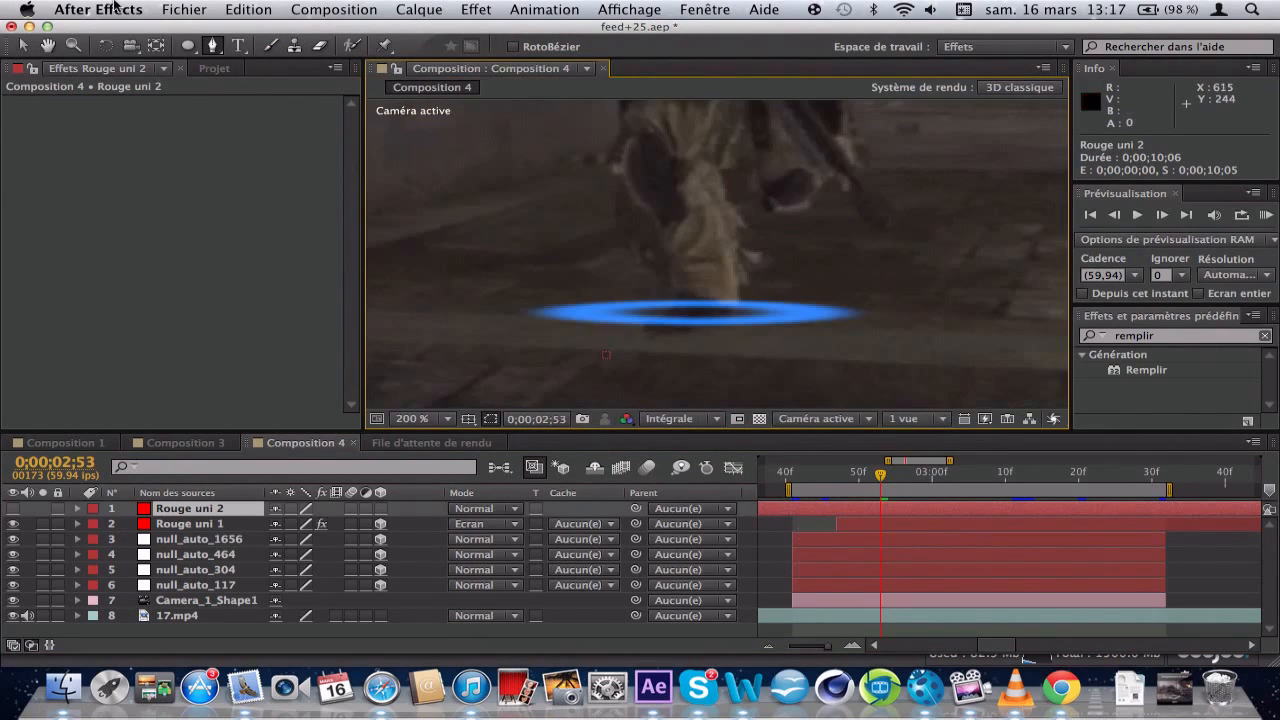
pyautogui.click(670, 296)
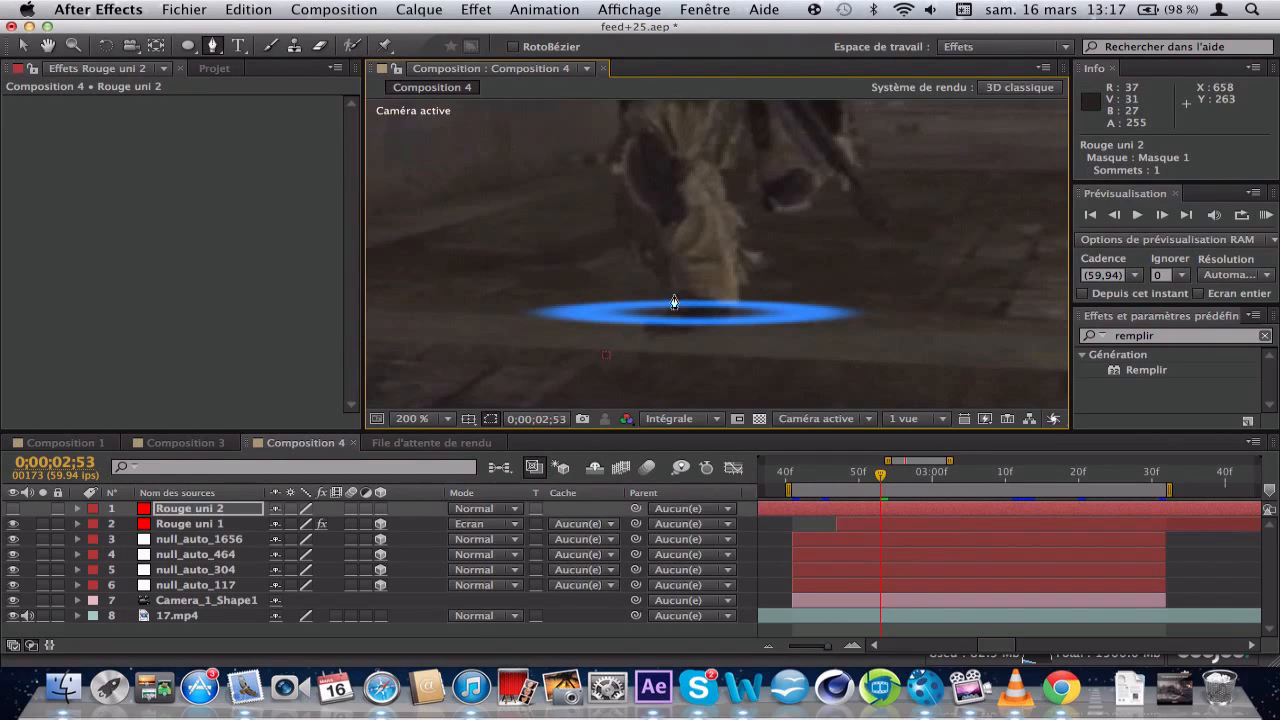
pyautogui.click(674, 300)
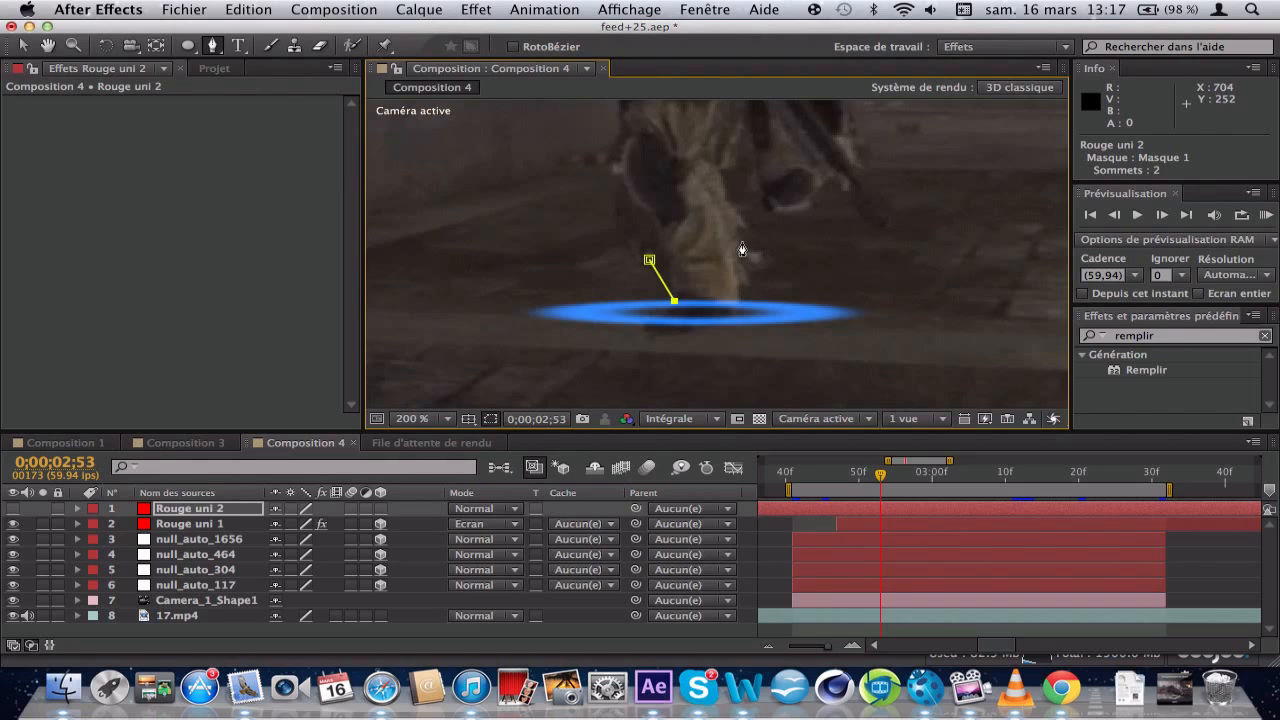
pyautogui.click(659, 311)
pyautogui.click(731, 311)
pyautogui.click(650, 263)
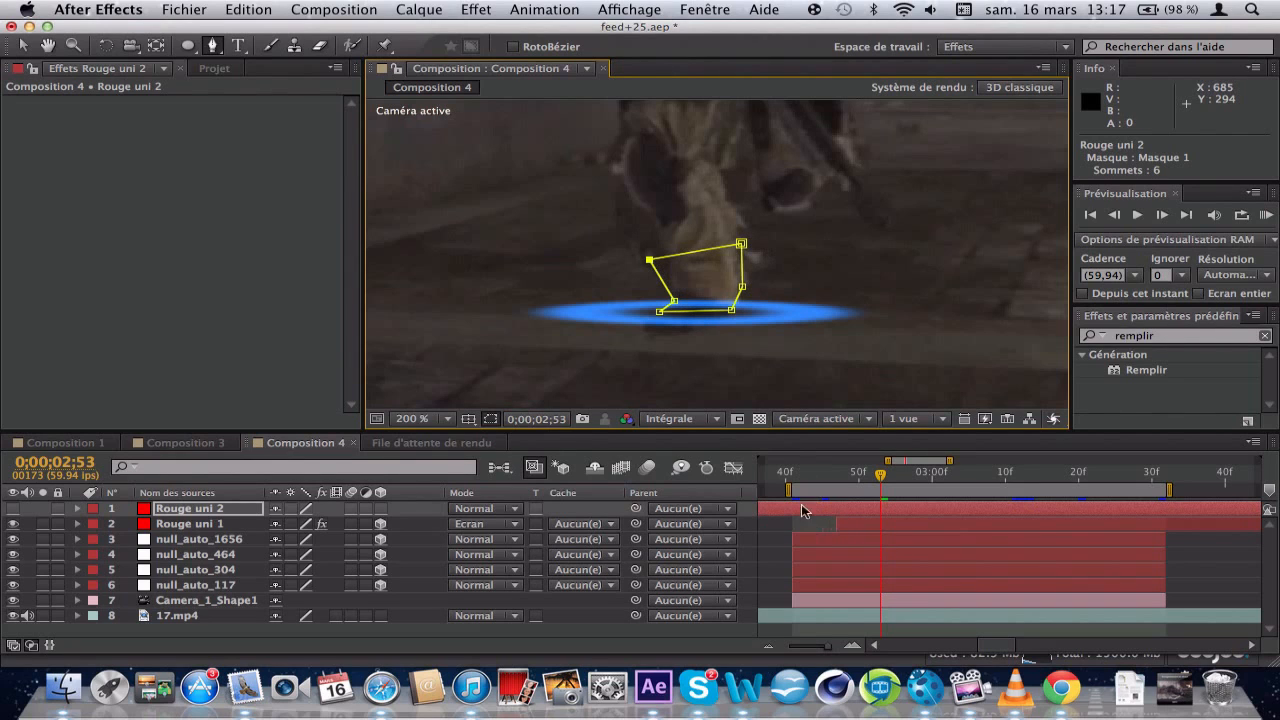
# - Make Rouge uni 2 visible and set Rouge uni 1's track matte to Alpha inversé Rouge uni 2
pyautogui.click(14, 510)
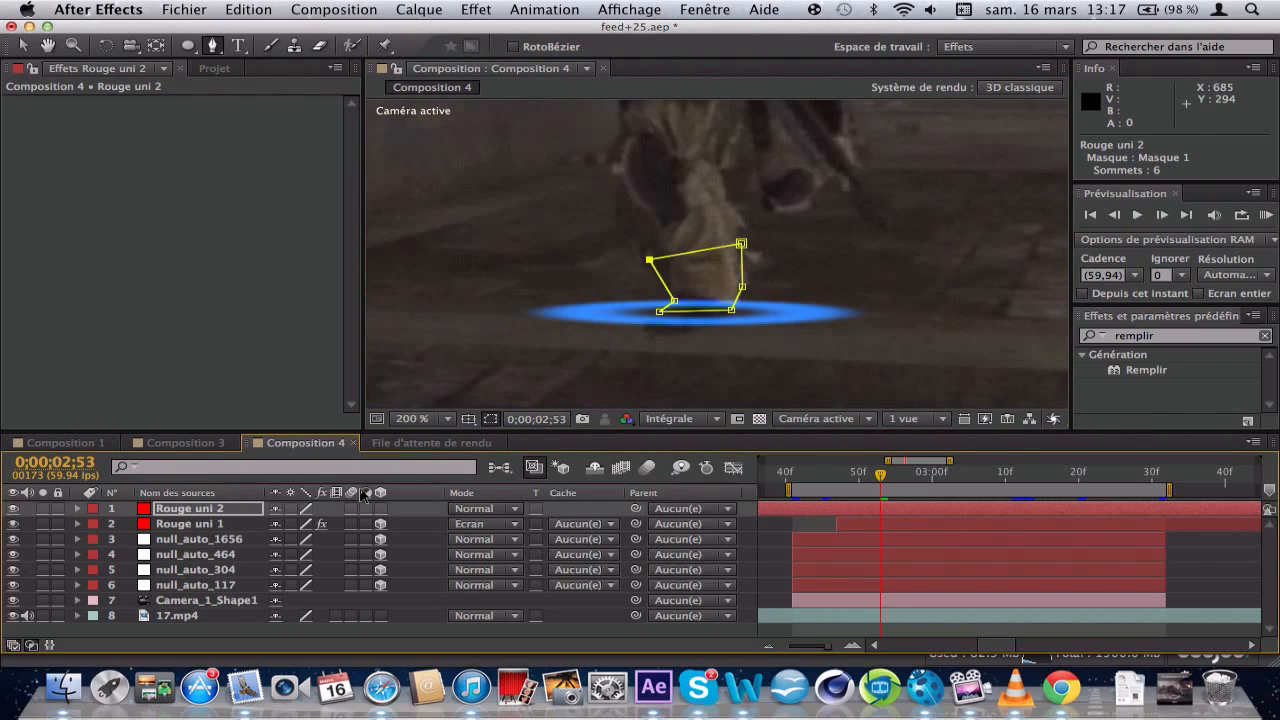
pyautogui.click(575, 530)
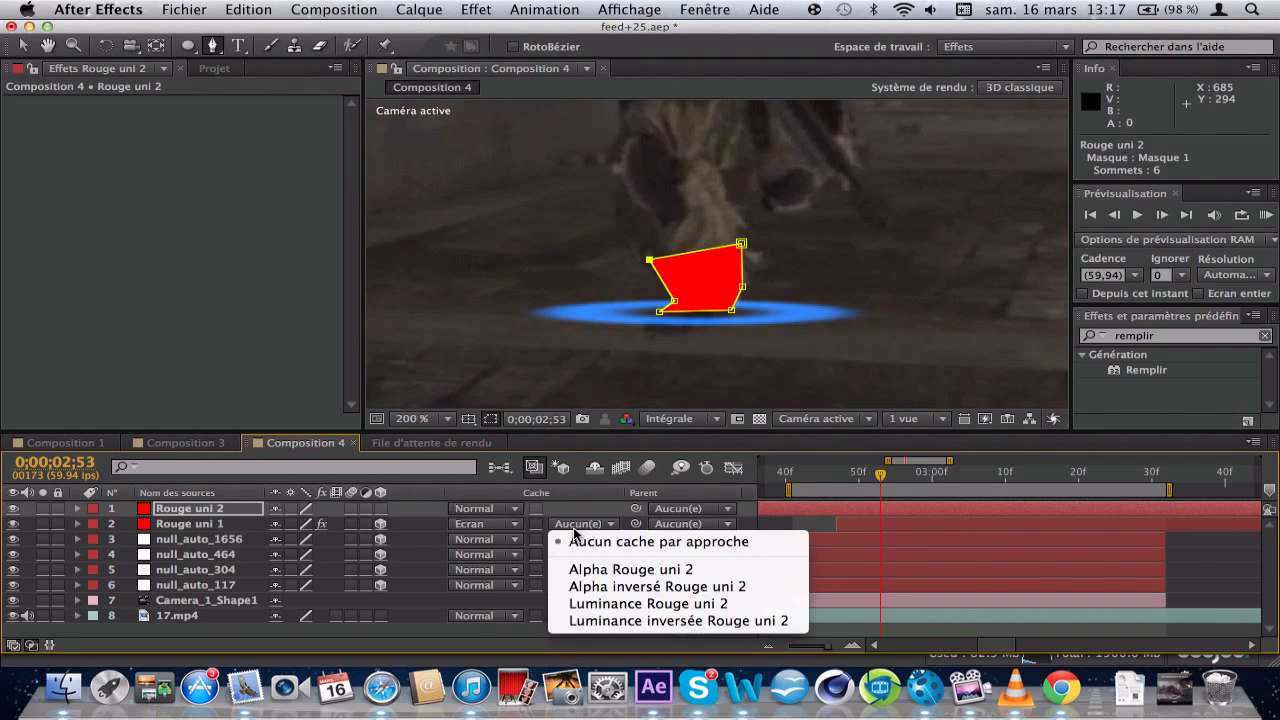
pyautogui.click(614, 591)
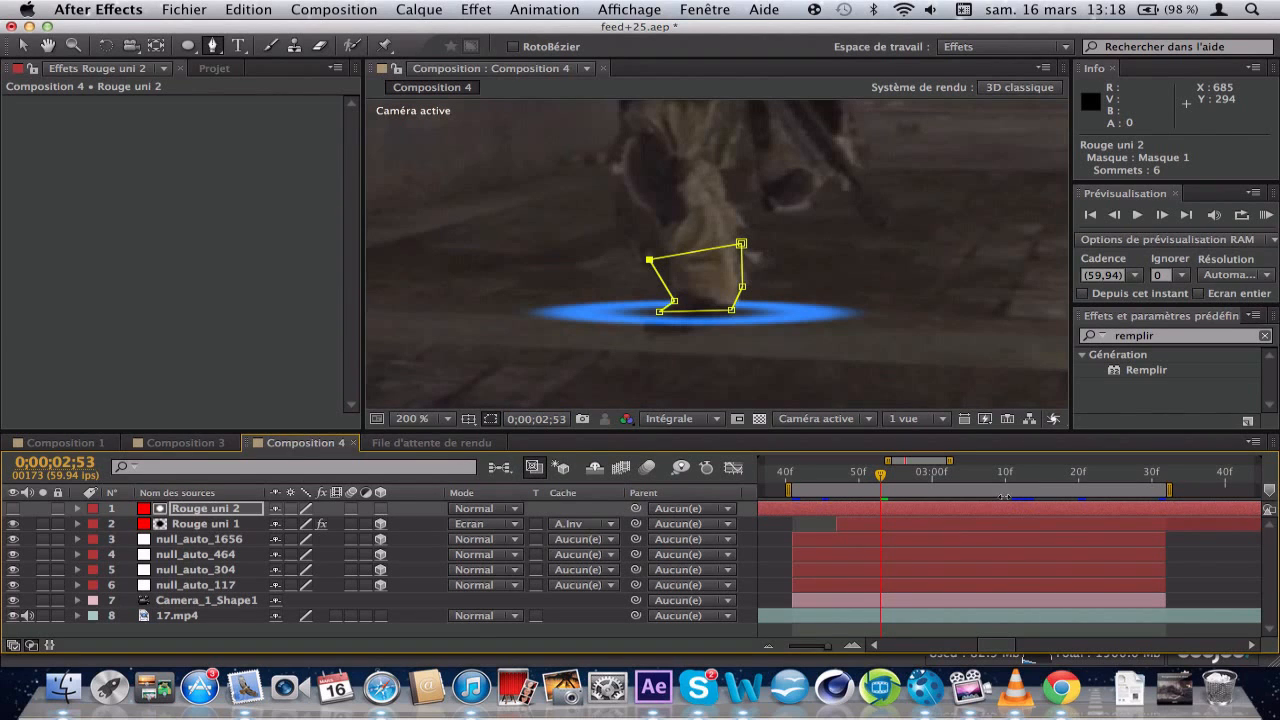
# - Scrub through the ring animation to check how the foot matte lines up with the moving foot
pyautogui.click(857, 476)
pyautogui.moveTo(857, 476); pyautogui.dragTo(903, 477)
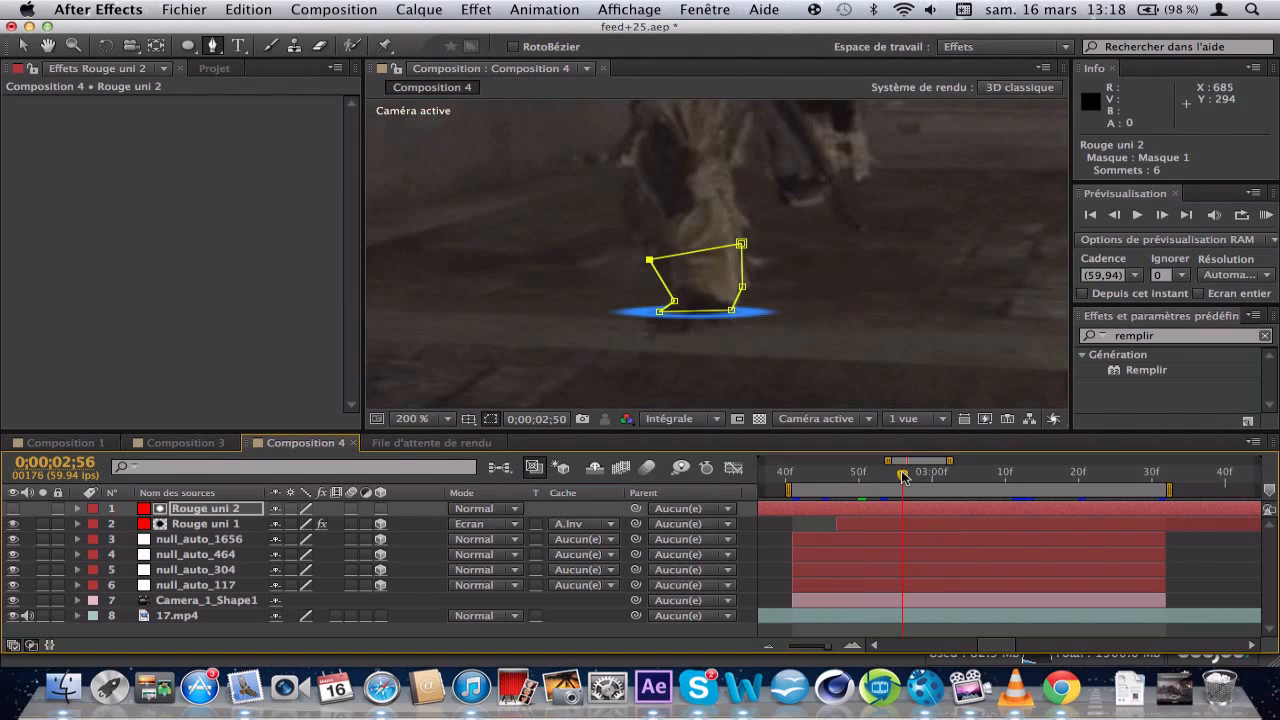
pyautogui.click(961, 474)
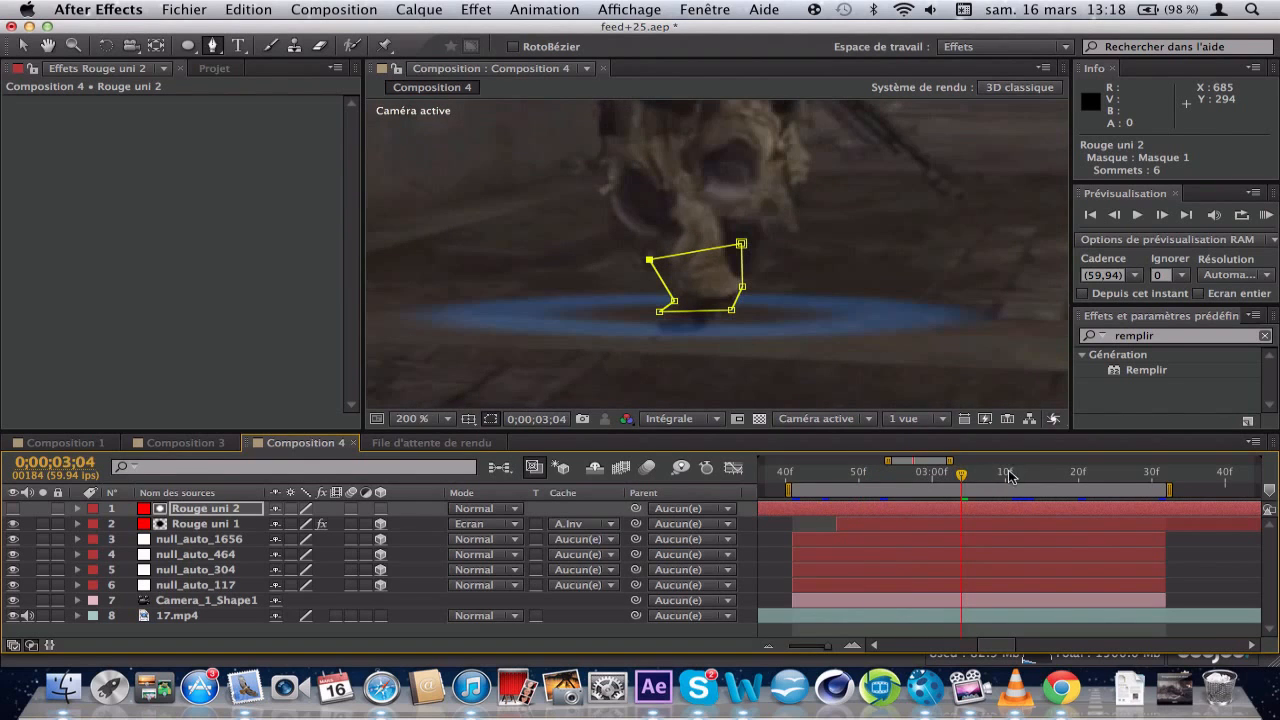
pyautogui.click(1020, 474)
pyautogui.moveTo(1021, 478); pyautogui.dragTo(880, 478)
# - At 0;00;02;58, set the Rouge uni 1 layer's Rotation X to 103°
pyautogui.click(918, 475)
pyautogui.click(863, 520)
pyautogui.press('r')
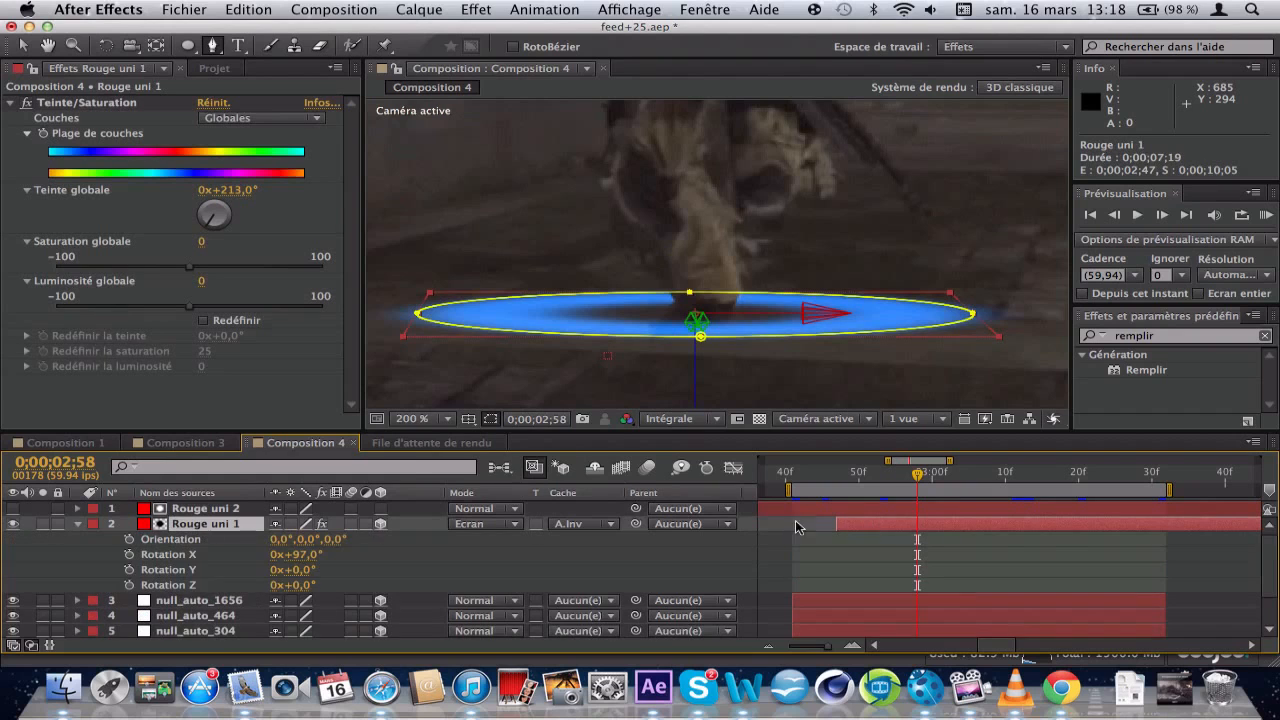
pyautogui.moveTo(309, 555); pyautogui.dragTo(318, 555)
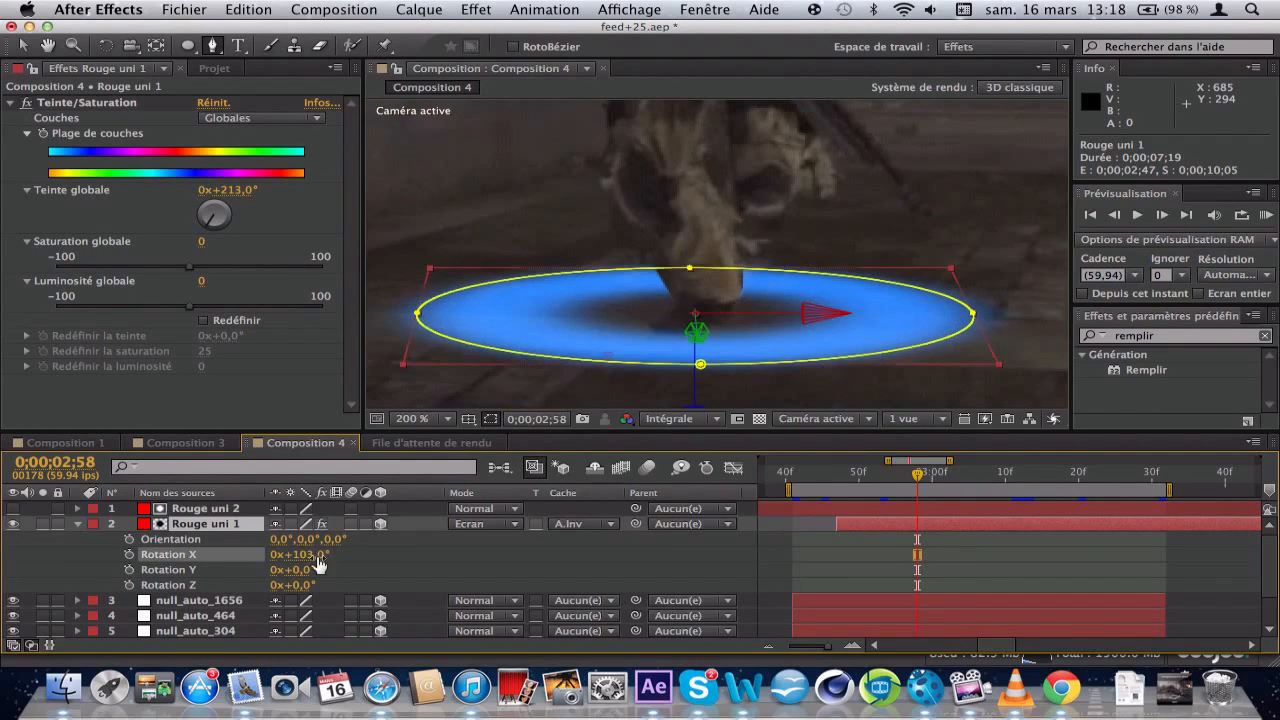
# - Set the mask expansion of Masque 2 on Rouge uni 1 to -46 pixels to thin the ring
pyautogui.click(232, 525)
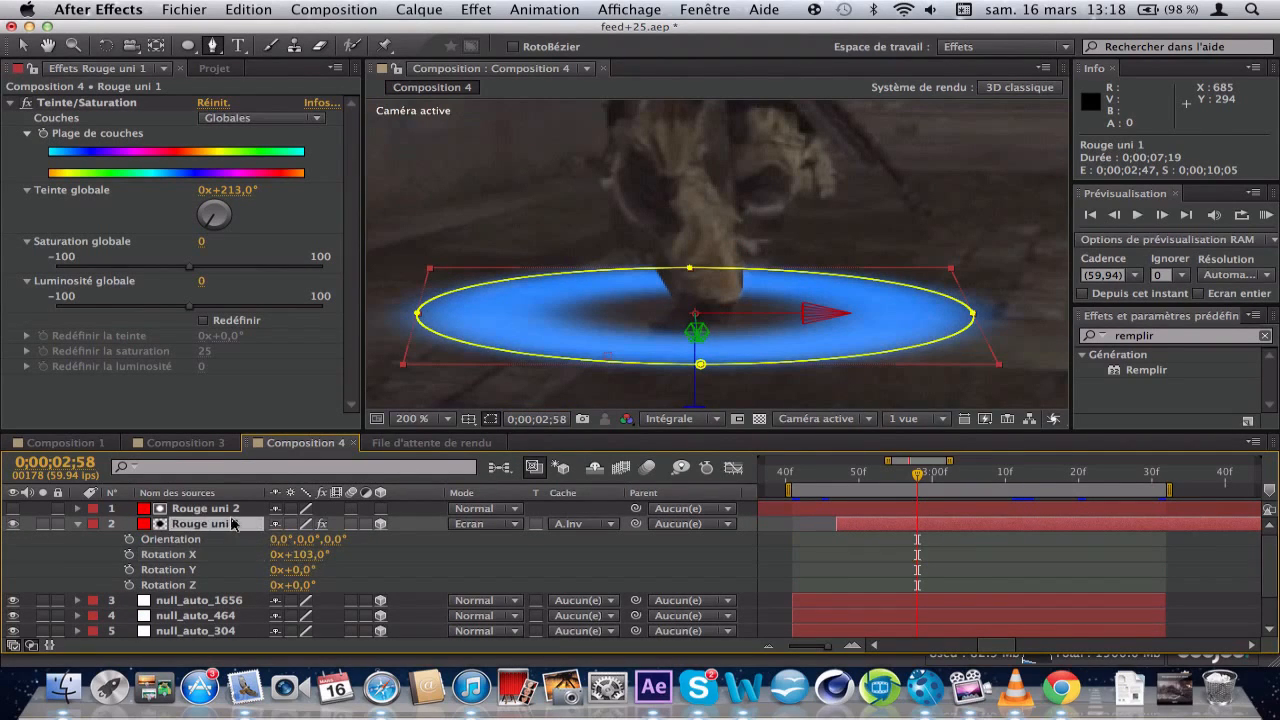
pyautogui.press('m')
pyautogui.click(186, 541)
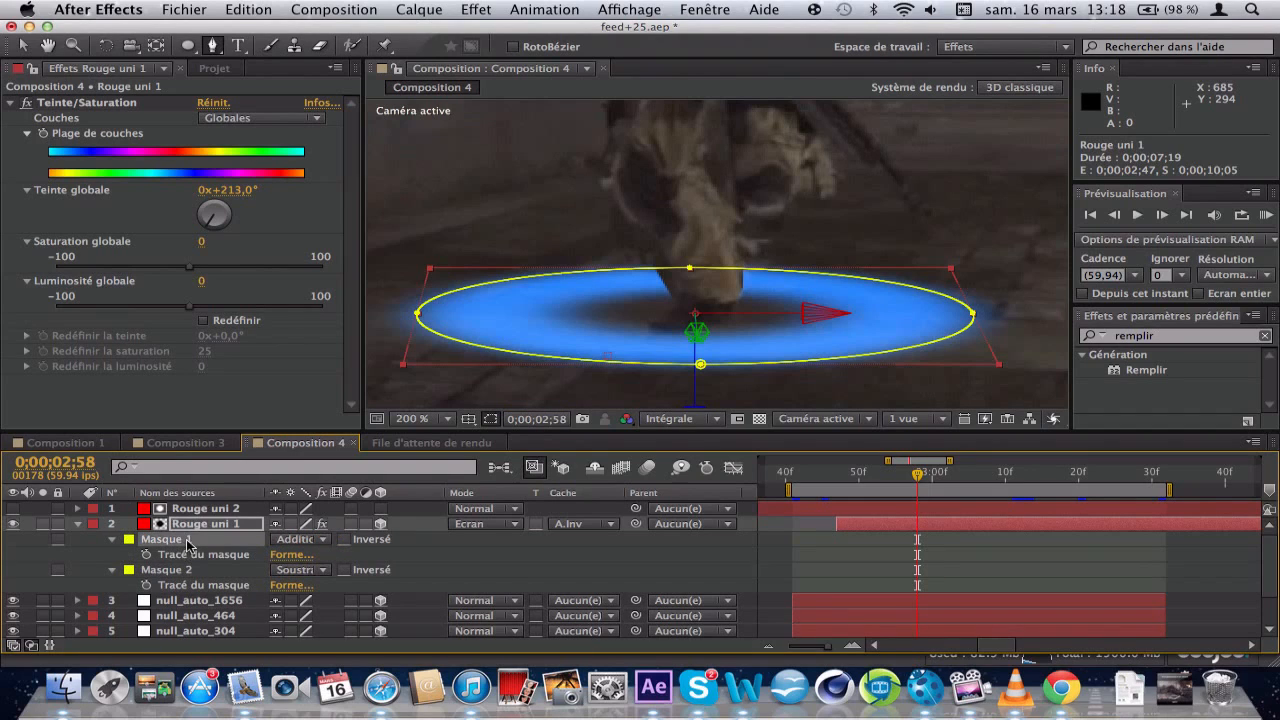
pyautogui.click(192, 569)
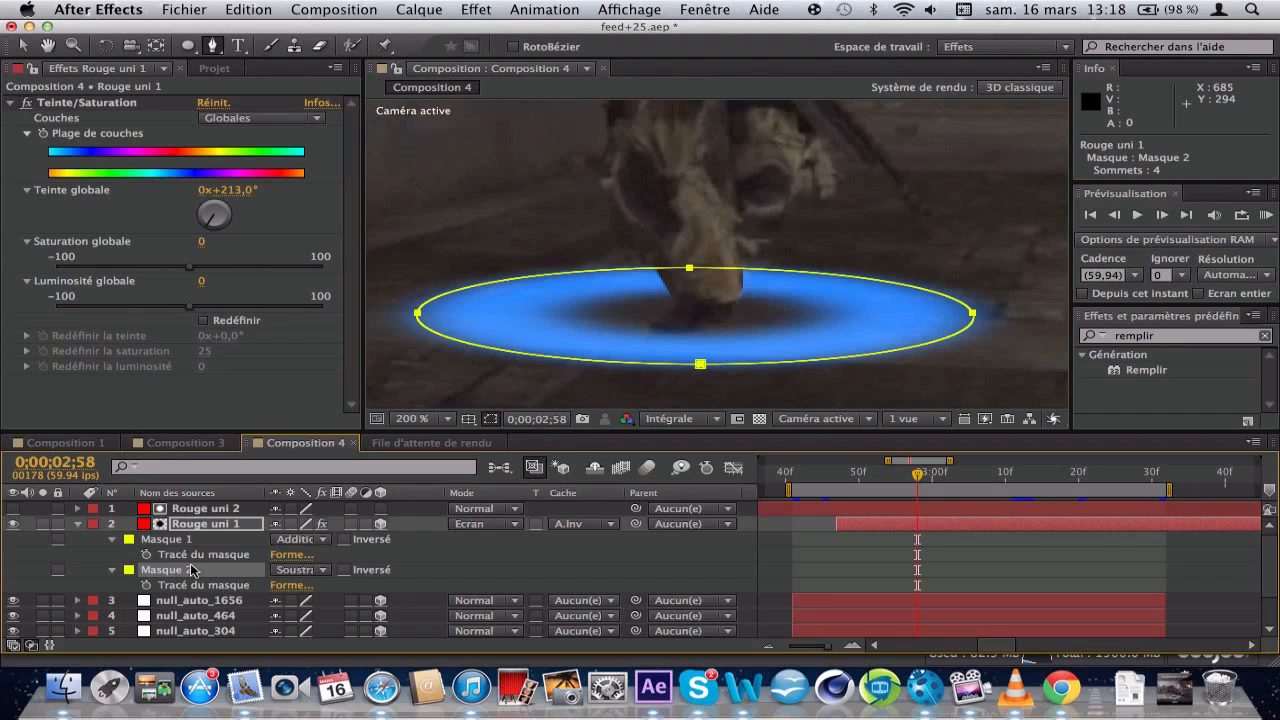
pyautogui.click(112, 569)
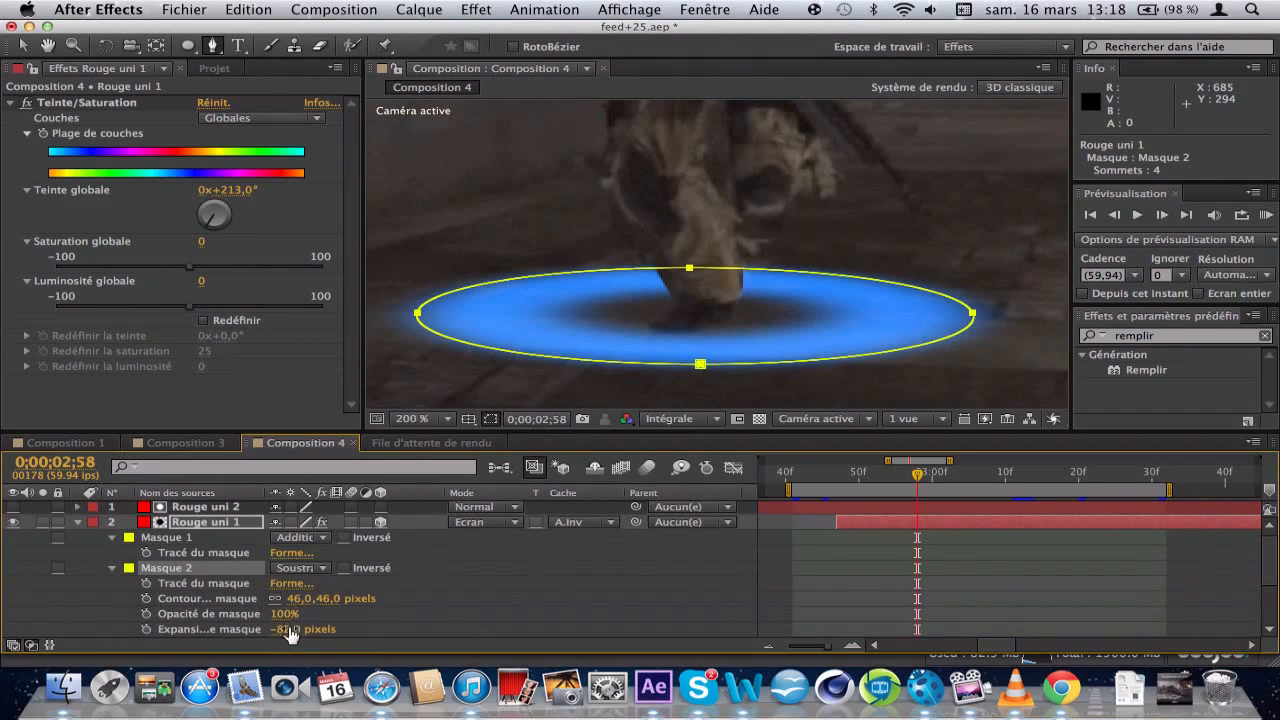
pyautogui.moveTo(285, 629); pyautogui.dragTo(326, 630)
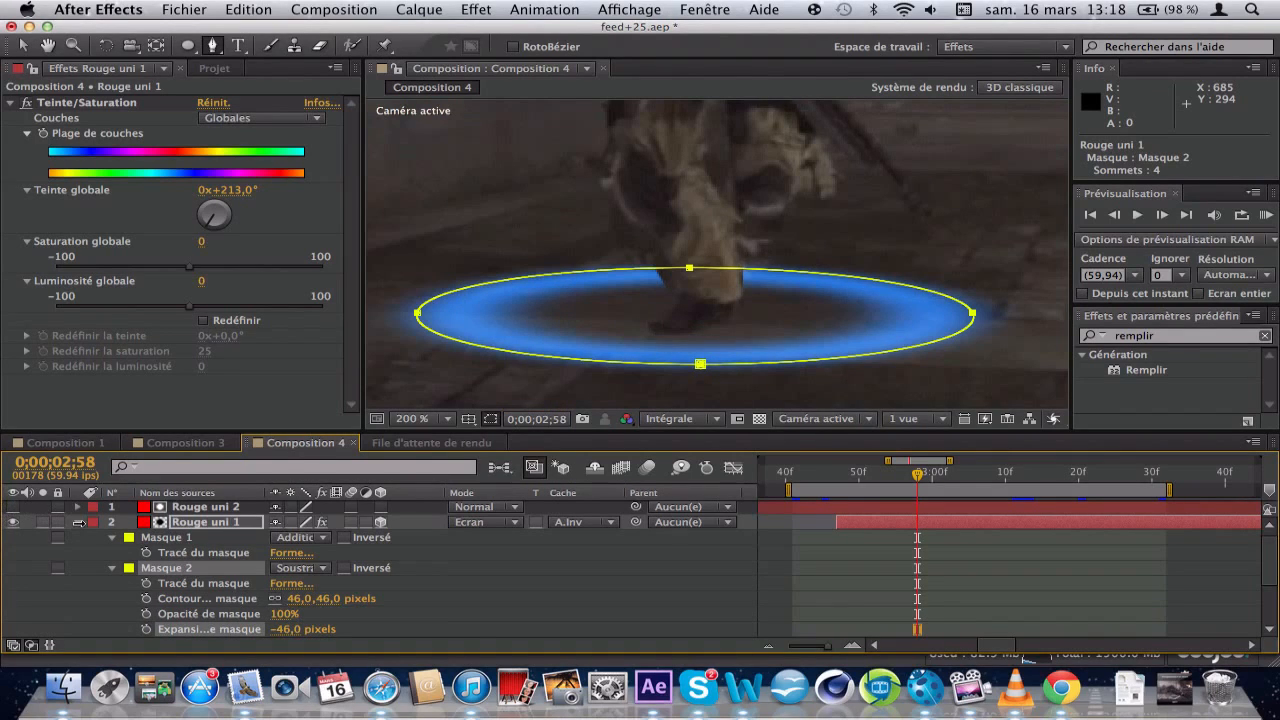
pyautogui.click(78, 522)
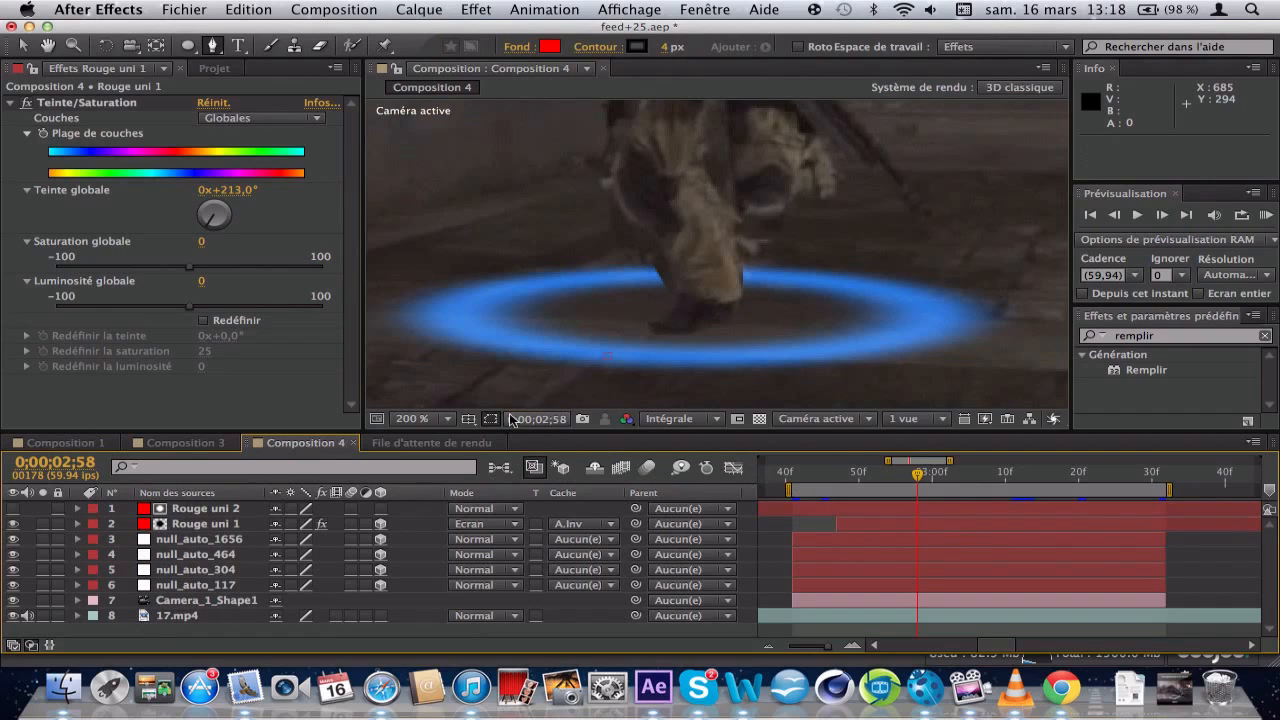
# - Fit the whole composition in the view and play back the ring animation
pyautogui.click(447, 419)
pyautogui.click(518, 400)
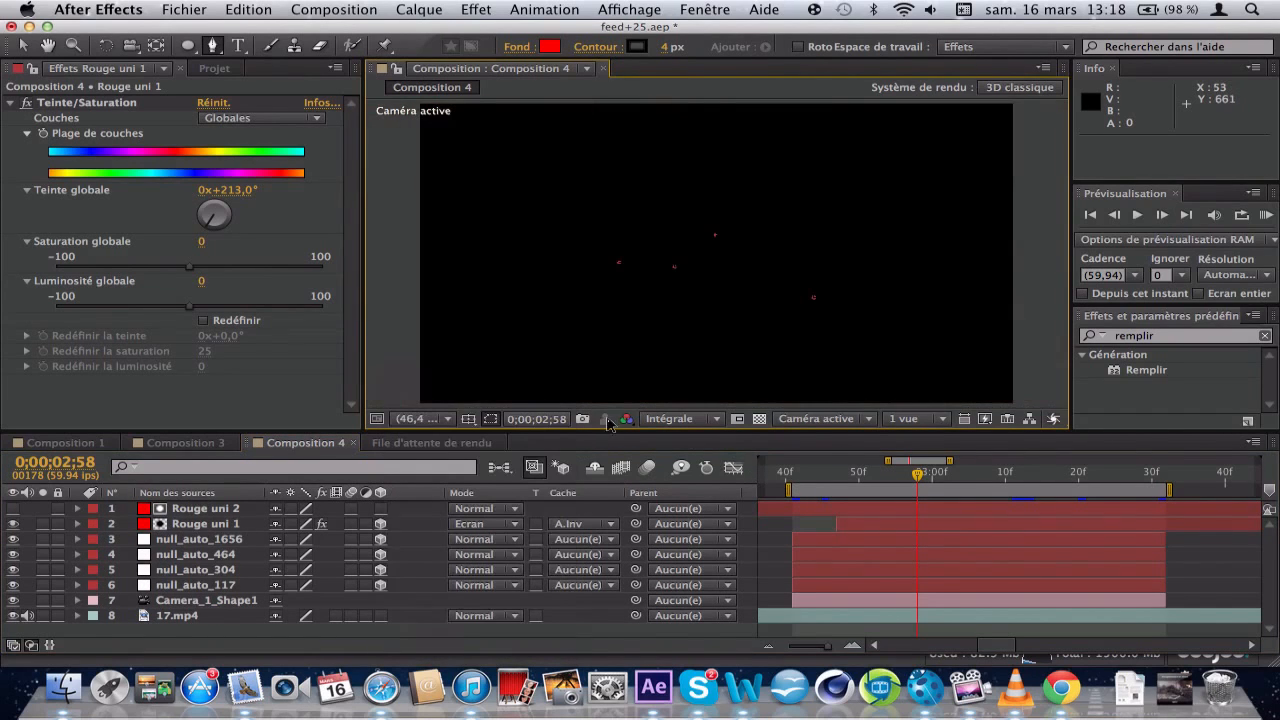
pyautogui.press('space')
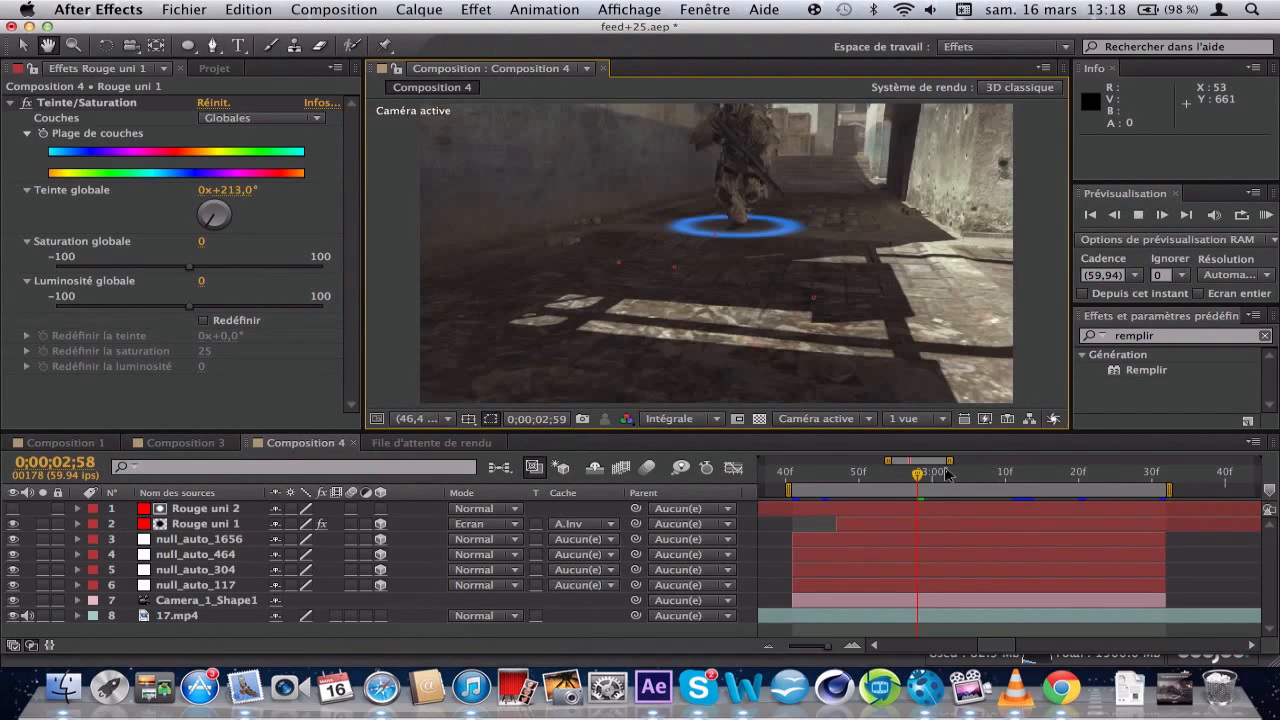
pyautogui.press('space')
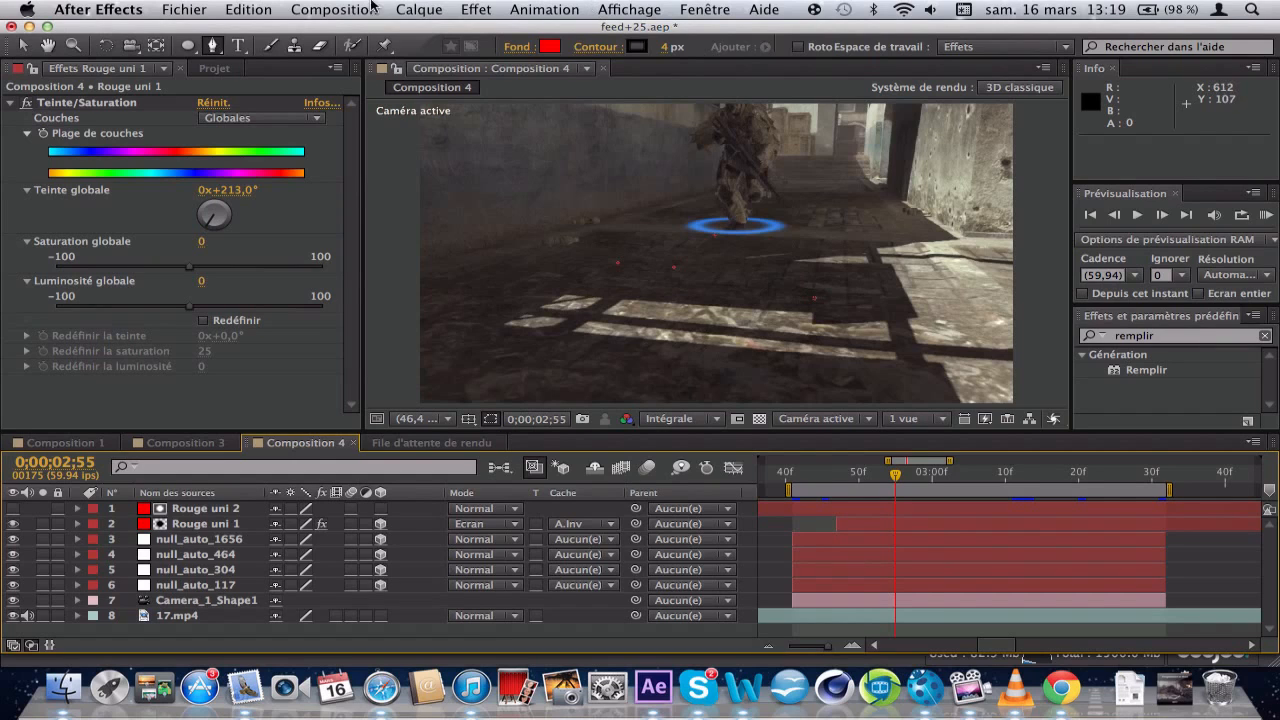
# - Apply the Déformation effect Turbulences to the Rouge uni 1 layer
pyautogui.click(232, 526)
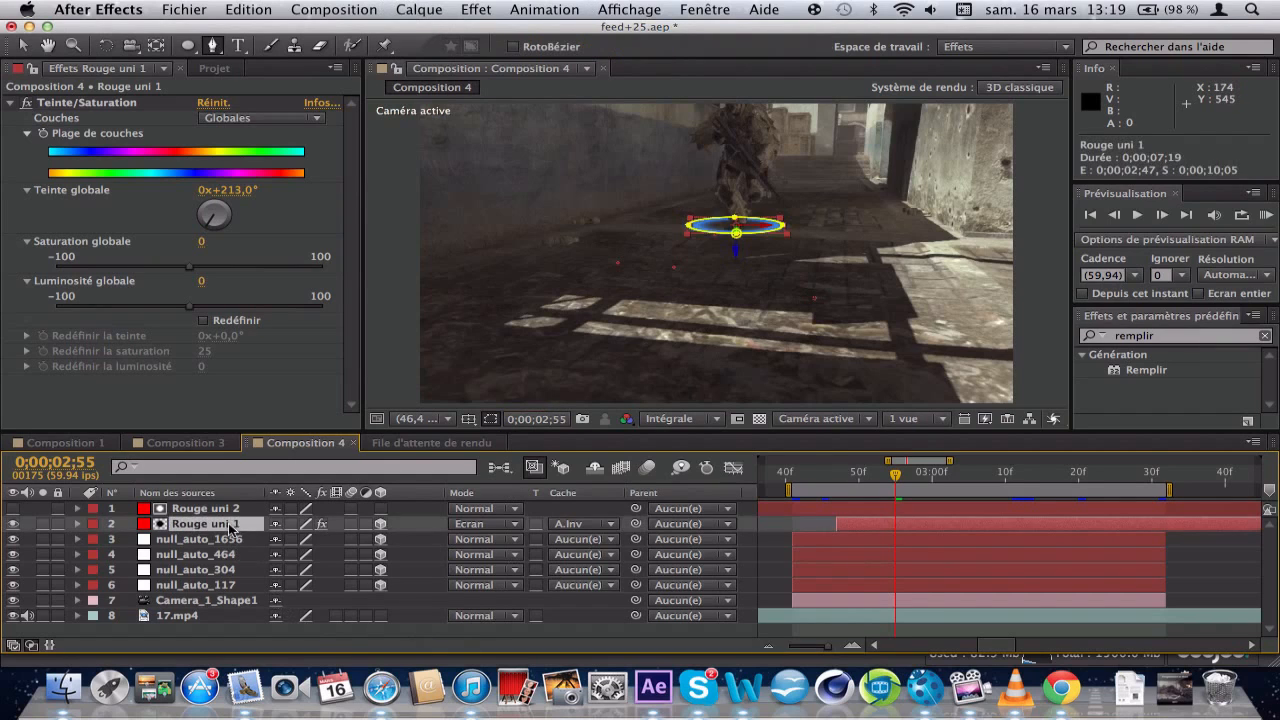
pyautogui.click(11, 104)
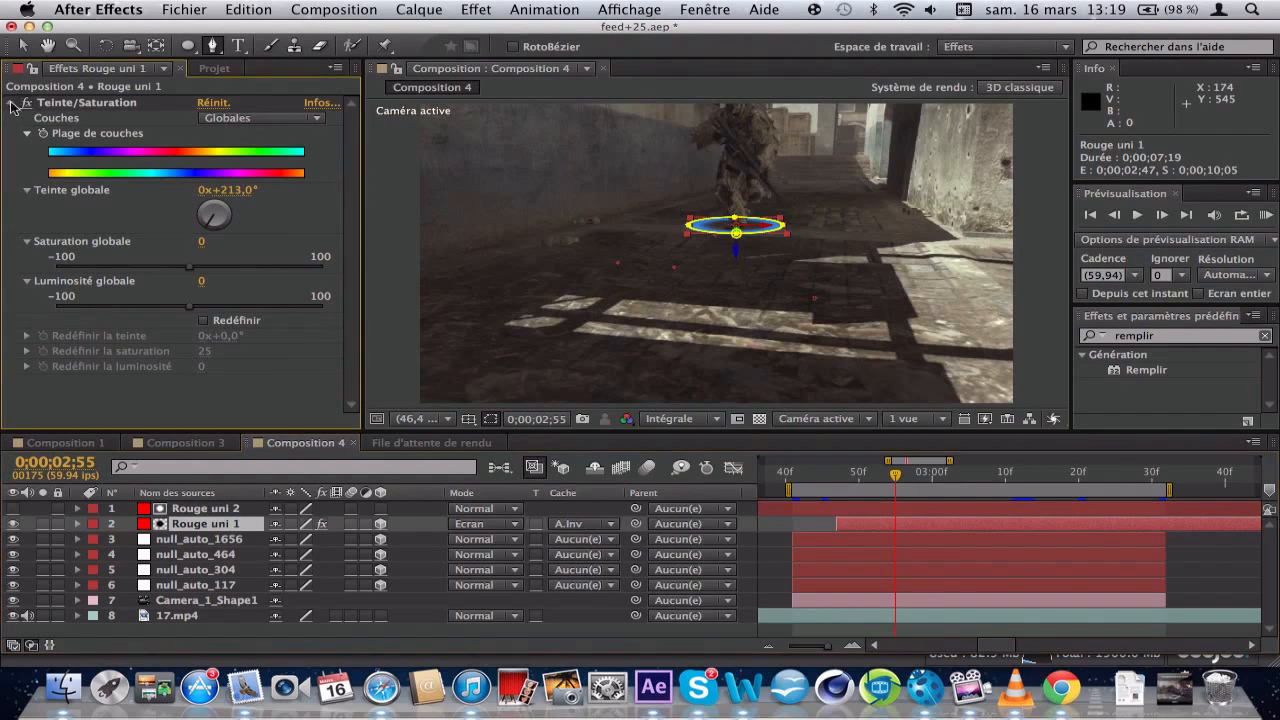
pyautogui.click(488, 9)
pyautogui.moveTo(563, 452)
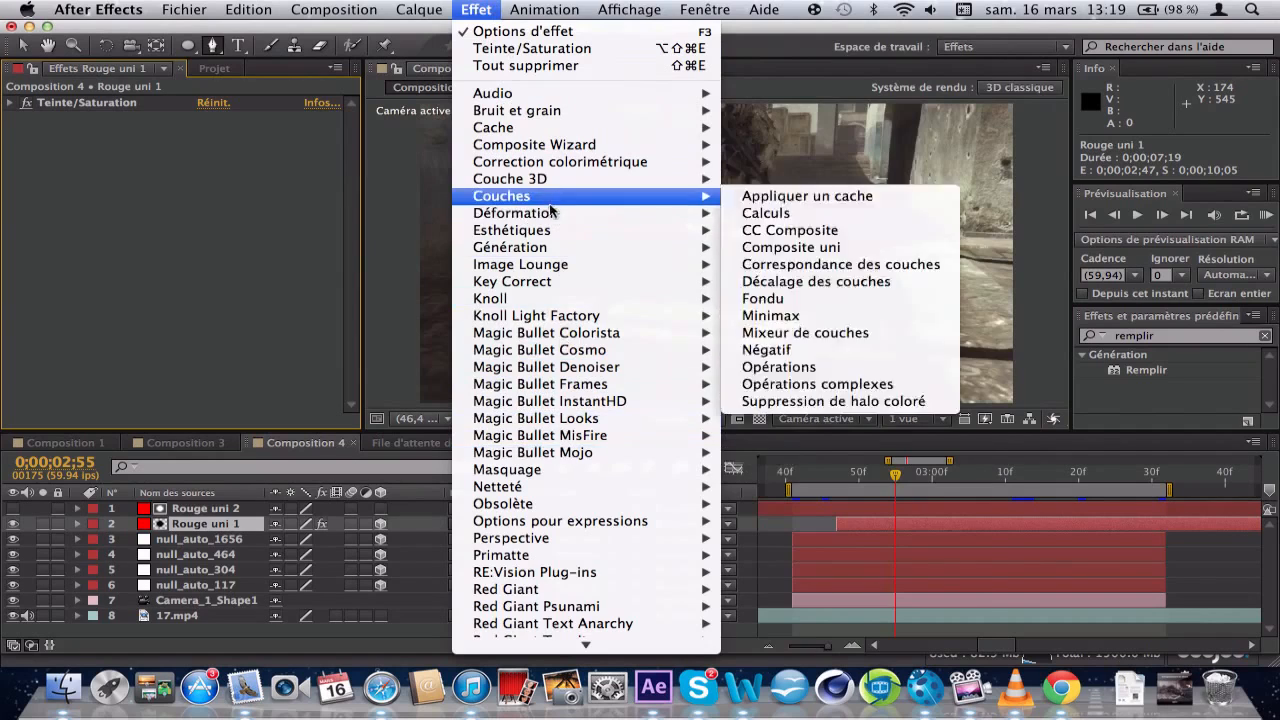
pyautogui.moveTo(548, 214)
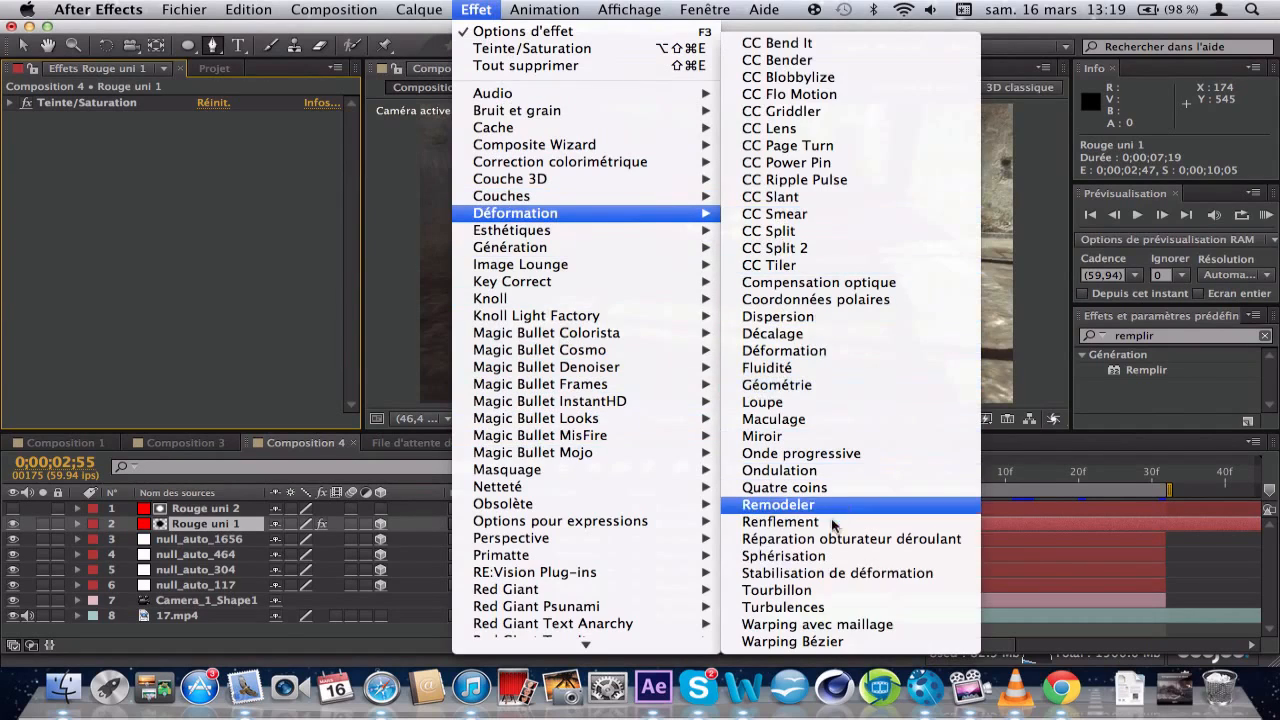
pyautogui.click(806, 606)
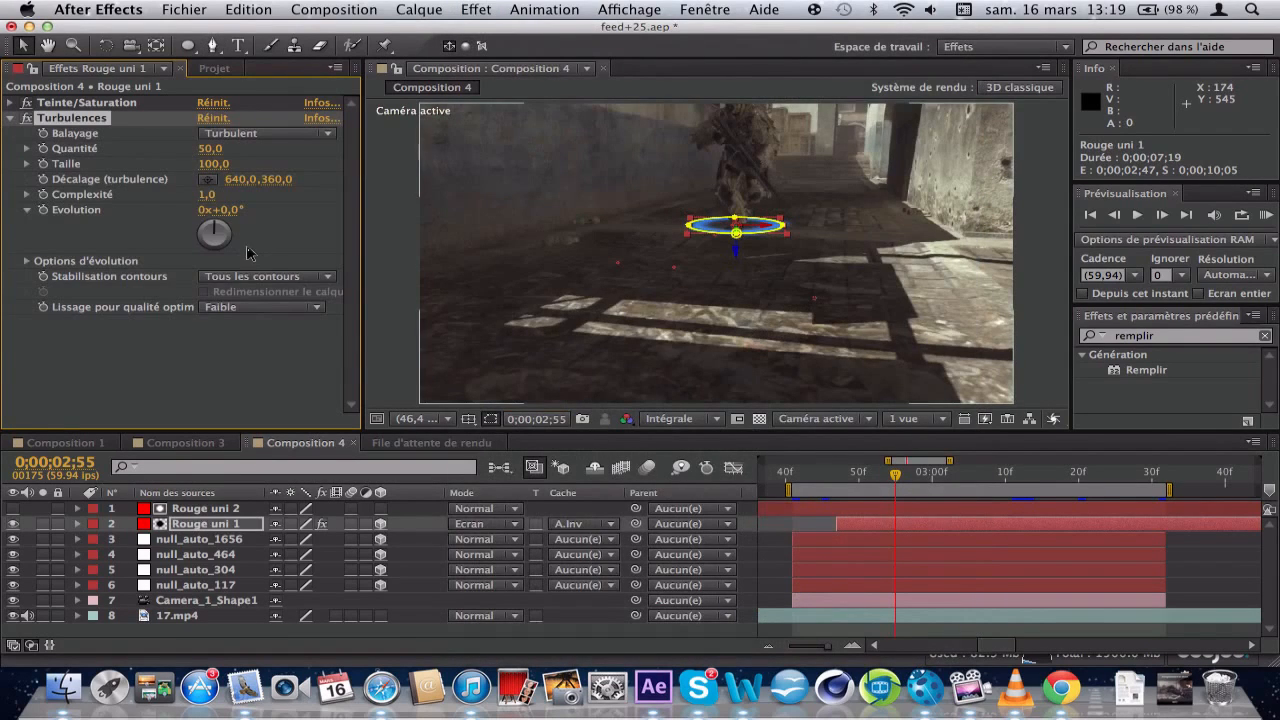
# - At 0;00;02;47, start keyframing the Turbulences effect's Quantité, Taille, Complexité and Evolution
pyautogui.click(840, 483)
pyautogui.click(840, 483)
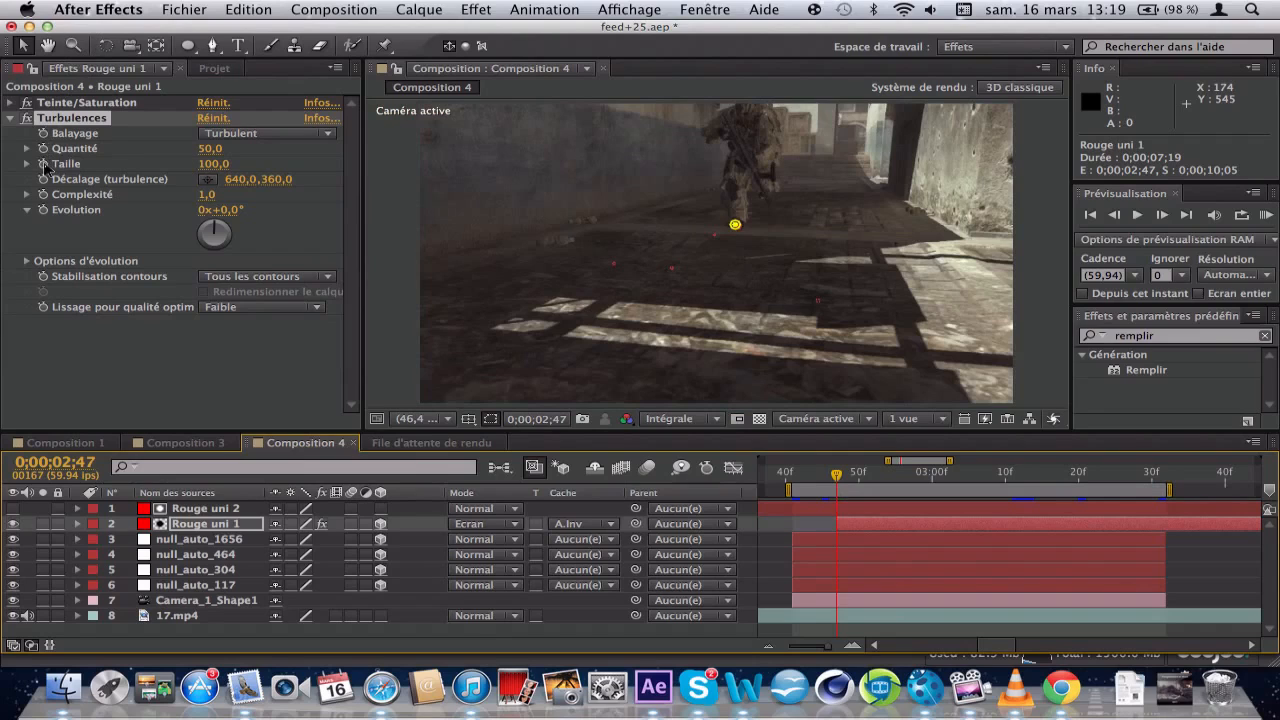
pyautogui.click(43, 164)
pyautogui.click(43, 179)
pyautogui.click(43, 195)
pyautogui.click(43, 210)
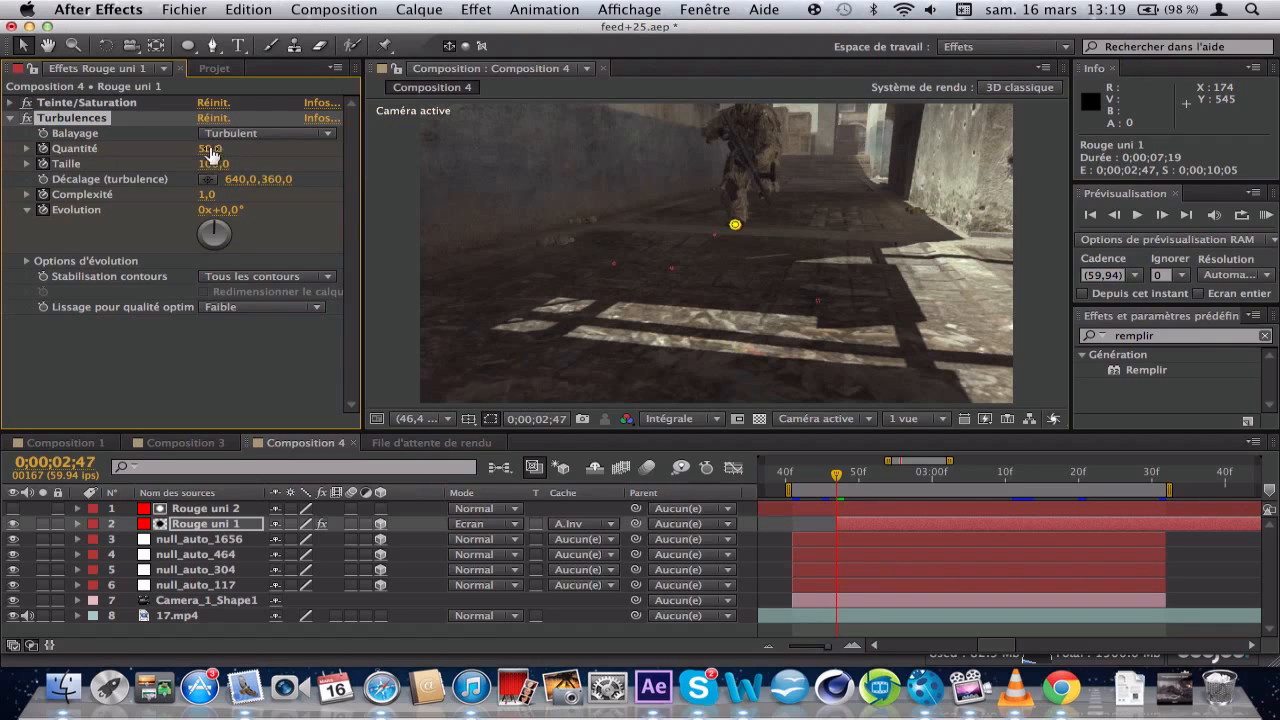
# - At 0;00;02;58, keyframe the Turbulences effect's Quantité at 70 and Taille at 150
pyautogui.click(918, 470)
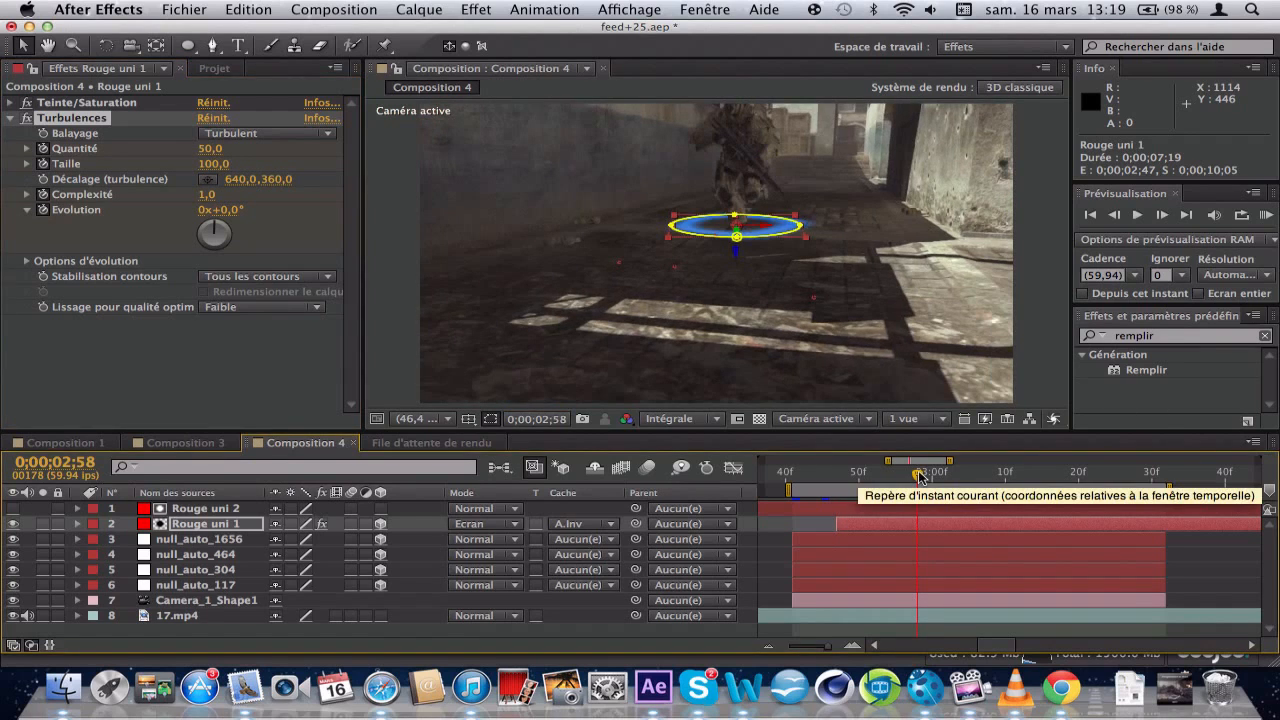
pyautogui.click(210, 150)
pyautogui.write('70')
pyautogui.press('Return')
pyautogui.click(205, 165)
pyautogui.write('1')
pyautogui.press('Return')
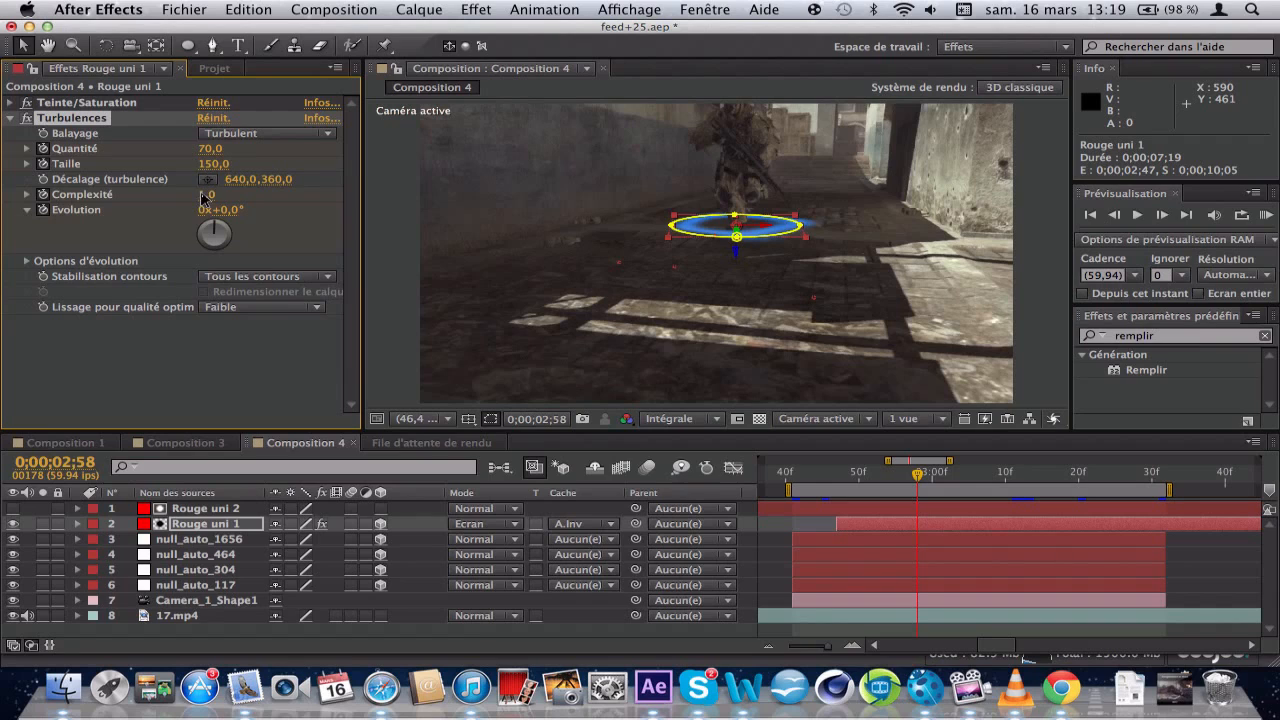
# - At the same frame, set the Turbulences effect's Complexité to 1,3 and Evolution to 30°
pyautogui.click(205, 195)
pyautogui.write('2')
pyautogui.press('Return')
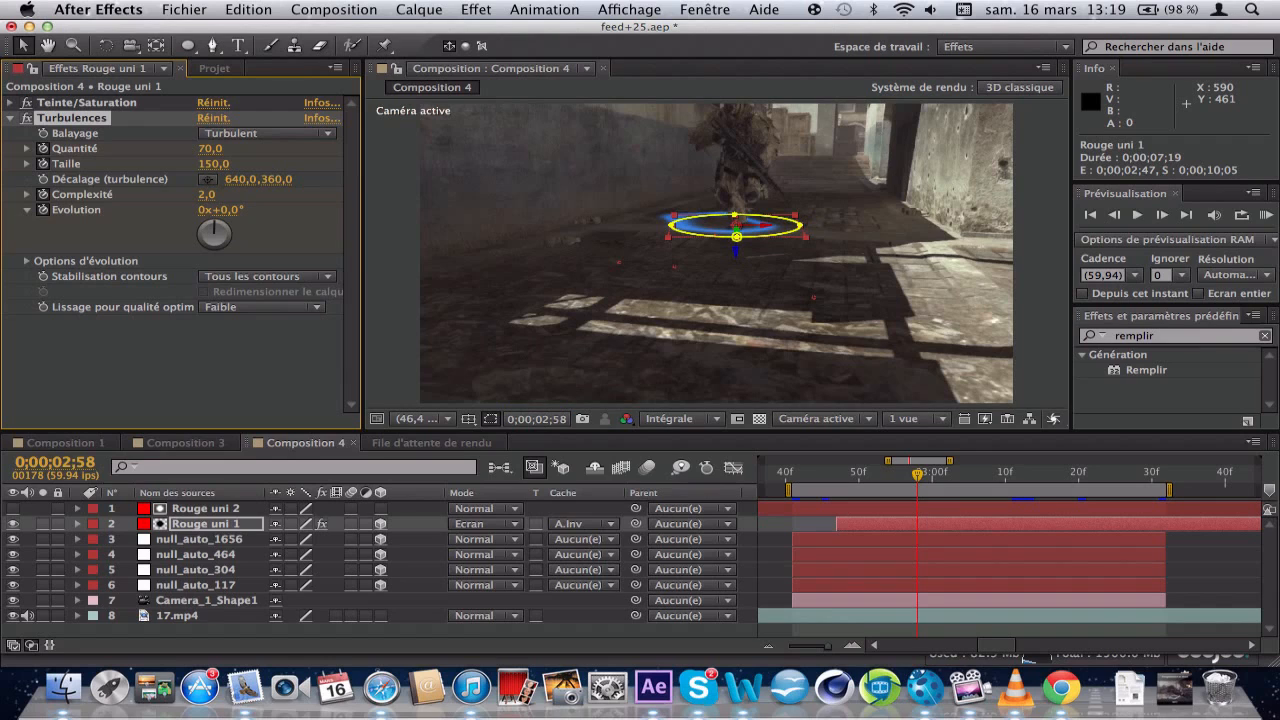
pyautogui.click(208, 195)
pyautogui.write('1,3')
pyautogui.press('Return')
pyautogui.click(228, 211)
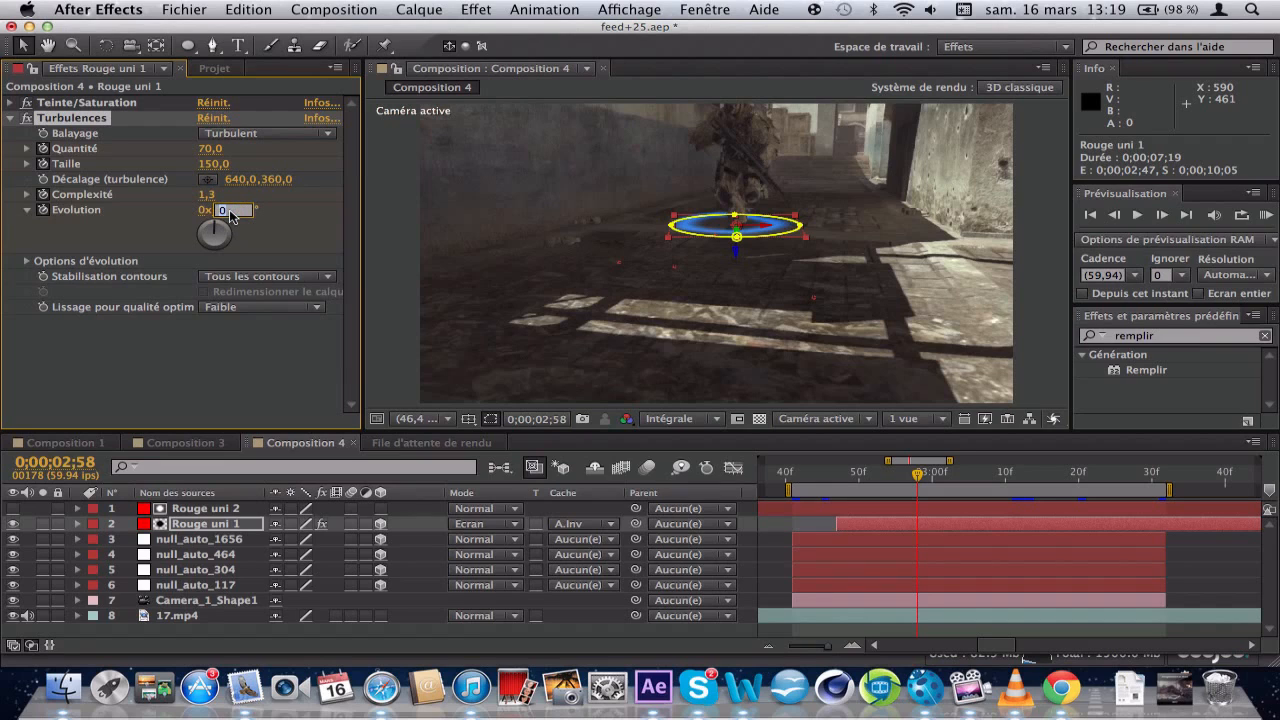
pyautogui.write('3')
pyautogui.press('Return')
pyautogui.click(230, 210)
pyautogui.write('30')
pyautogui.press('Return')
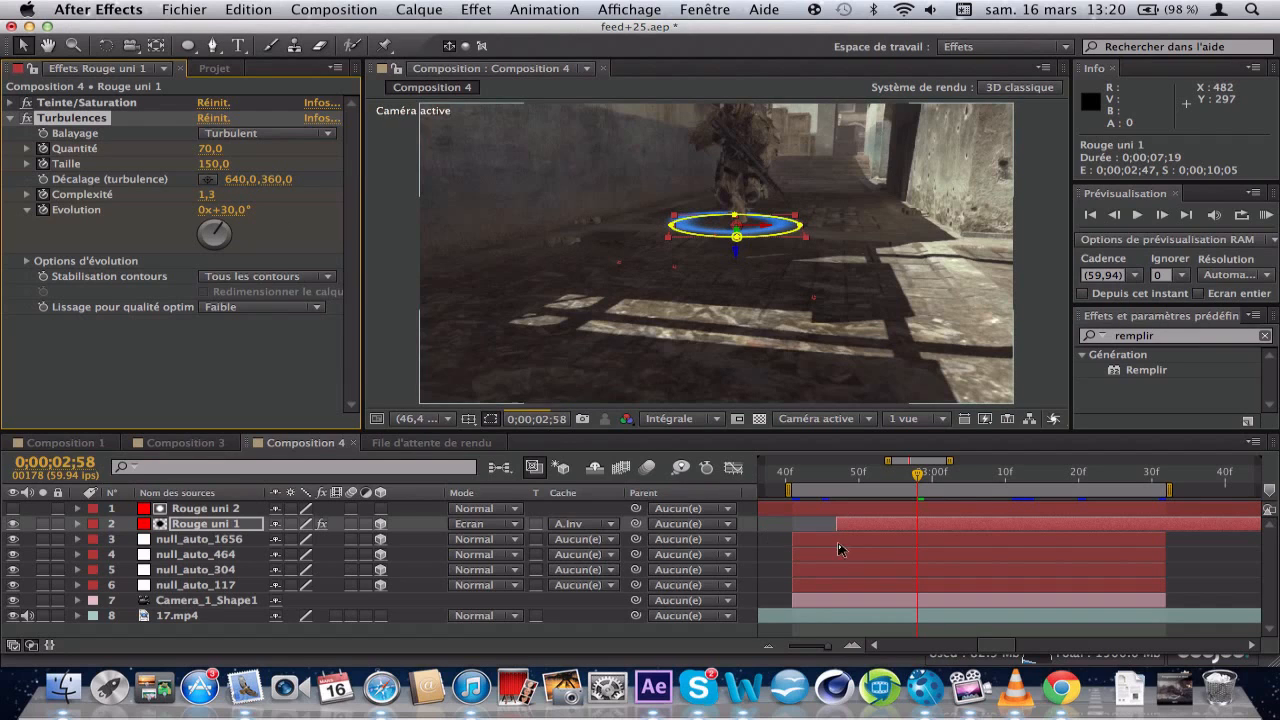
# - Show the Position property of Rouge uni 1 and set its X value to 40 to shift the ring under the soldier
pyautogui.press('p')
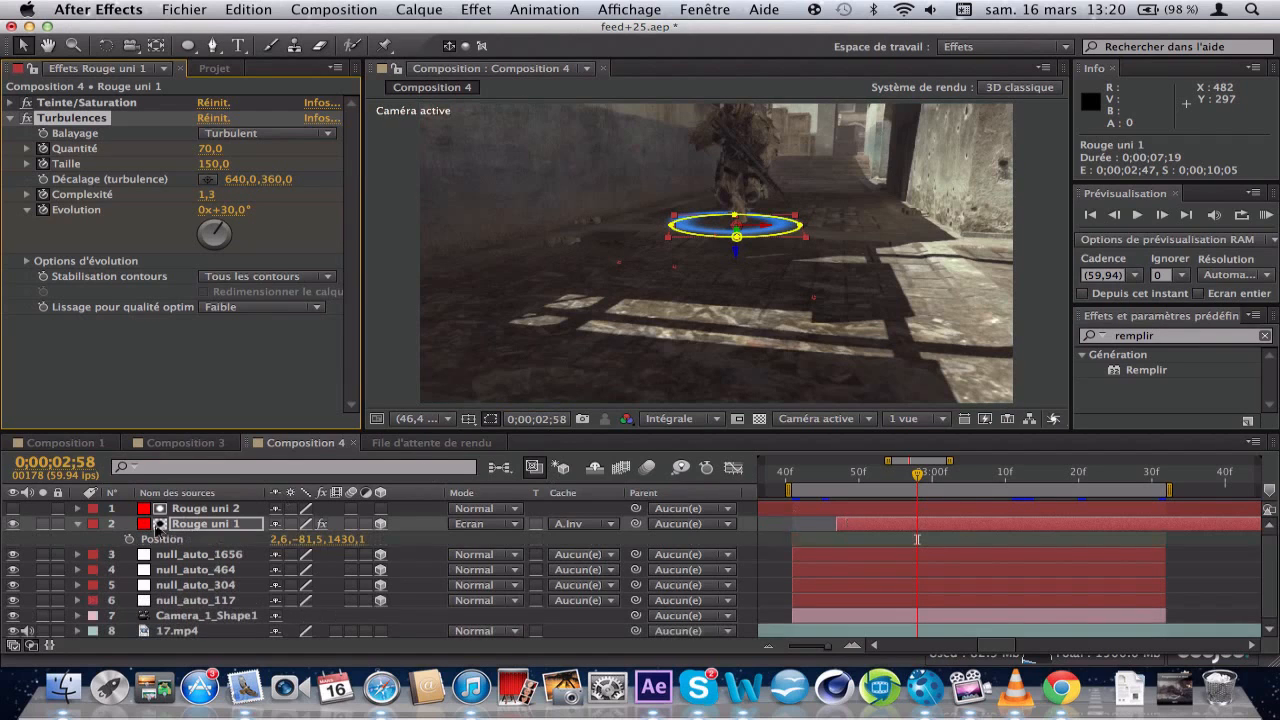
pyautogui.click(281, 541)
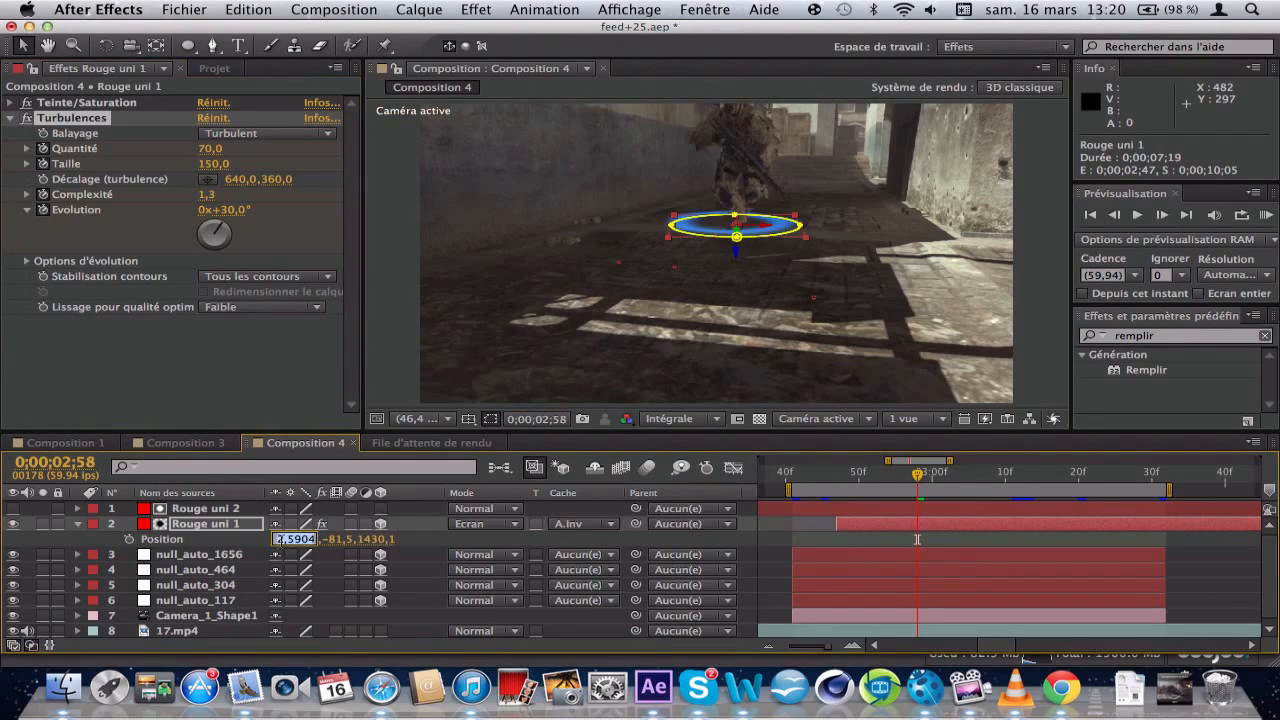
pyautogui.write('8')
pyautogui.press('Return')
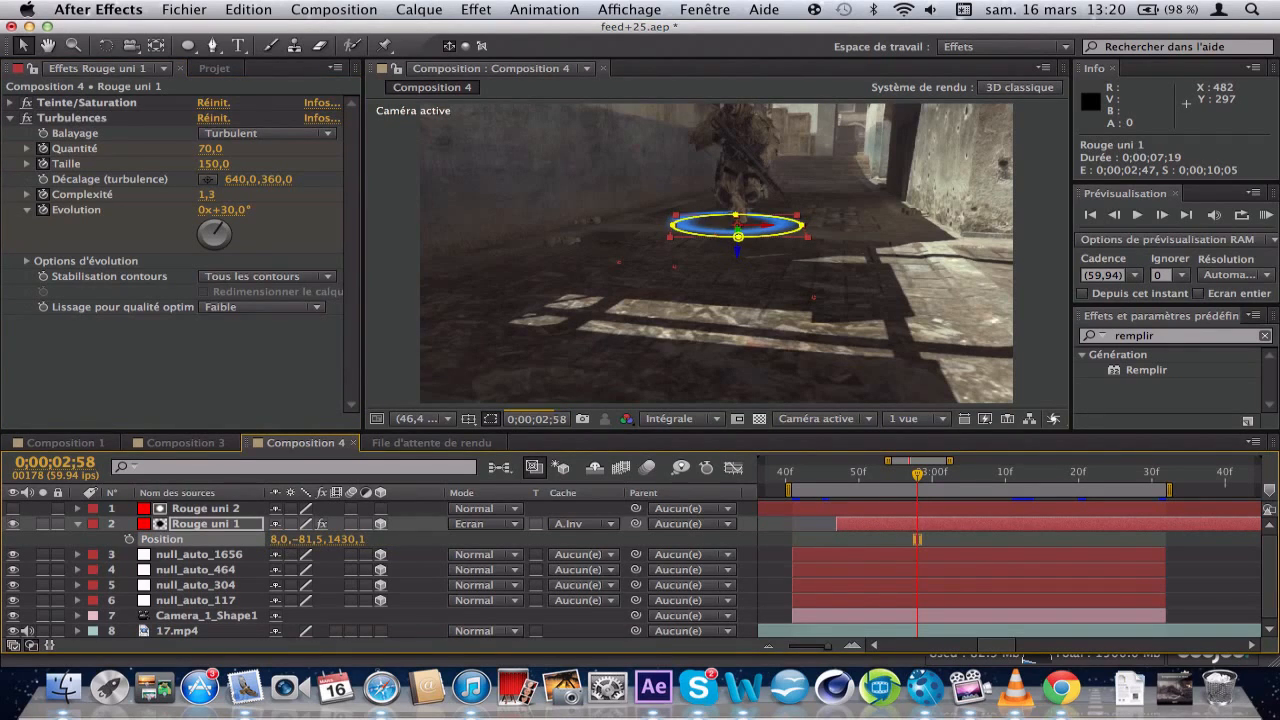
pyautogui.click(281, 541)
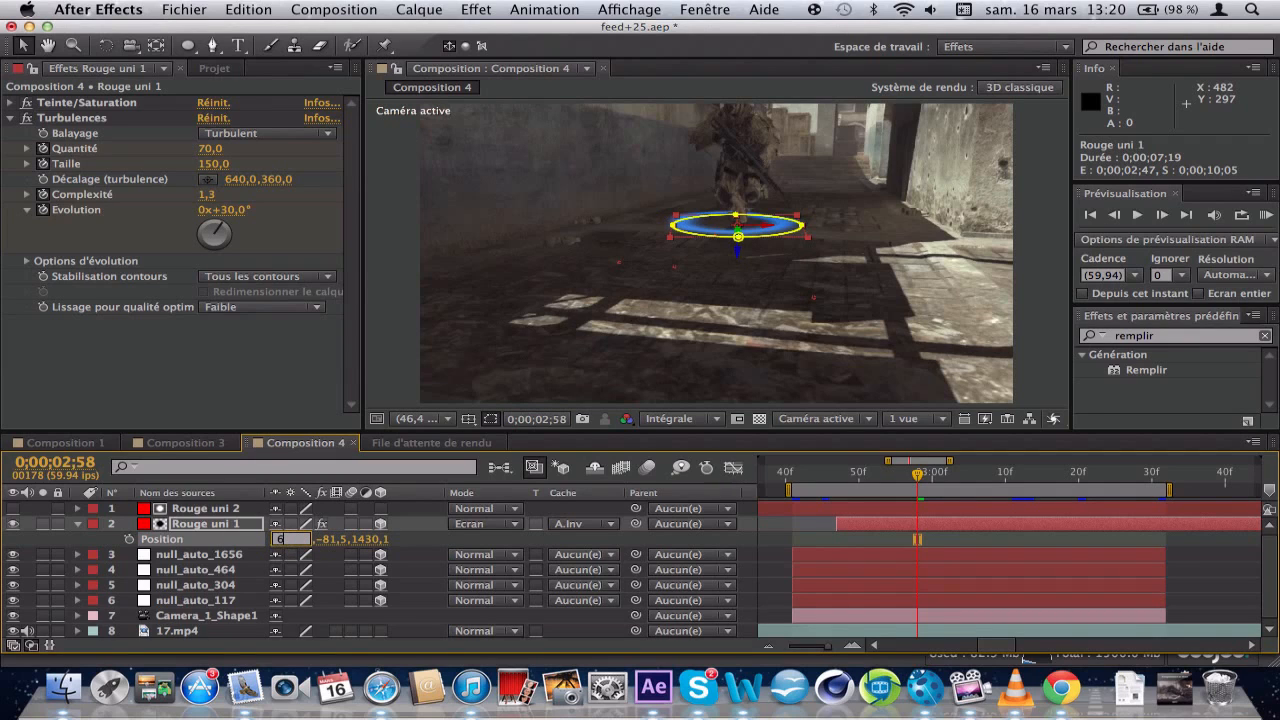
pyautogui.press('Return')
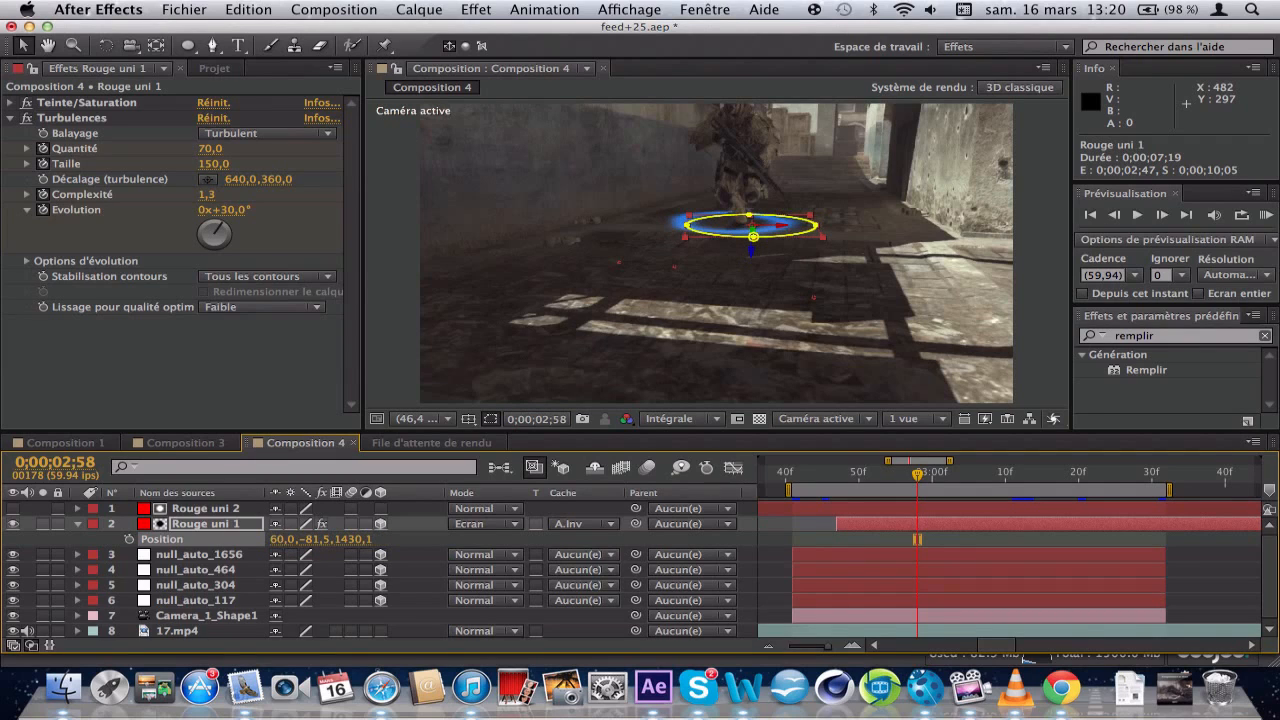
pyautogui.click(282, 540)
pyautogui.write('40')
pyautogui.press('Return')
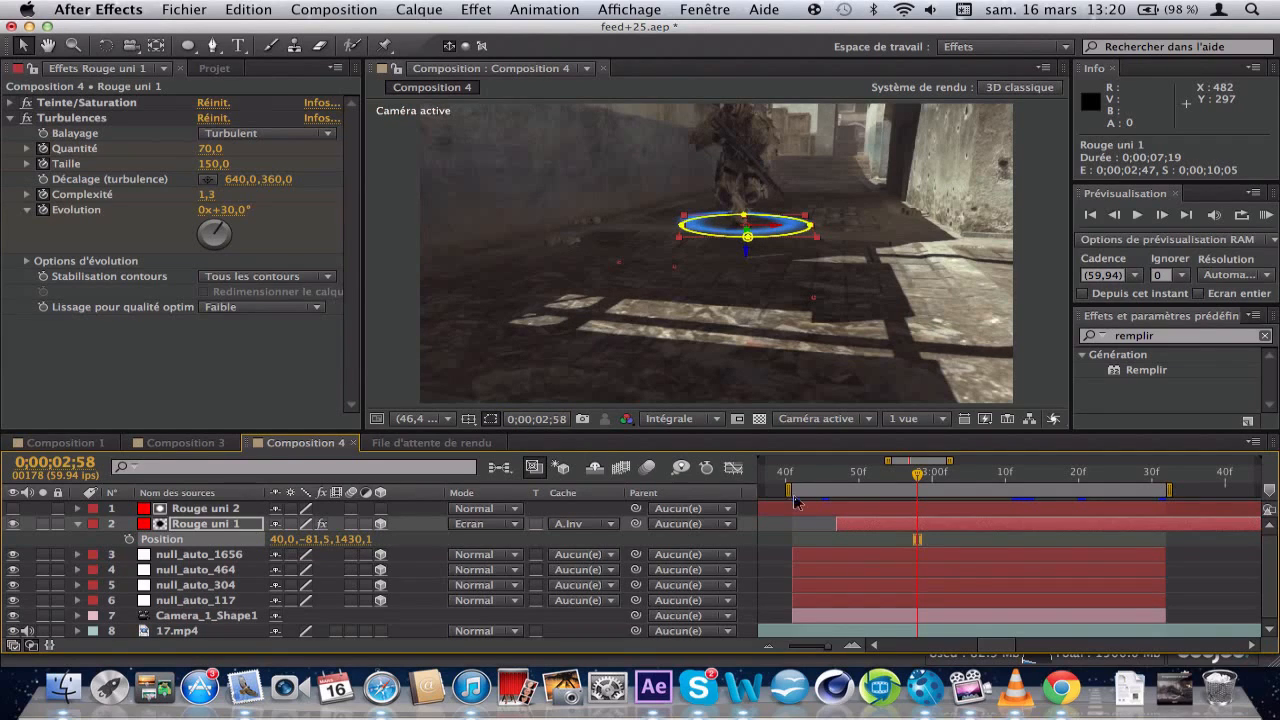
# - Play back and scrub through the ring animation between 0;00;02;49 and 0;00;03;16 to check its growth, turbulence and placement
pyautogui.click(853, 481)
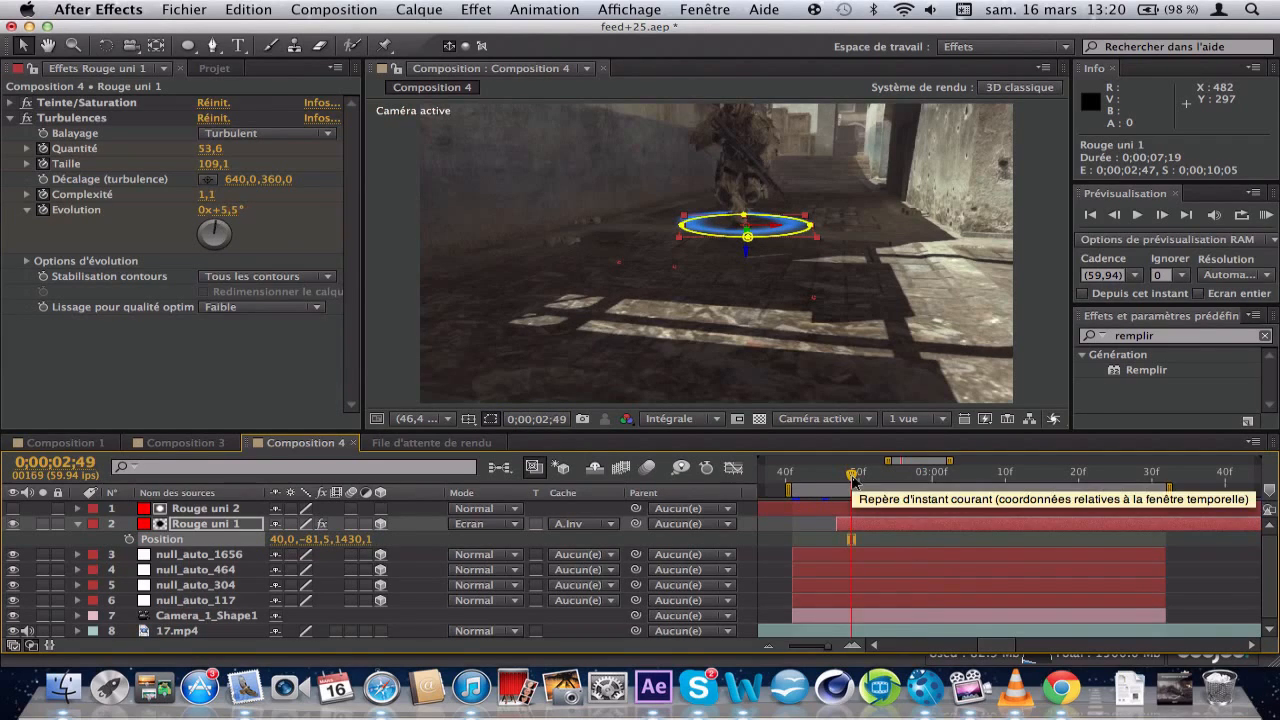
pyautogui.press('space')
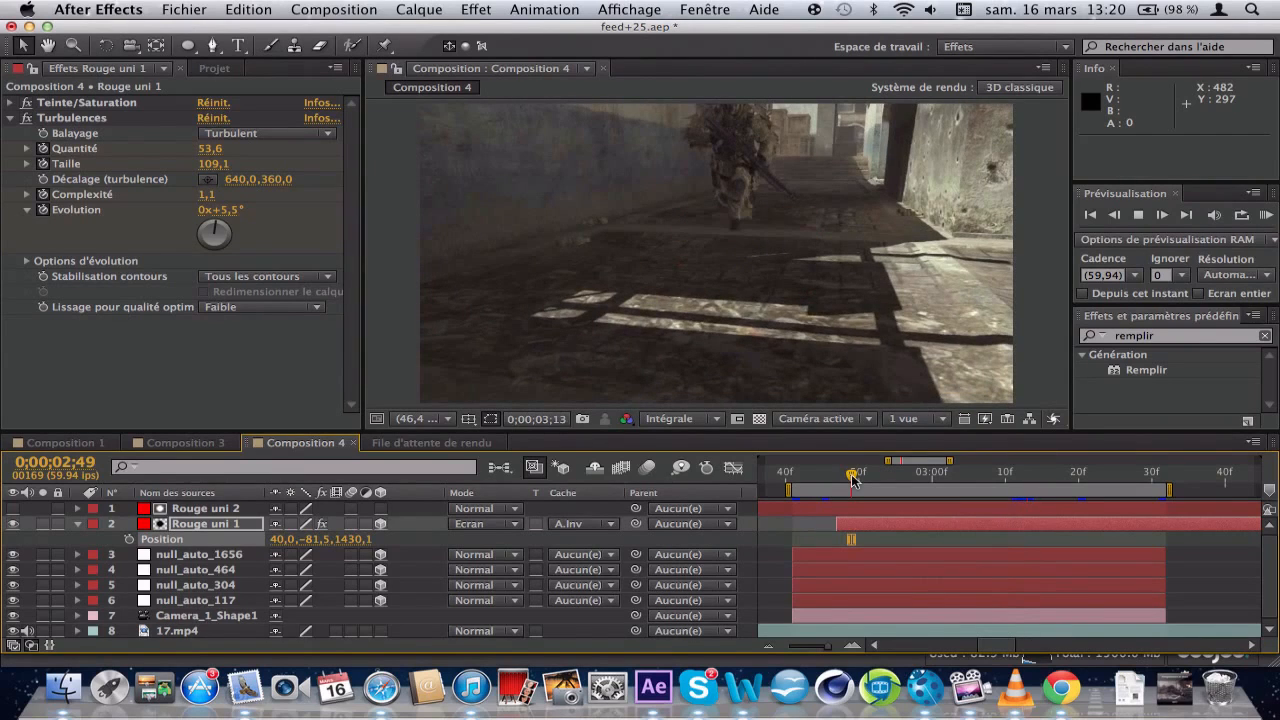
pyautogui.click(852, 481)
pyautogui.moveTo(852, 481); pyautogui.dragTo(895, 485)
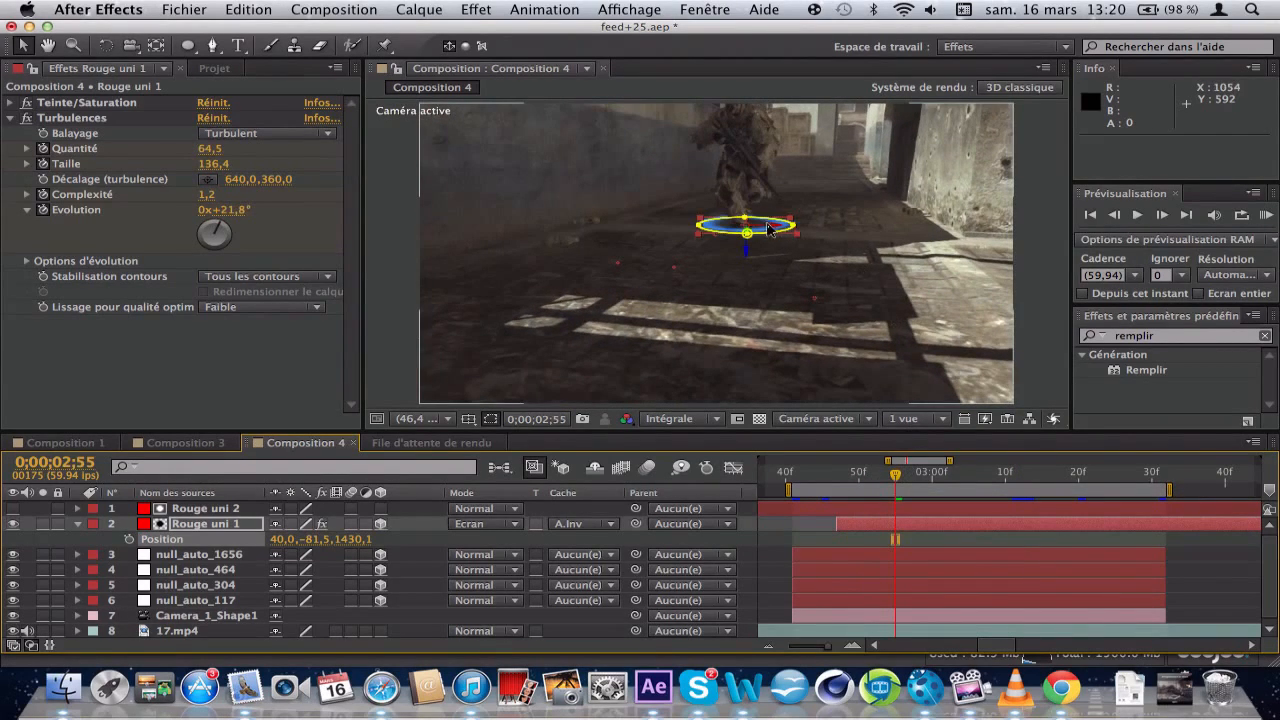
pyautogui.click(916, 479)
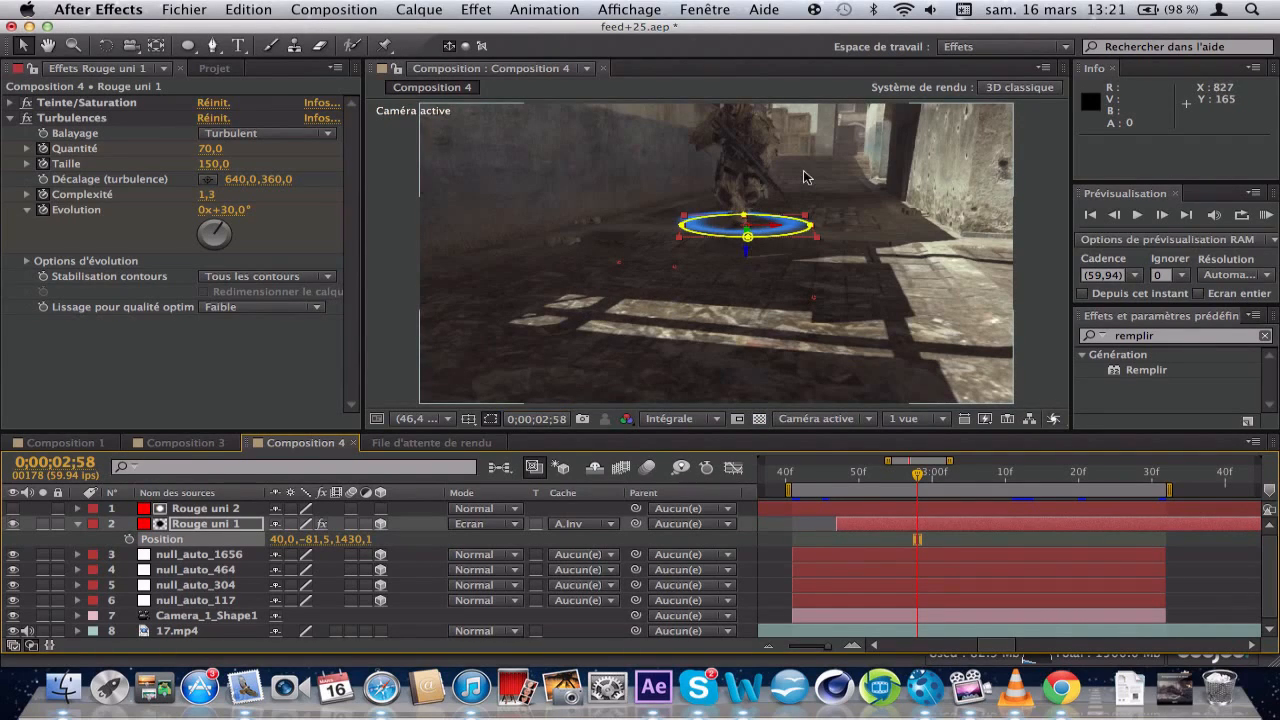
pyautogui.click(998, 478)
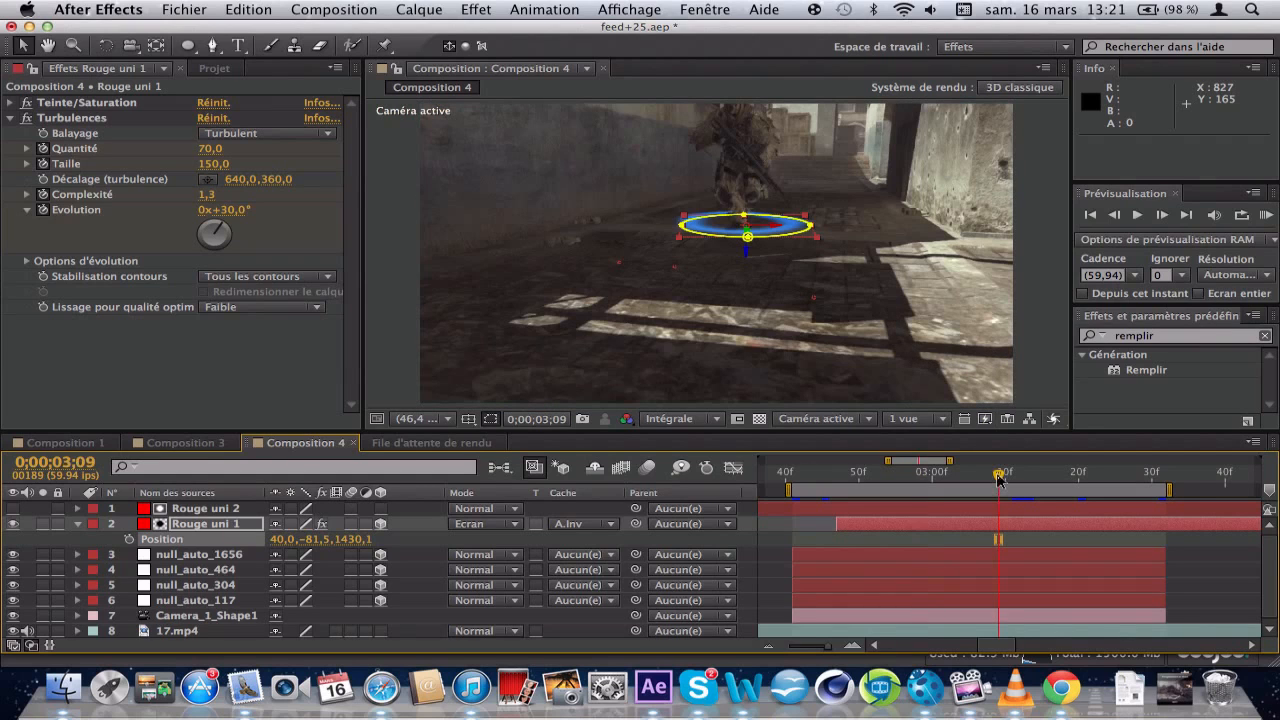
pyautogui.click(1045, 477)
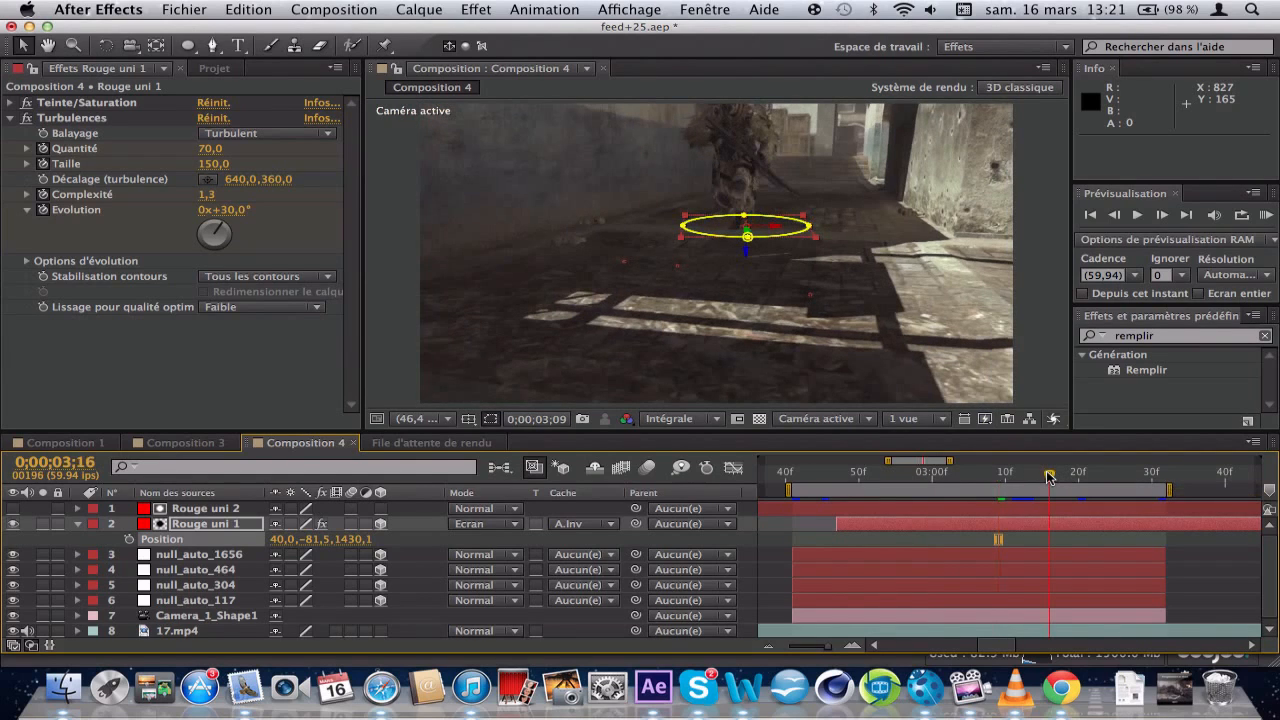
pyautogui.click(889, 477)
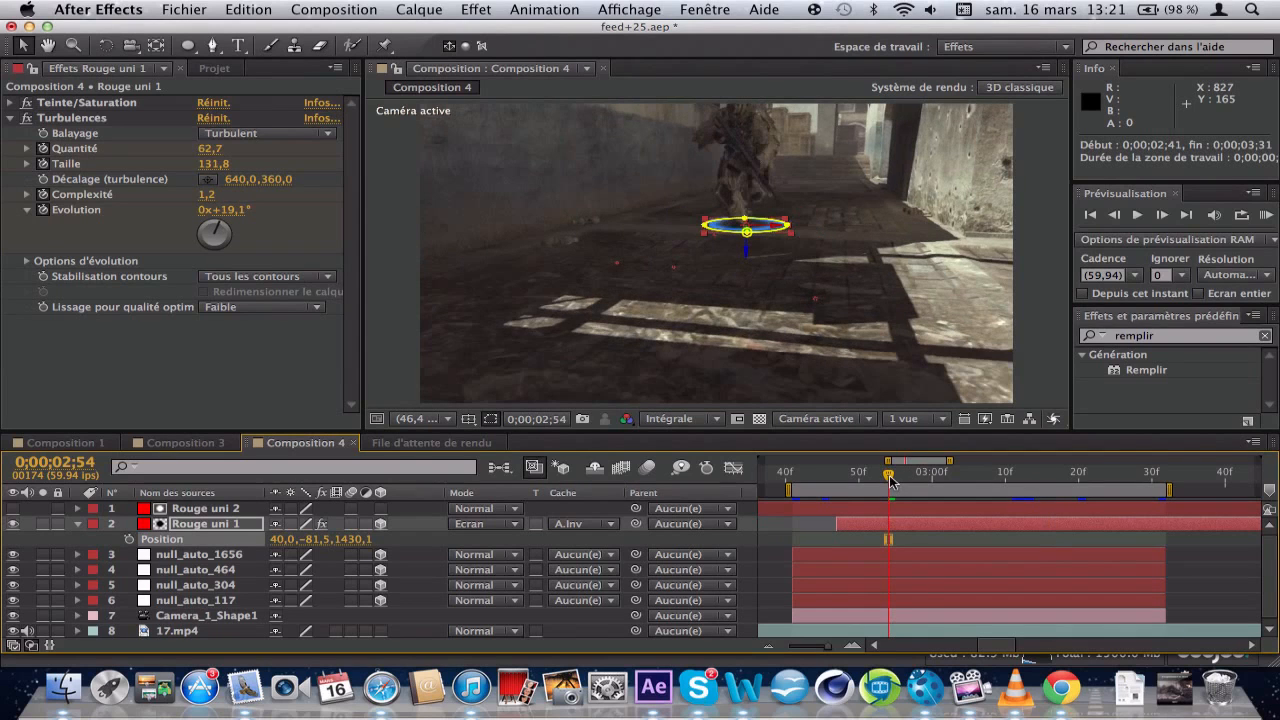
pyautogui.moveTo(889, 477); pyautogui.dragTo(868, 477)
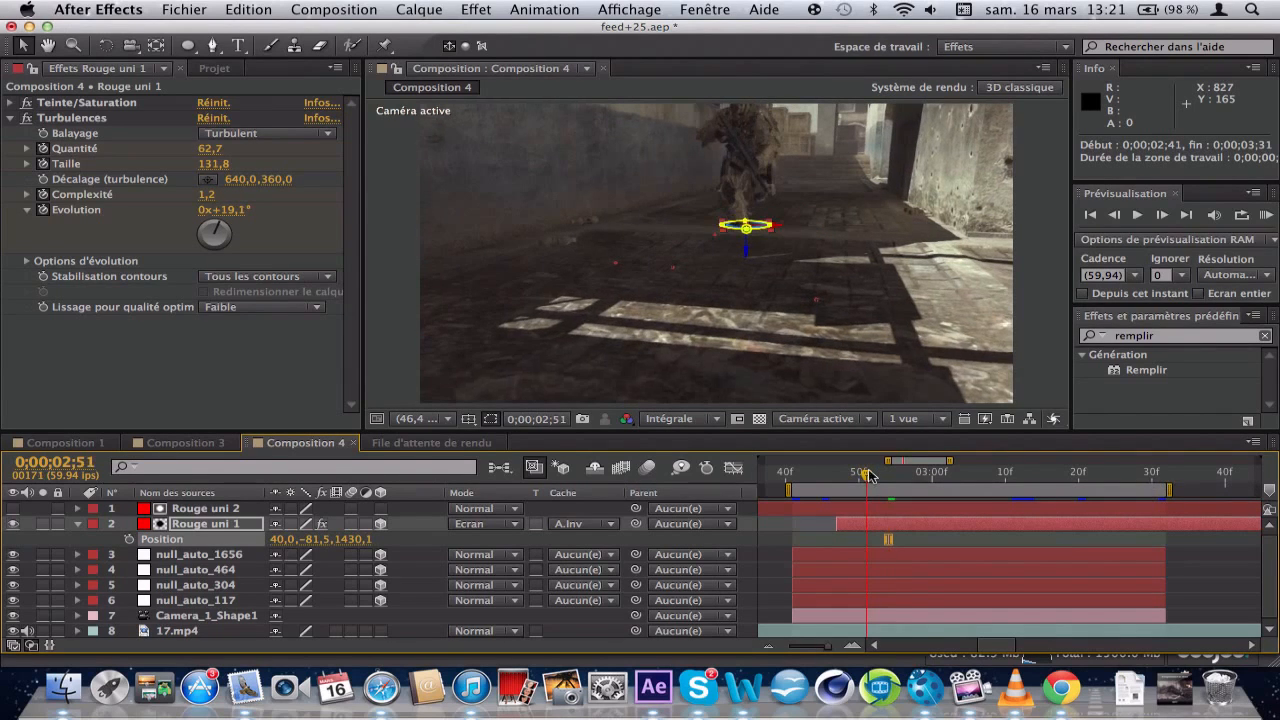
pyautogui.moveTo(860, 476); pyautogui.dragTo(904, 476)
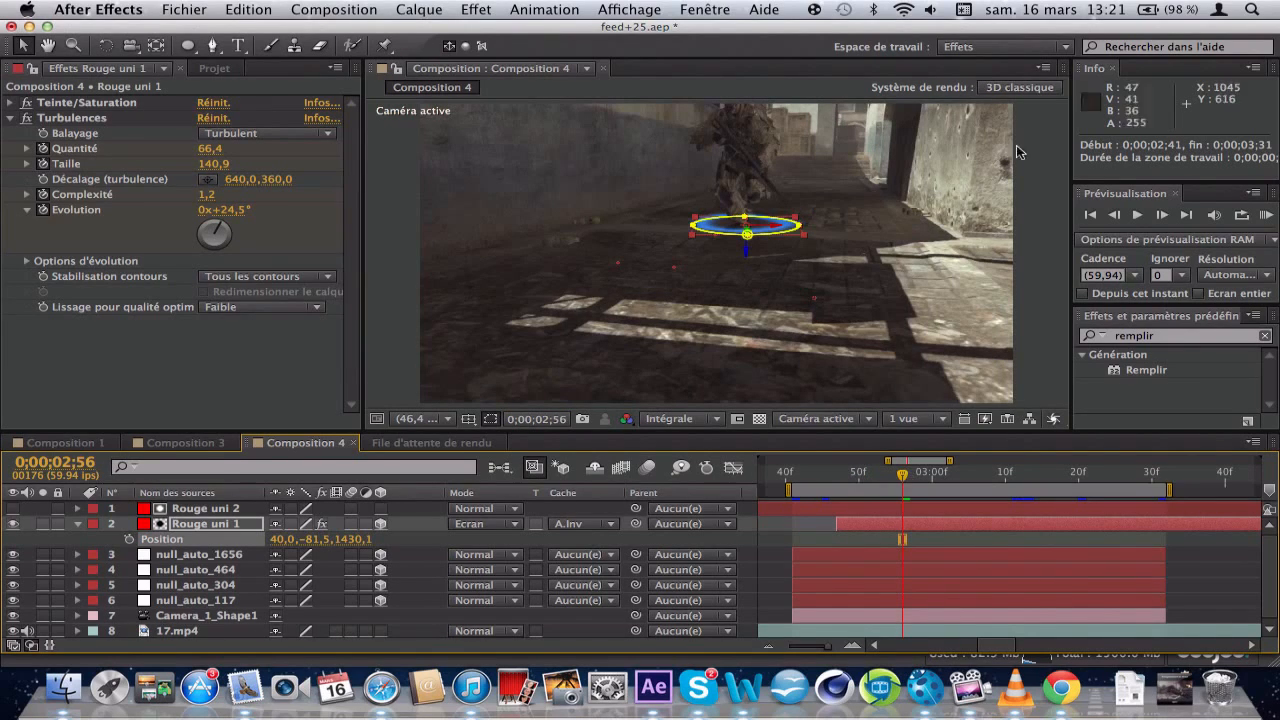
# - Collapse the properties of Rouge uni 1 and select the null_auto_1656 layer to view the ring without mask outlines
pyautogui.click(205, 511)
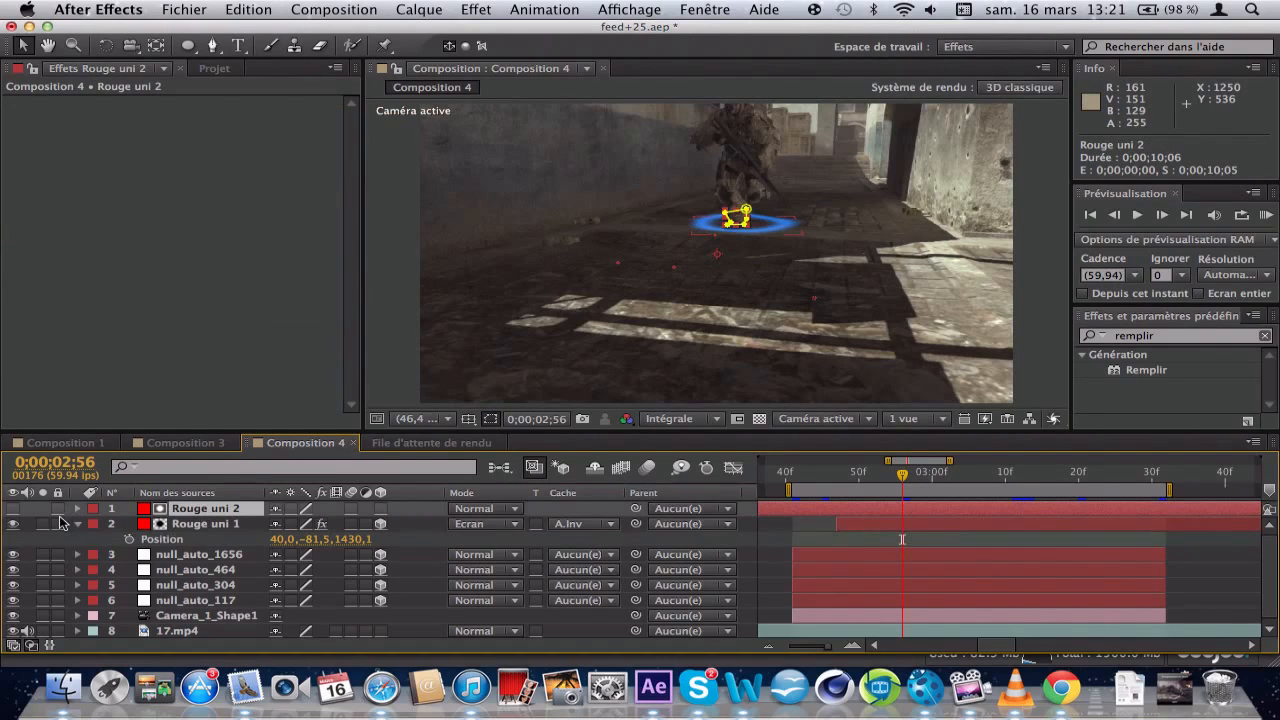
pyautogui.click(77, 523)
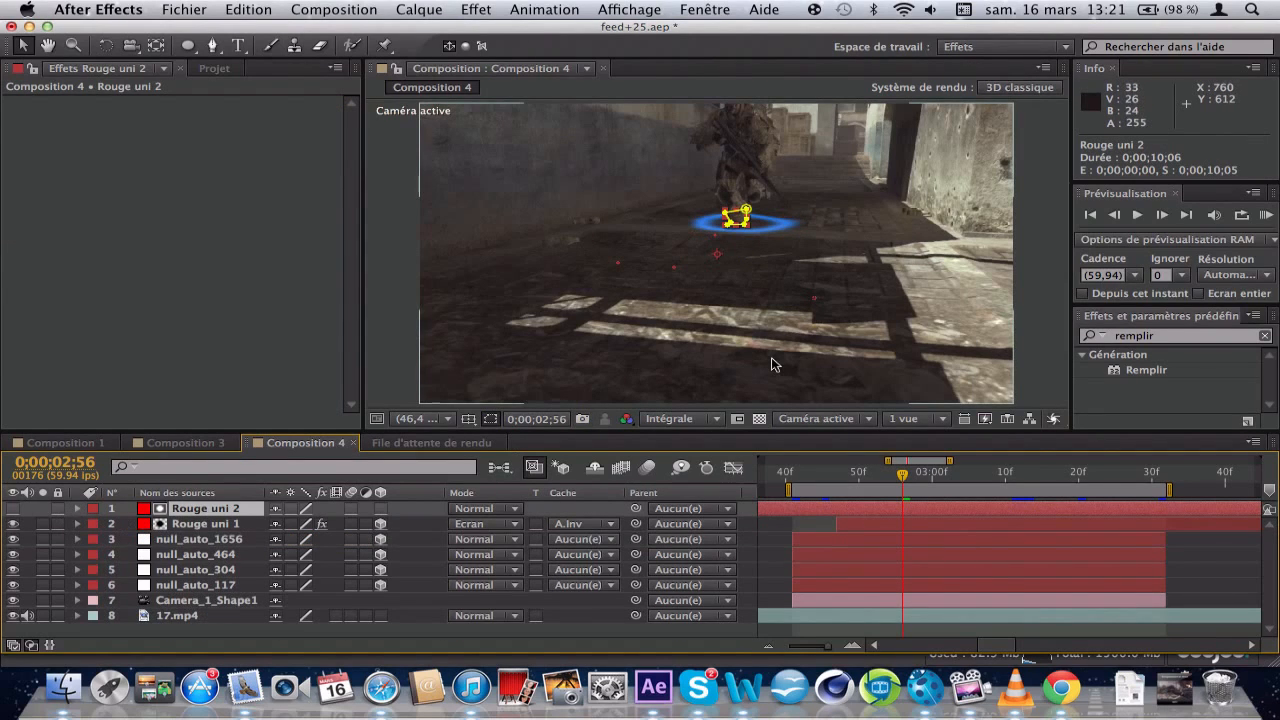
pyautogui.click(867, 541)
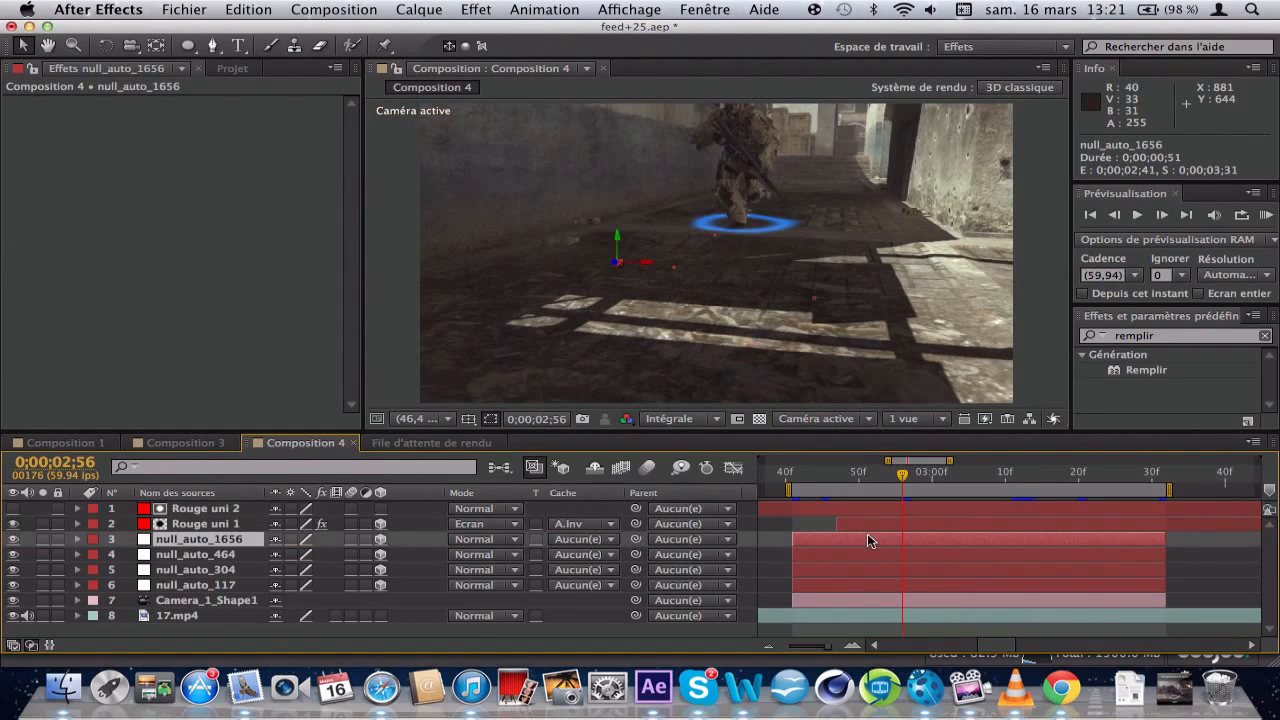